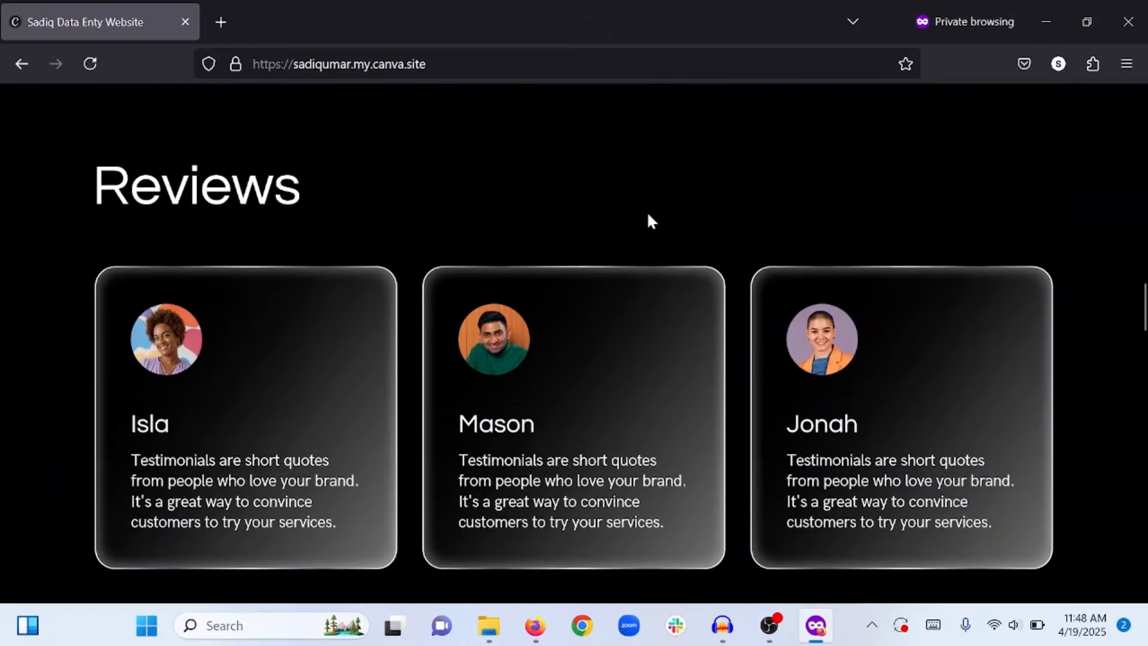
Scroll the published Canva site past Reviews to the ECommerce Inventory and Client Onboarding sections.
{"action": "scroll", "coordinate": [647, 216], "scroll_direction": "down", "scroll_amount": 7}
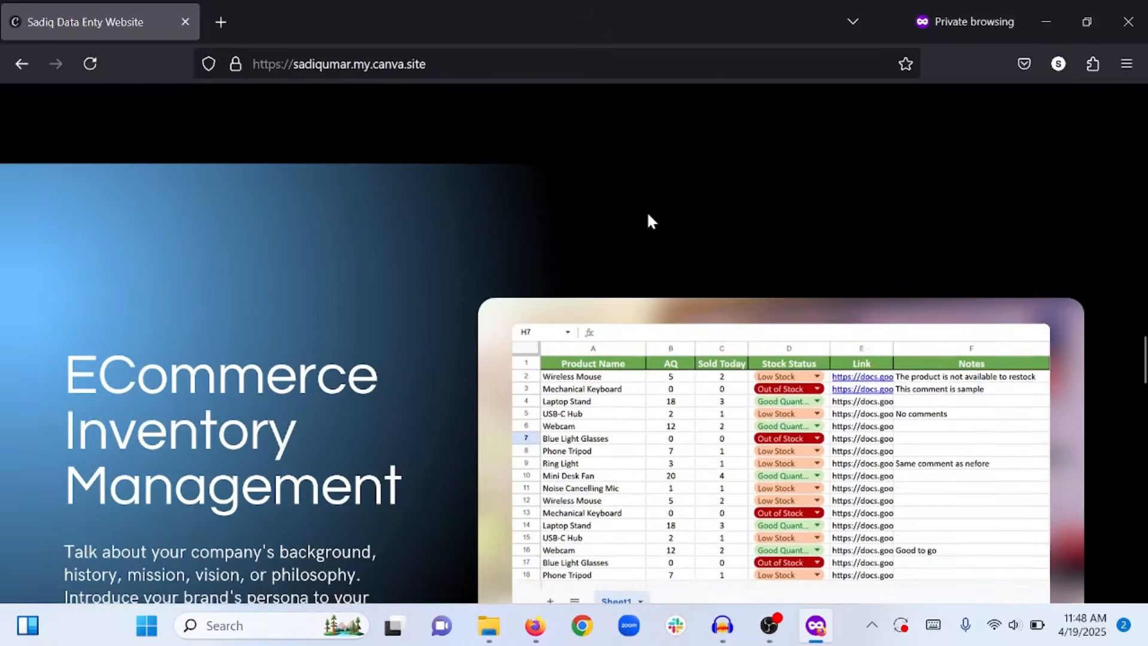
{"action": "scroll", "coordinate": [648, 217], "scroll_direction": "down", "scroll_amount": 8}
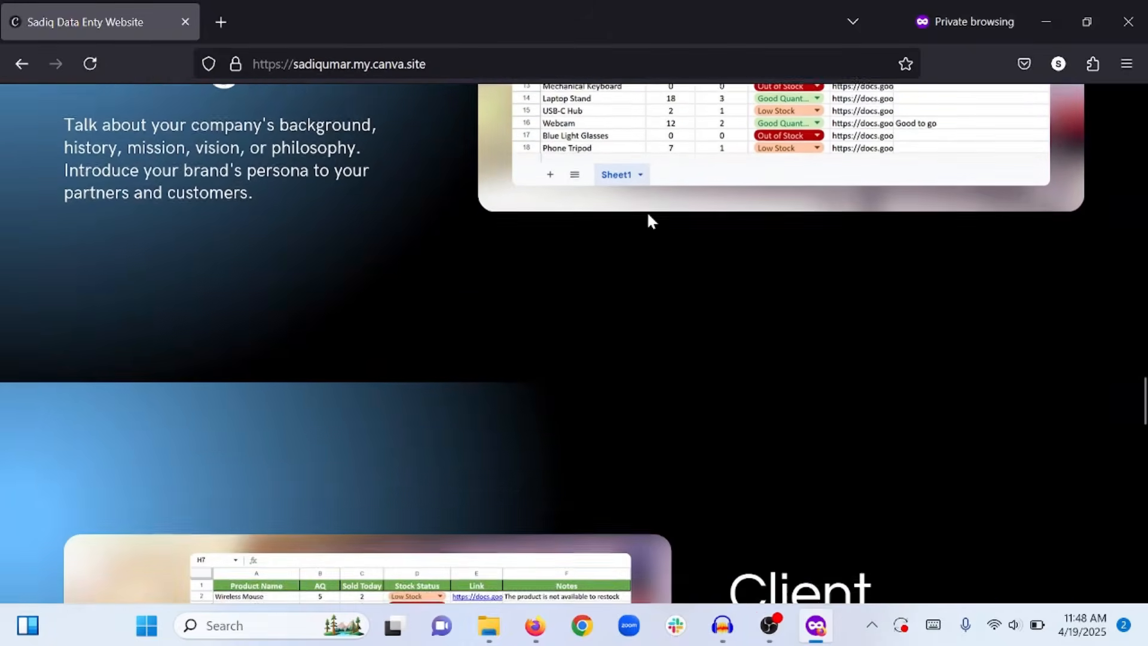
{"action": "scroll", "coordinate": [649, 214], "scroll_direction": "down", "scroll_amount": 8}
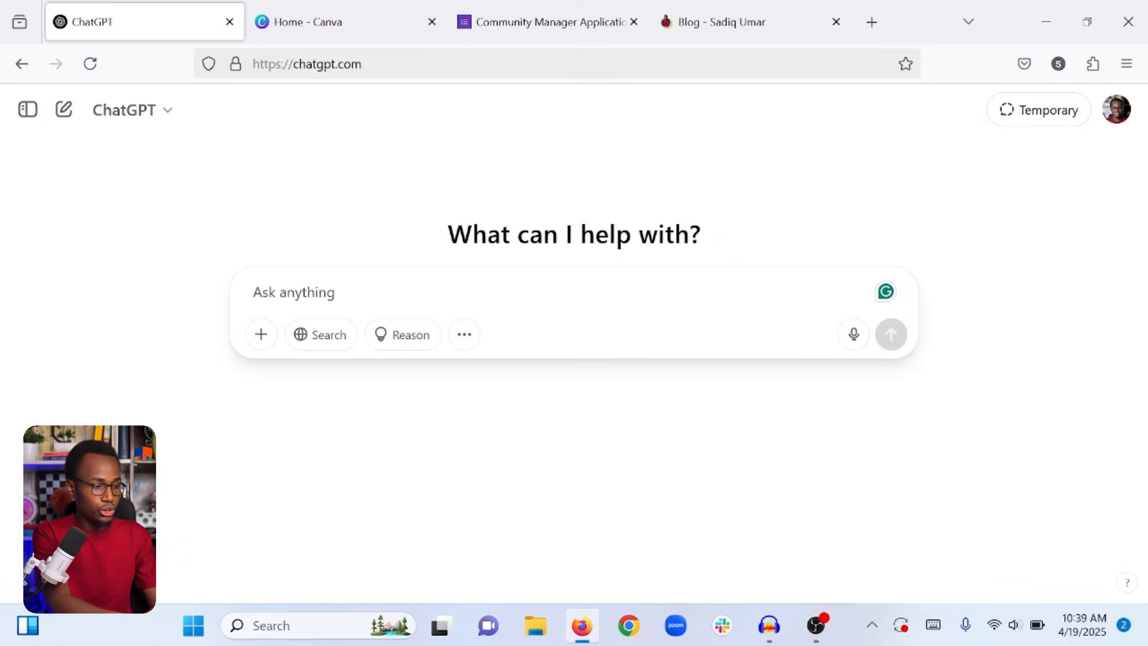
Ask ChatGPT for ecommerce sample sheet data with product name, quantity, sold-per-day and stock-status columns.
{"action": "type", "text": "Can you provide "}
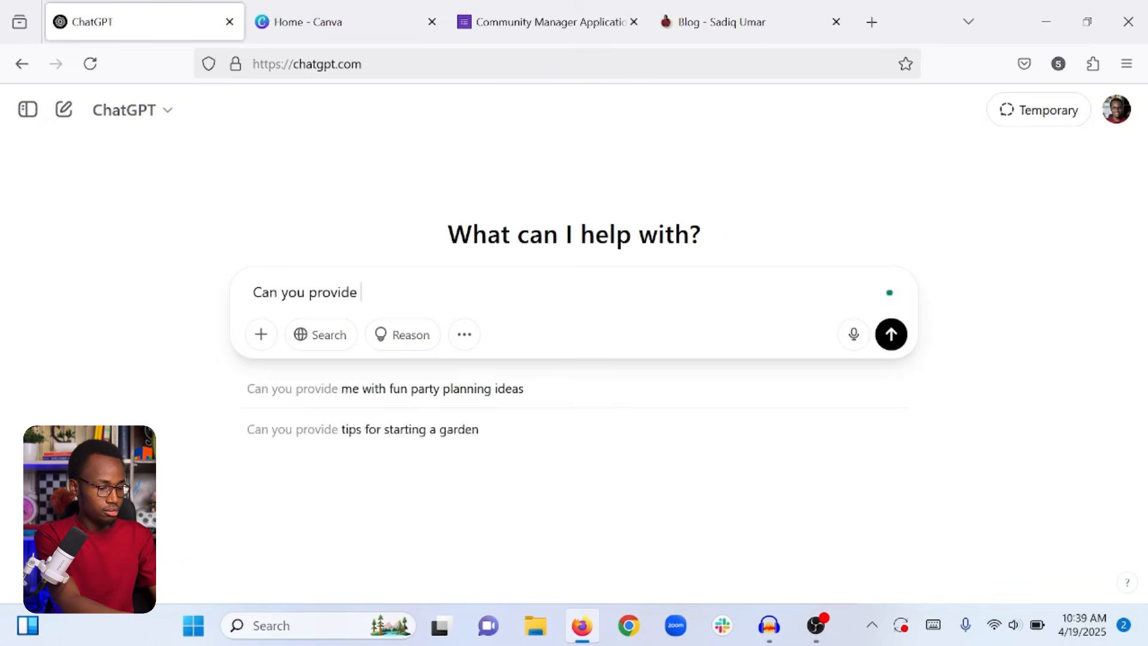
{"action": "type", "text": "me with sample Google Sheet data to practice my Excel skills with?"}
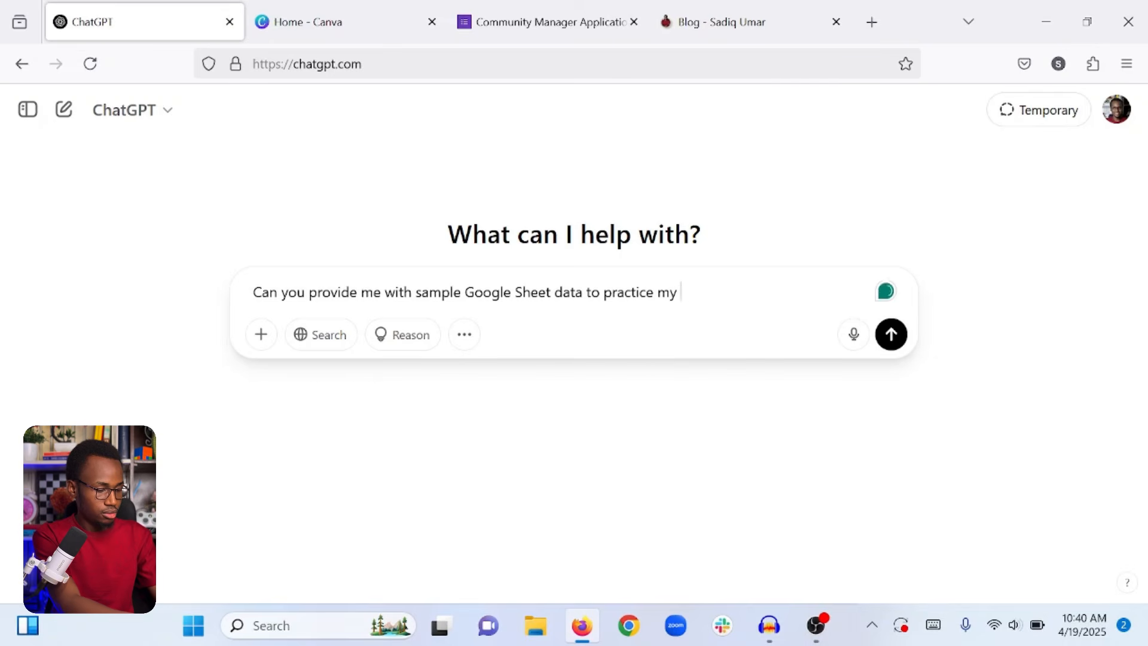
{"action": "key", "text": "shift+Return"}
{"action": "key", "text": "shift+Return"}
{"action": "type", "text": "I want the data to be for an ecommerce "}
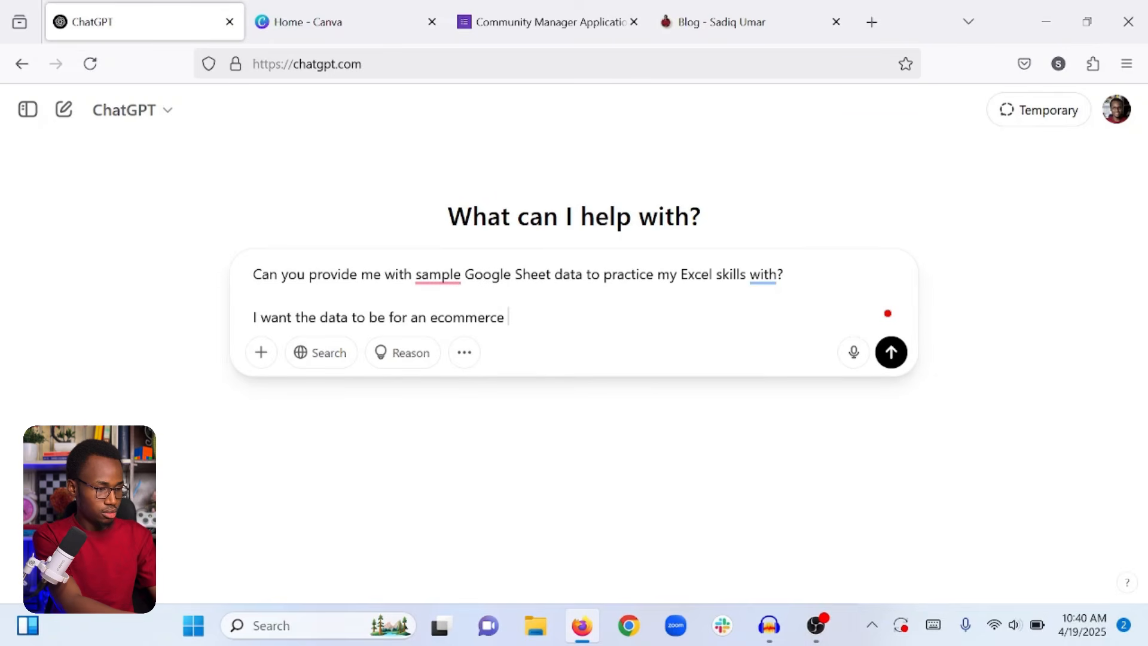
{"action": "type", "text": "business with colunms for Product Names, Product Available Qua"}
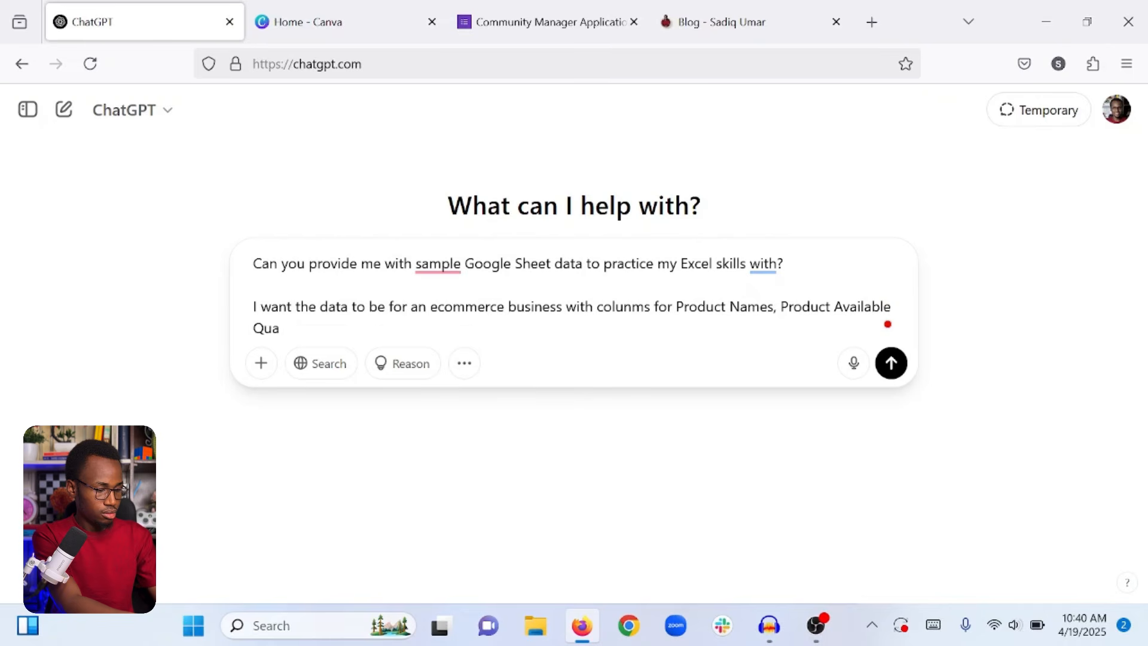
{"action": "type", "text": "ntity, Product Sald in "}
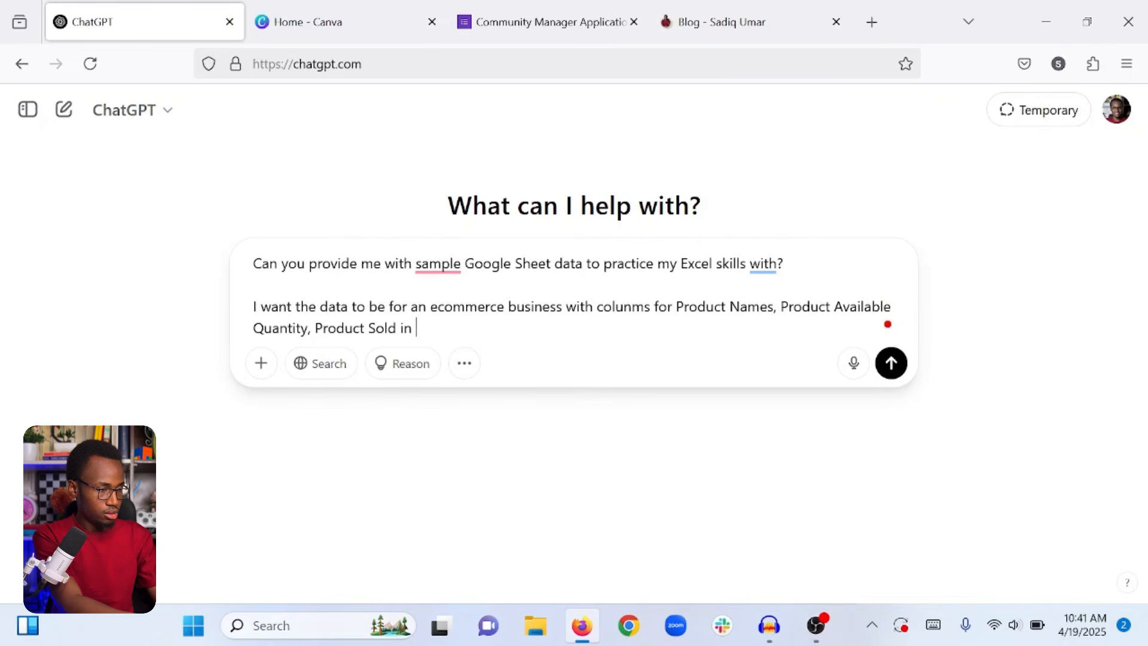
{"action": "type", "text": "a day, and a column for whether the product is out o"}
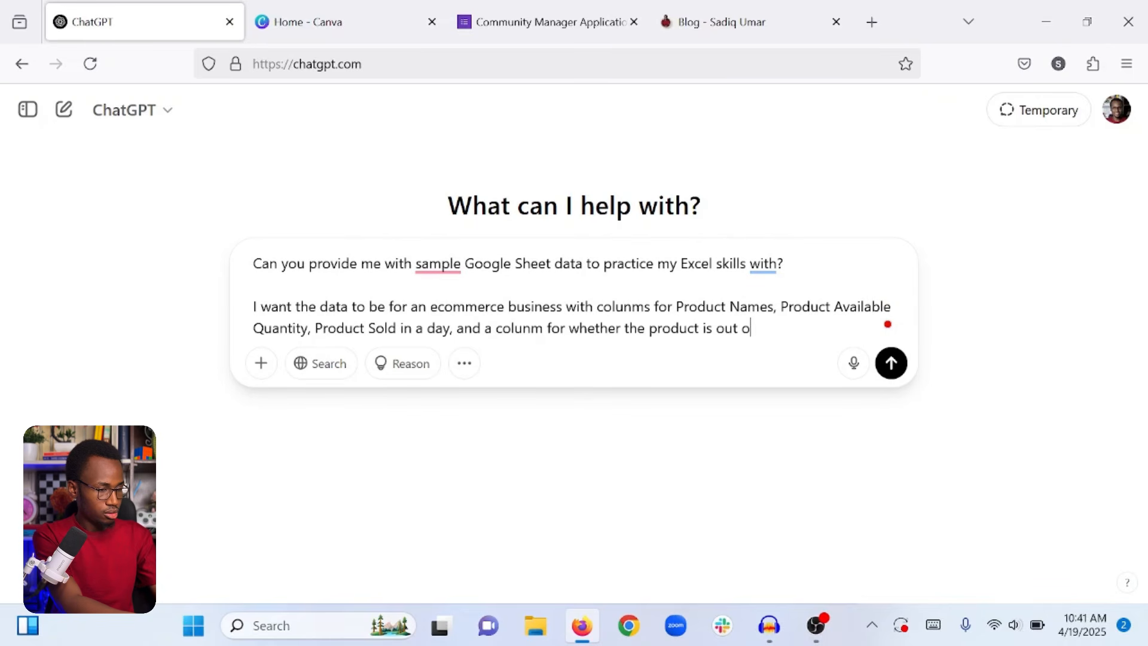
{"action": "type", "text": "f stock or low in stock, or good number of quatity."}
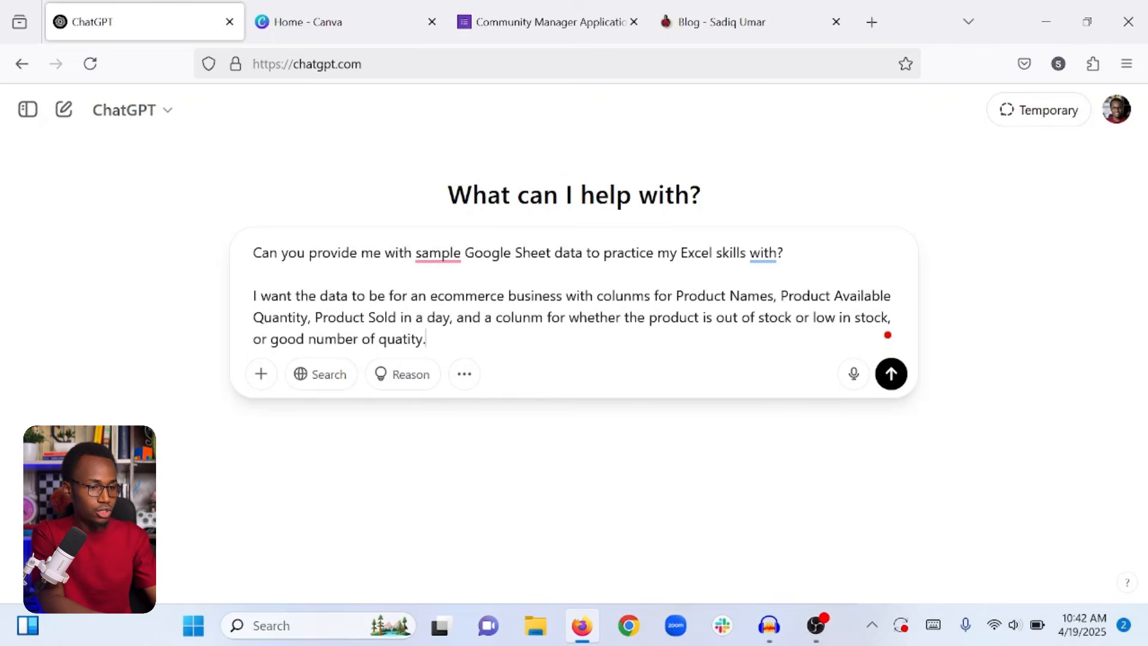
{"action": "key", "text": "Return"}
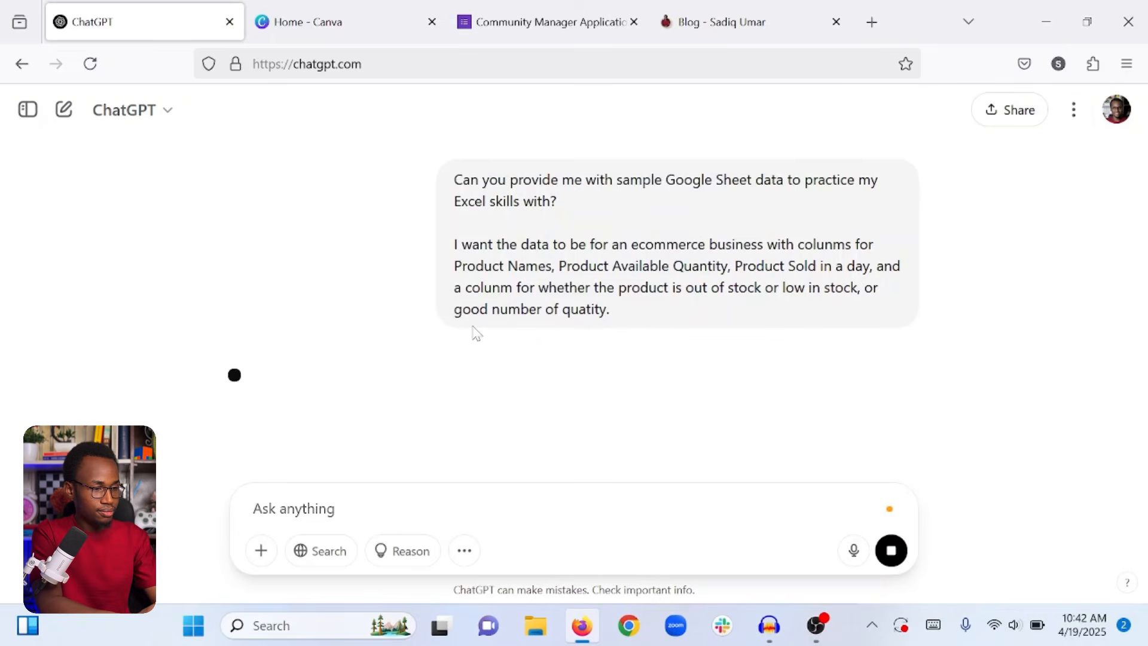
Review the sample stock table in ChatGPT's reply.
{"action": "scroll", "coordinate": [1013, 263], "scroll_direction": "down", "scroll_amount": 7}
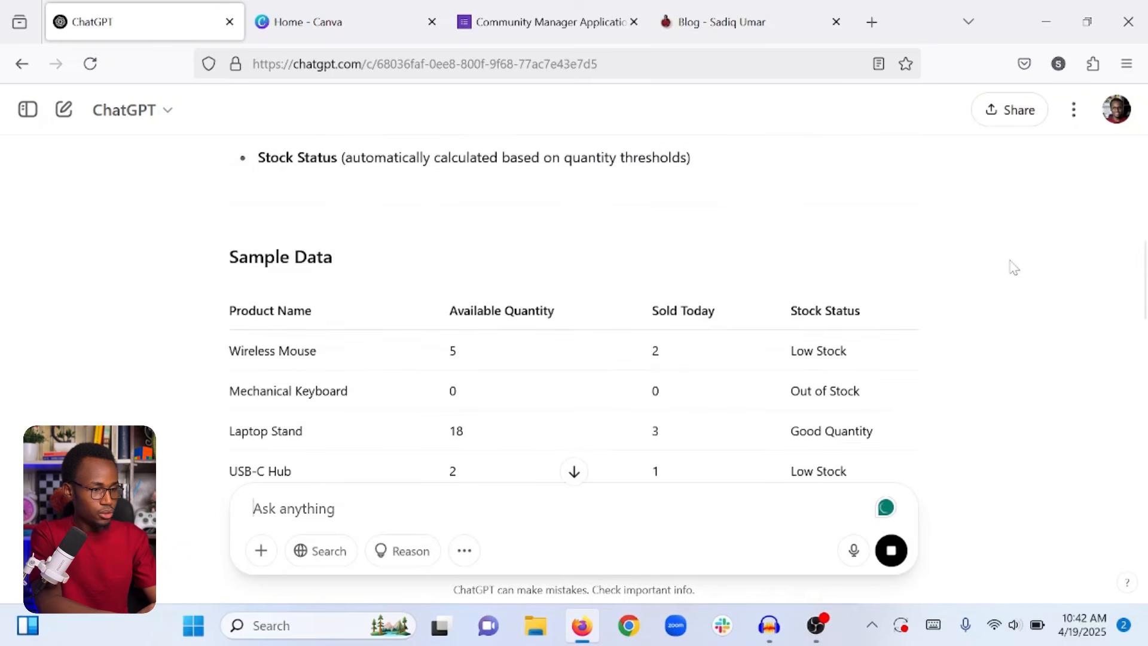
{"action": "scroll", "coordinate": [1013, 267], "scroll_direction": "down", "scroll_amount": 7}
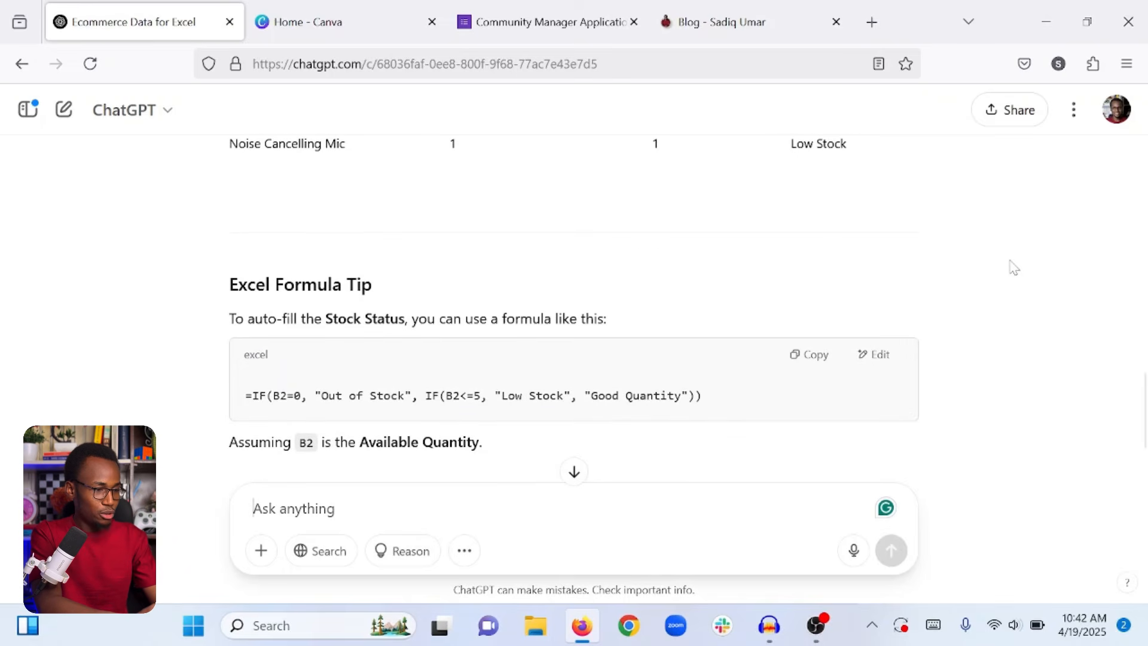
{"action": "scroll", "coordinate": [1013, 268], "scroll_direction": "up", "scroll_amount": 7}
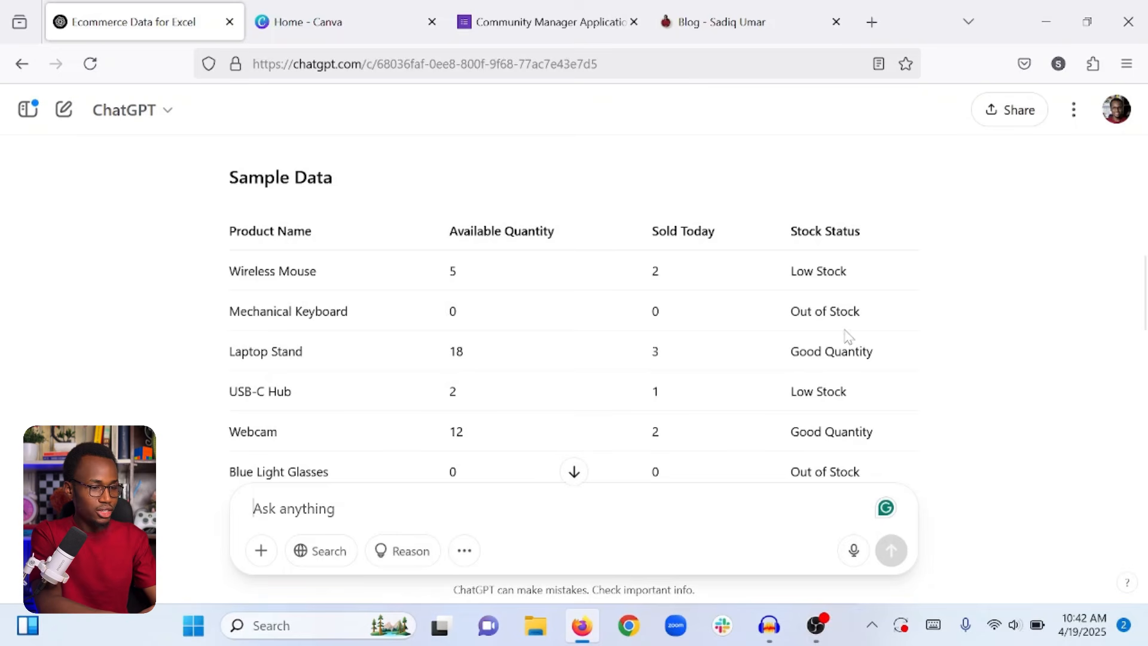
{"action": "scroll", "coordinate": [847, 335], "scroll_direction": "down", "scroll_amount": 8}
{"action": "scroll", "coordinate": [434, 249], "scroll_direction": "up", "scroll_amount": 7}
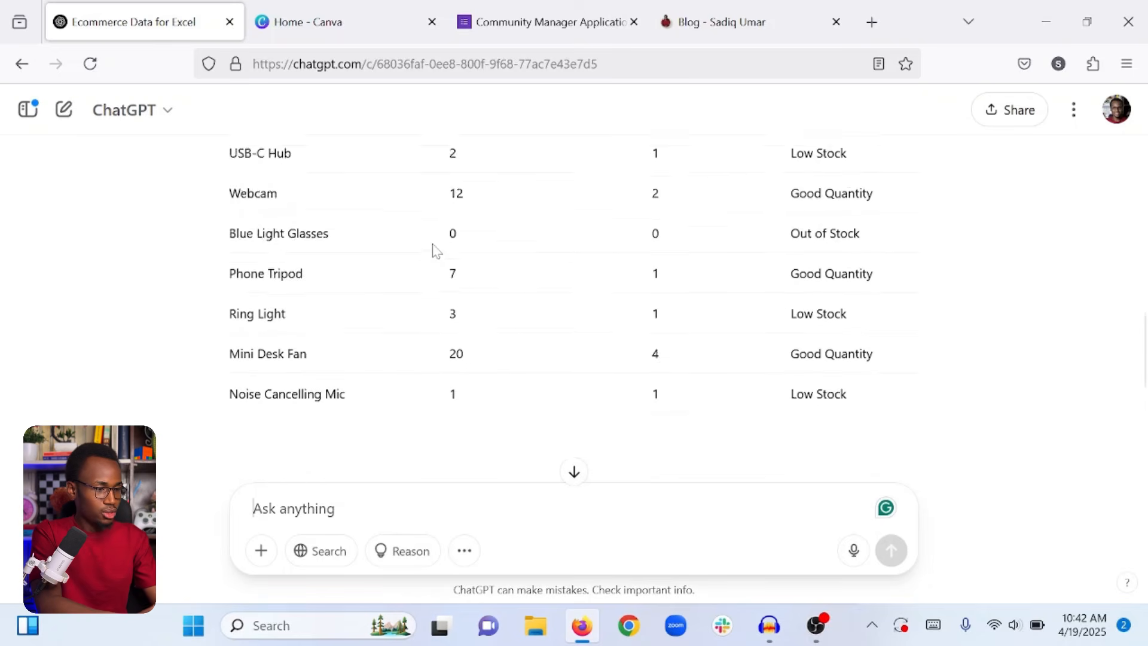
{"action": "scroll", "coordinate": [434, 249], "scroll_direction": "up", "scroll_amount": 3}
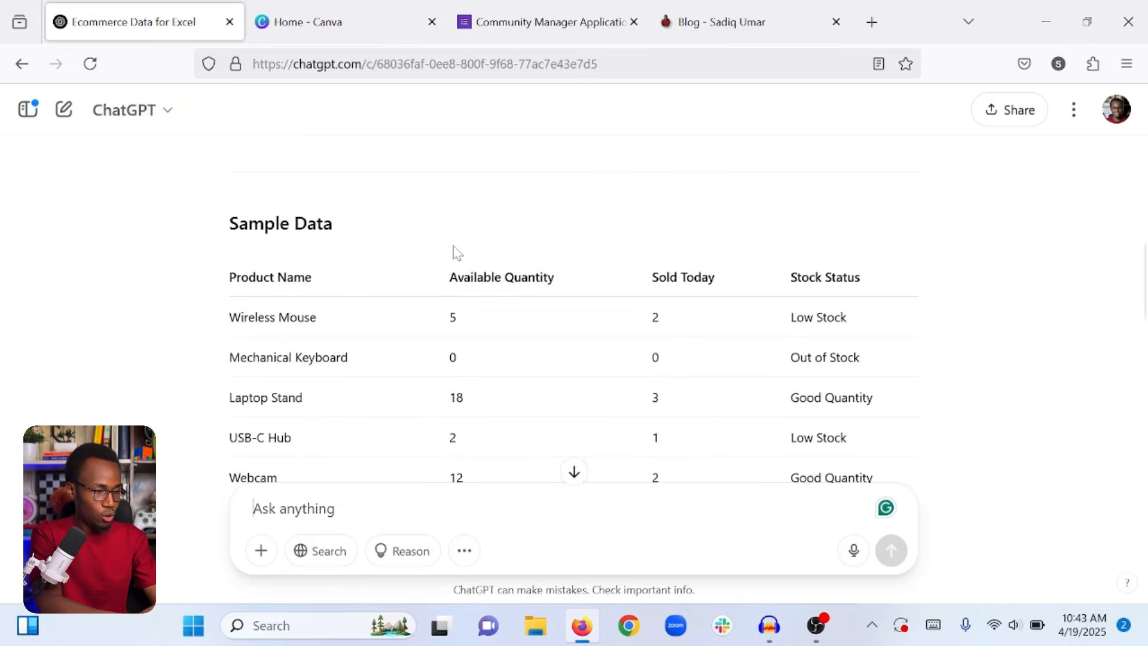
{"action": "scroll", "coordinate": [453, 248], "scroll_direction": "down", "scroll_amount": 10}
Request an Excel download link and download ecommerce_stock_data.xlsx.
{"action": "type", "text": "Can you give me alink to download the data in Excel file?"}
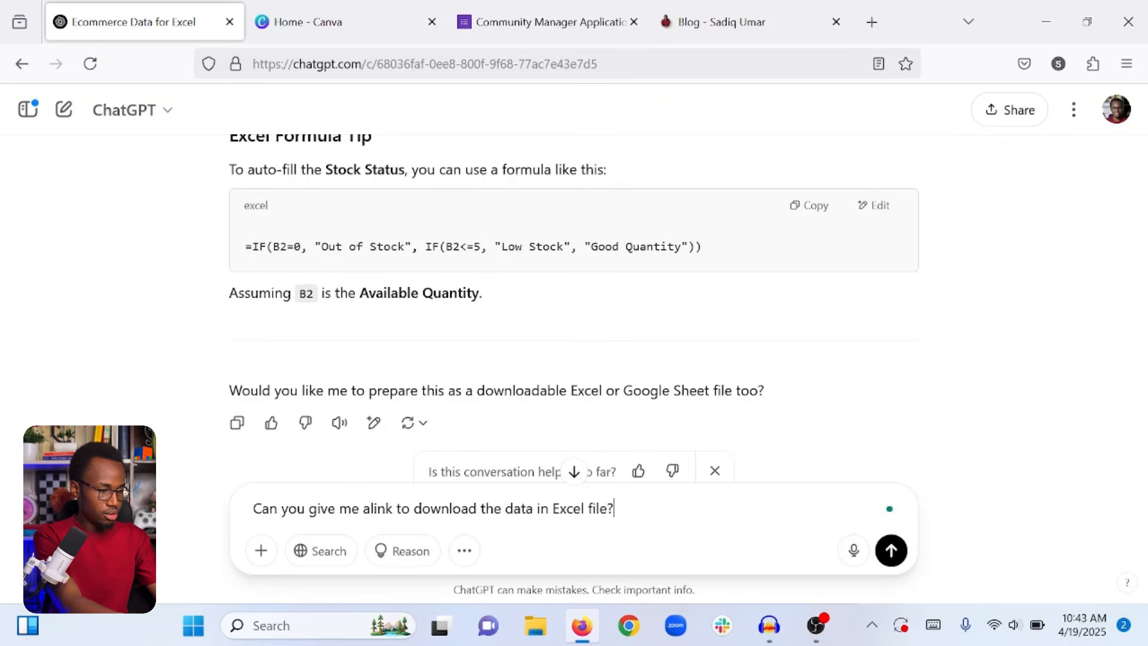
{"action": "key", "text": "Return"}
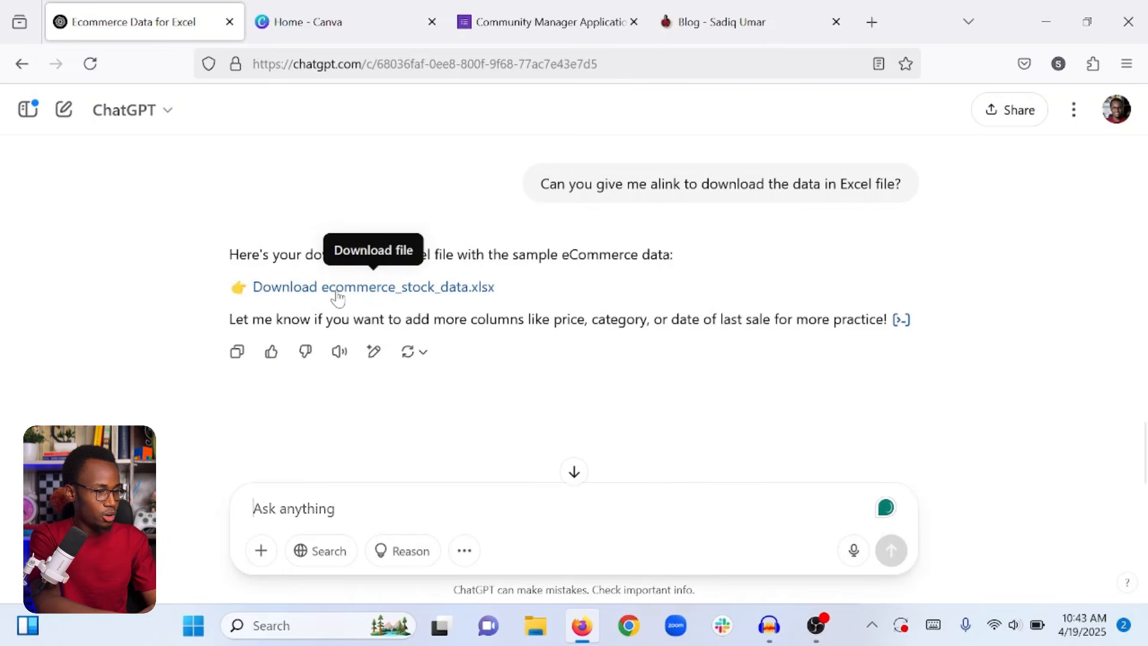
{"action": "left_click", "coordinate": [338, 289]}
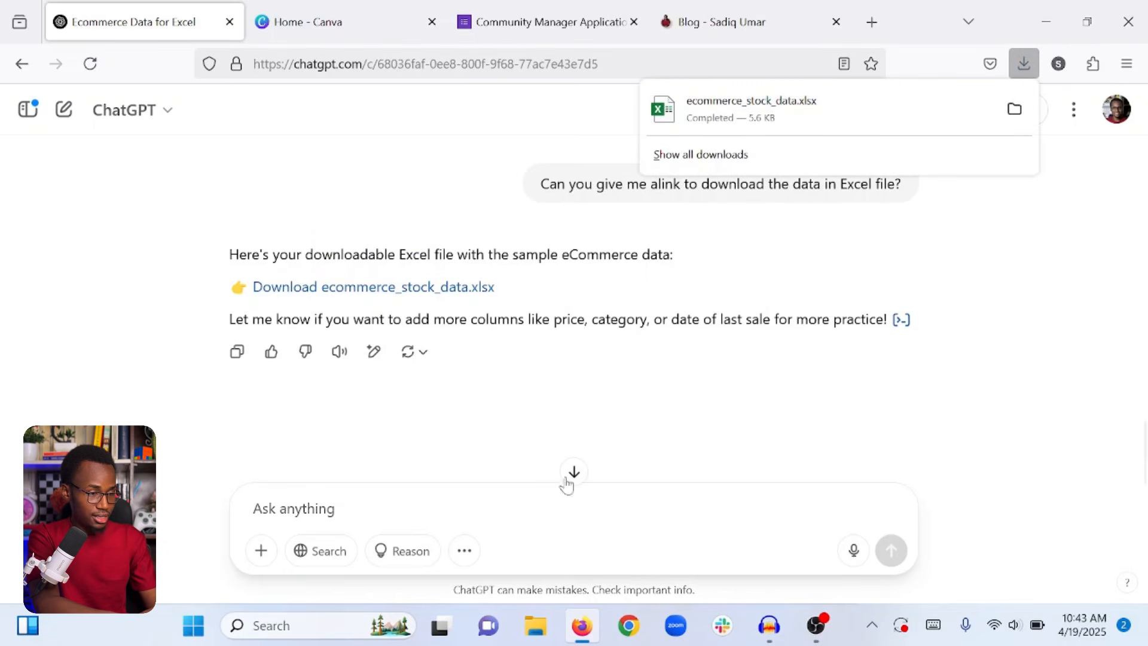
Open ecommerce_stock_data.xlsx from the Downloads folder in Excel with editing enabled.
{"action": "left_click", "coordinate": [536, 625]}
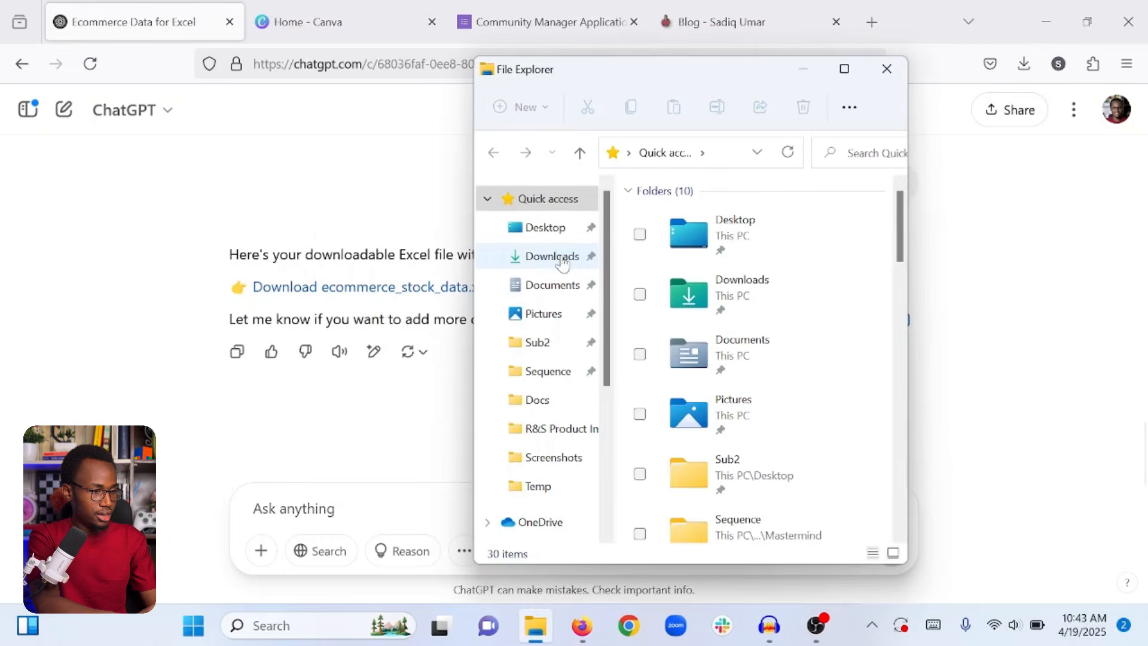
{"action": "left_click", "coordinate": [565, 258]}
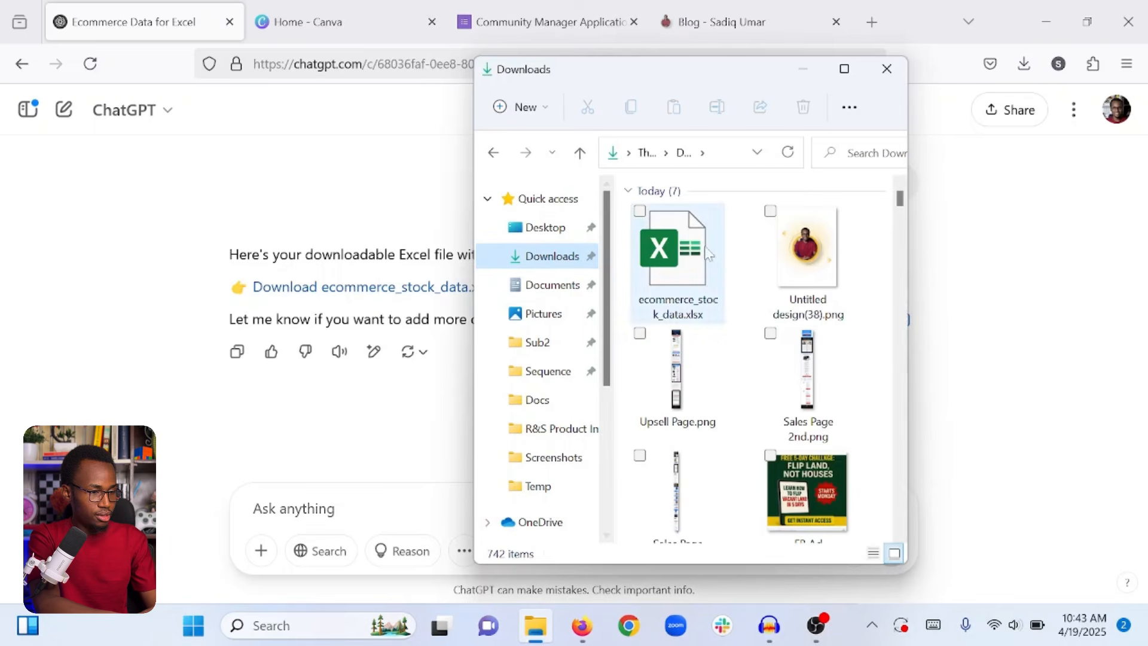
{"action": "double_click", "coordinate": [682, 264]}
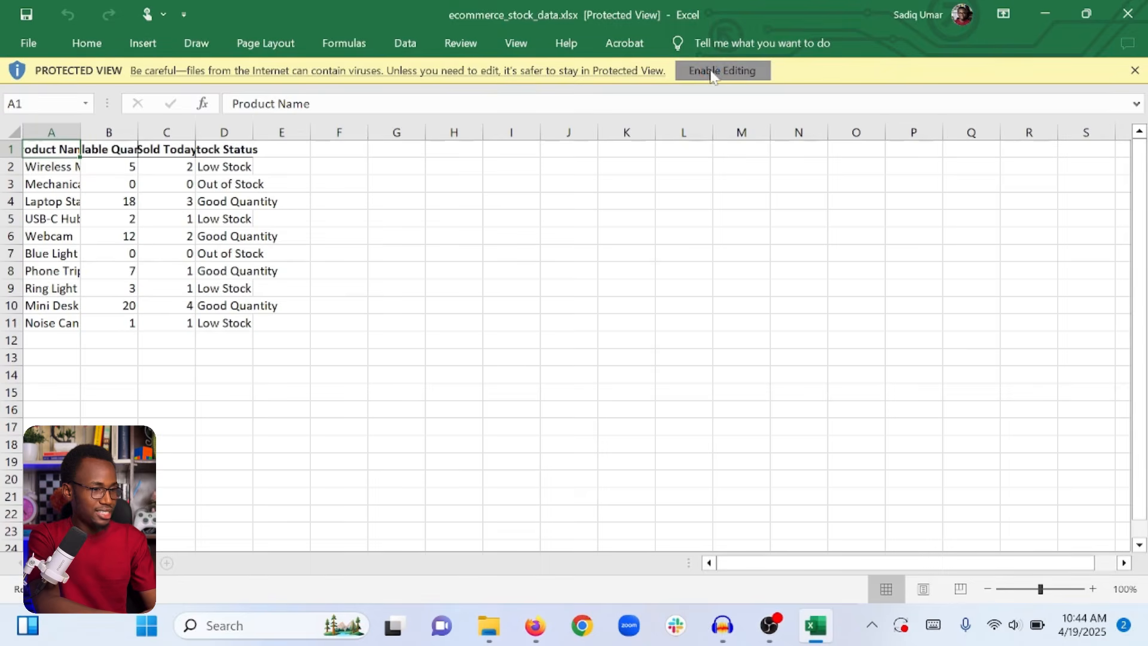
{"action": "left_click", "coordinate": [712, 71]}
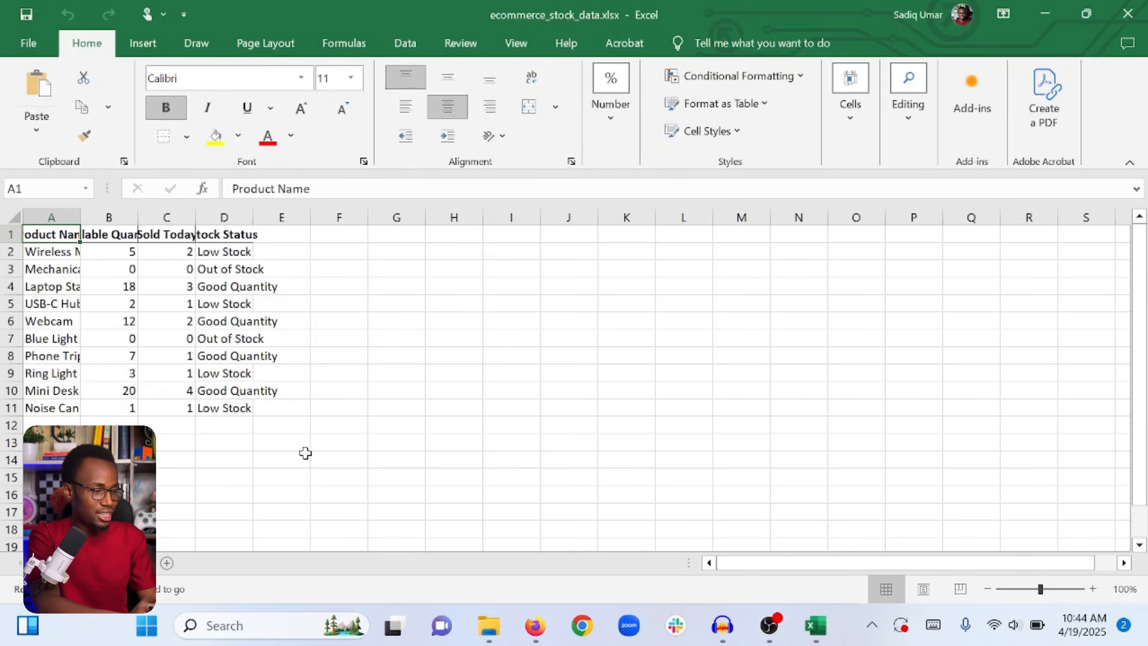
Check the 10-product stock table, then close Excel.
{"action": "left_click_drag", "start_coordinate": [287, 441], "coordinate": [11, 234]}
{"action": "left_click", "coordinate": [228, 314]}
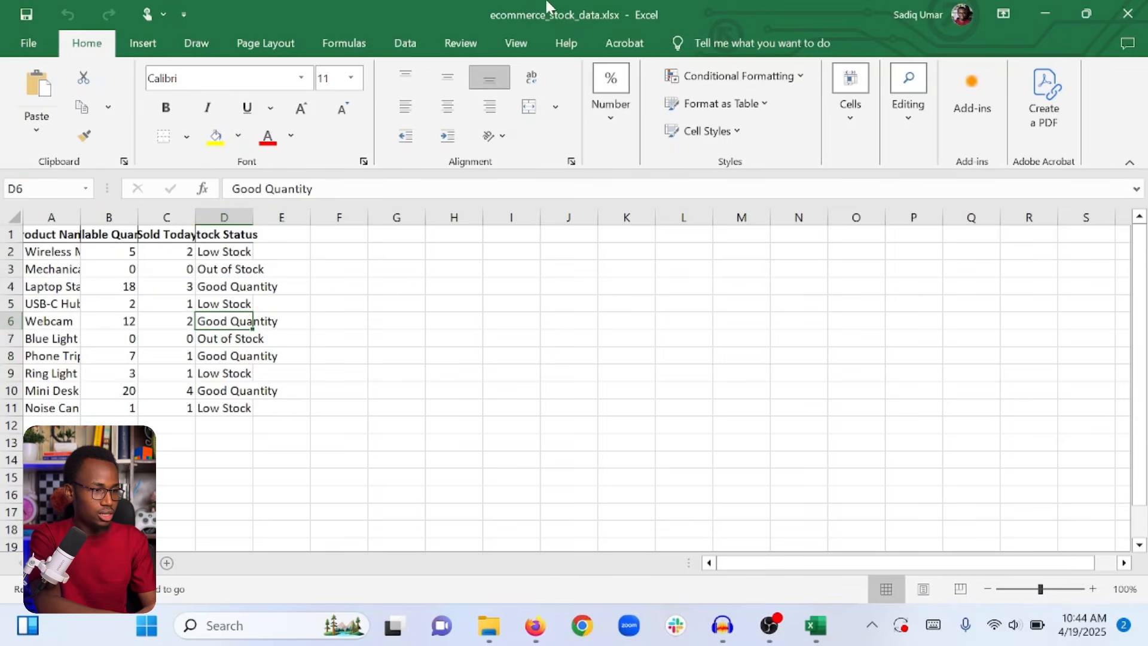
{"action": "left_click", "coordinate": [1128, 15]}
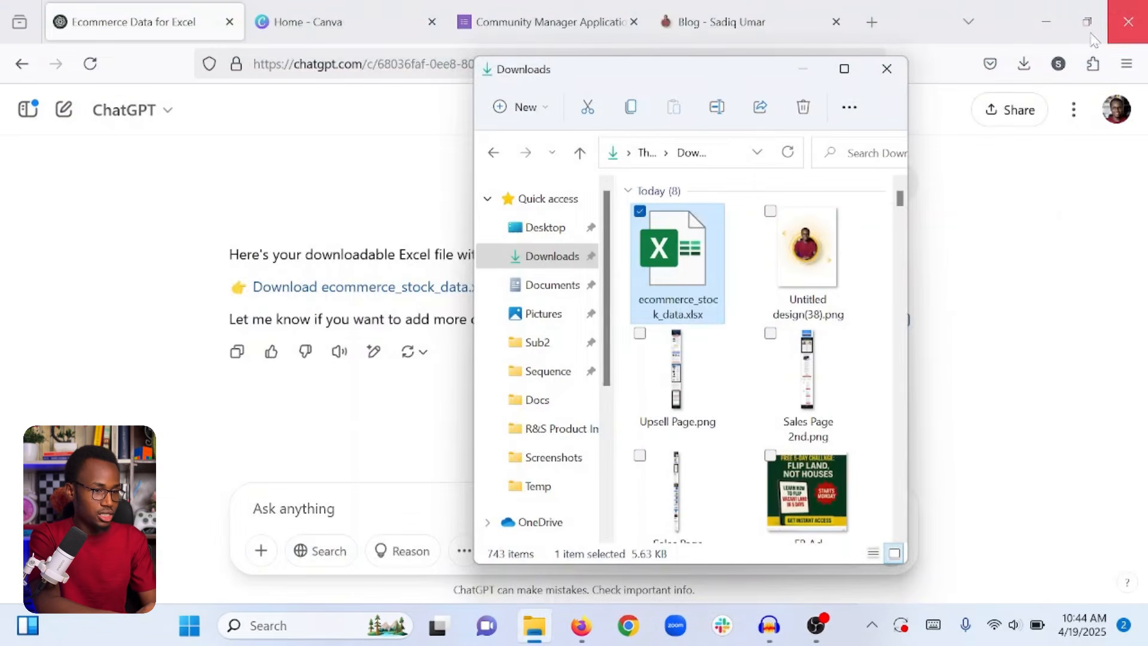
Open Google Sheets in a new tab and create a blank spreadsheet, dismissing the Tables panel.
{"action": "left_click", "coordinate": [872, 23]}
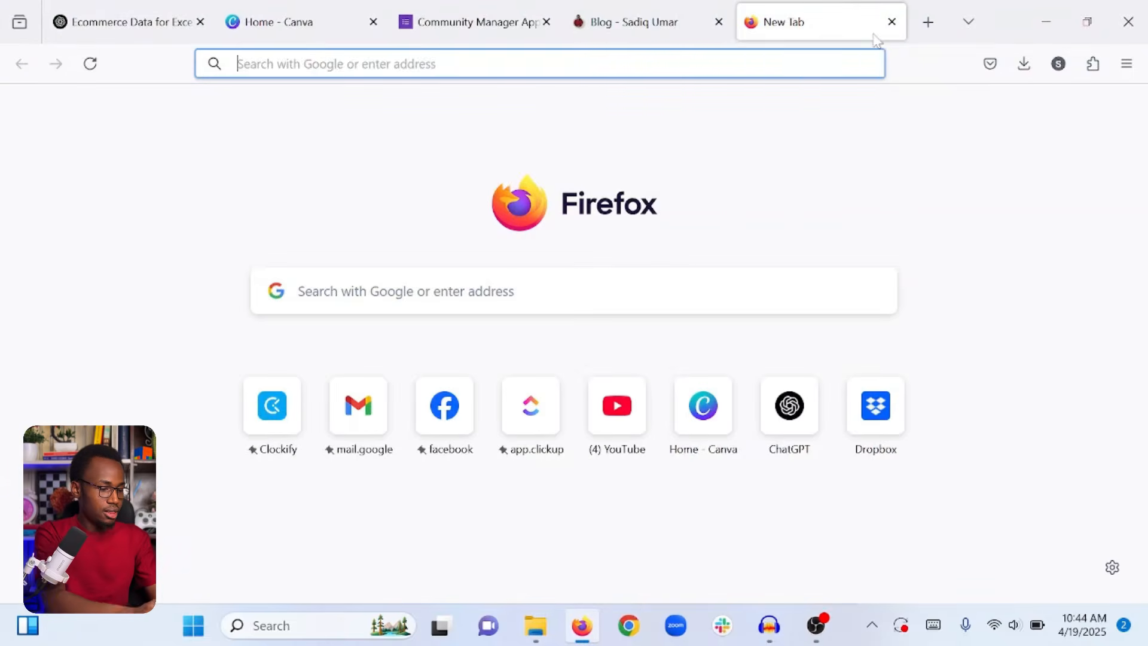
{"action": "type", "text": "gog"}
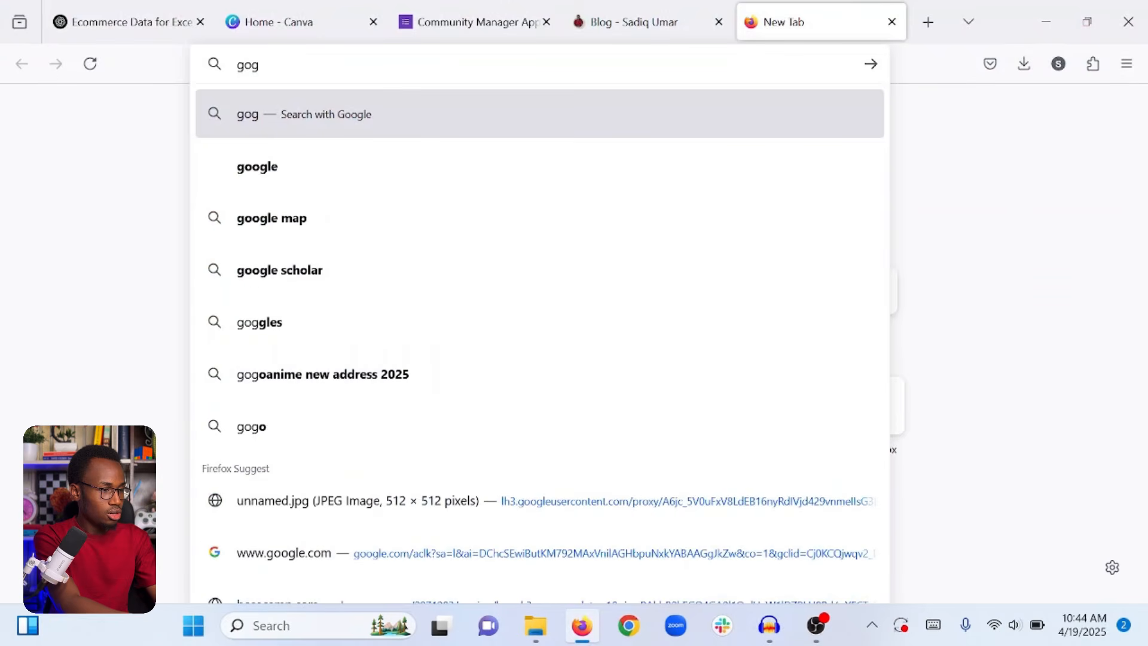
{"action": "key", "text": "ctrl+a"}
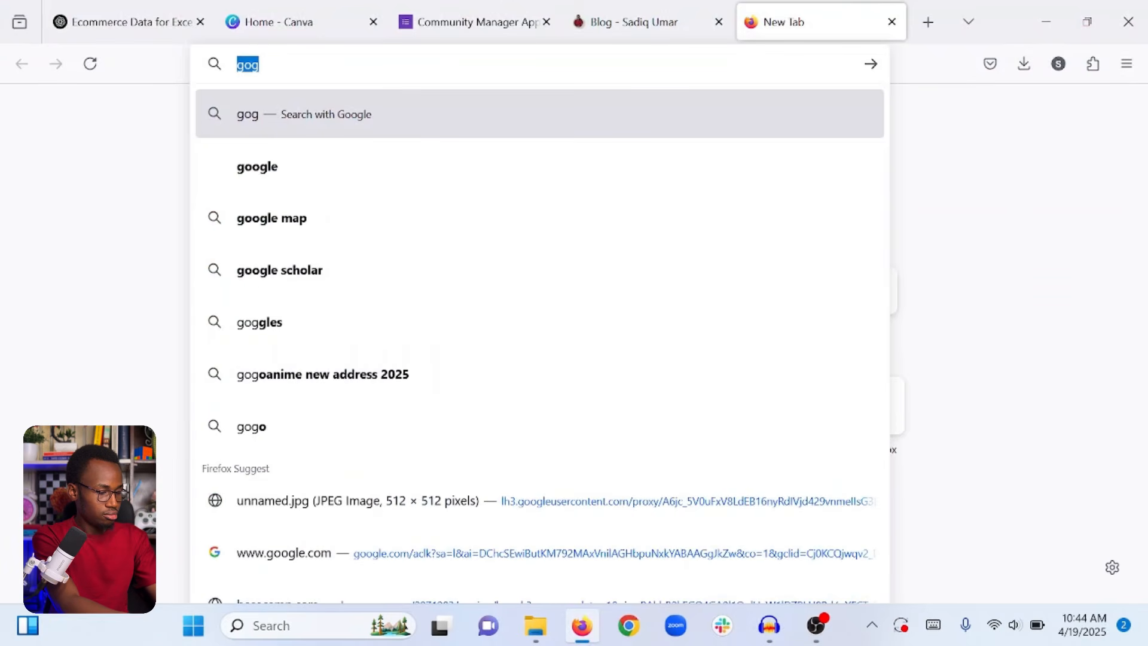
{"action": "type", "text": "docs.google.com/"}
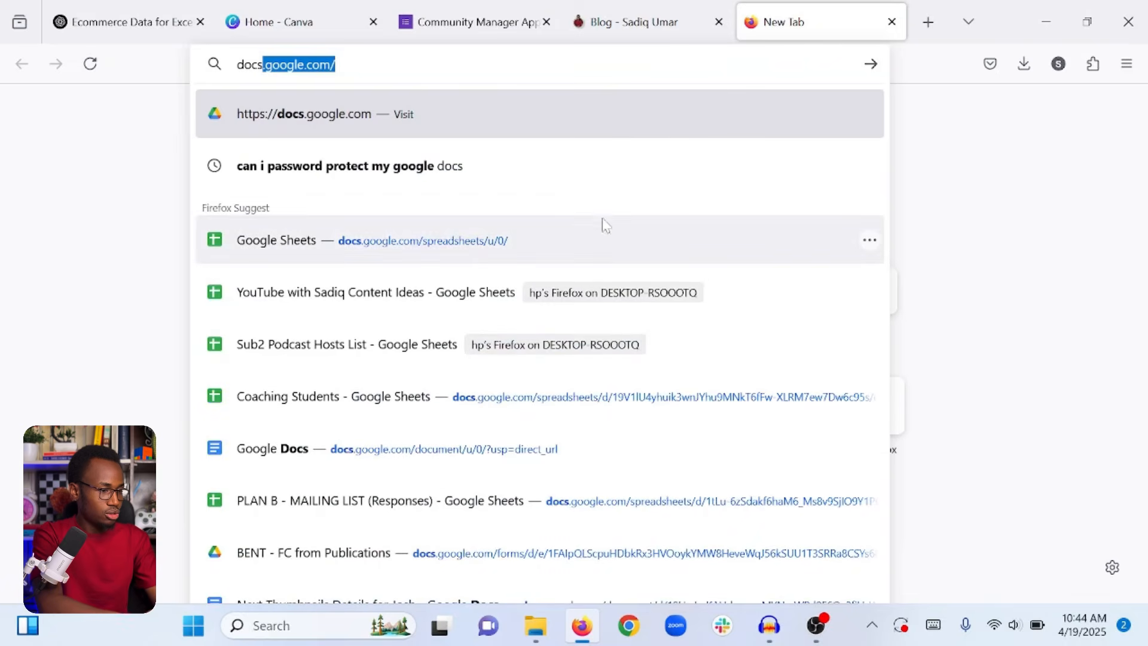
{"action": "left_click", "coordinate": [479, 259]}
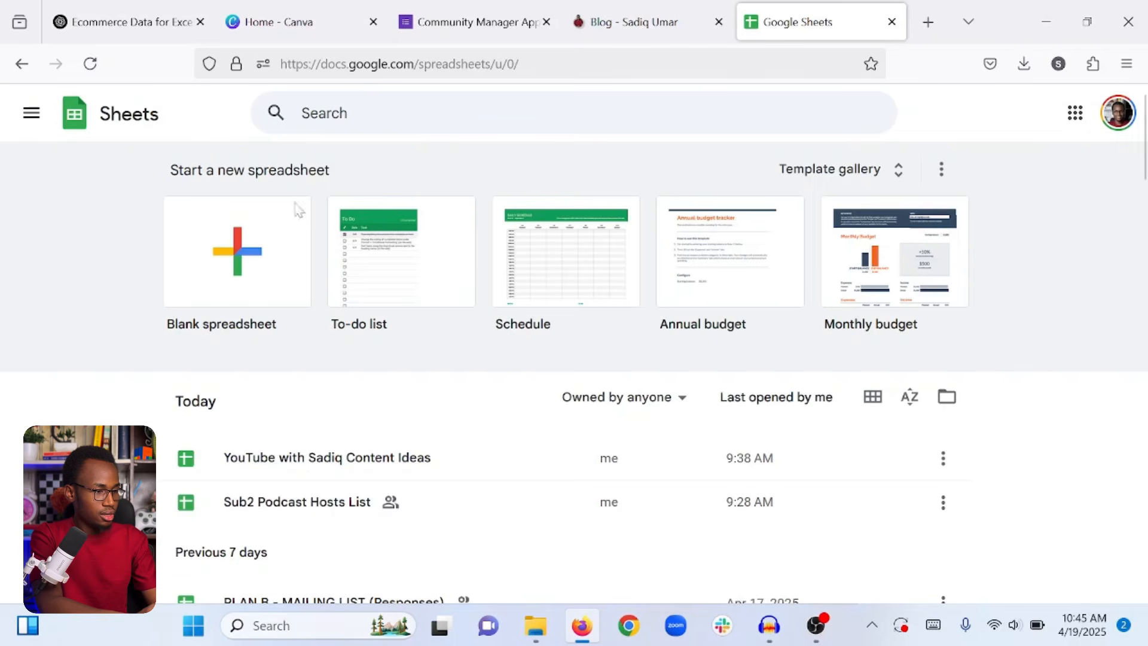
{"action": "left_click", "coordinate": [228, 254]}
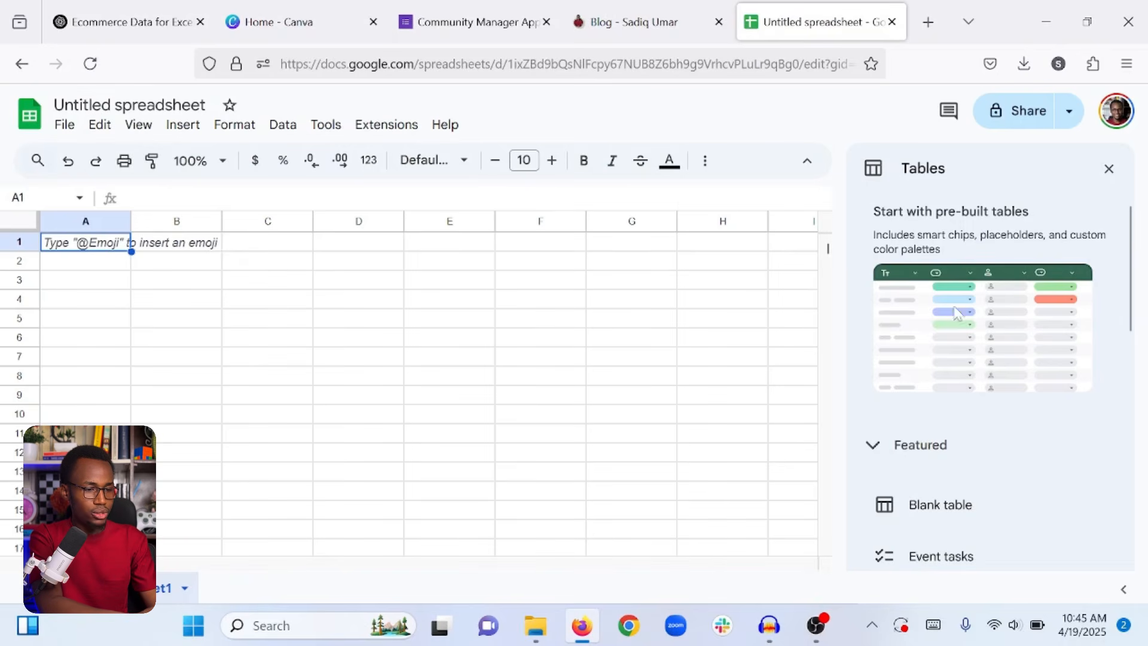
{"action": "left_click", "coordinate": [1109, 170]}
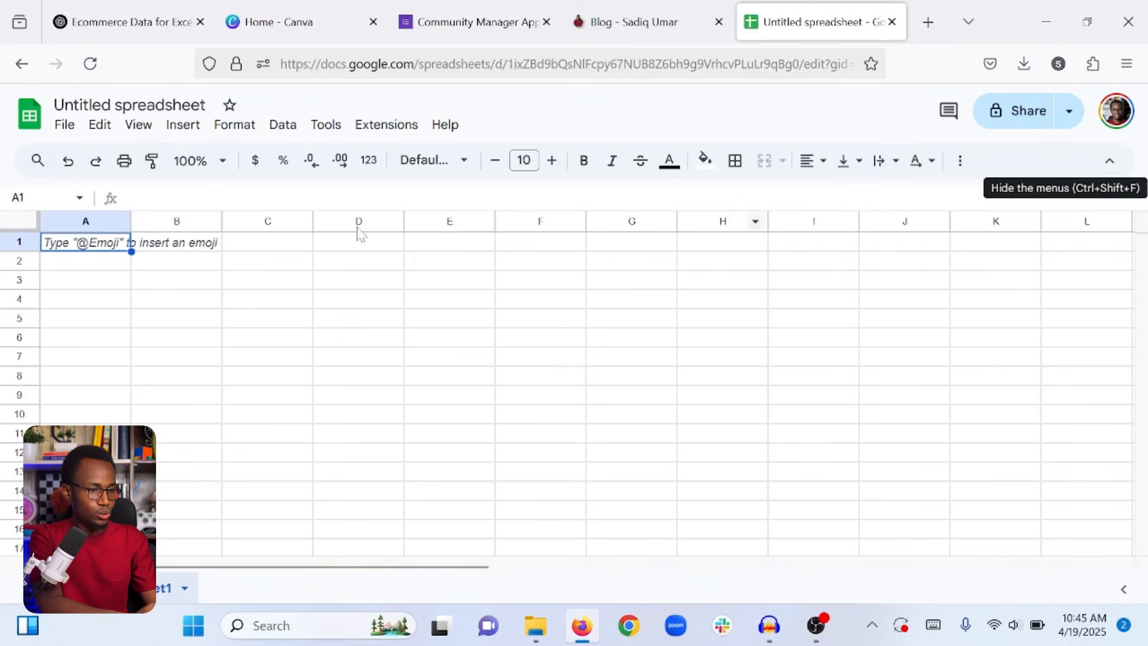
Upload ecommerce_stock_data.xlsx from Downloads through File > Open's Upload tab.
{"action": "left_click", "coordinate": [65, 126]}
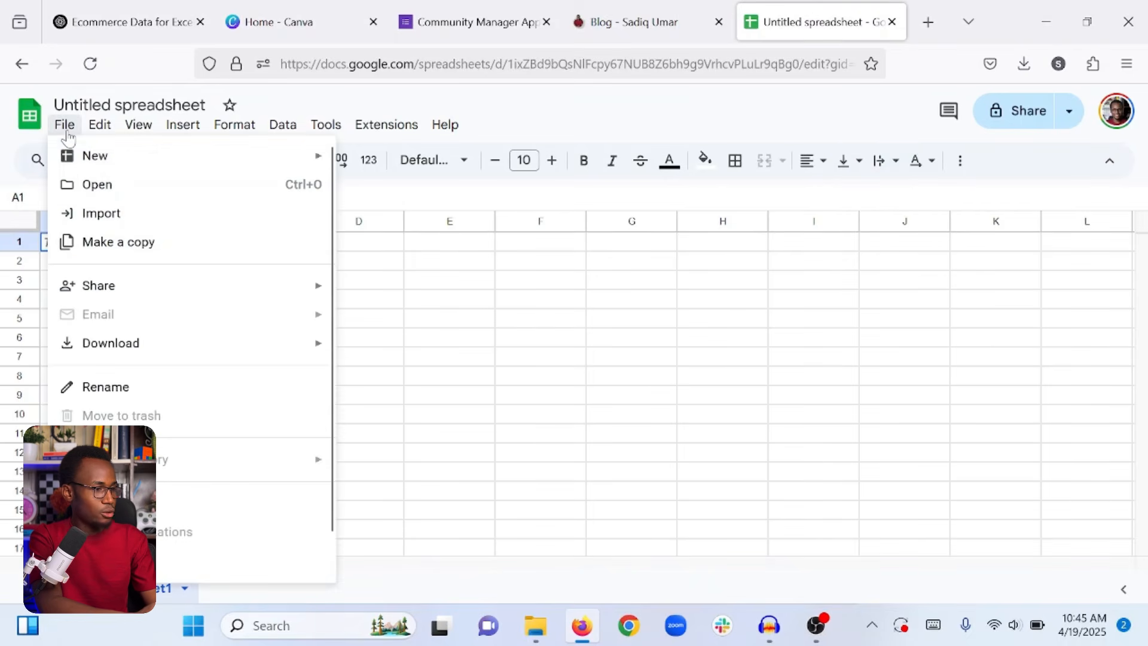
{"action": "left_click", "coordinate": [96, 187]}
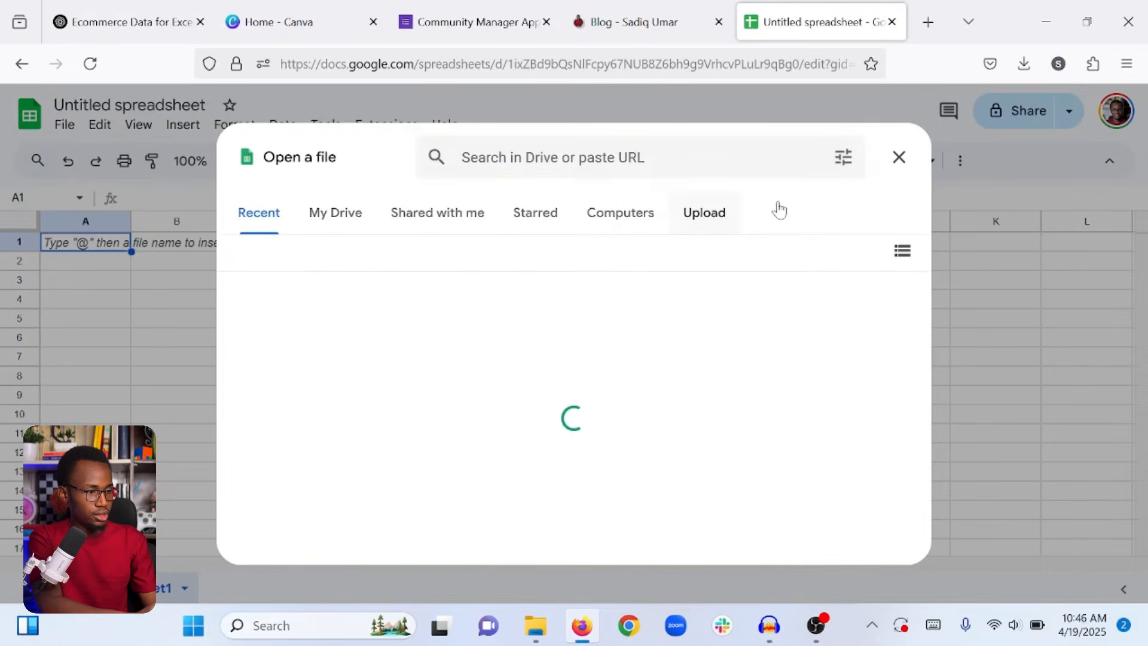
{"action": "left_click", "coordinate": [699, 214]}
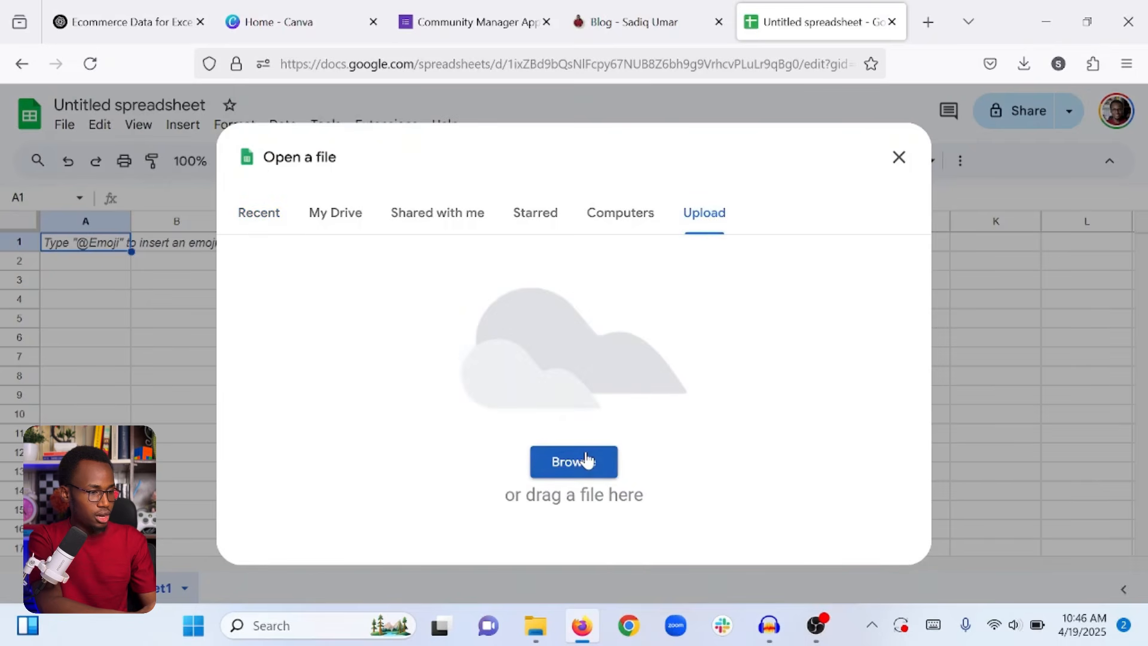
{"action": "left_click", "coordinate": [586, 460]}
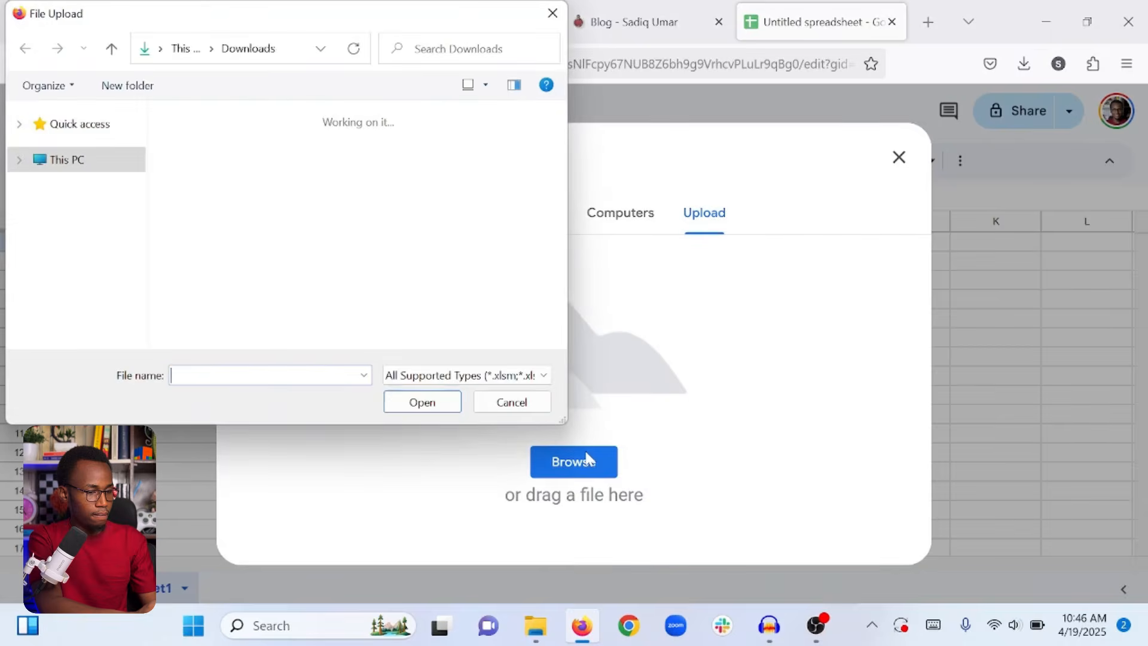
{"action": "scroll", "coordinate": [41, 256], "scroll_direction": "down", "scroll_amount": 3}
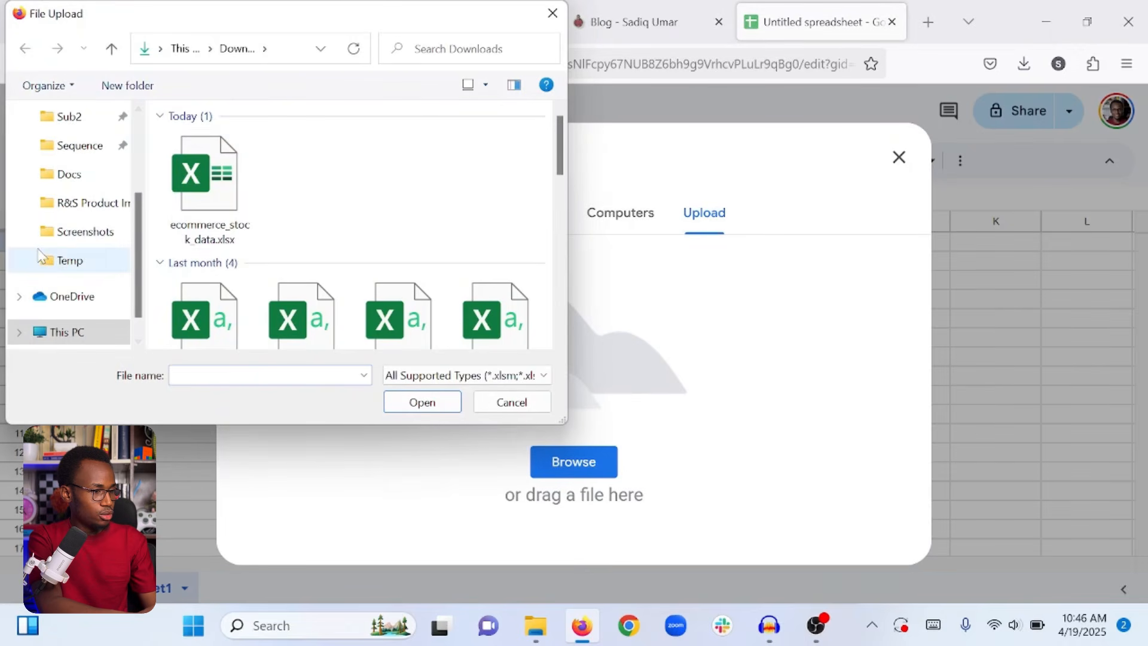
{"action": "left_click", "coordinate": [229, 187]}
{"action": "left_click", "coordinate": [424, 404]}
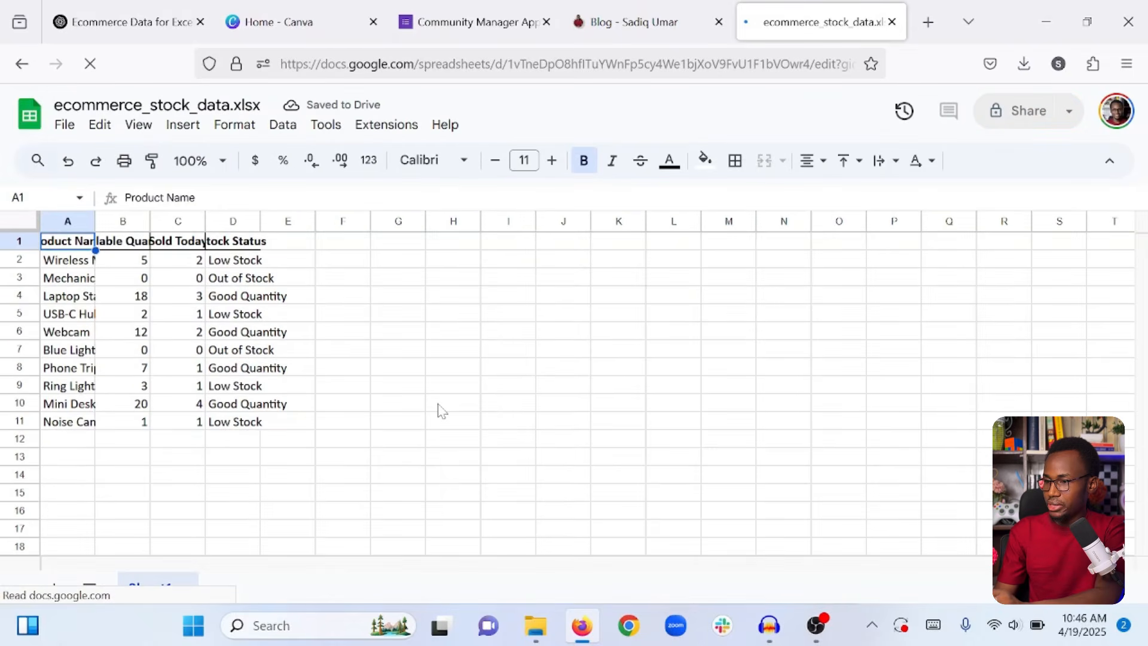
Widen column A for product names, then auto-fit columns A–D so all headers show.
{"action": "left_click", "coordinate": [307, 456]}
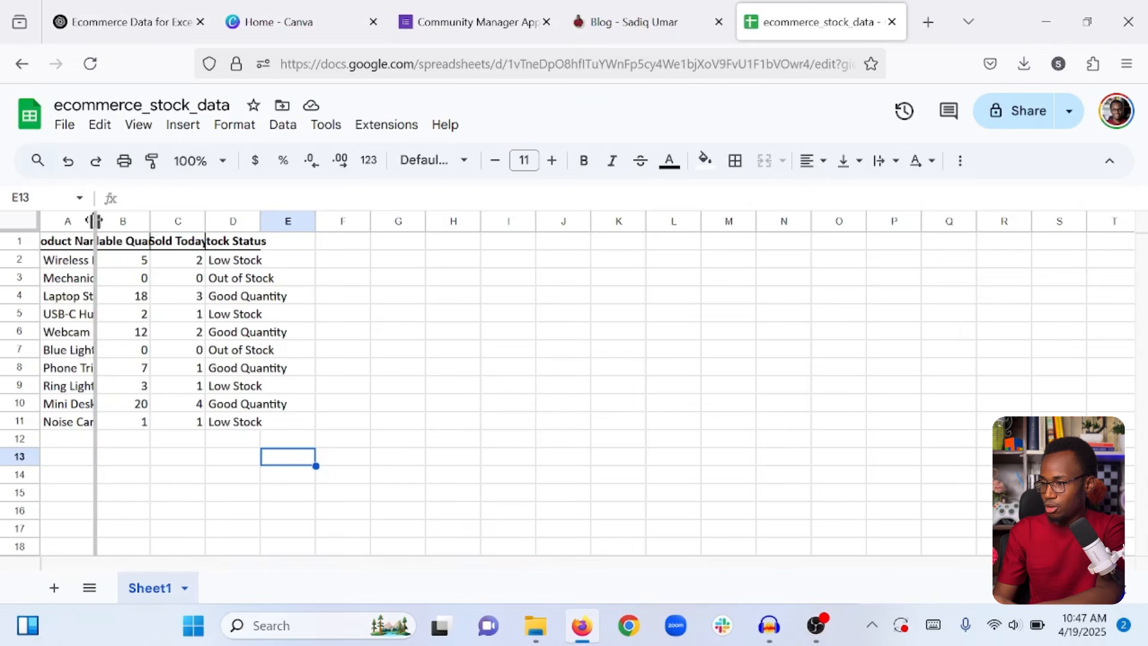
{"action": "double_click", "coordinate": [94, 221]}
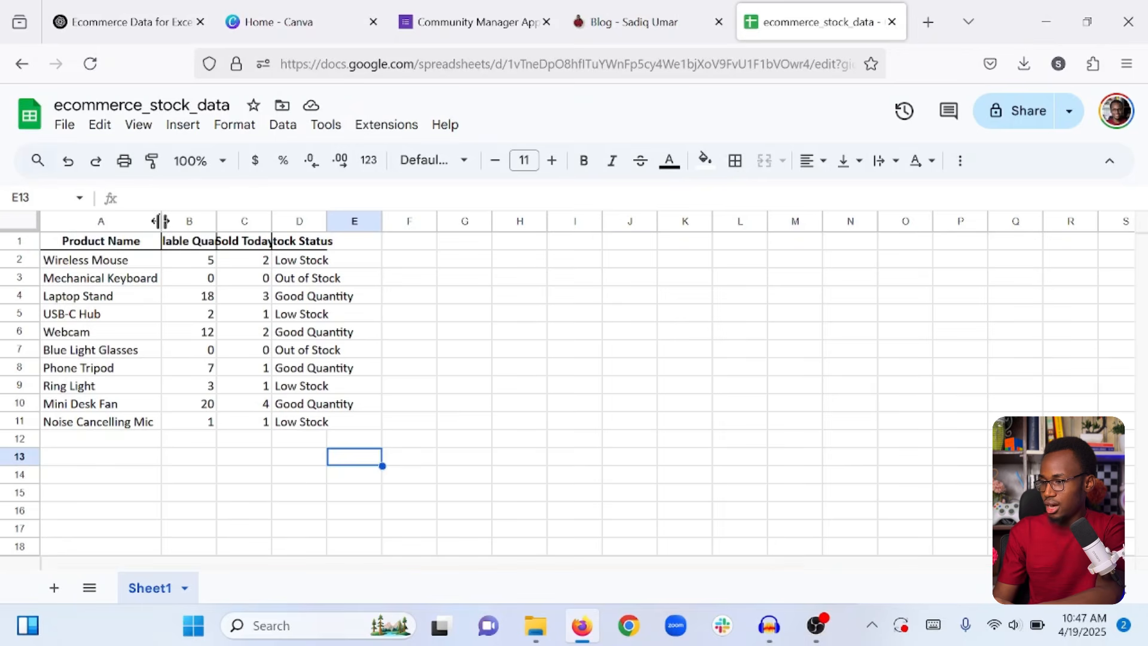
{"action": "left_click_drag", "start_coordinate": [161, 220], "coordinate": [198, 221]}
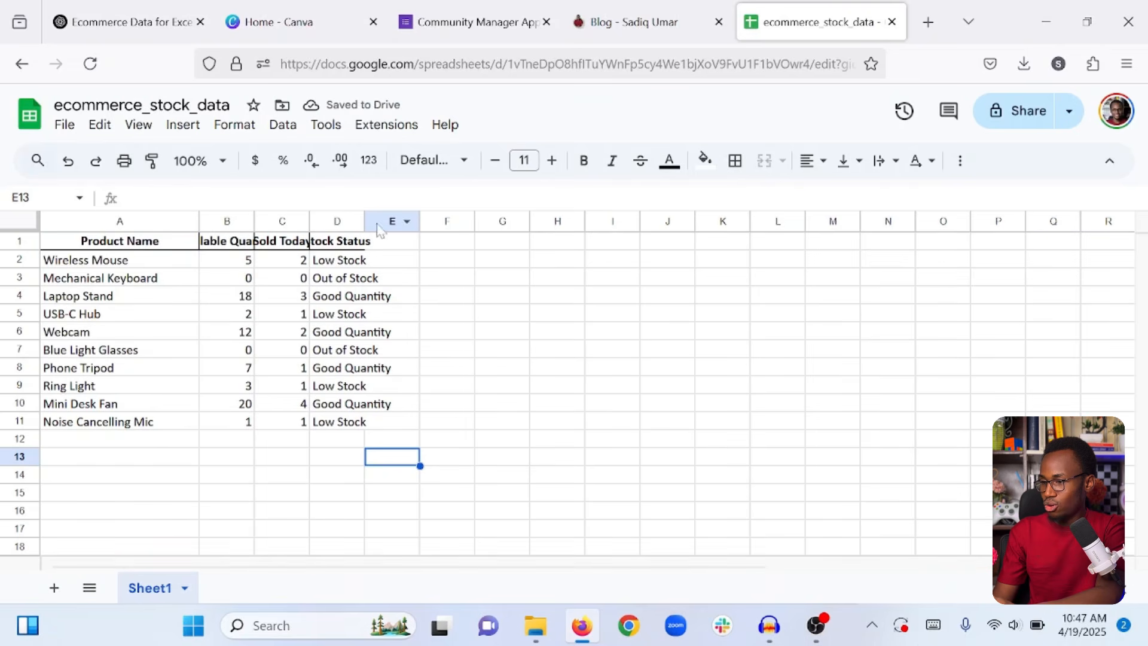
{"action": "left_click", "coordinate": [121, 222]}
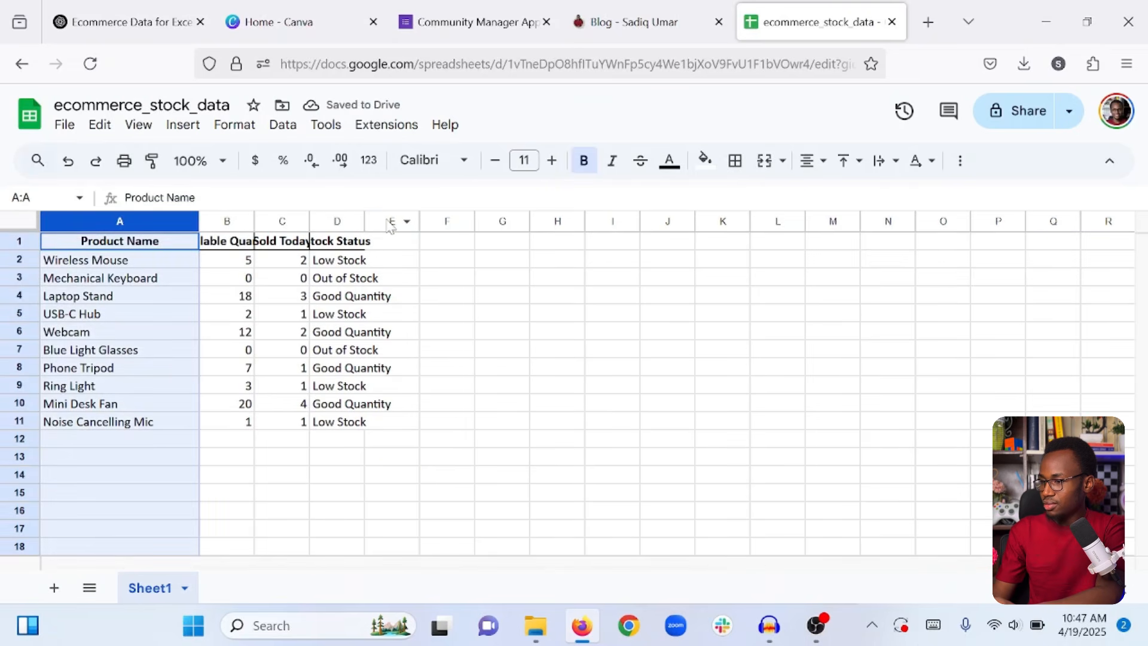
{"action": "left_click", "coordinate": [329, 221], "text": "shift"}
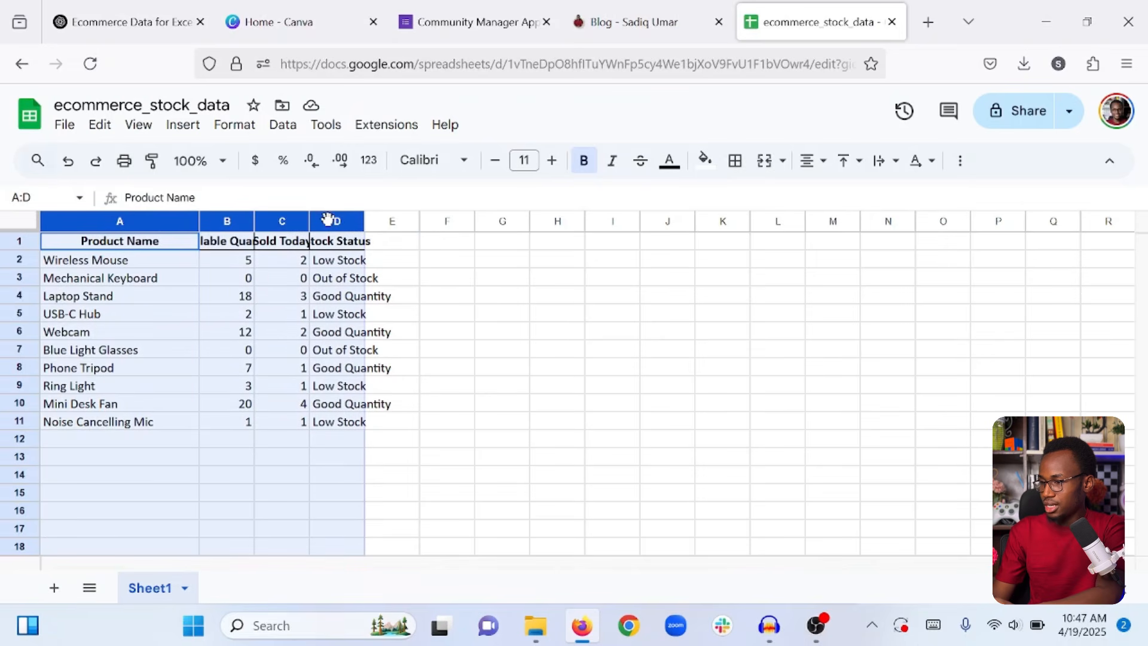
{"action": "left_click", "coordinate": [201, 223]}
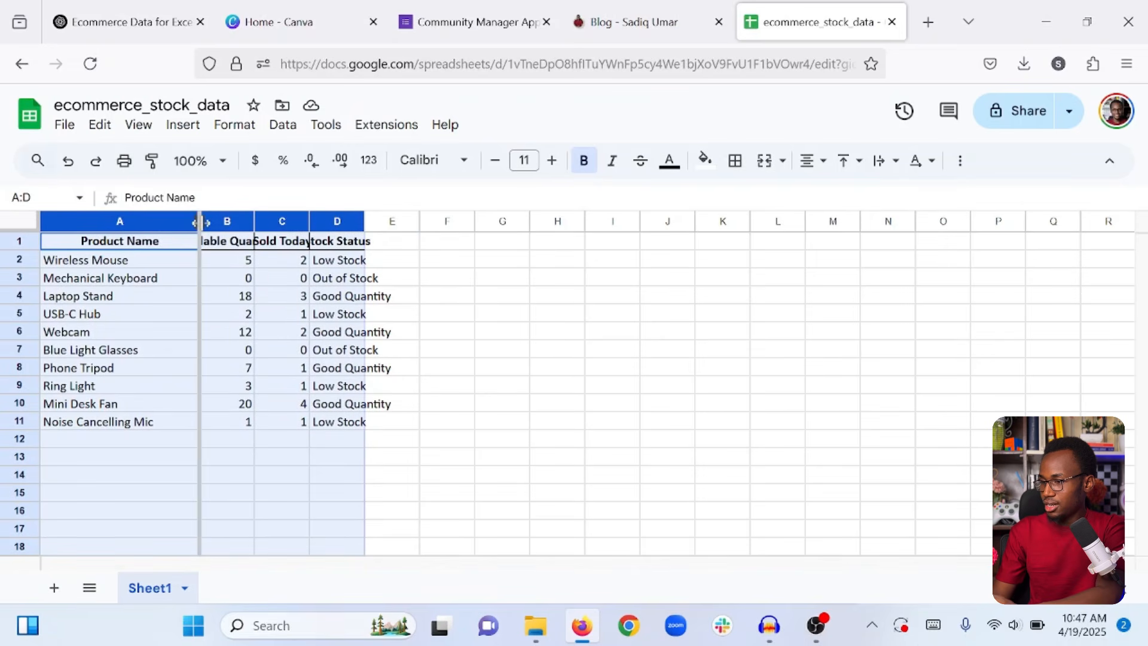
{"action": "double_click", "coordinate": [201, 223]}
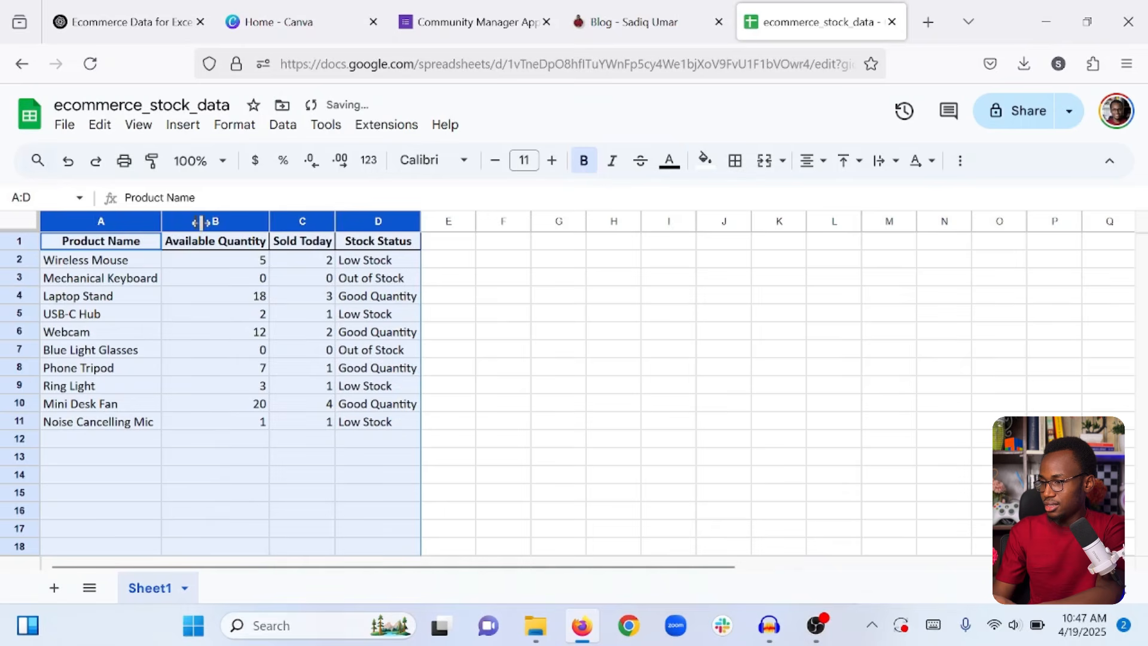
{"action": "left_click", "coordinate": [520, 374]}
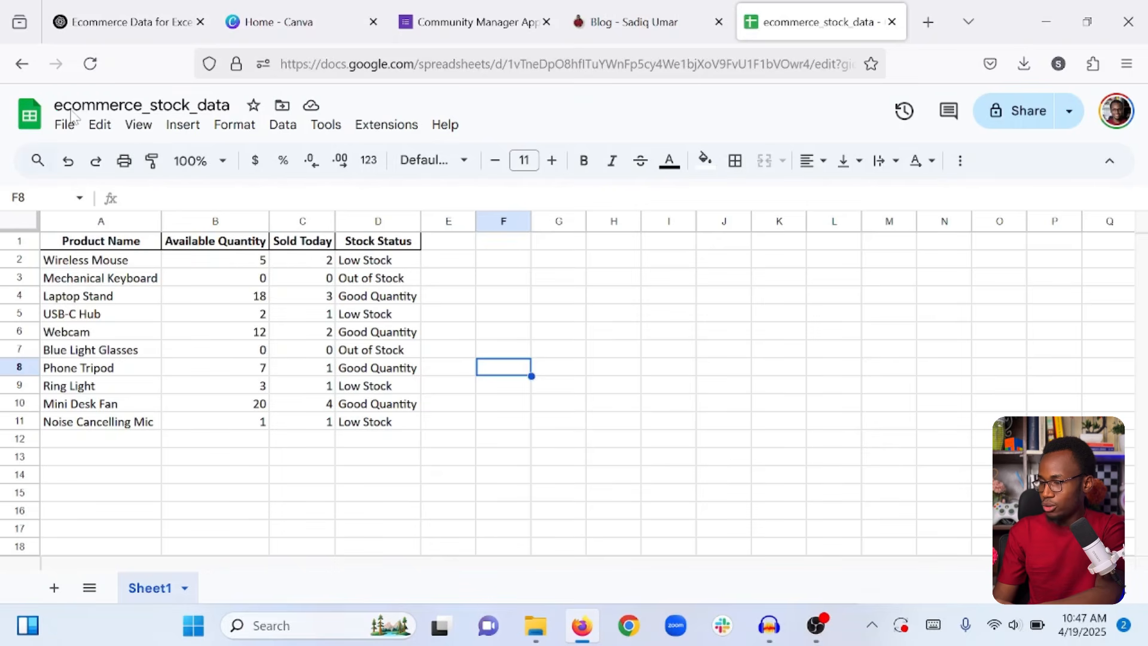
Retitle the spreadsheet 'ECommerce Data Tracking' and select header cells A1:D1.
{"action": "left_click", "coordinate": [142, 105]}
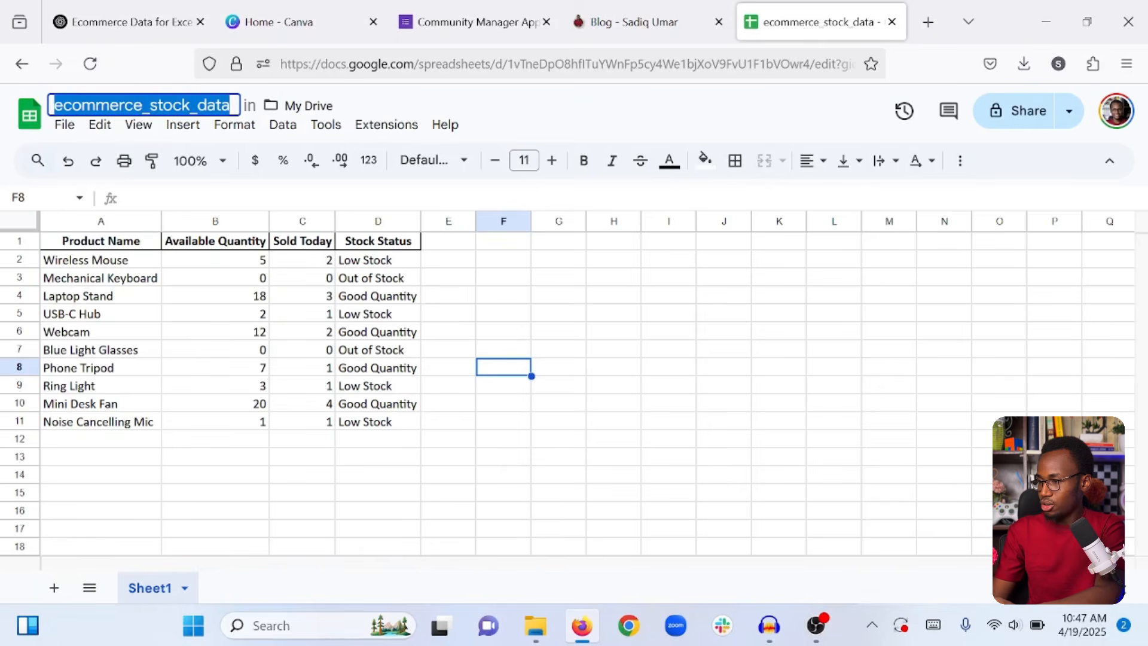
{"action": "type", "text": "ECommerce Dat"}
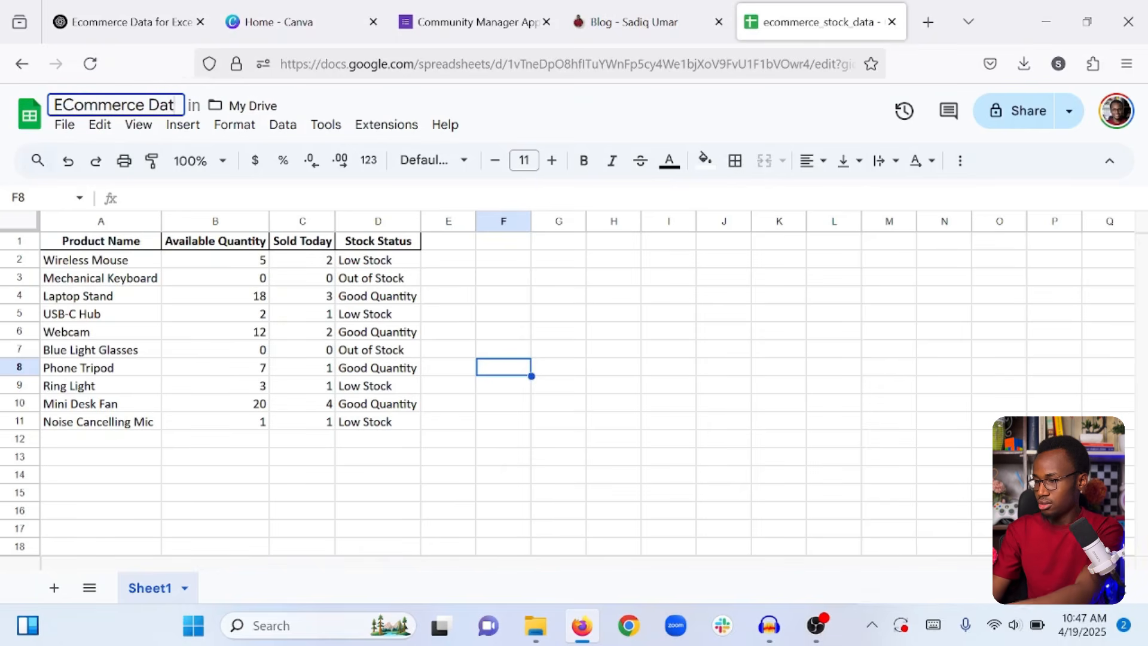
{"action": "type", "text": "a Tracking"}
{"action": "key", "text": "Return"}
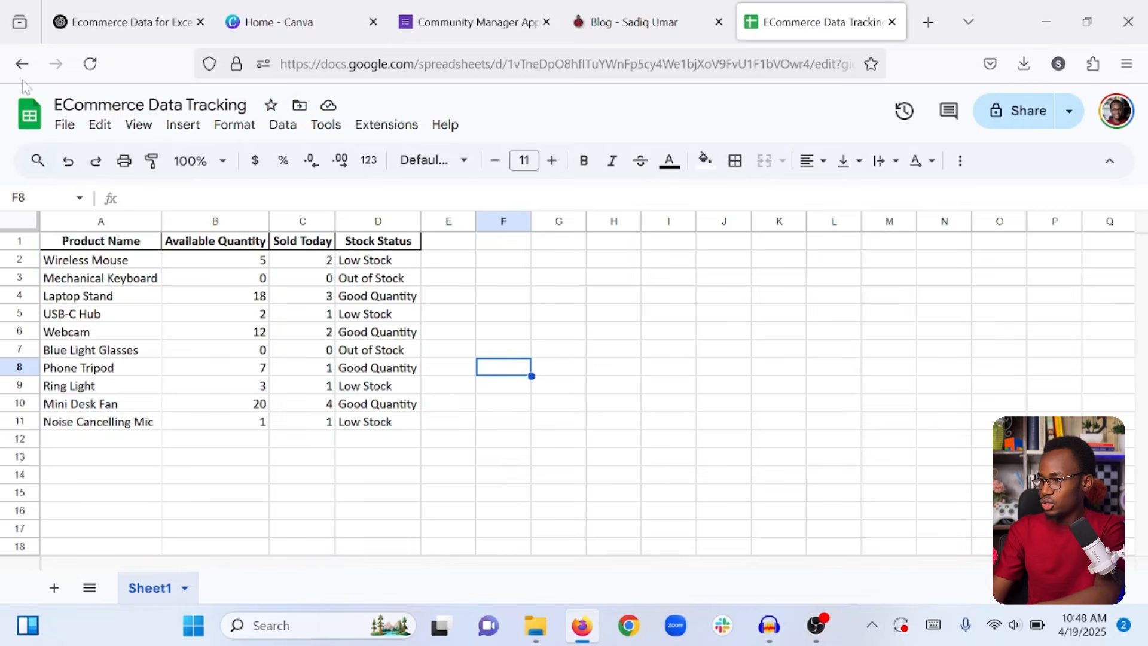
{"action": "left_click", "coordinate": [717, 409]}
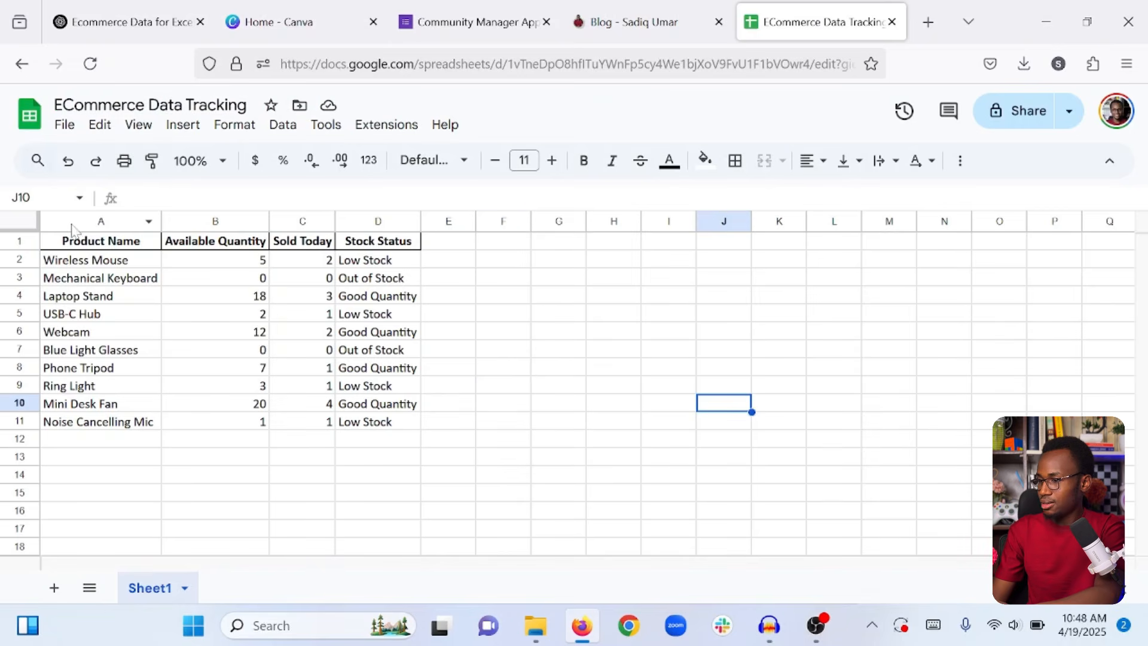
{"action": "left_click_drag", "start_coordinate": [110, 244], "coordinate": [371, 233]}
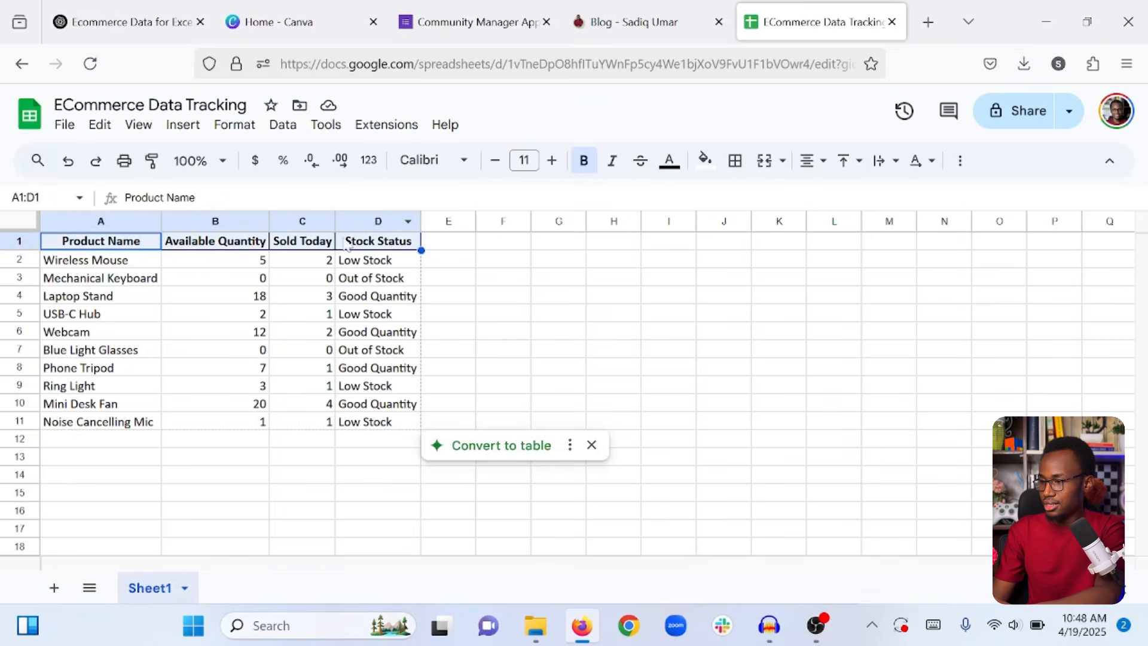
Raise the header row font size to 13, refit columns A–D, and reselect A1:D1.
{"action": "left_click", "coordinate": [550, 161]}
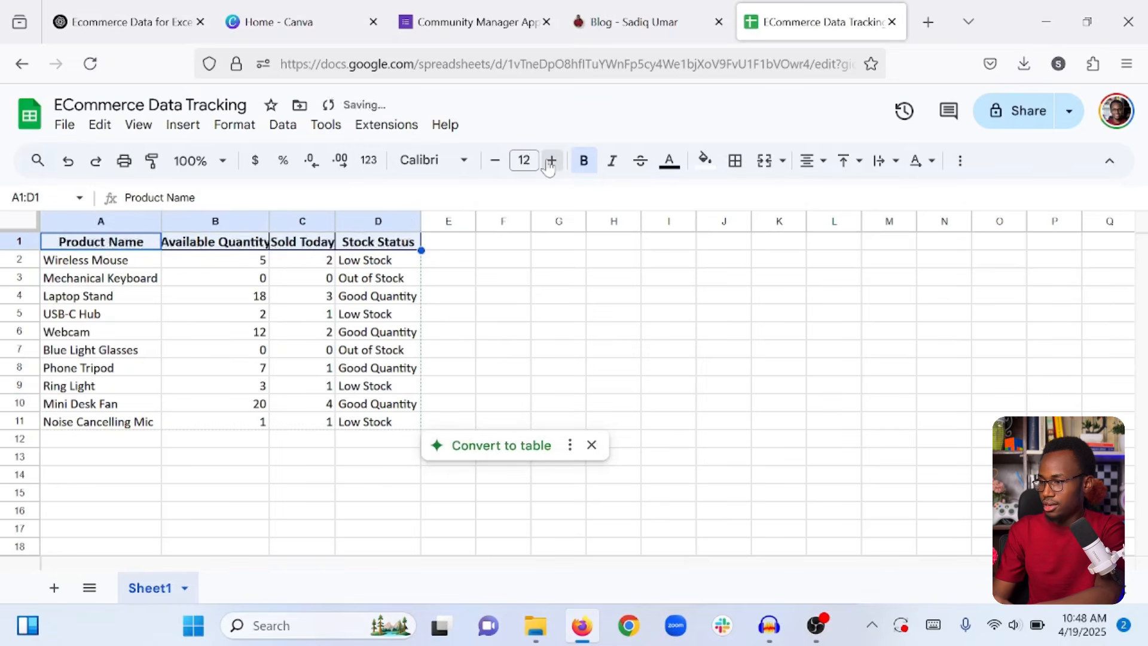
{"action": "left_click", "coordinate": [550, 162]}
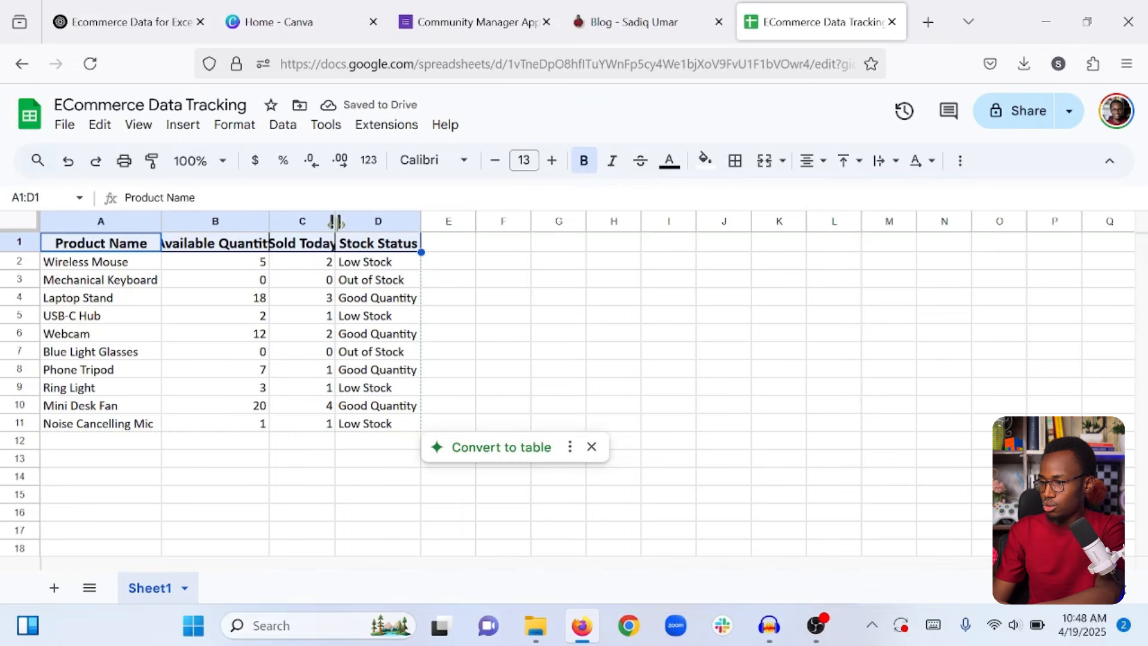
{"action": "left_click", "coordinate": [573, 269]}
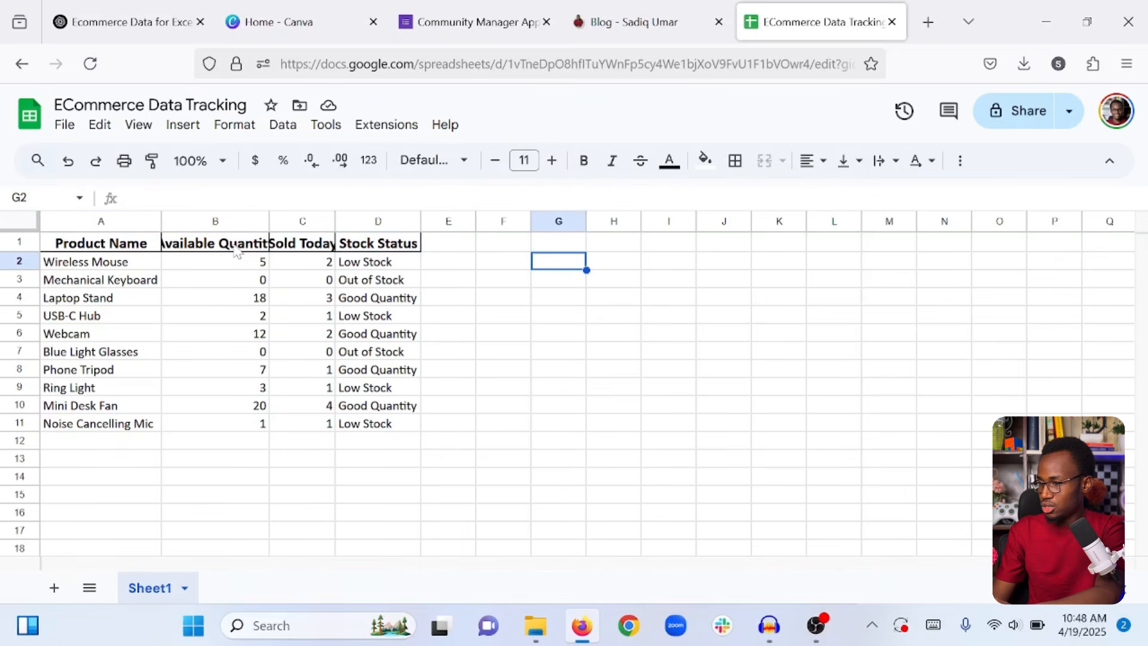
{"action": "left_click", "coordinate": [141, 222]}
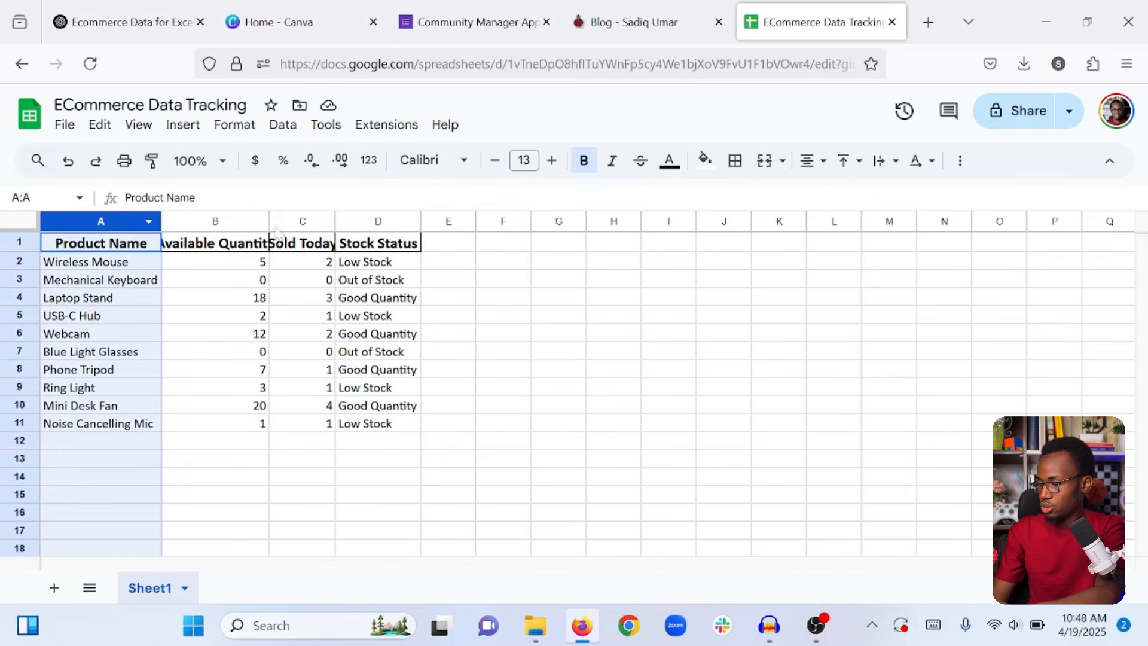
{"action": "left_click", "coordinate": [384, 223], "text": "shift"}
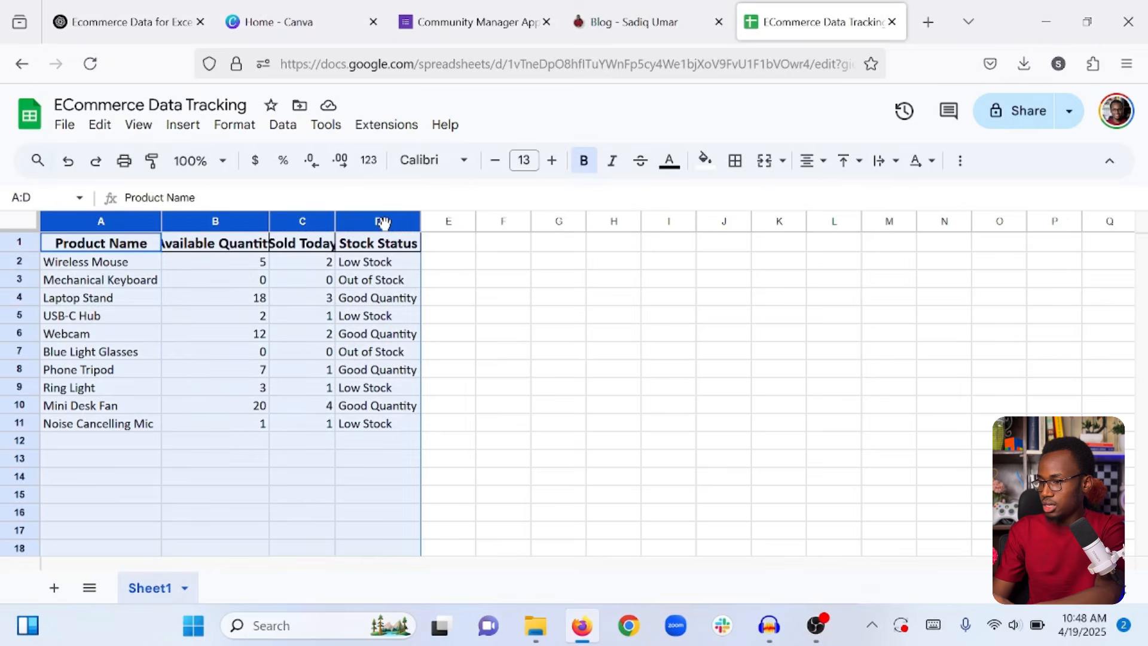
{"action": "double_click", "coordinate": [334, 223]}
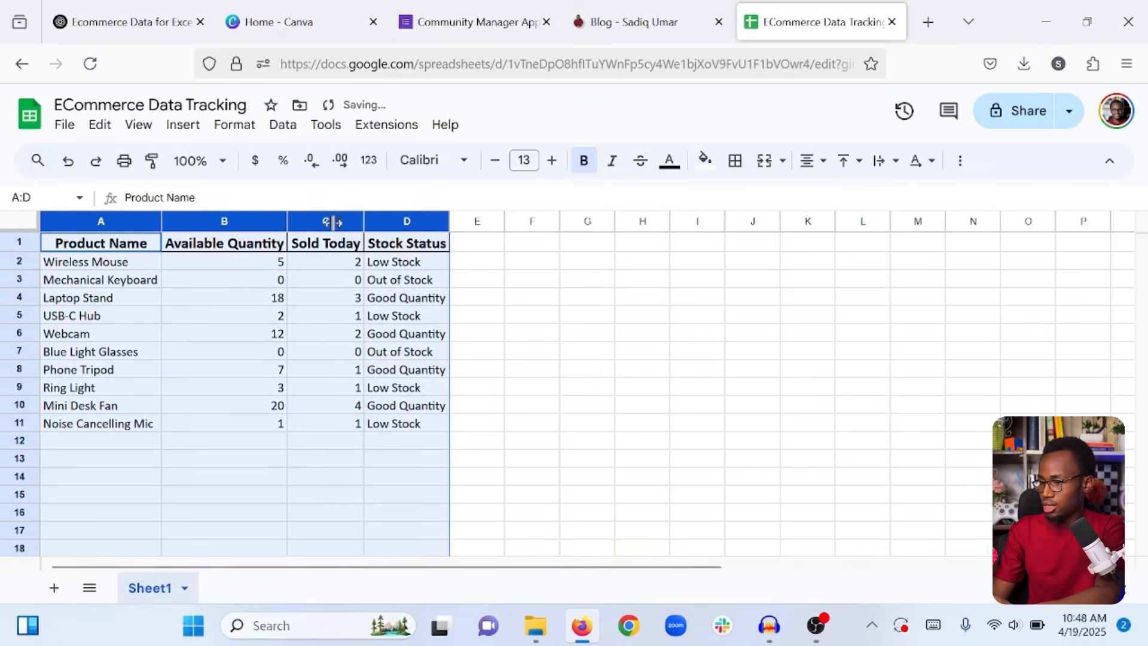
{"action": "left_click", "coordinate": [382, 414]}
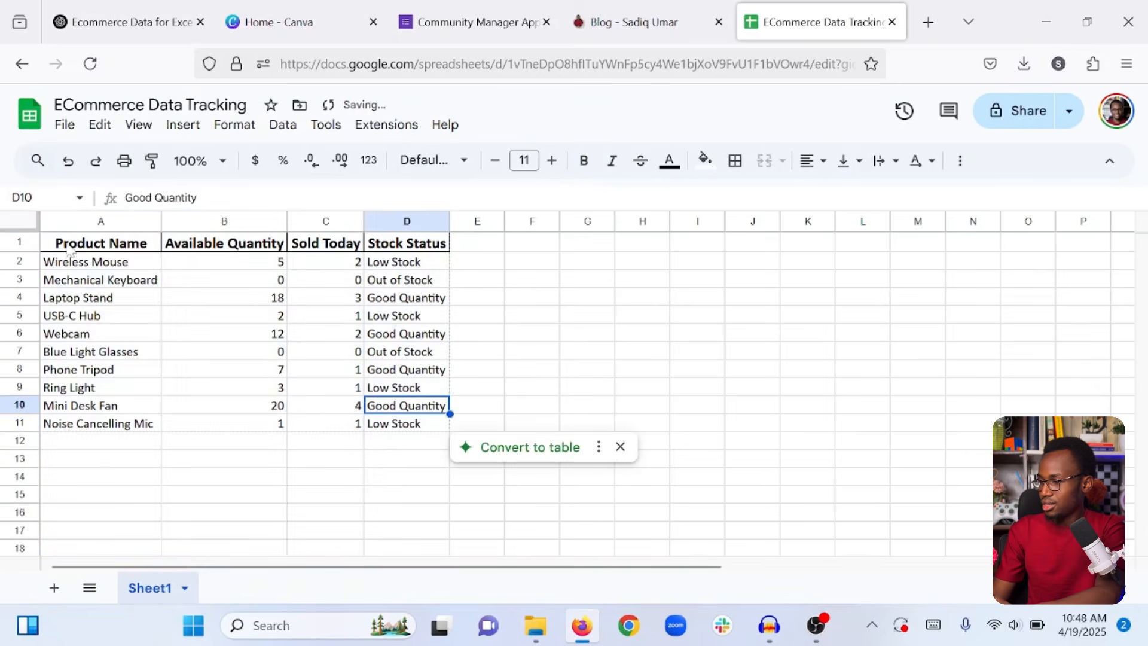
{"action": "left_click", "coordinate": [131, 247]}
{"action": "left_click_drag", "start_coordinate": [151, 247], "coordinate": [396, 243]}
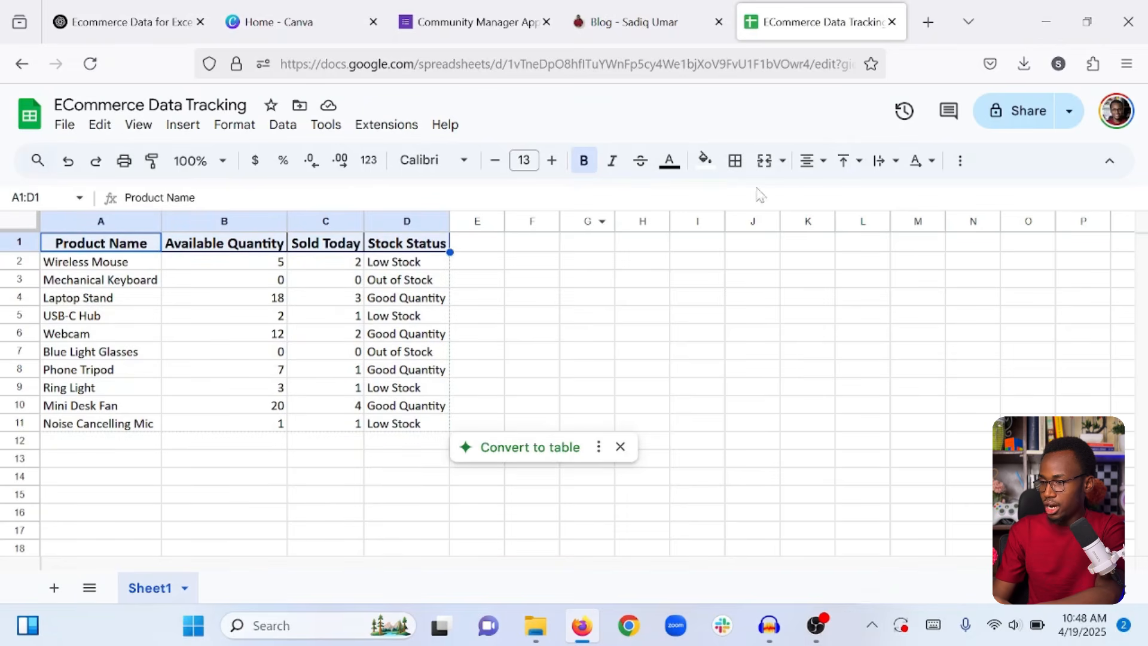
Fill header cells A1:D1 green and make their text white.
{"action": "left_click", "coordinate": [705, 165]}
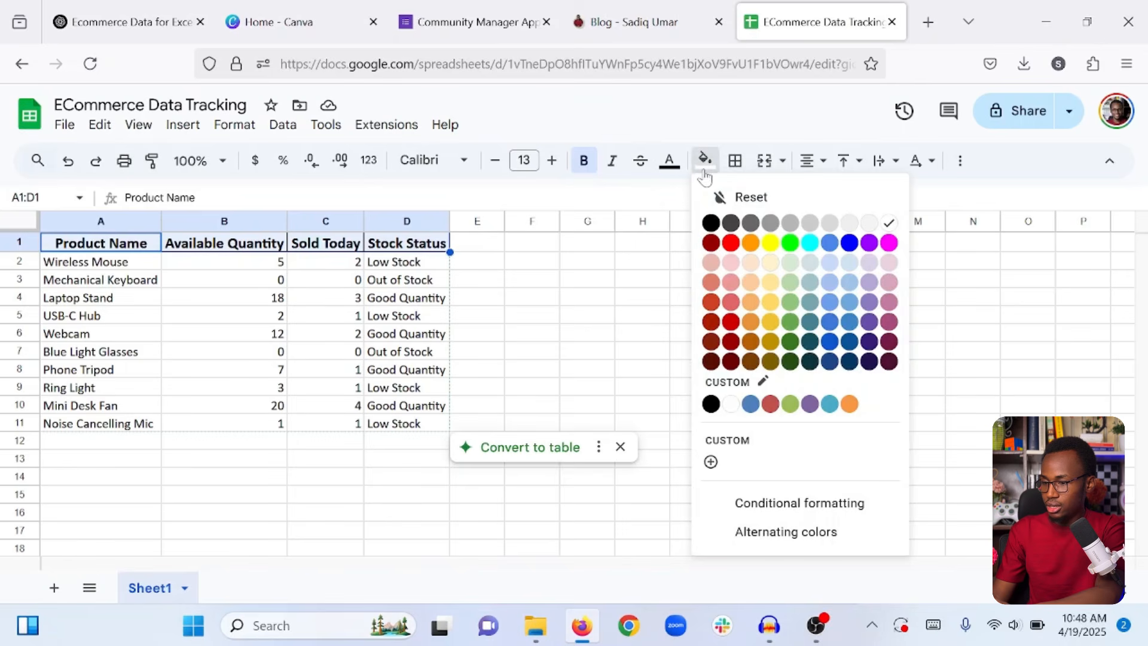
{"action": "left_click", "coordinate": [792, 325]}
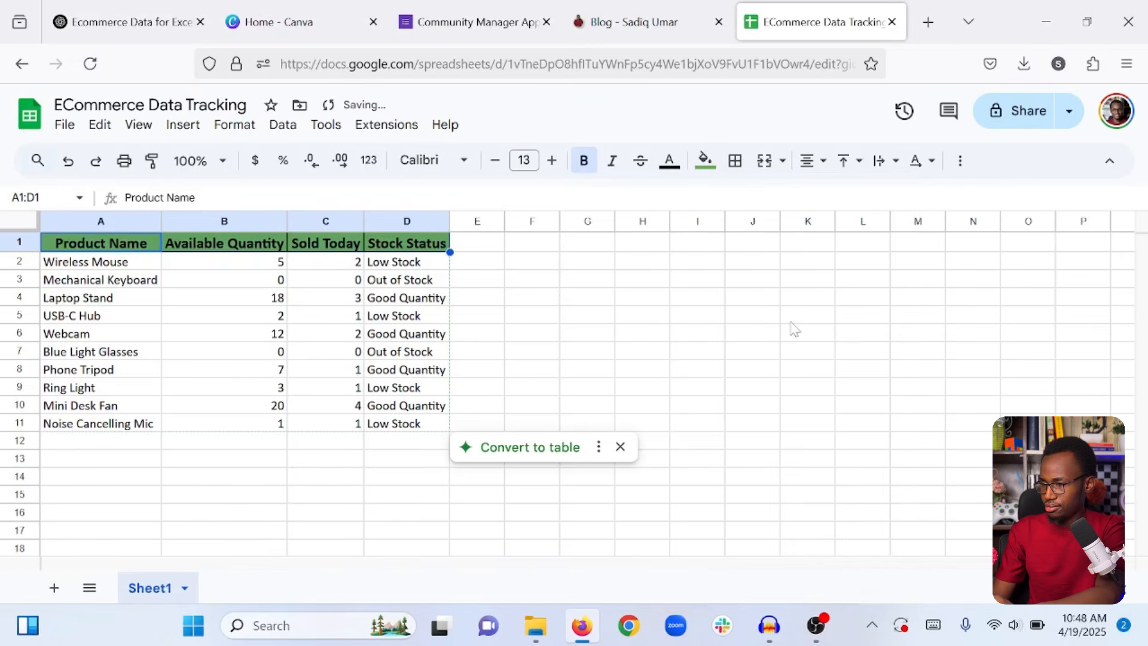
{"action": "left_click", "coordinate": [670, 163]}
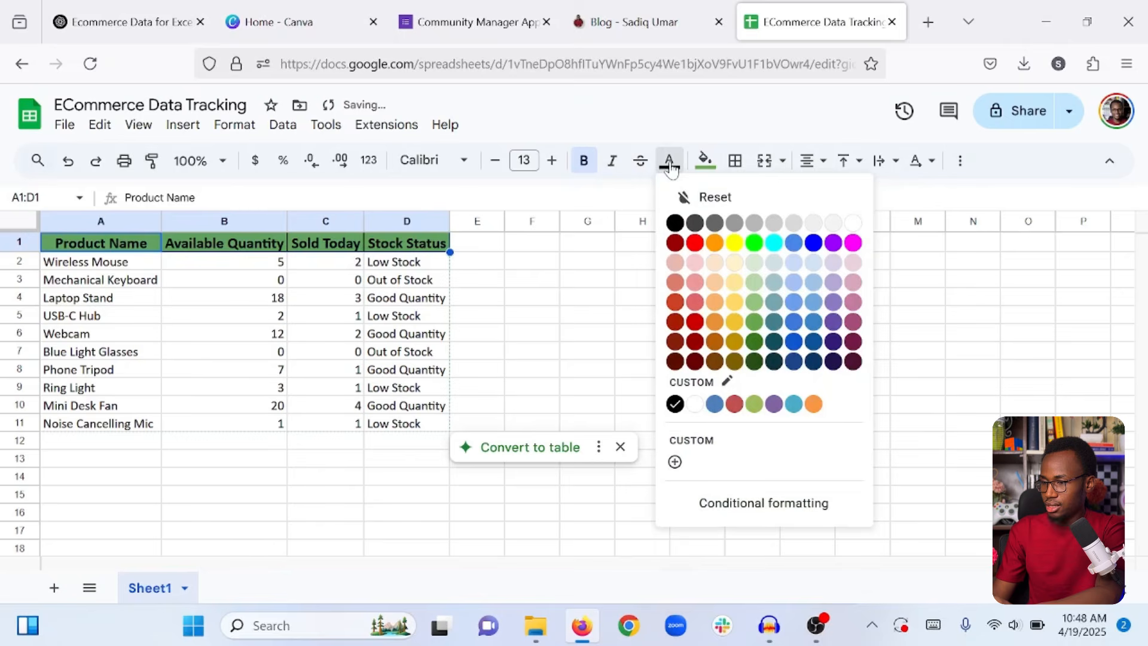
{"action": "left_click", "coordinate": [855, 227]}
{"action": "left_click", "coordinate": [614, 322]}
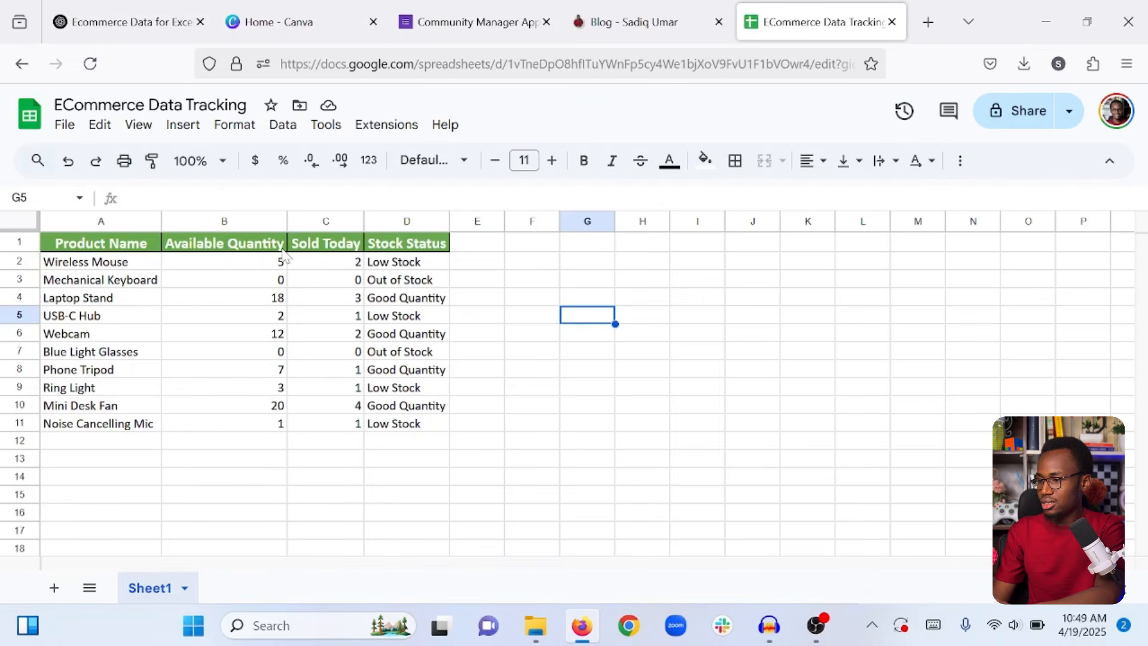
Rename the Available Quantity header in B1 to AQ and narrow column B to fit.
{"action": "left_click_drag", "start_coordinate": [266, 264], "coordinate": [259, 428]}
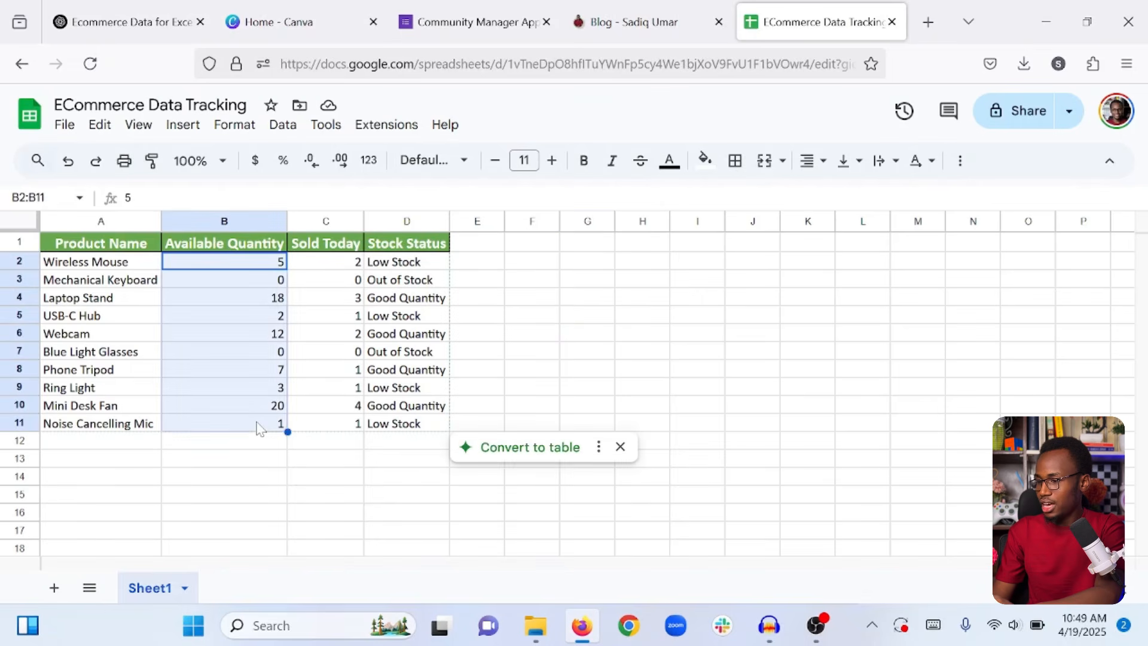
{"action": "left_click", "coordinate": [259, 426]}
{"action": "left_click", "coordinate": [230, 244]}
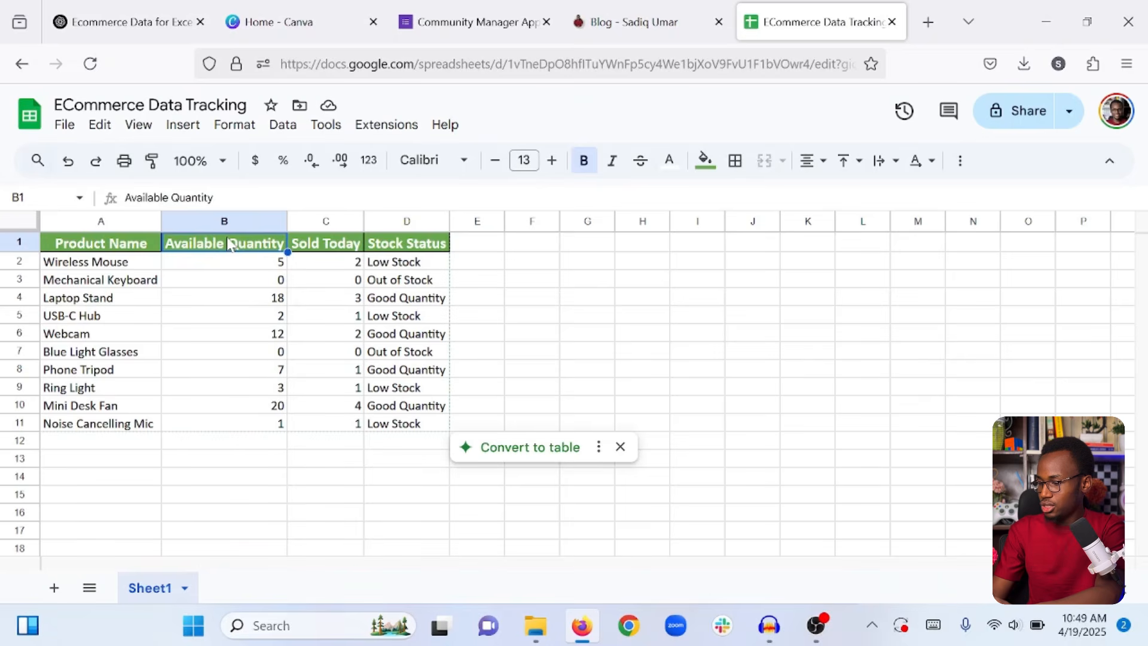
{"action": "type", "text": "AQ"}
{"action": "key", "text": "Return"}
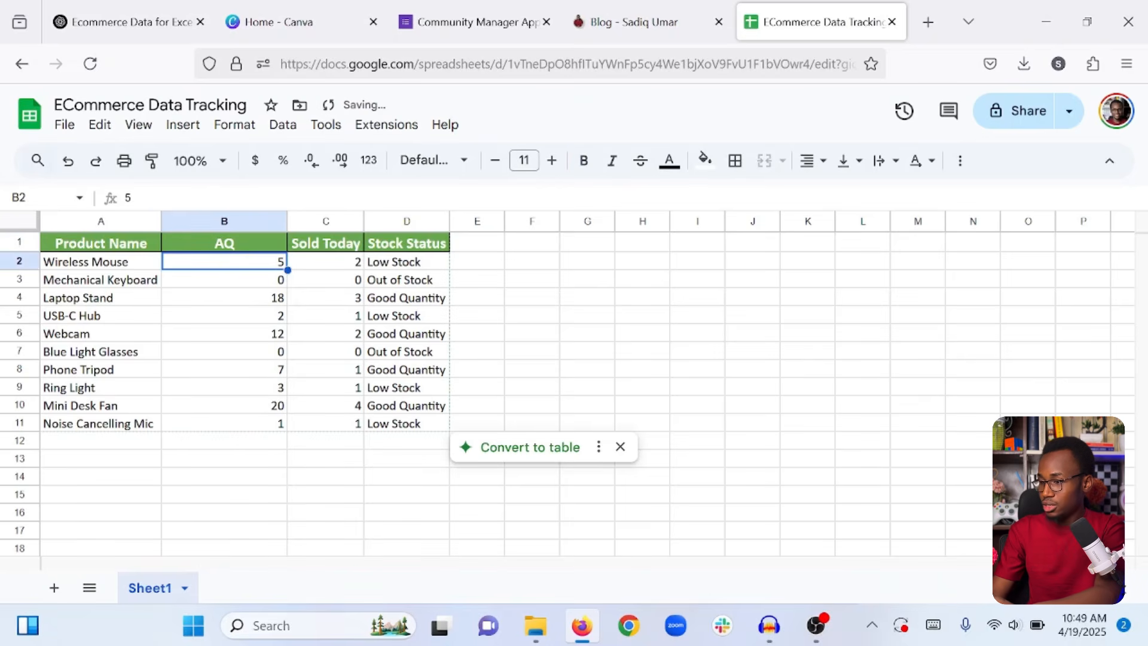
{"action": "left_click", "coordinate": [346, 242]}
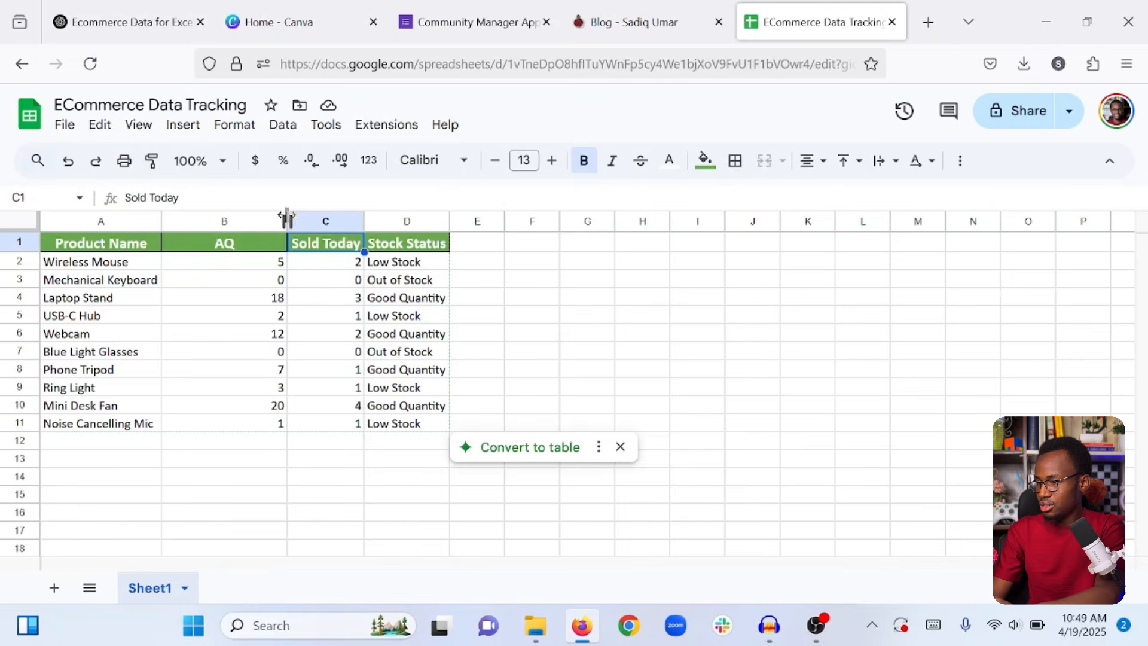
{"action": "mouse_move", "coordinate": [286, 221]}
{"action": "left_mouse_down"}
{"action": "mouse_move", "coordinate": [192, 219]}
{"action": "mouse_move", "coordinate": [269, 220]}
{"action": "left_mouse_up"}
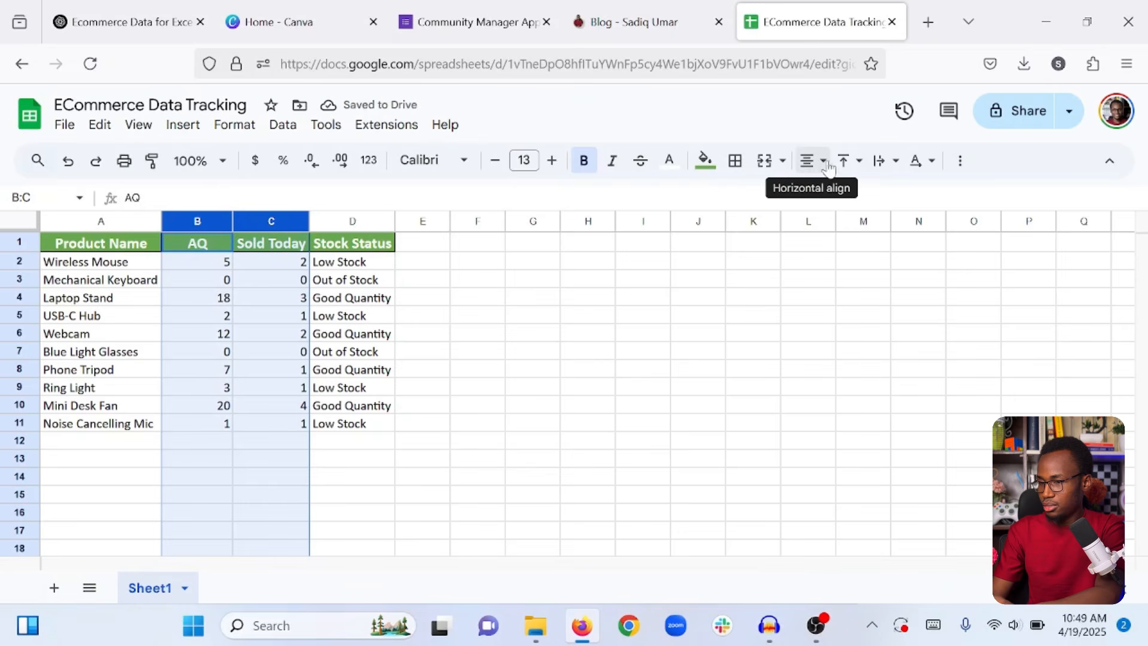
Centre the values in columns B and C and widen the Stock Status column D.
{"action": "left_click", "coordinate": [809, 162]}
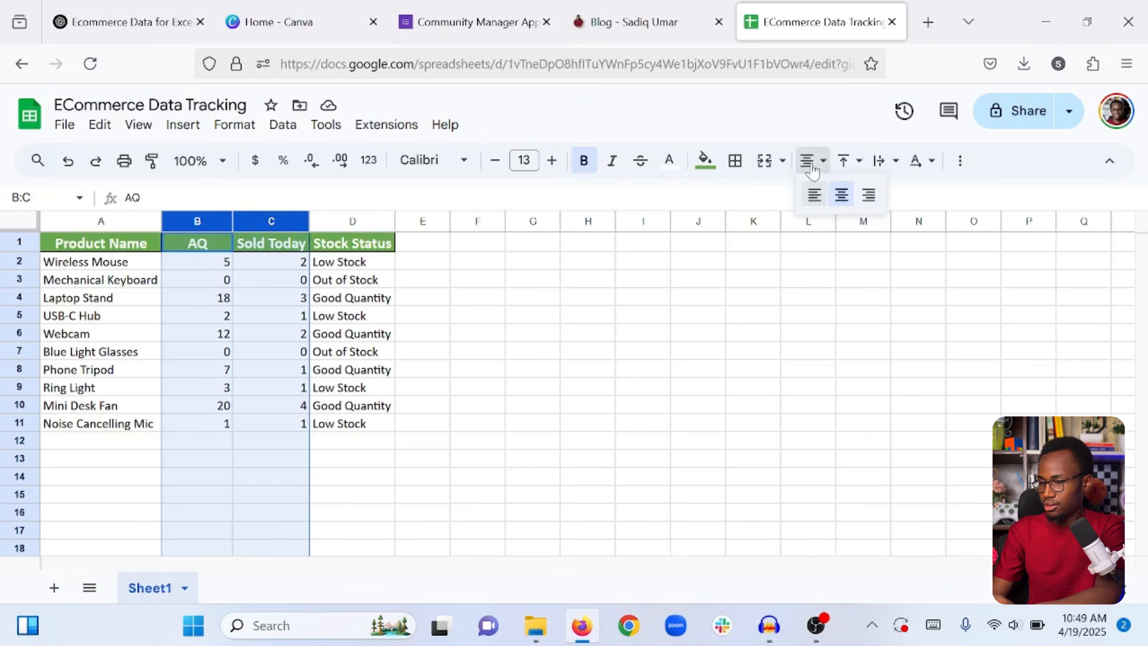
{"action": "left_click", "coordinate": [838, 192]}
{"action": "left_click", "coordinate": [405, 461]}
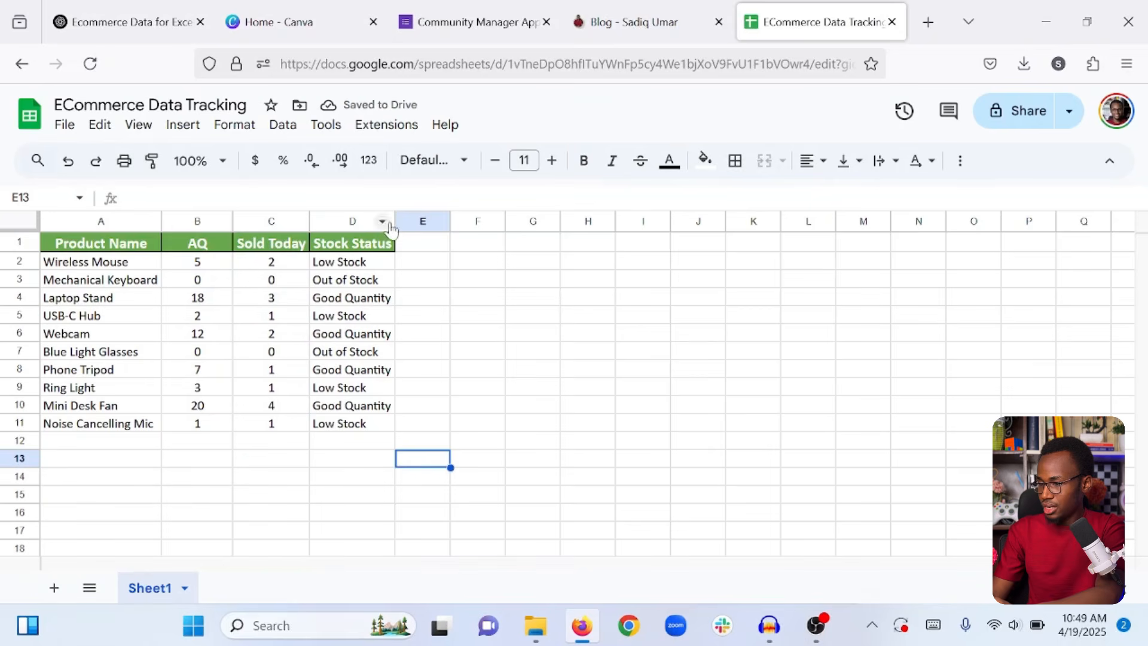
{"action": "left_click_drag", "start_coordinate": [395, 221], "coordinate": [428, 222]}
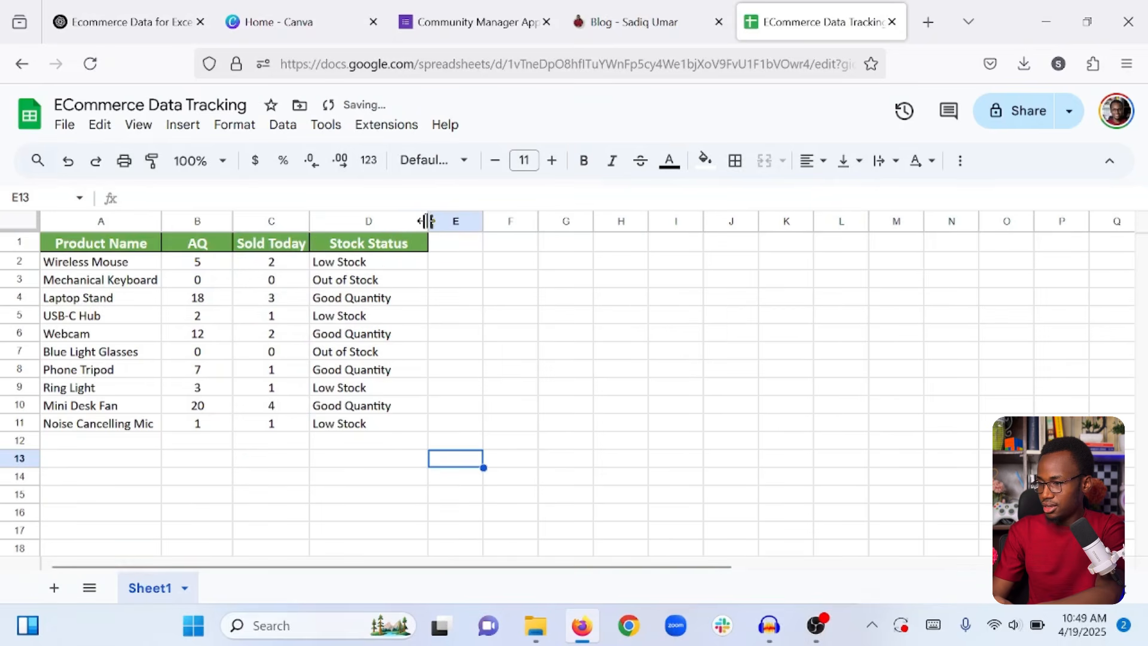
{"action": "left_click", "coordinate": [353, 266]}
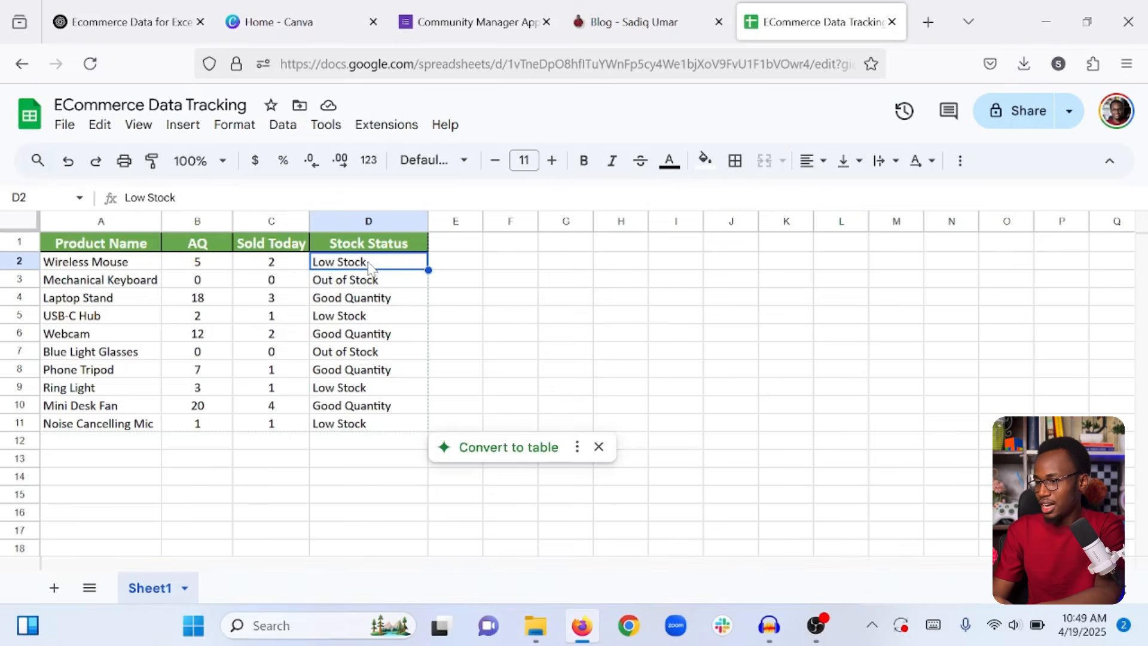
Insert a dropdown in D2 with a light orange Low Stock option.
{"action": "left_click", "coordinate": [182, 127]}
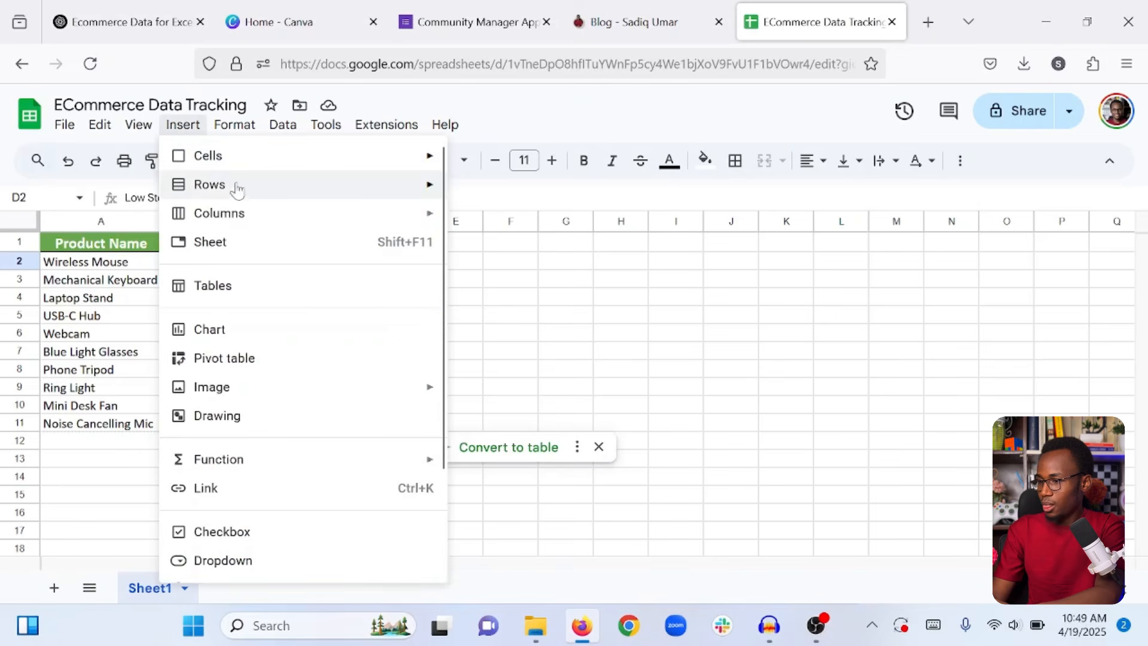
{"action": "scroll", "coordinate": [261, 376], "scroll_direction": "down", "scroll_amount": 2}
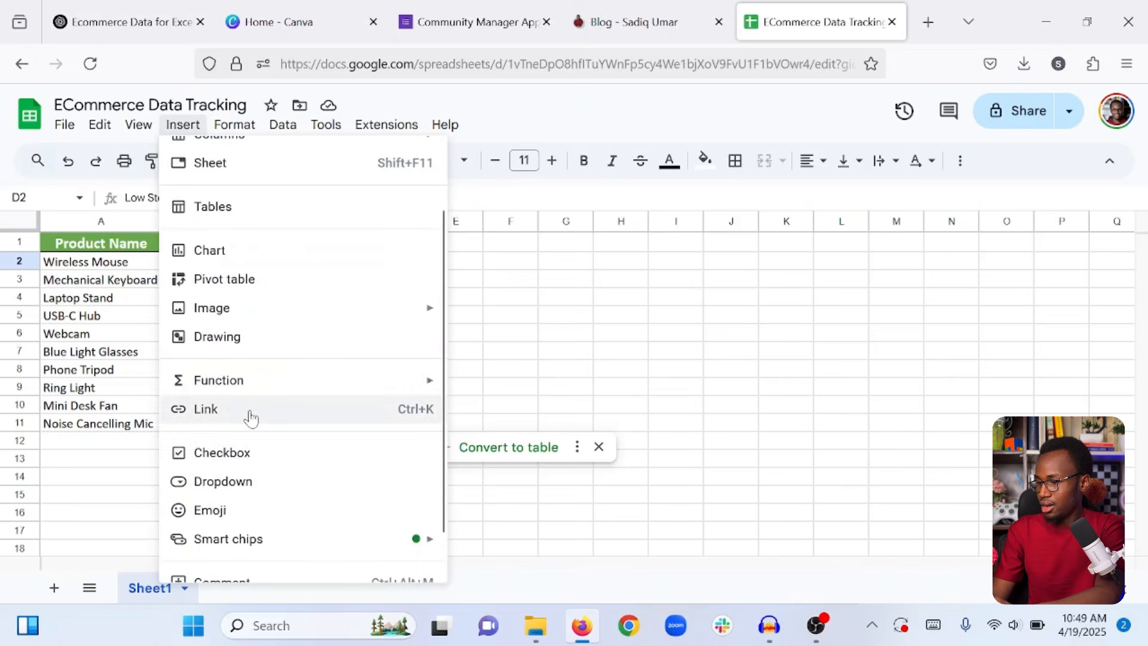
{"action": "left_click", "coordinate": [221, 482]}
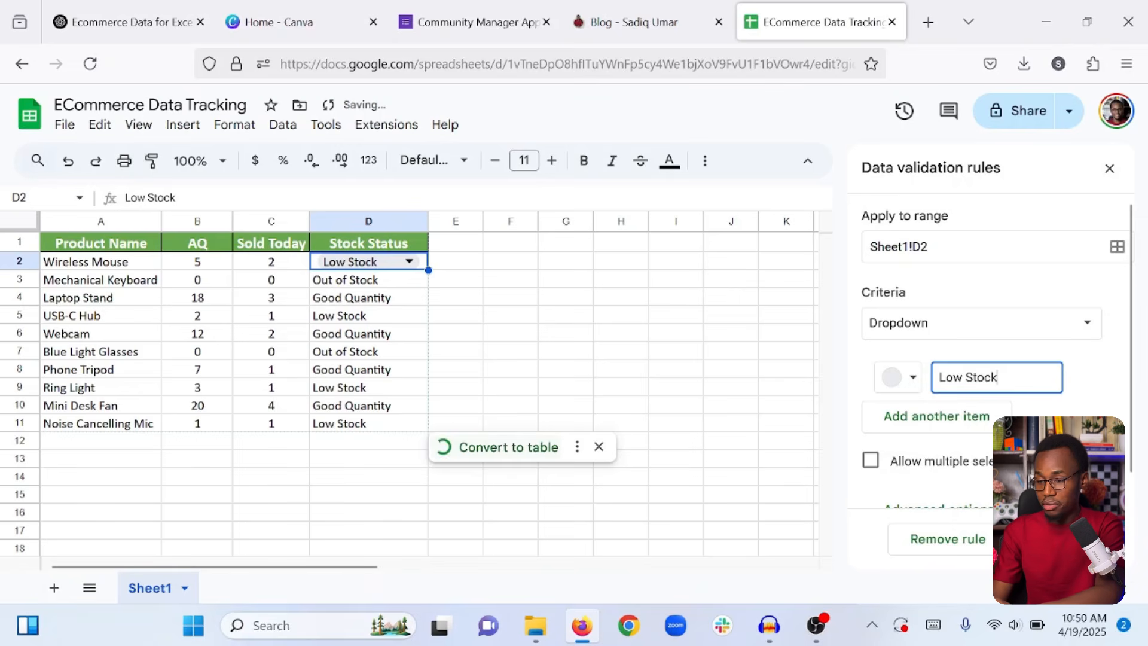
{"action": "left_click", "coordinate": [911, 378]}
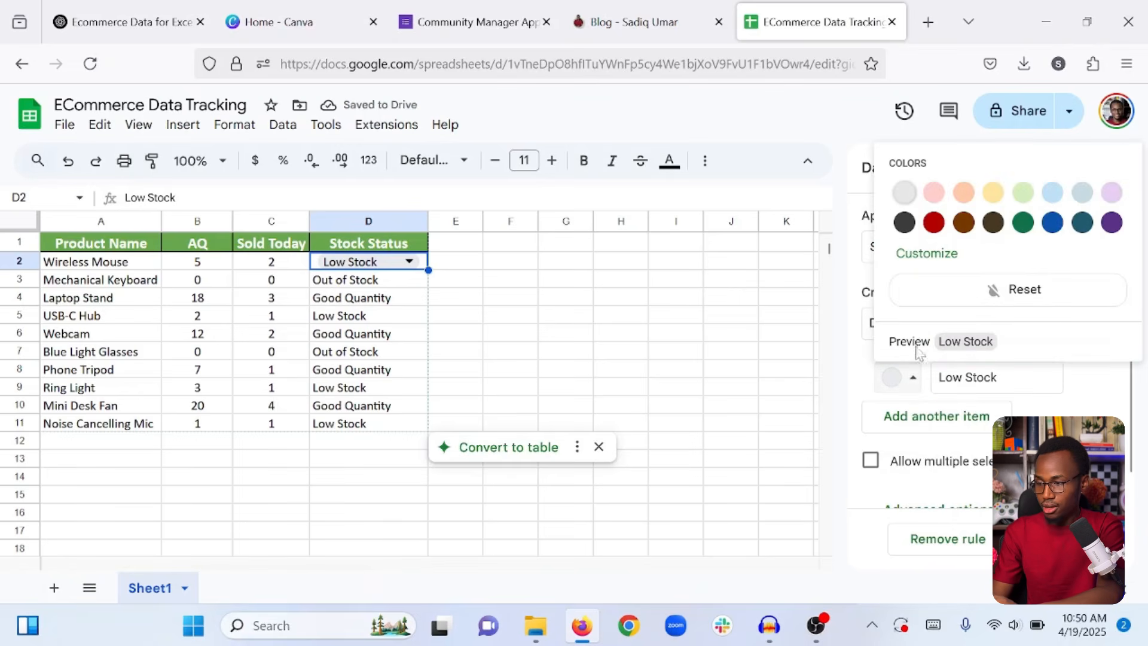
{"action": "left_click", "coordinate": [963, 195]}
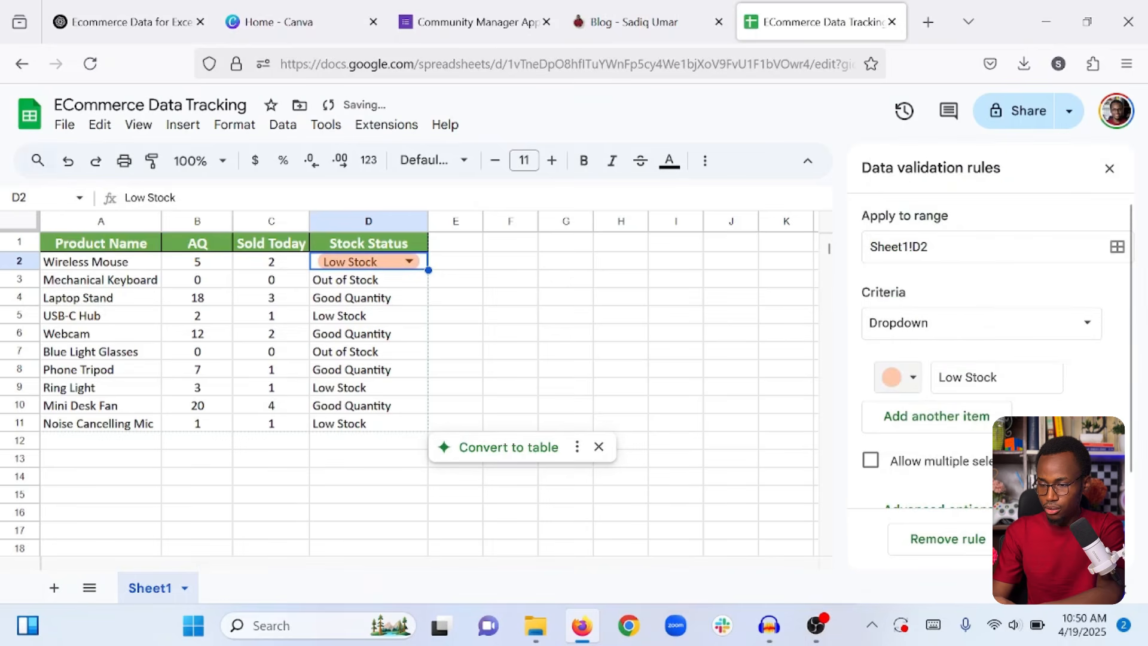
Add an Out of Stock option coloured dark red to the dropdown.
{"action": "left_click", "coordinate": [933, 418]}
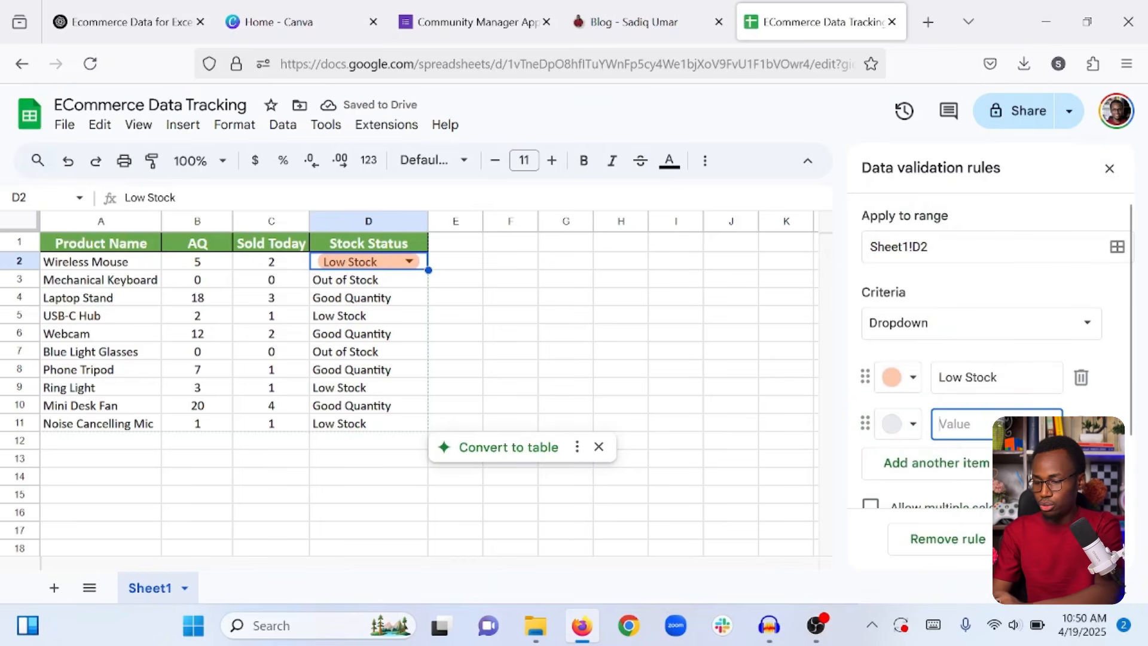
{"action": "type", "text": "Out of S"}
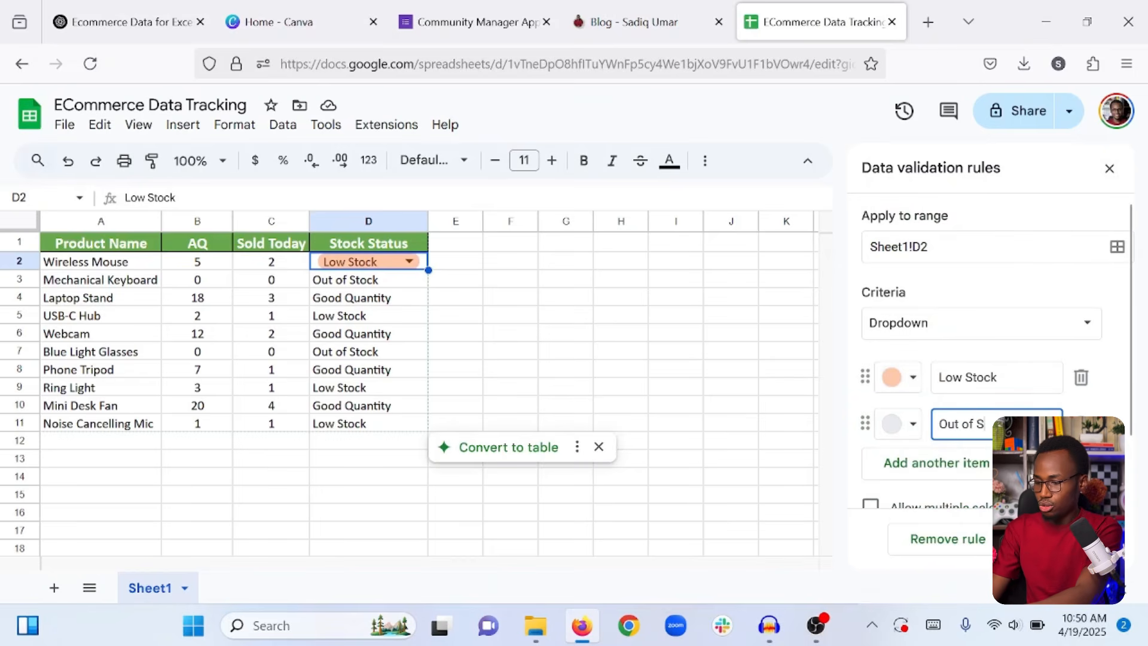
{"action": "type", "text": "tock"}
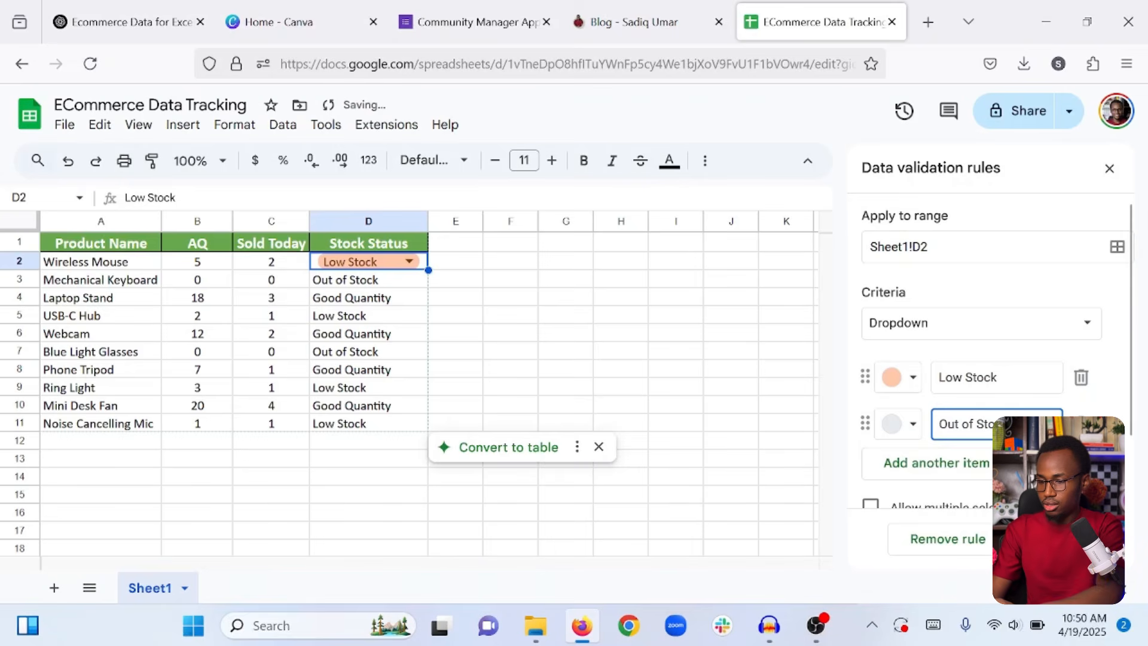
{"action": "left_click", "coordinate": [911, 425]}
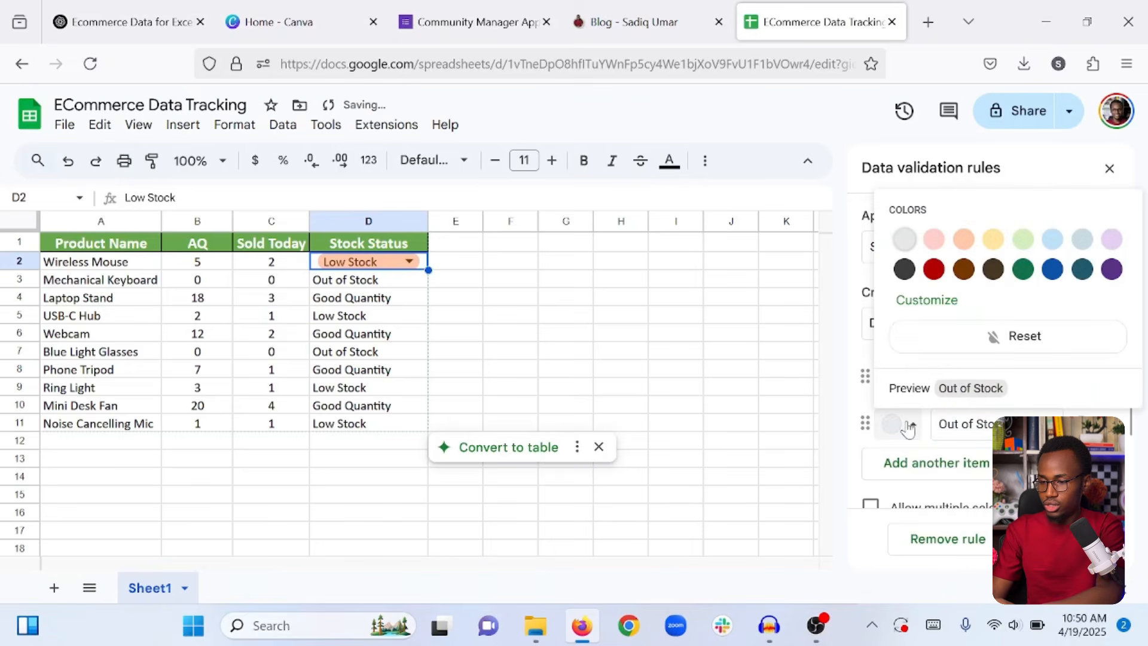
{"action": "left_click", "coordinate": [935, 270]}
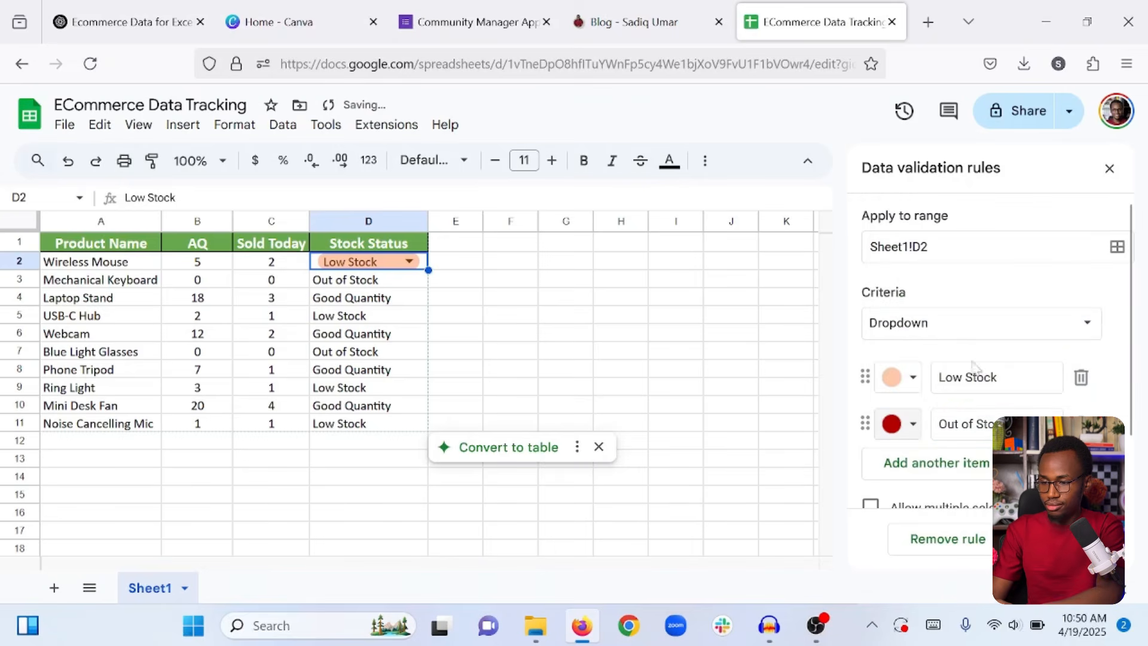
Add a light green Good Quantity option and save the dropdown rule.
{"action": "left_click", "coordinate": [934, 461]}
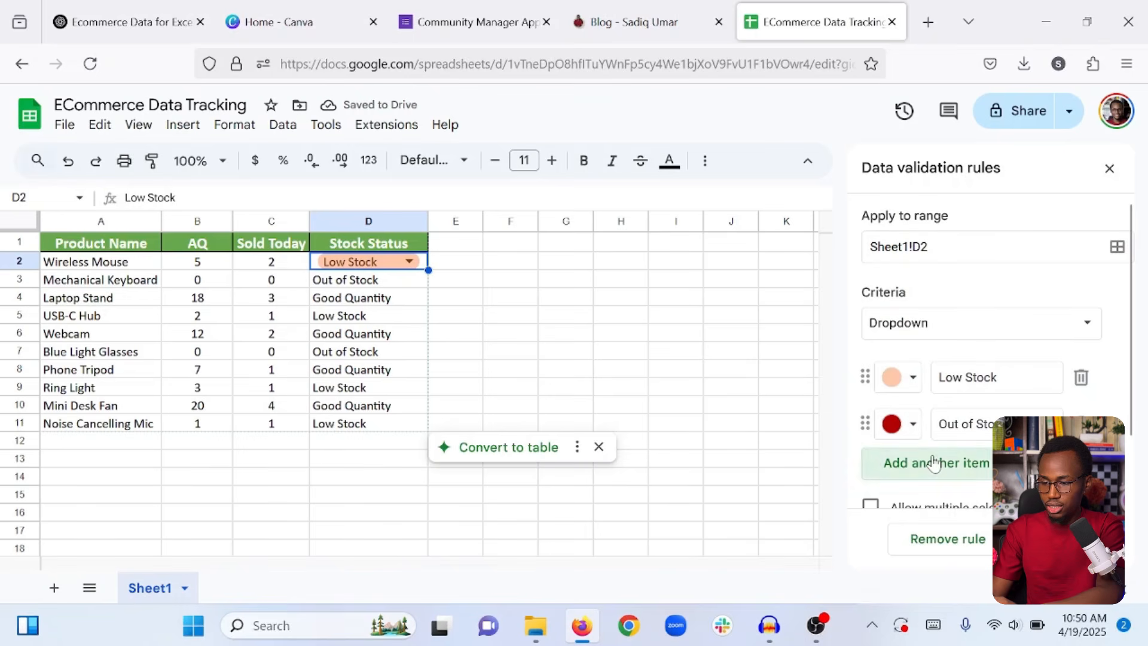
{"action": "type", "text": "Good Qua"}
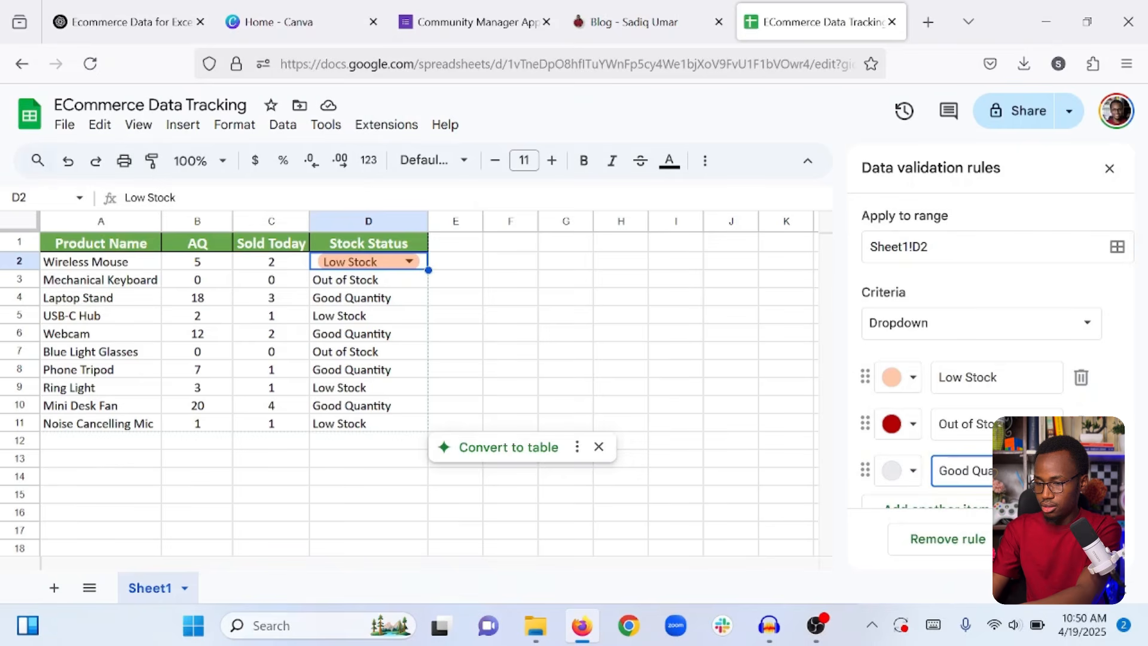
{"action": "left_click", "coordinate": [907, 470]}
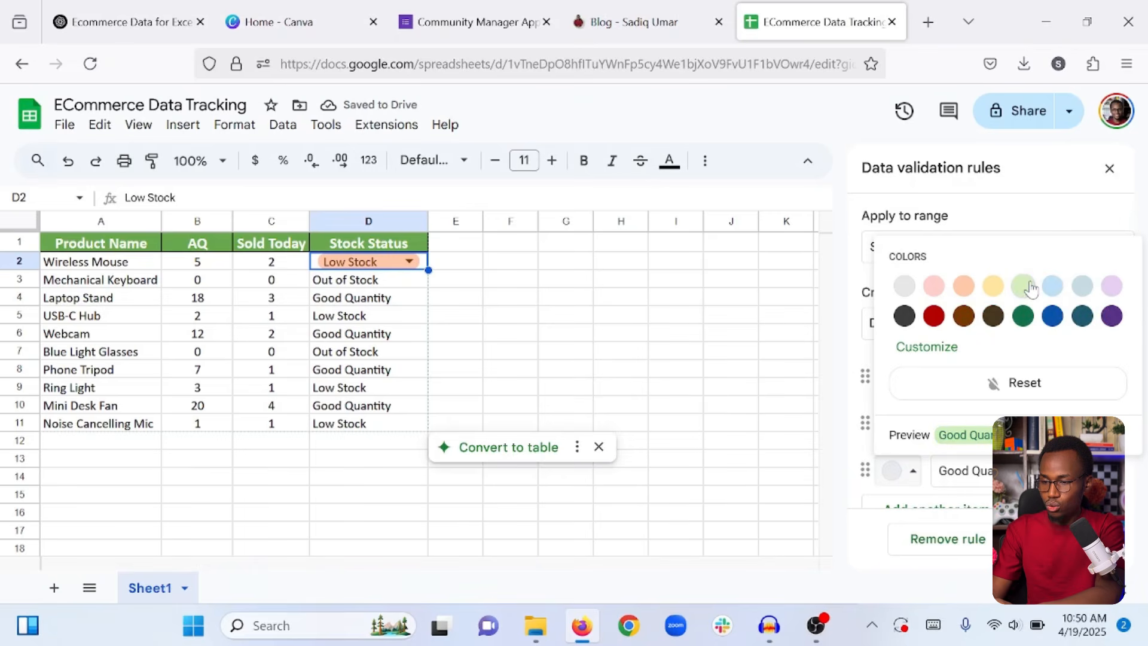
{"action": "left_click", "coordinate": [1029, 289]}
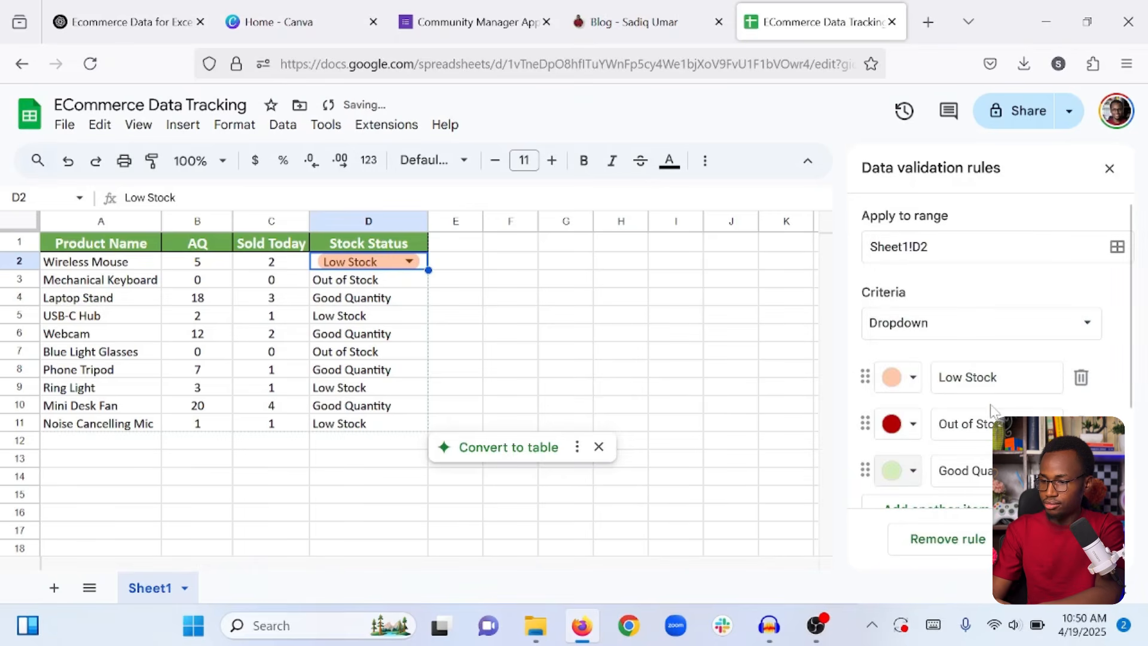
{"action": "scroll", "coordinate": [1034, 289], "scroll_direction": "down", "scroll_amount": 2}
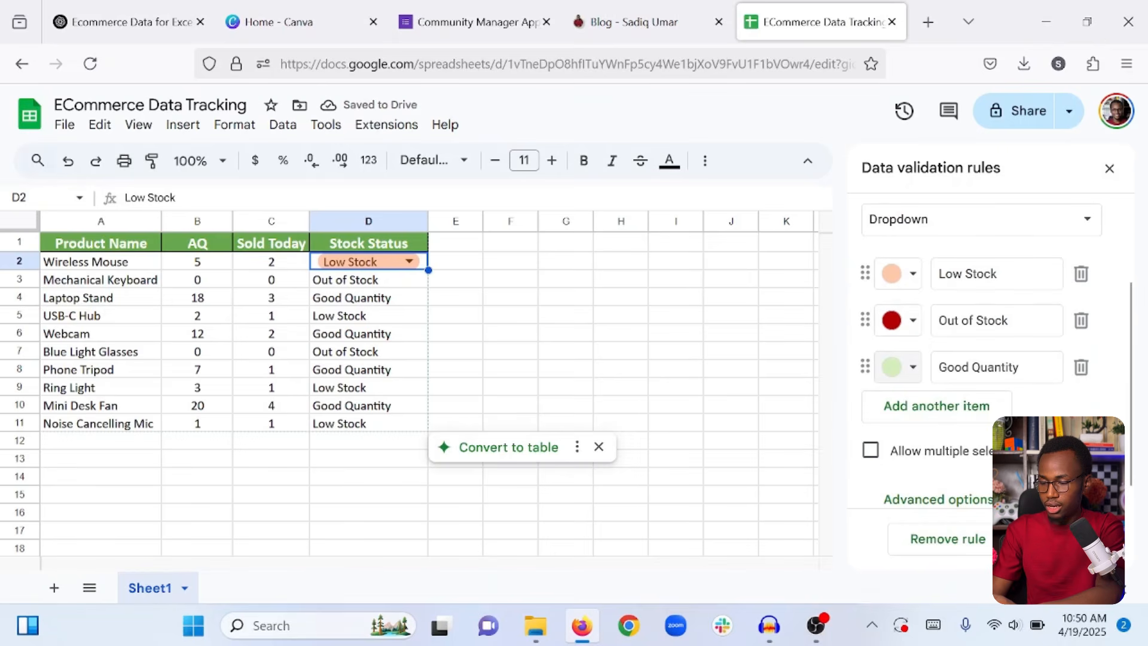
{"action": "left_click", "coordinate": [1063, 538]}
{"action": "left_click", "coordinate": [742, 321]}
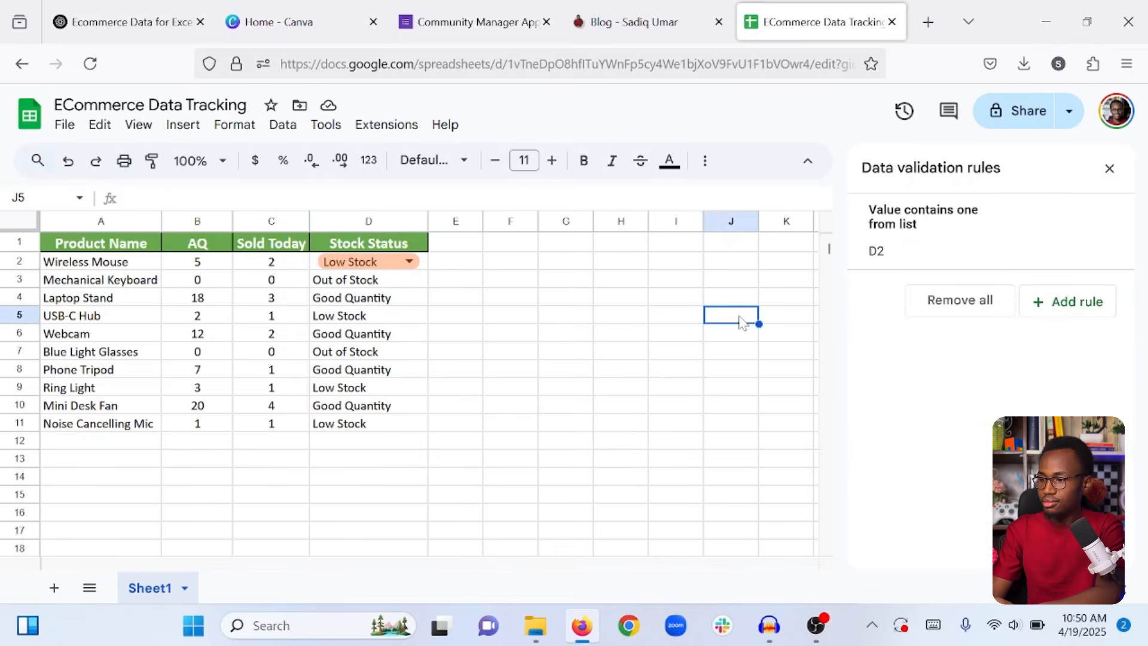
{"action": "left_click", "coordinate": [422, 267]}
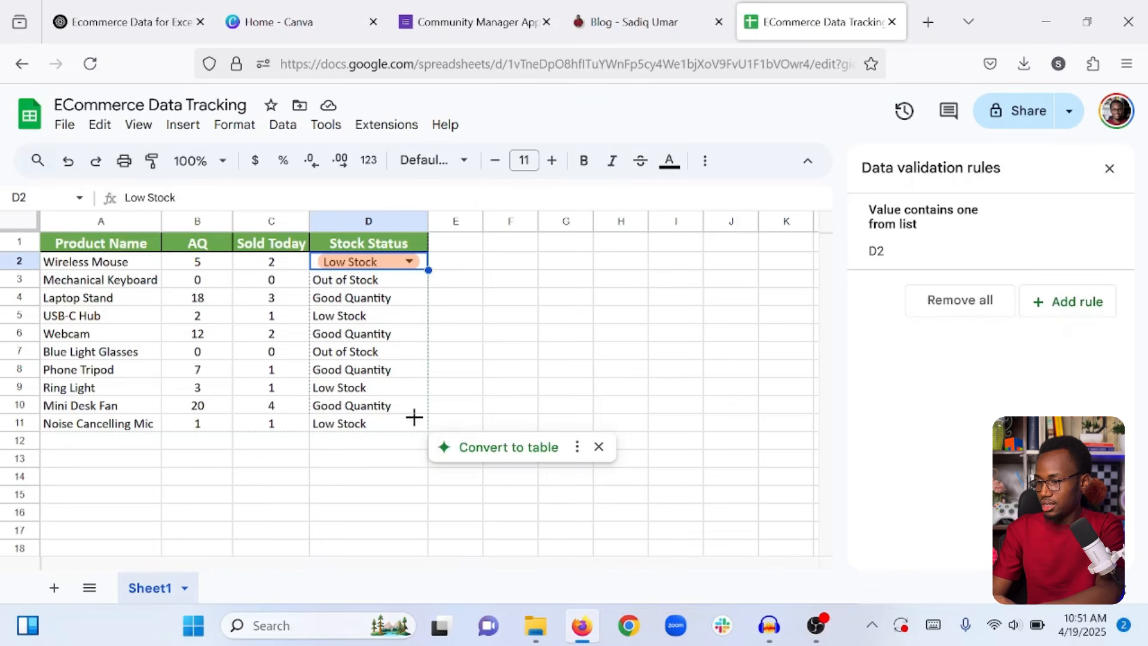
Fill Low Stock down column D, then mark Mechanical Keyboard and Blue Light Glasses Out of Stock.
{"action": "left_click_drag", "start_coordinate": [414, 430], "coordinate": [414, 431]}
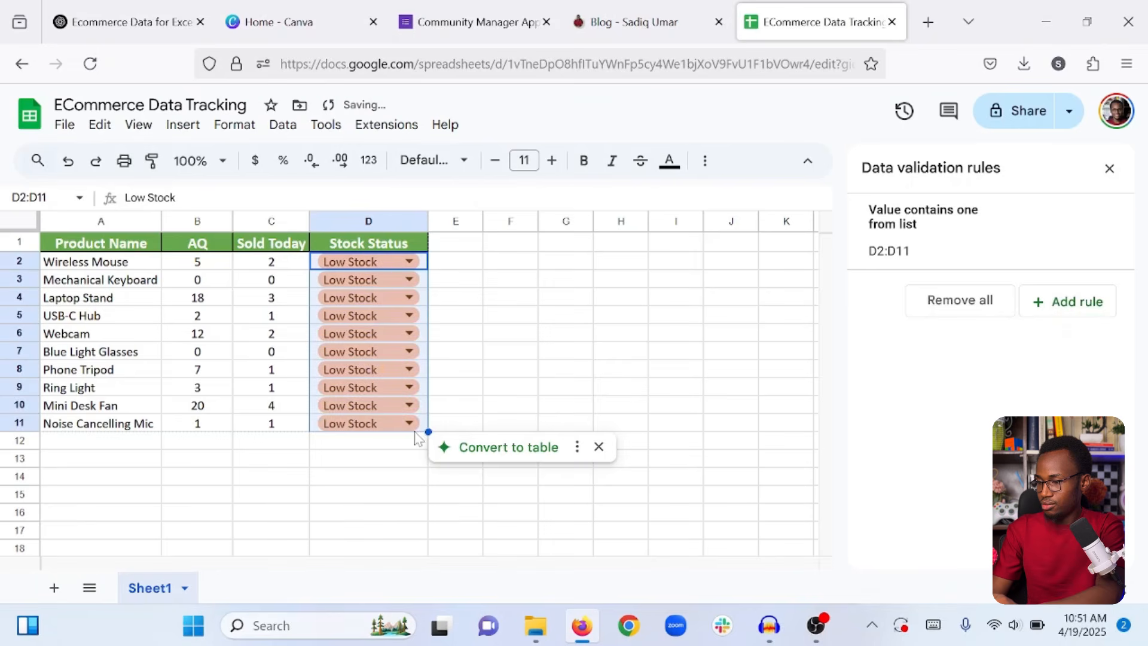
{"action": "left_click", "coordinate": [380, 490]}
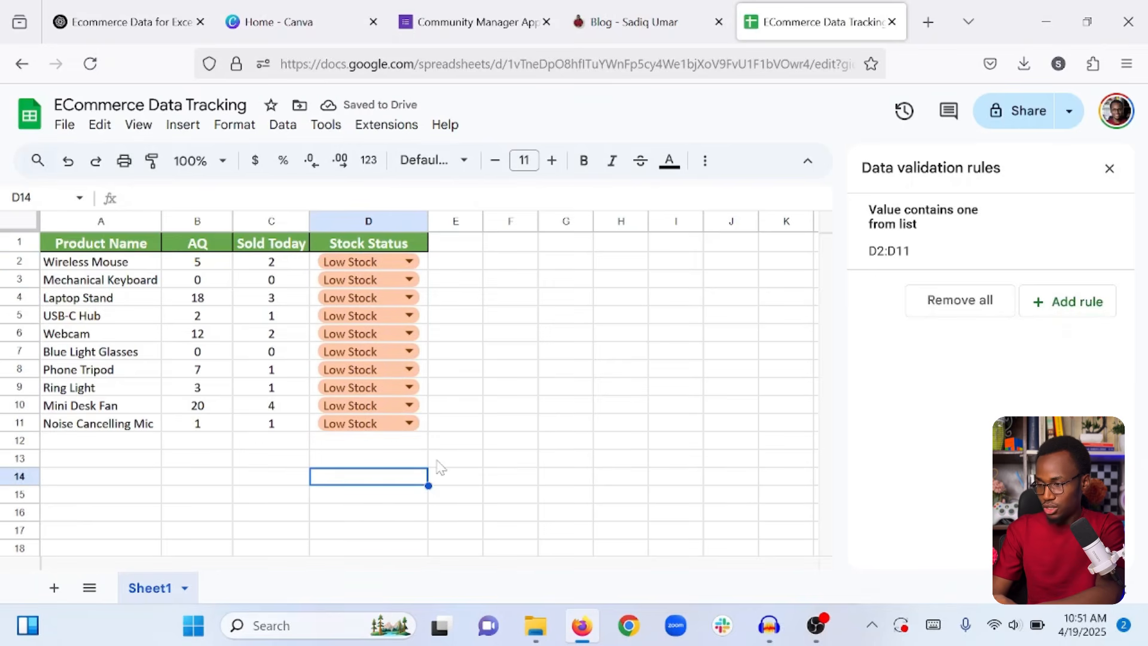
{"action": "left_click", "coordinate": [199, 285]}
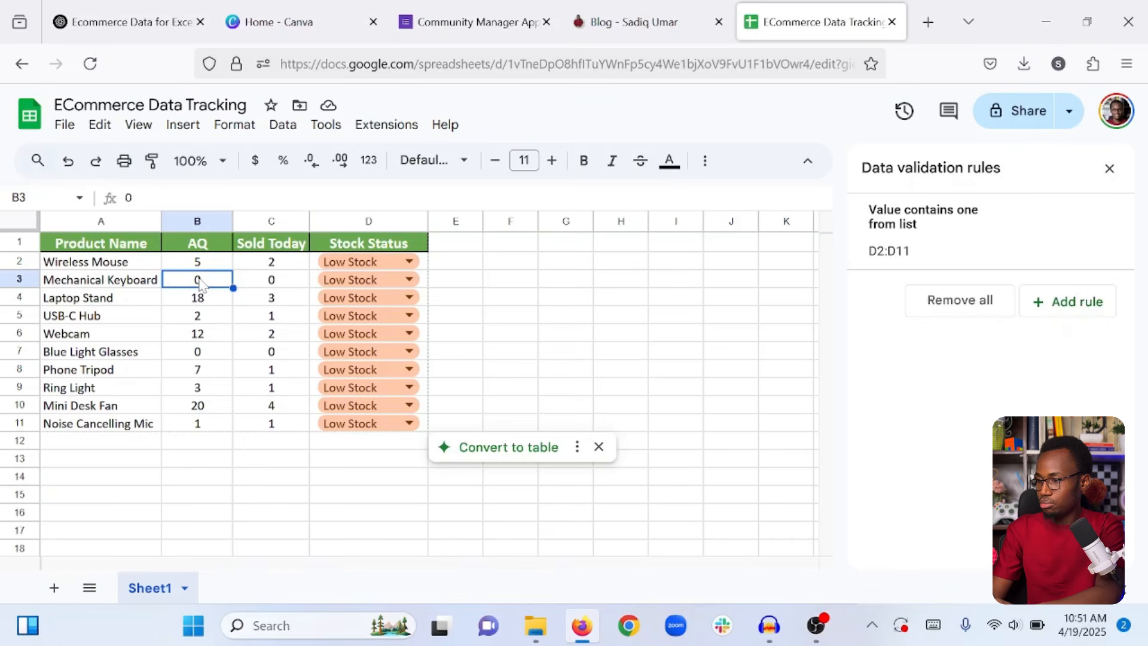
{"action": "left_click", "coordinate": [369, 279]}
{"action": "left_click", "coordinate": [350, 333]}
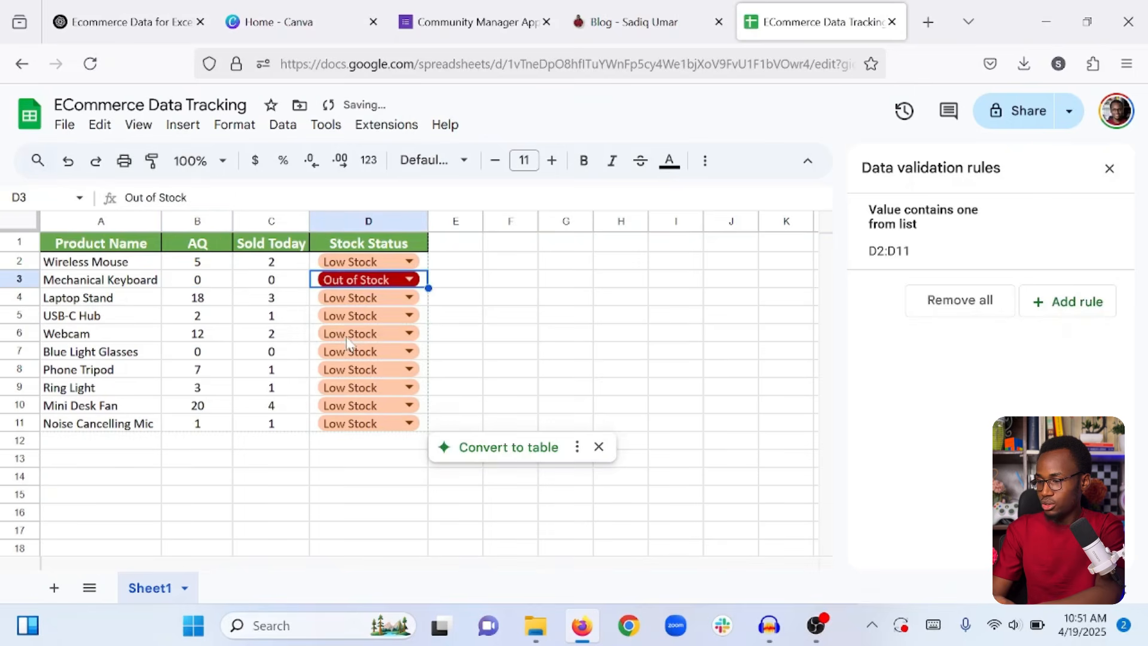
{"action": "left_click", "coordinate": [495, 334]}
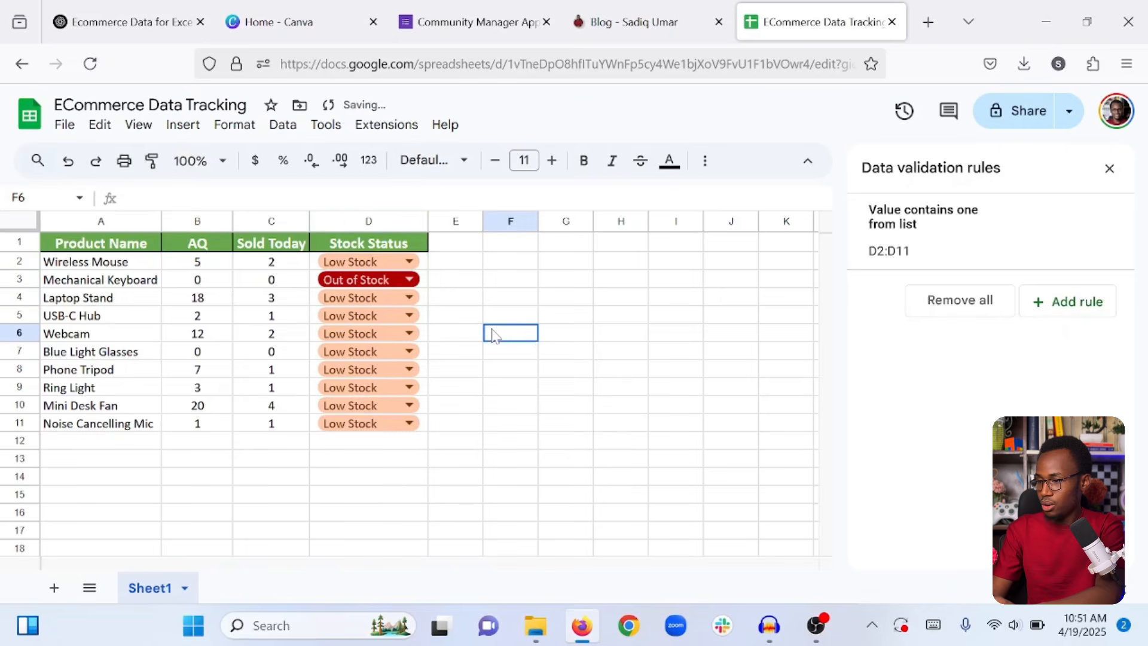
{"action": "left_click", "coordinate": [201, 353]}
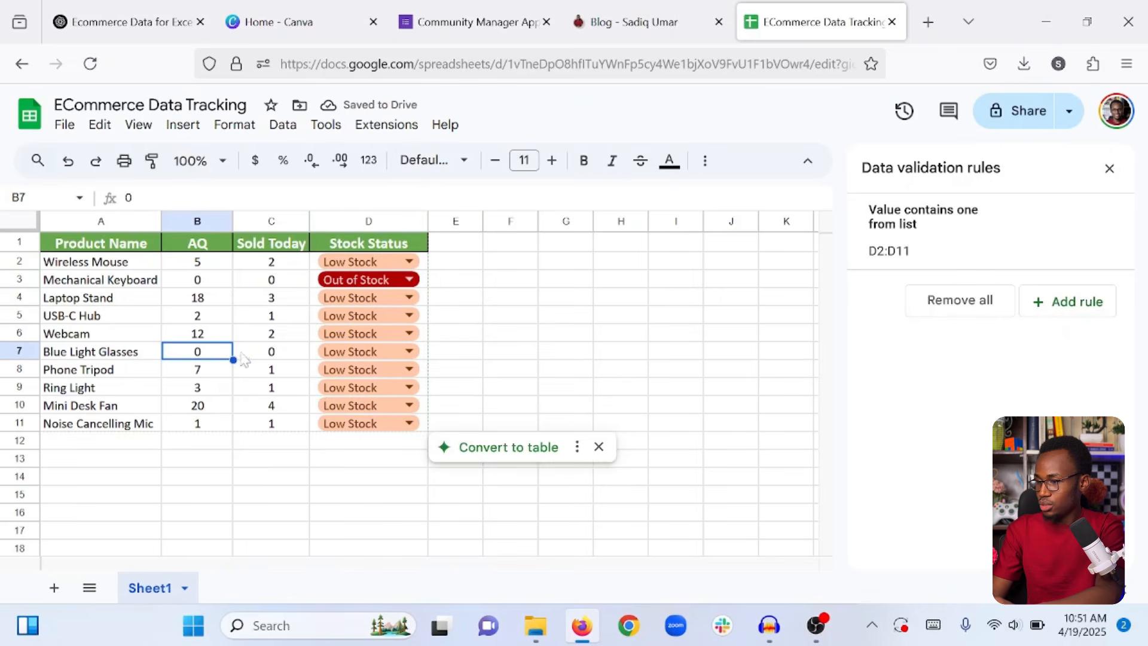
{"action": "left_click", "coordinate": [362, 352]}
{"action": "left_click", "coordinate": [353, 402]}
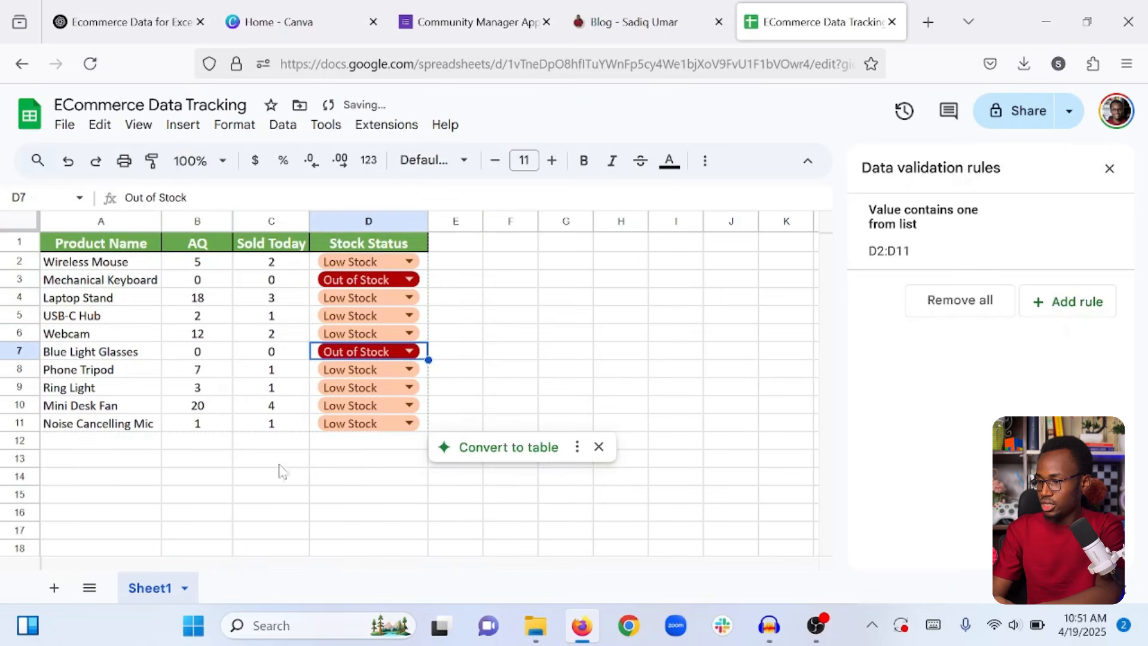
{"action": "left_click", "coordinate": [276, 475]}
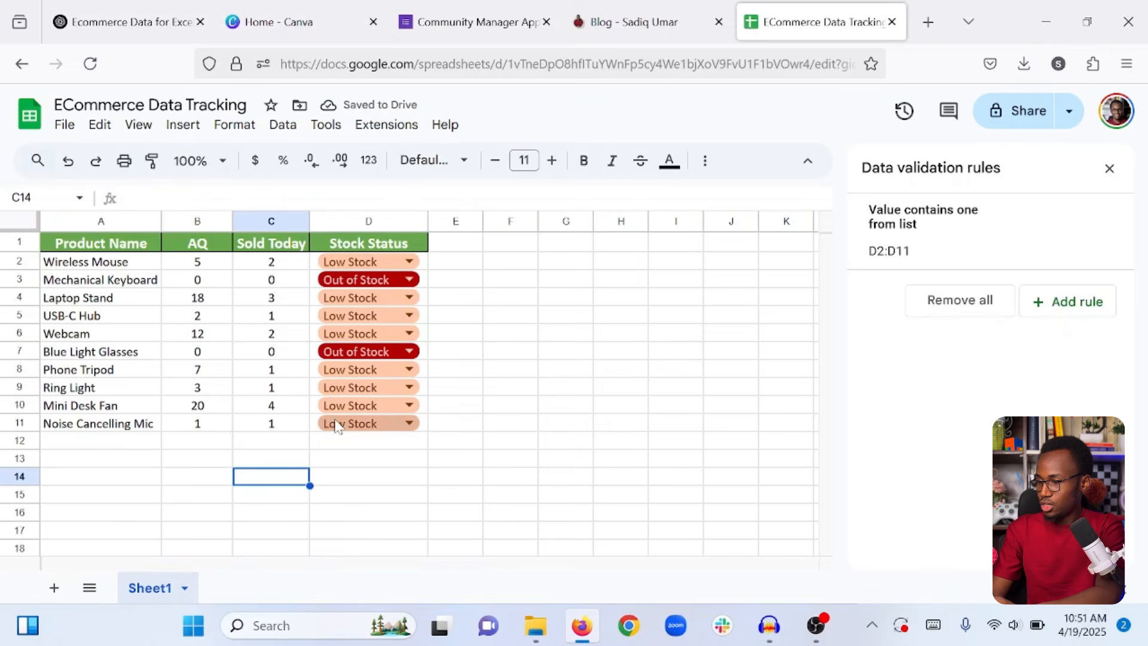
Mark Mini Desk Fan, Webcam and Laptop Stand as Good Quantity, then close the validation panel.
{"action": "left_click", "coordinate": [204, 407]}
{"action": "left_click", "coordinate": [332, 406]}
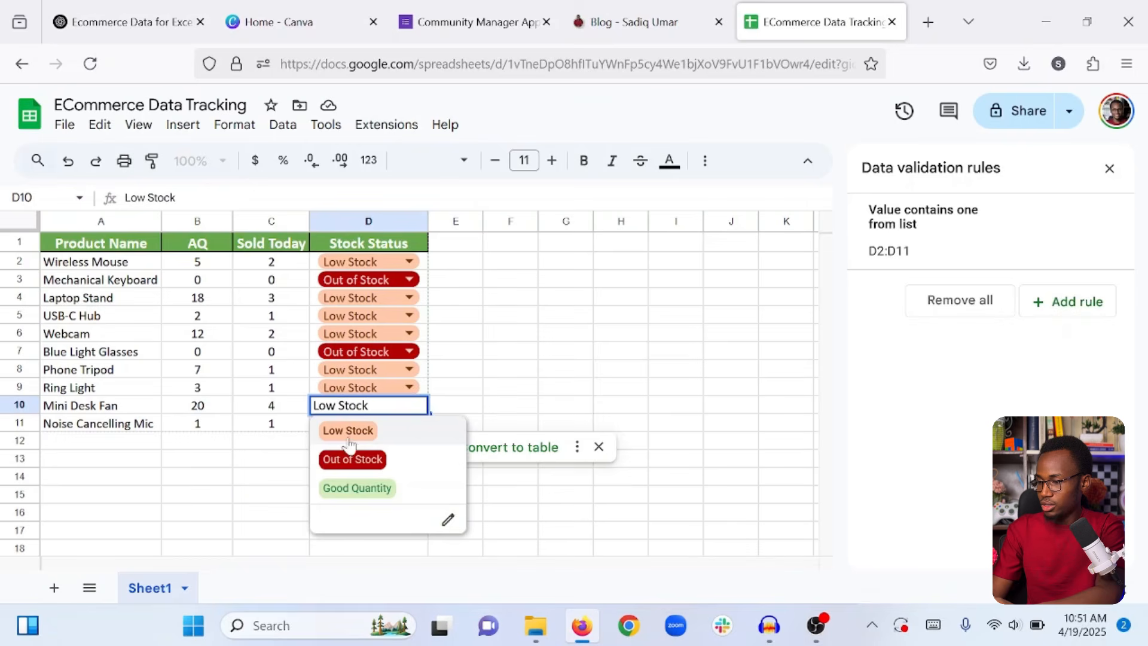
{"action": "left_click", "coordinate": [353, 487]}
{"action": "left_click", "coordinate": [228, 449]}
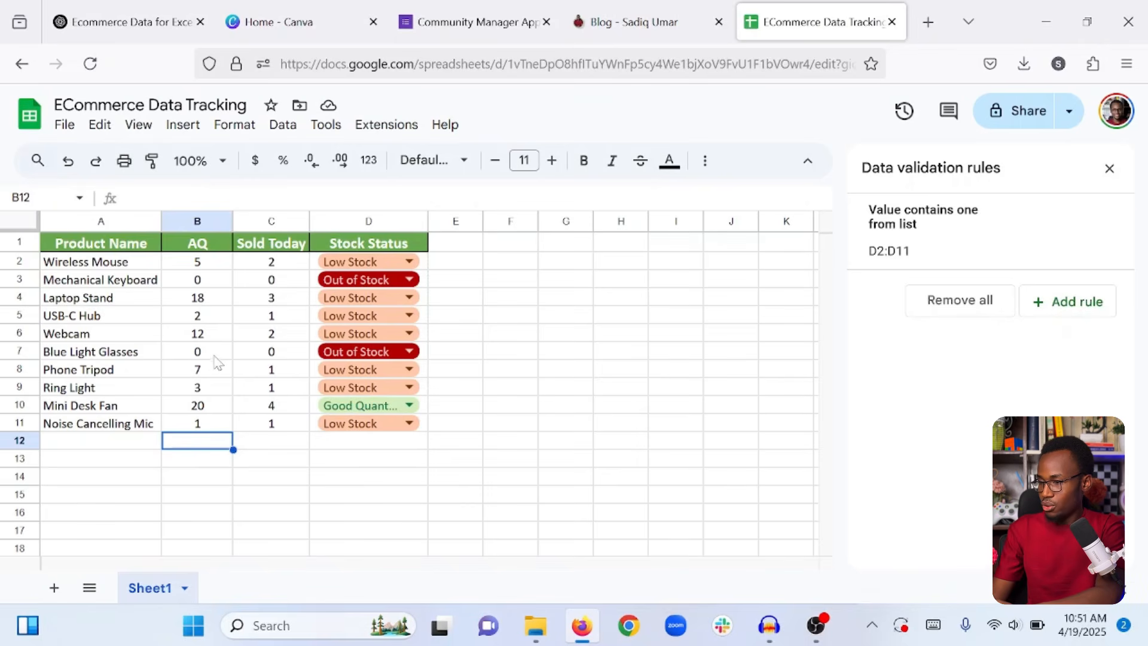
{"action": "left_click", "coordinate": [349, 335]}
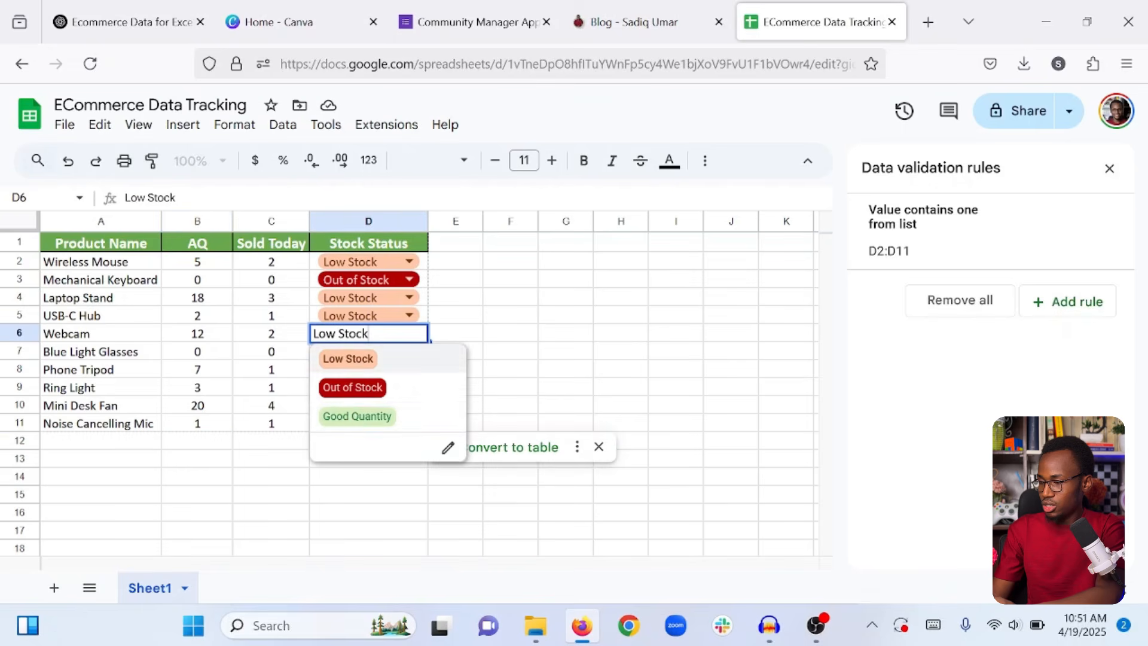
{"action": "left_click", "coordinate": [357, 416]}
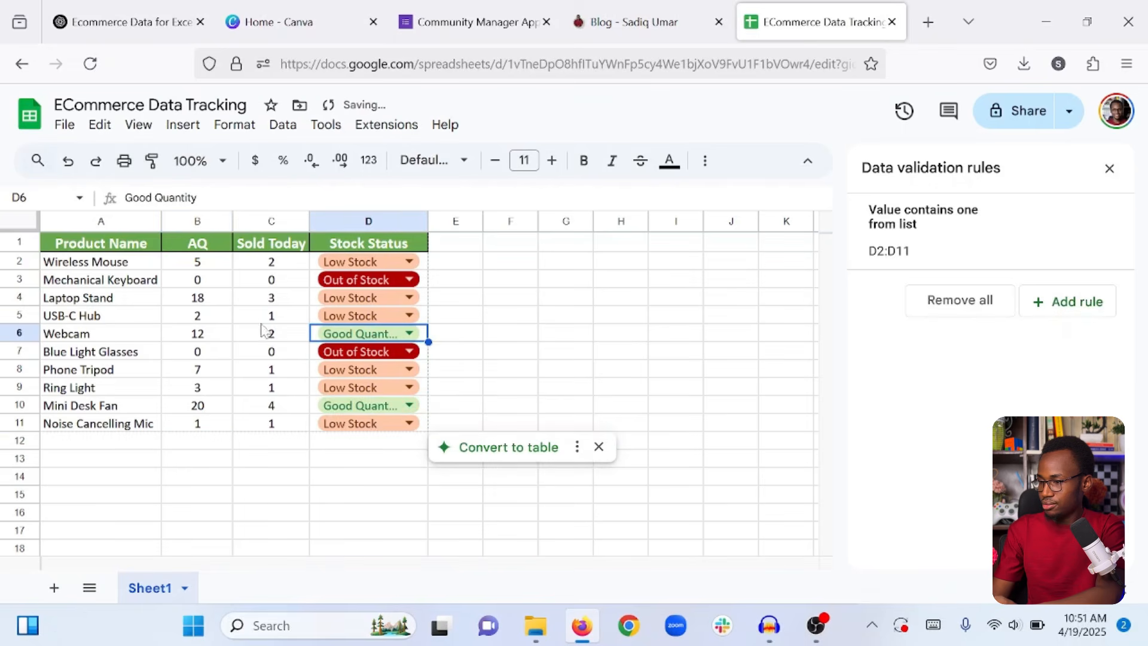
{"action": "left_click", "coordinate": [214, 300]}
{"action": "left_click", "coordinate": [352, 299]}
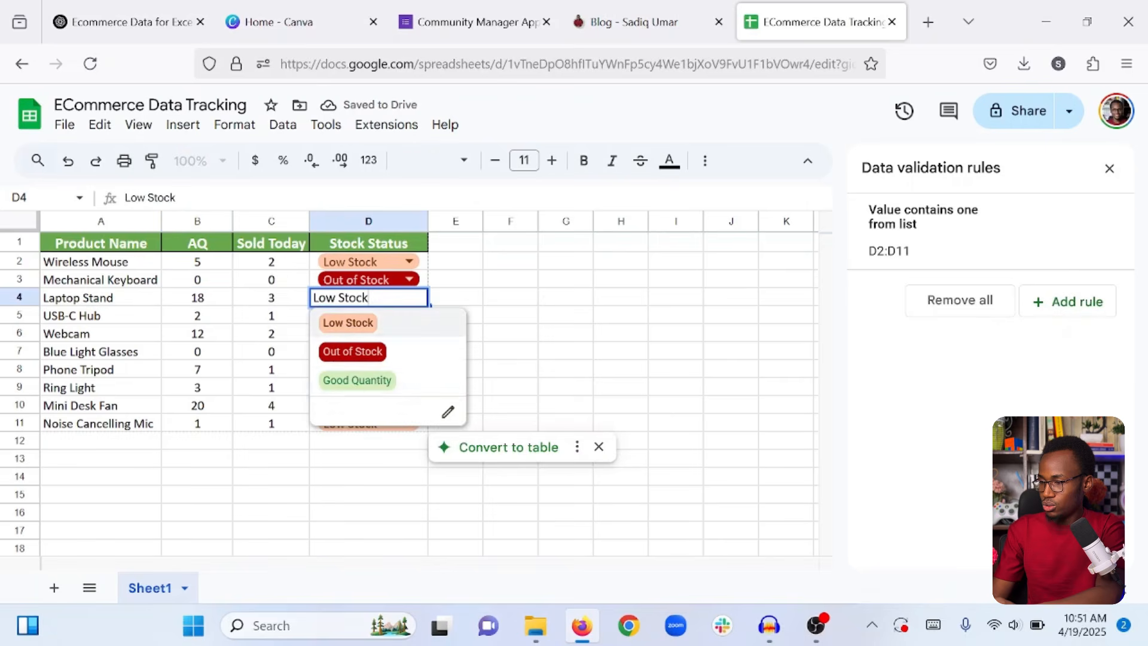
{"action": "left_click", "coordinate": [357, 381]}
{"action": "left_click", "coordinate": [290, 460]}
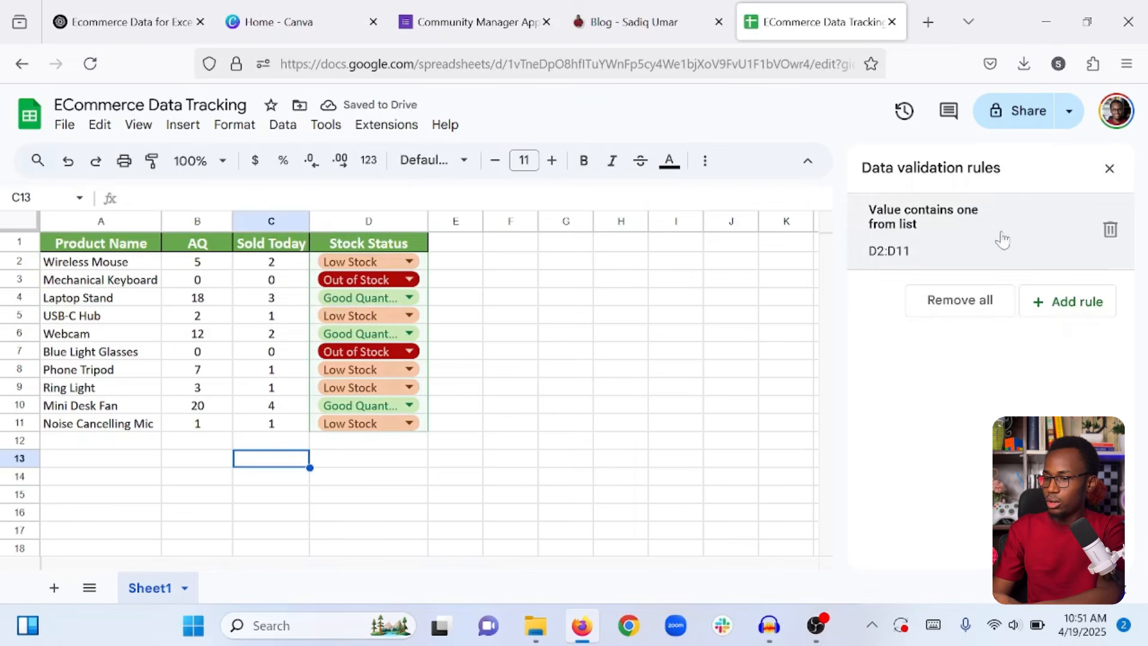
{"action": "left_click", "coordinate": [1112, 167]}
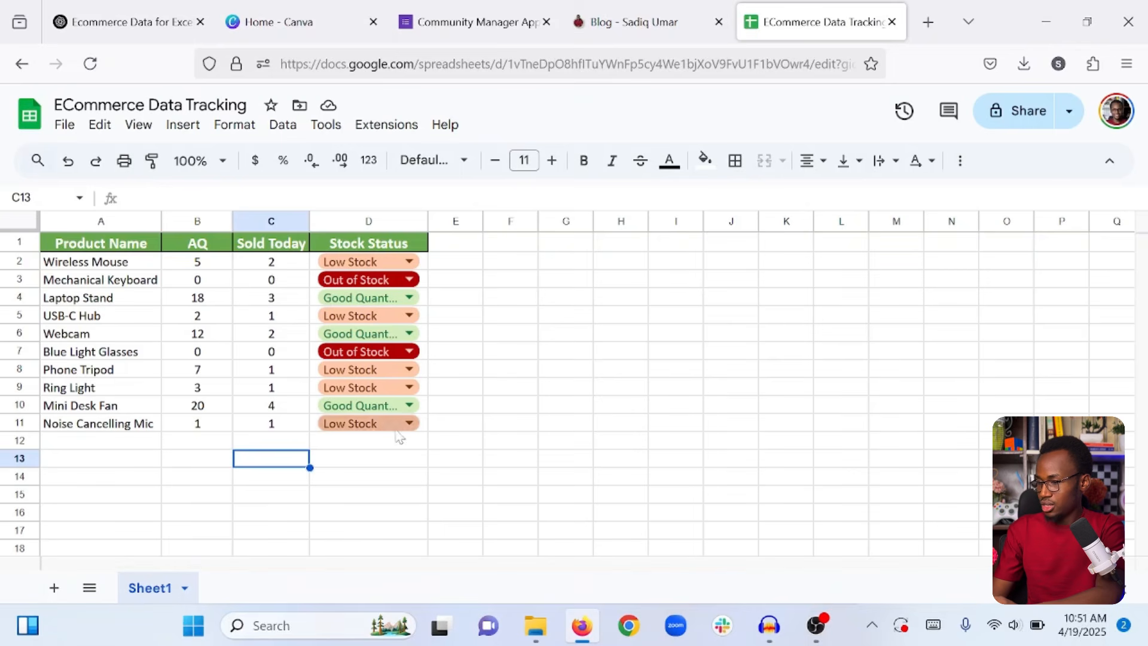
Copy the product rows A2:D12 and paste them starting at cell A12.
{"action": "left_click_drag", "start_coordinate": [397, 442], "coordinate": [121, 269]}
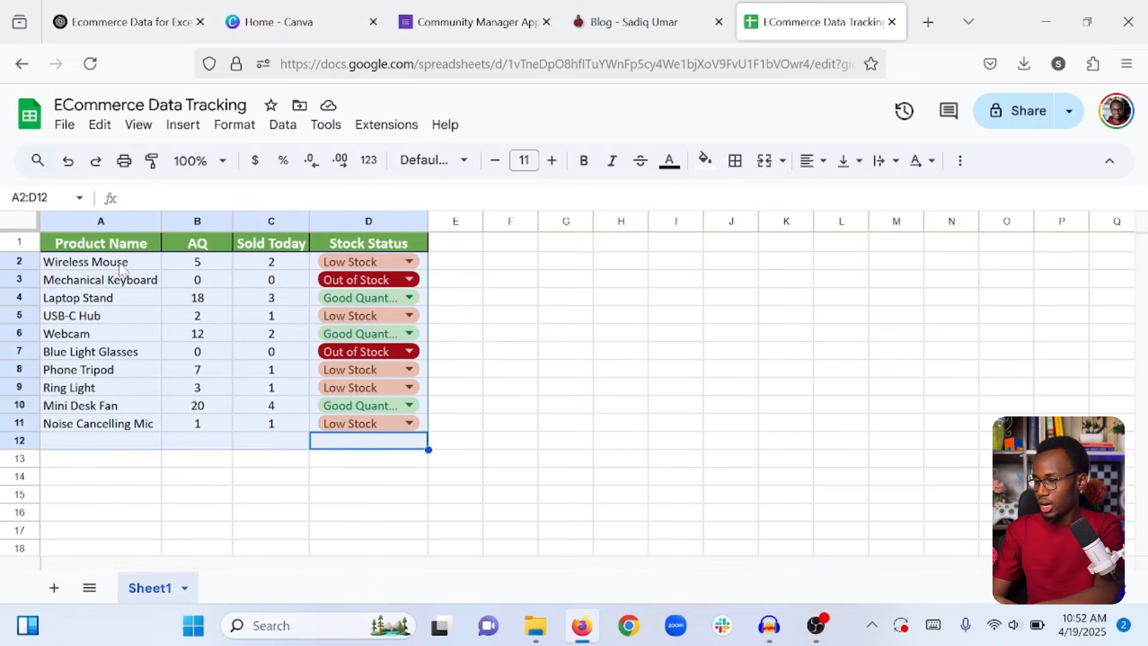
{"action": "key", "text": "ctrl+c"}
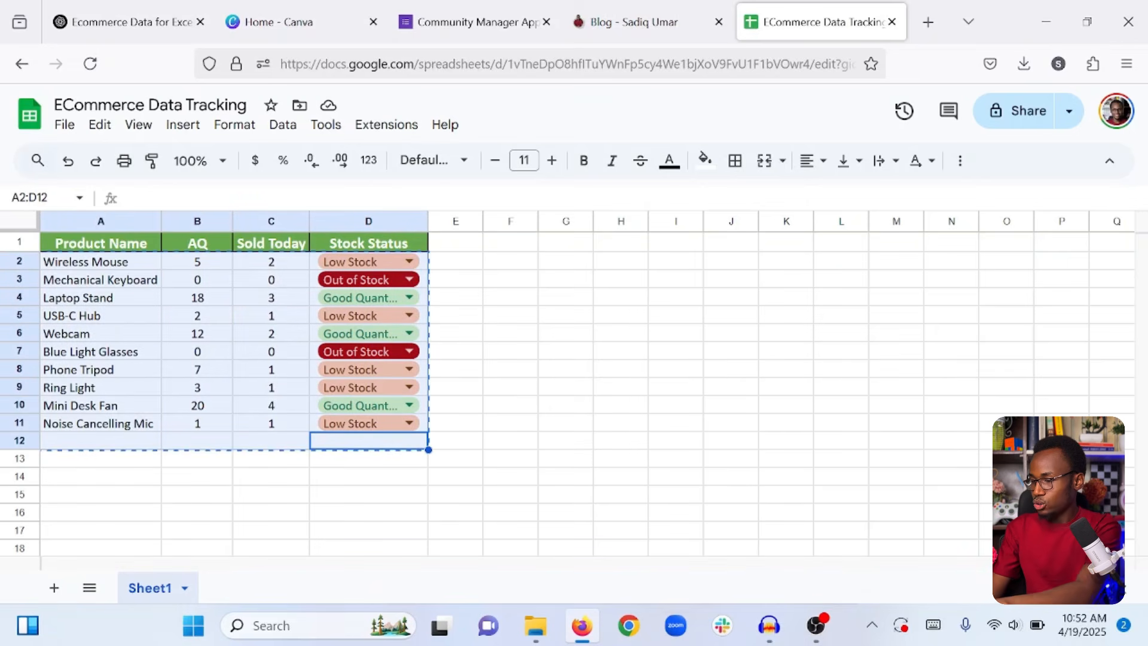
{"action": "left_click", "coordinate": [186, 463]}
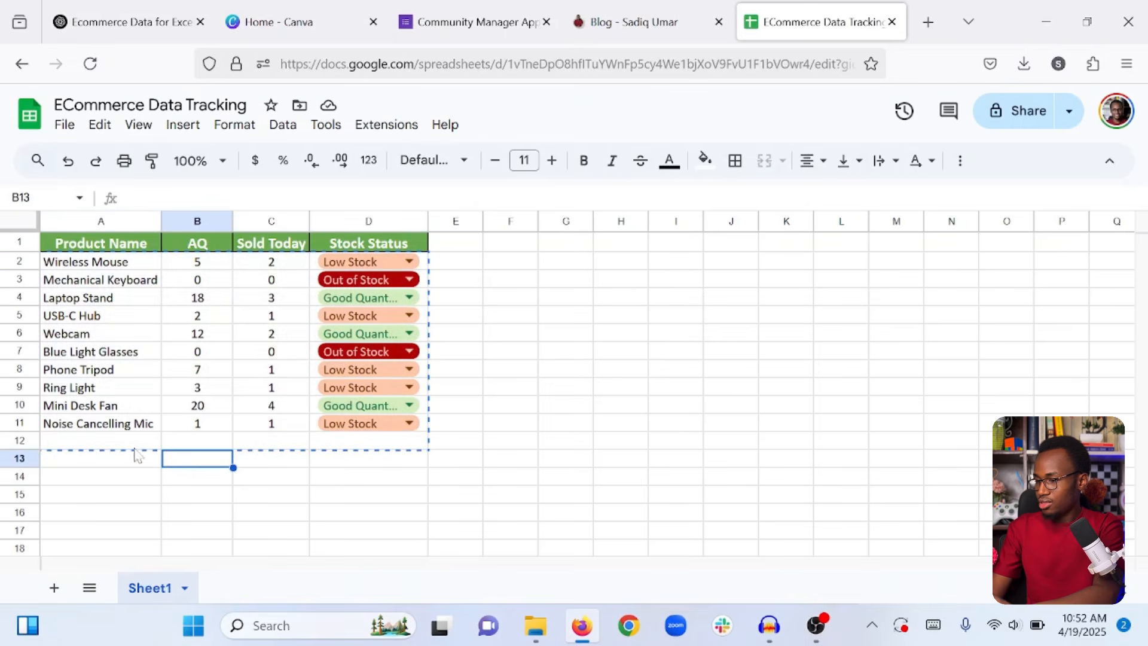
{"action": "left_click", "coordinate": [114, 444]}
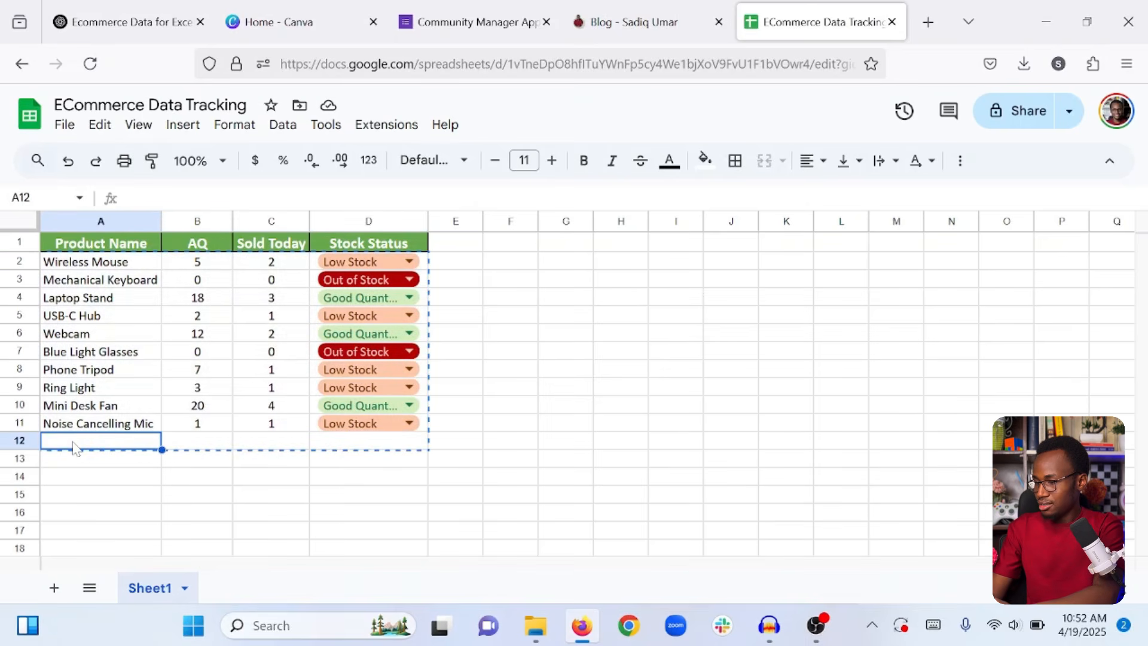
{"action": "key", "text": "ctrl+v"}
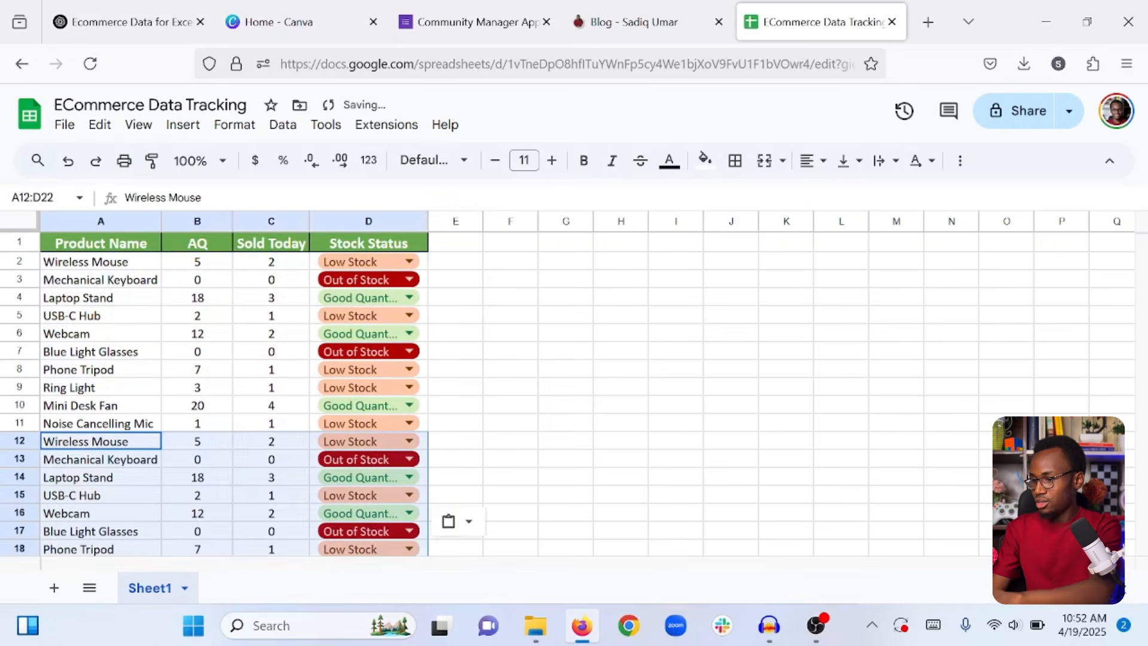
{"action": "left_click", "coordinate": [449, 374]}
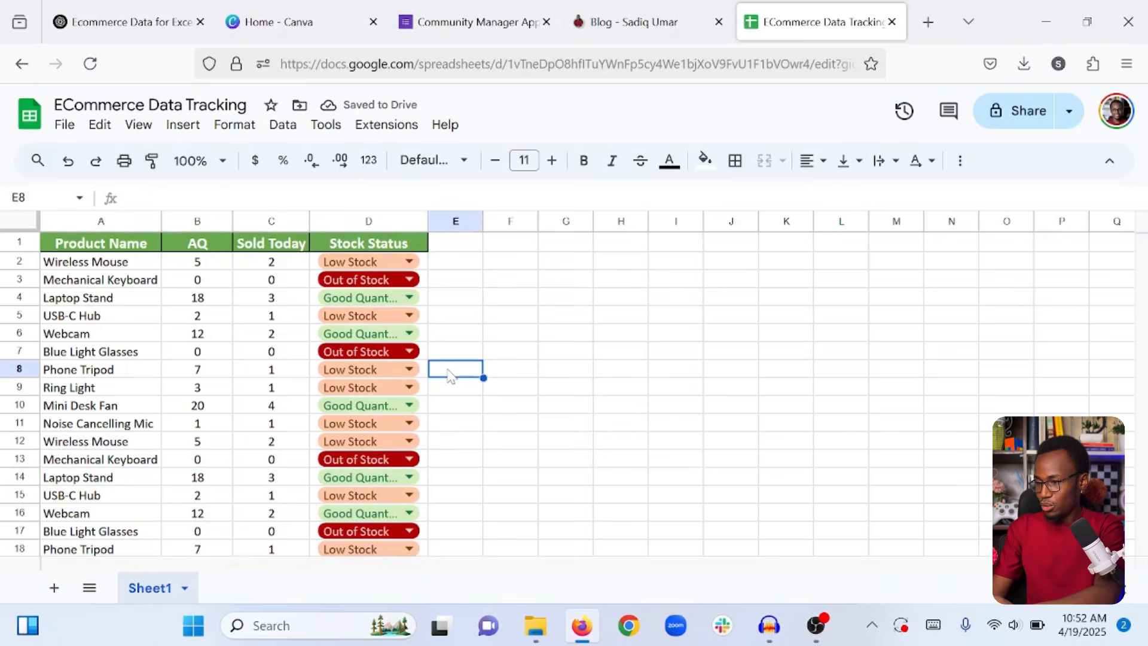
{"action": "scroll", "coordinate": [450, 373], "scroll_direction": "down", "scroll_amount": 5}
{"action": "scroll", "coordinate": [450, 374], "scroll_direction": "up", "scroll_amount": 5}
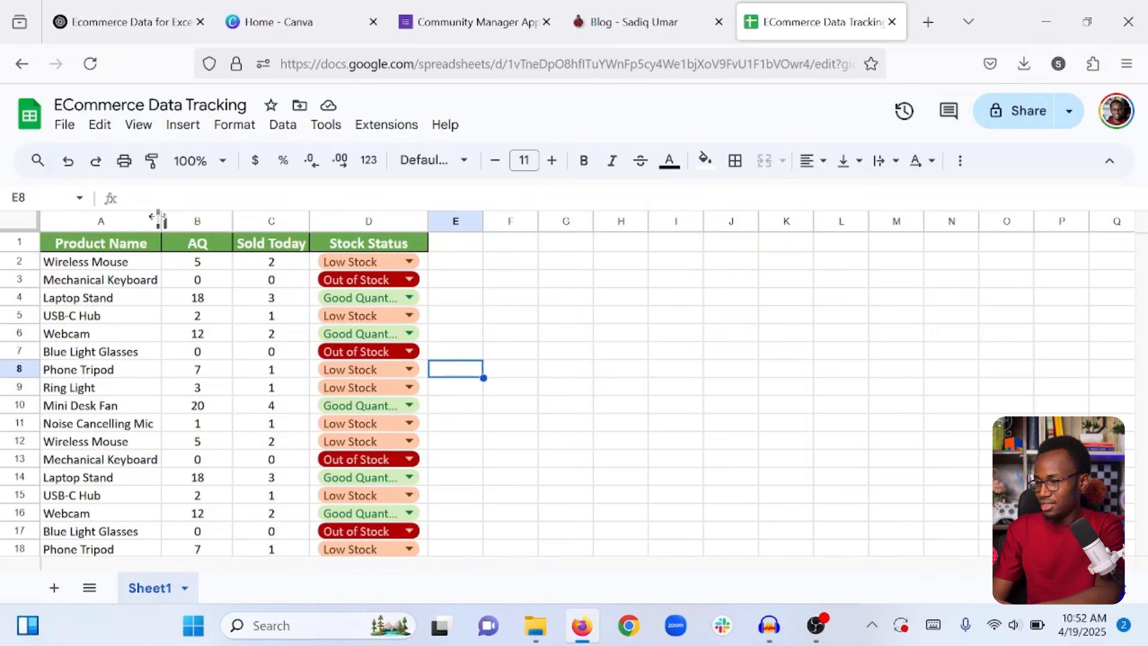
Widen the Product Name column and enter the header Link in E1.
{"action": "left_click_drag", "start_coordinate": [162, 221], "coordinate": [193, 220]}
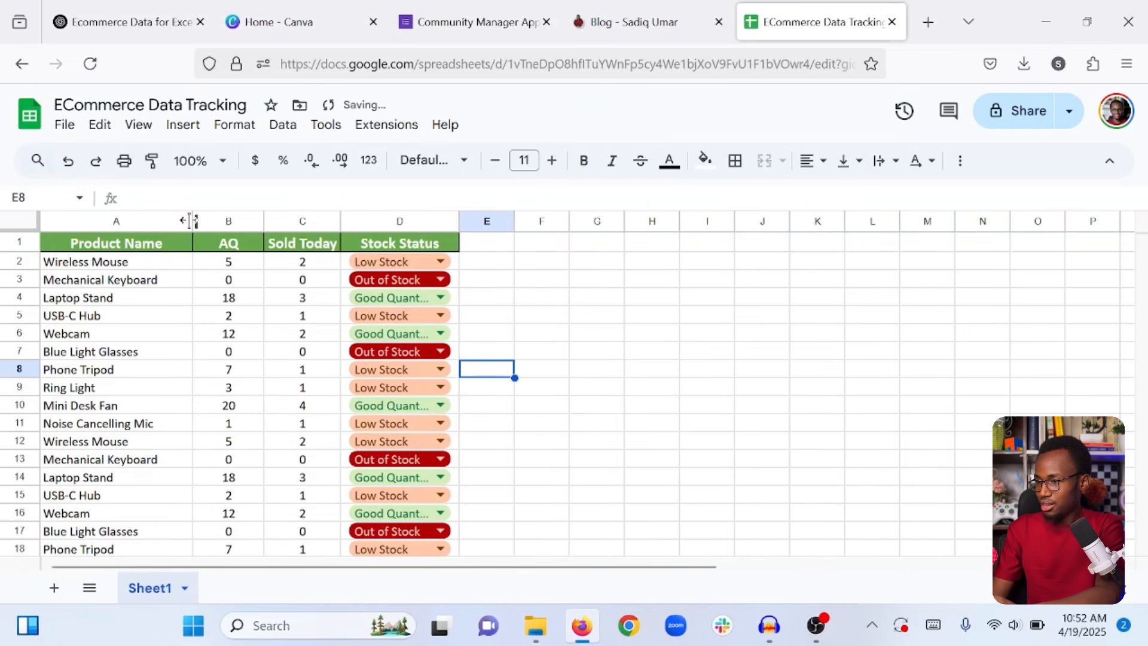
{"action": "left_click", "coordinate": [596, 286]}
{"action": "left_click", "coordinate": [488, 246]}
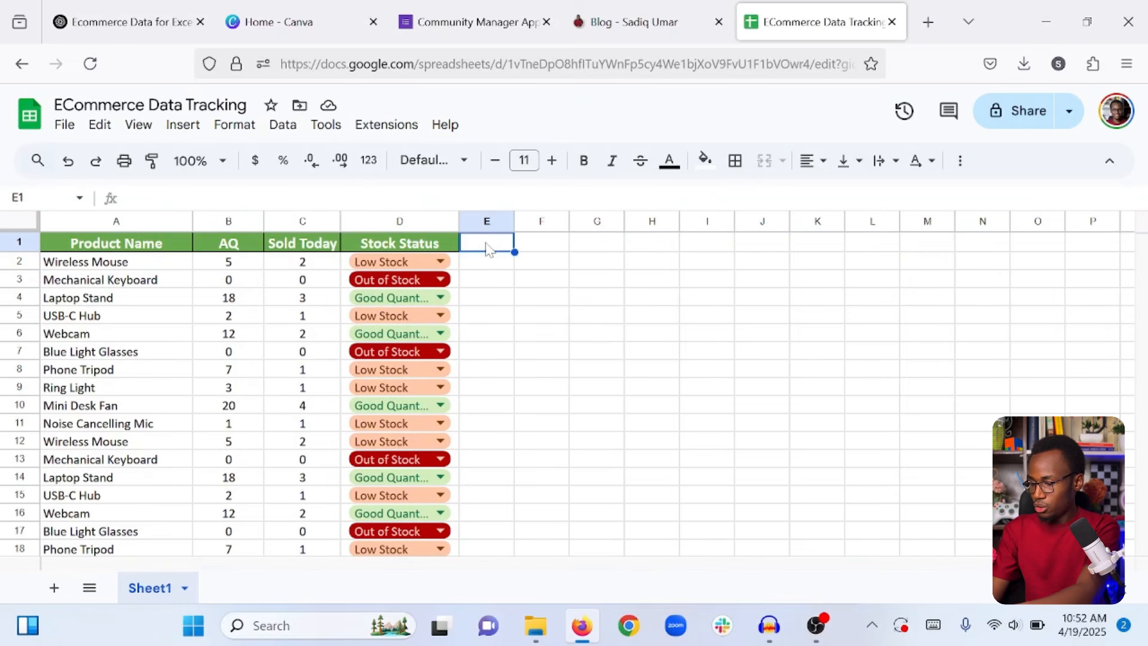
{"action": "type", "text": "Link"}
{"action": "key", "text": "Return"}
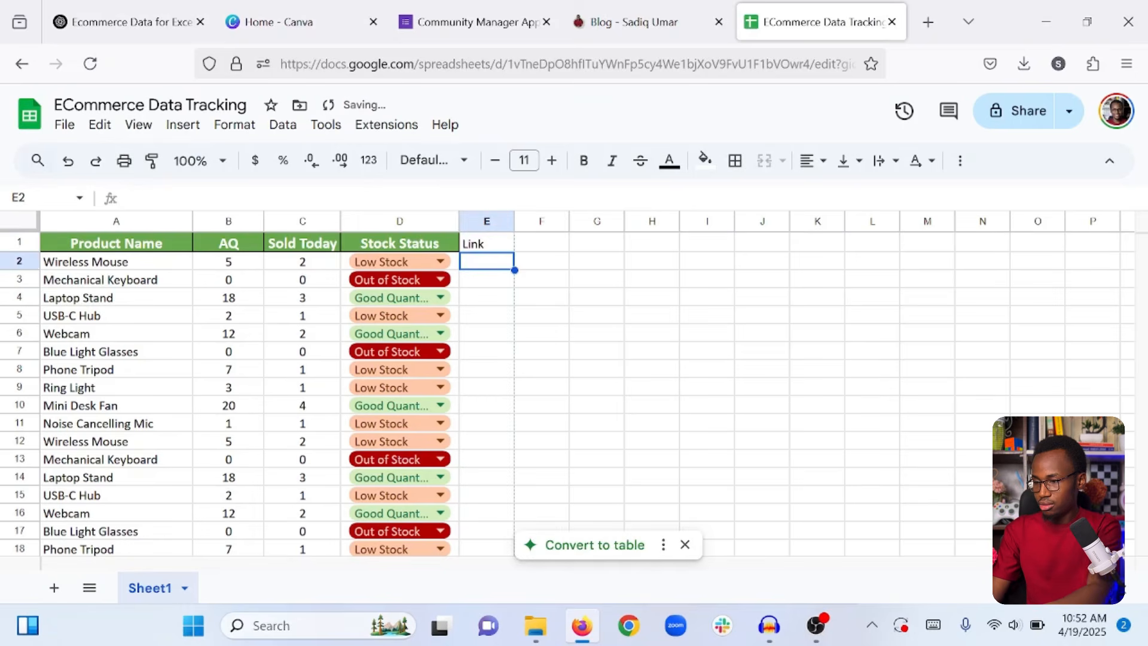
Enter the header Notes in F1 and select the Stock Status header D1.
{"action": "key", "text": "Up"}
{"action": "key", "text": "Right"}
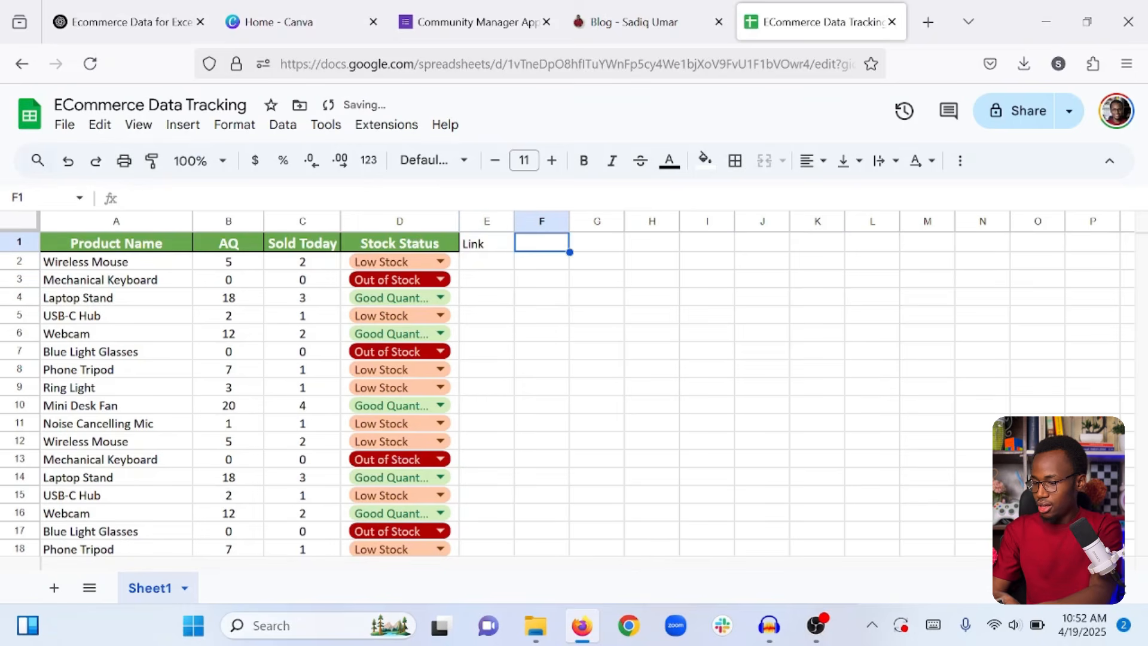
{"action": "type", "text": "Not"}
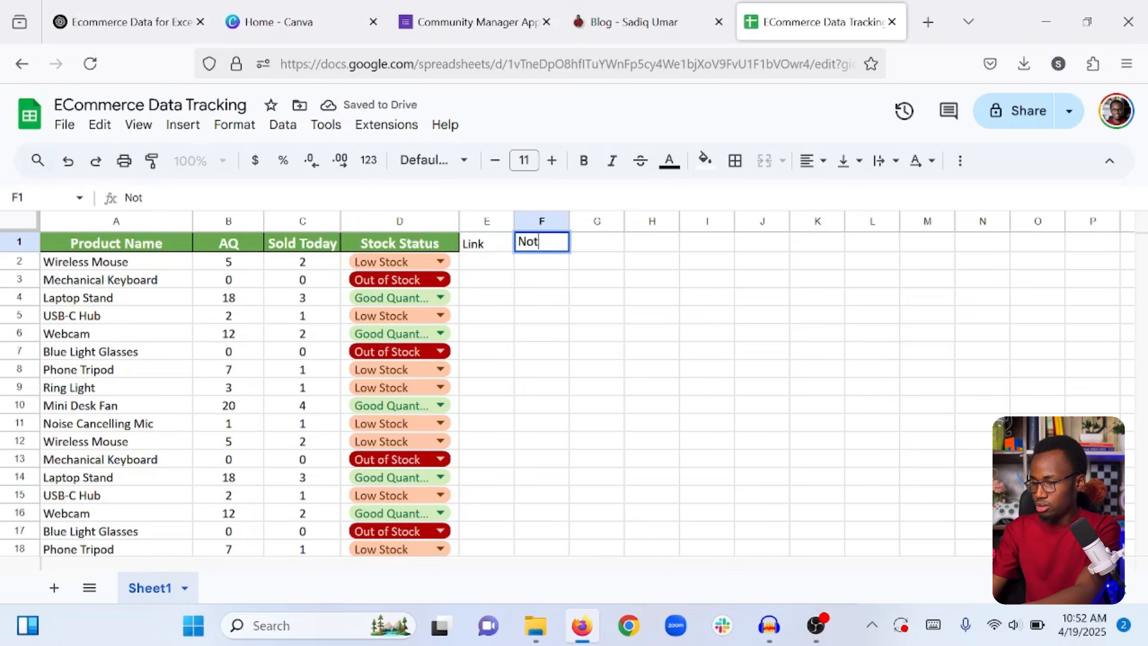
{"action": "type", "text": "es"}
{"action": "key", "text": "Return"}
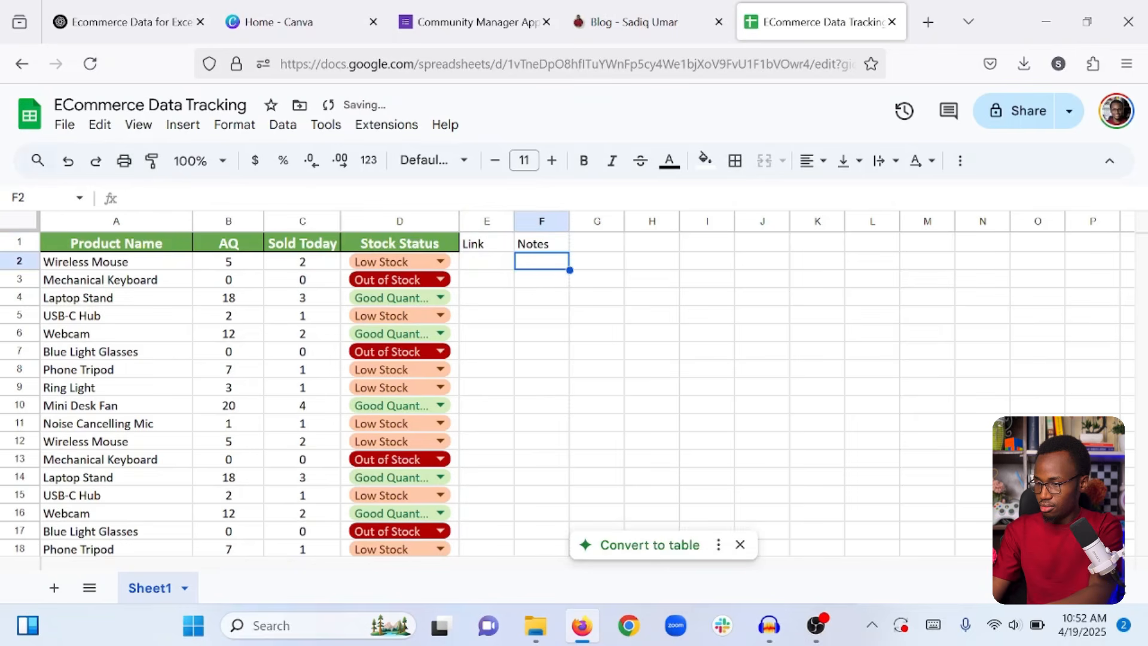
{"action": "left_click", "coordinate": [528, 248]}
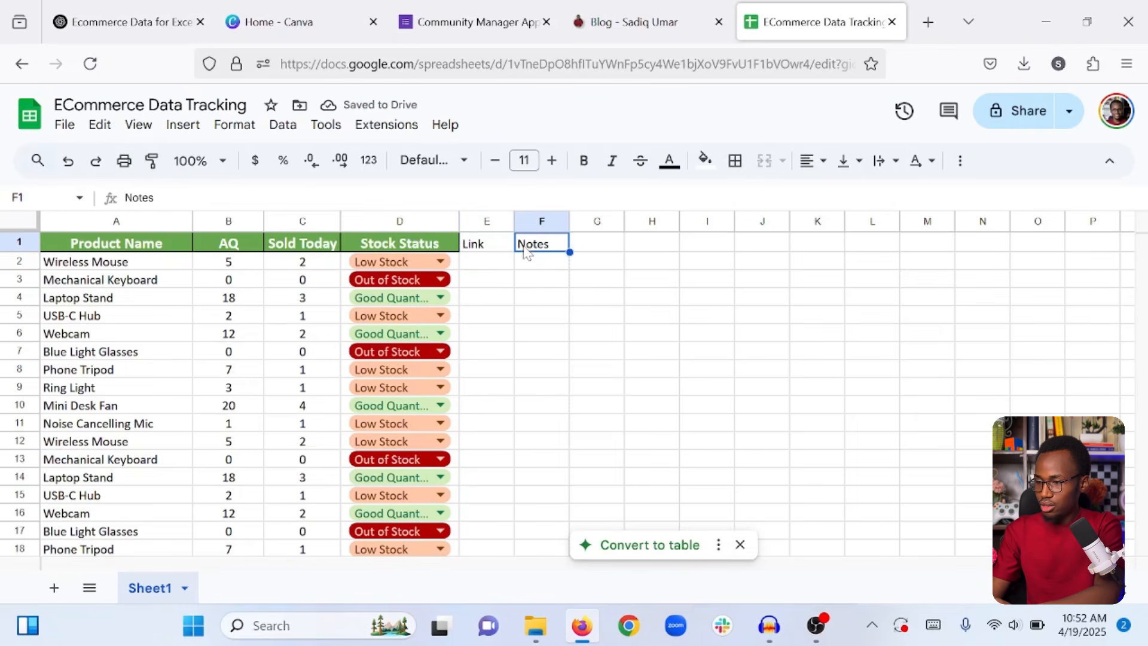
{"action": "left_click", "coordinate": [409, 246]}
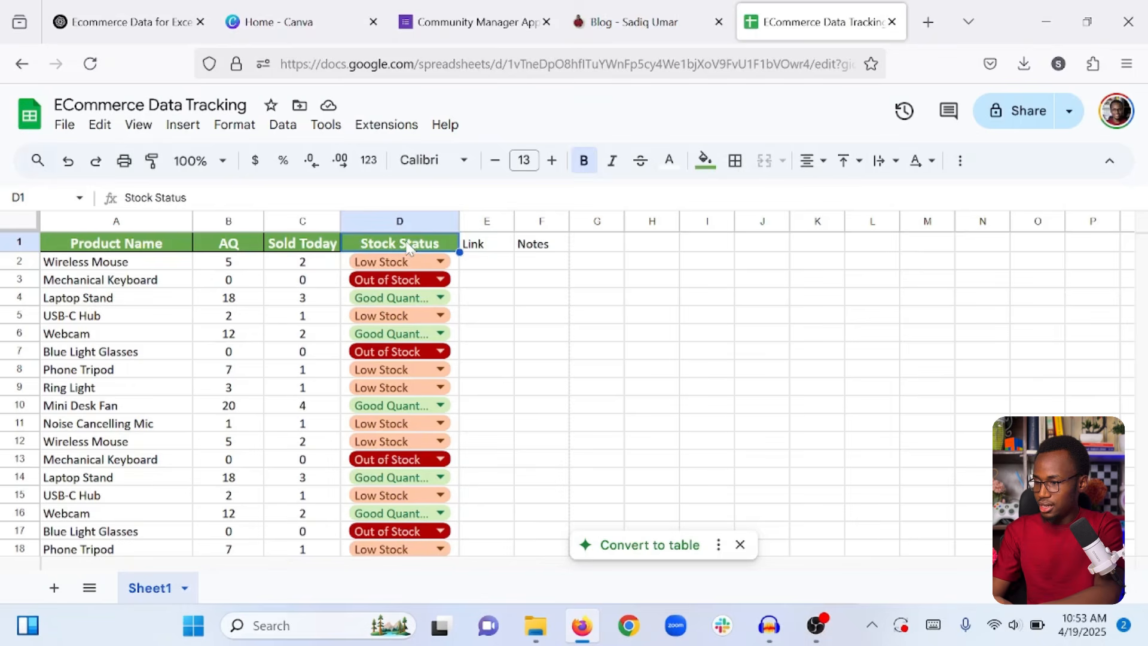
Paint D1's green header style onto E1:F1 and widen the Link and Notes columns.
{"action": "left_click", "coordinate": [152, 163]}
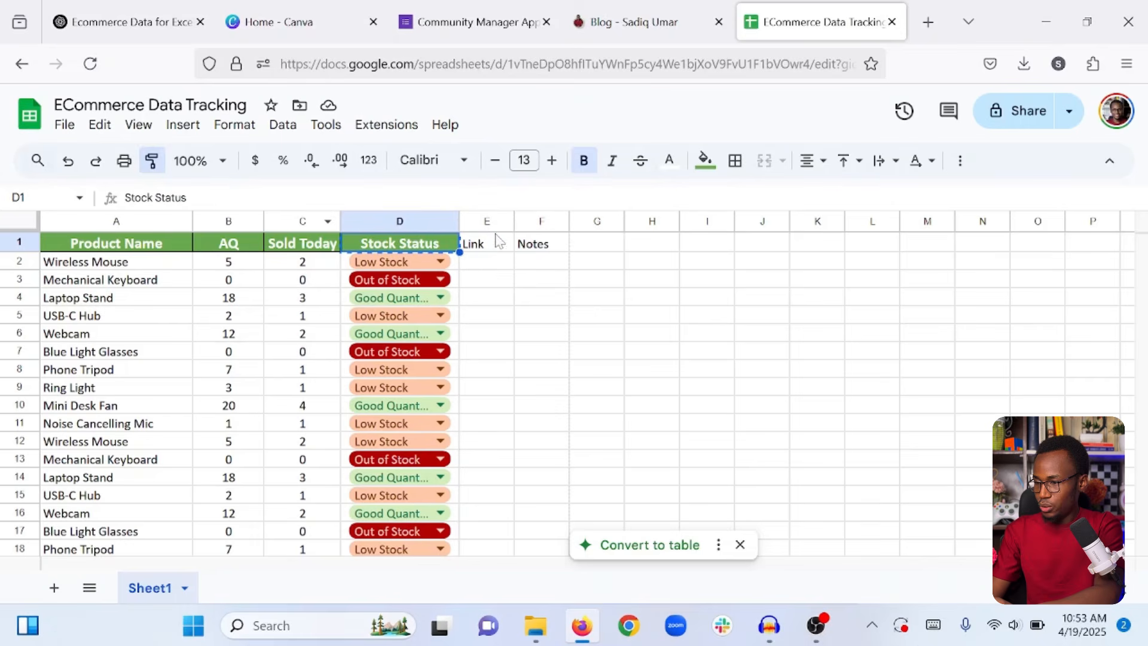
{"action": "left_click_drag", "start_coordinate": [494, 245], "coordinate": [531, 251]}
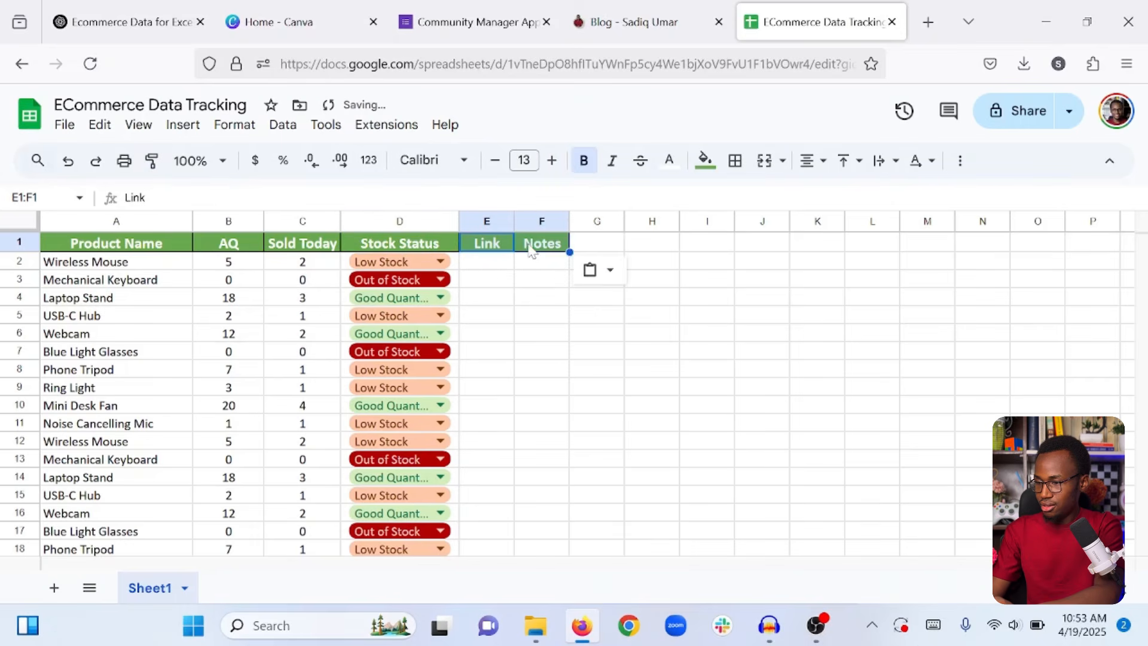
{"action": "left_click", "coordinate": [658, 339]}
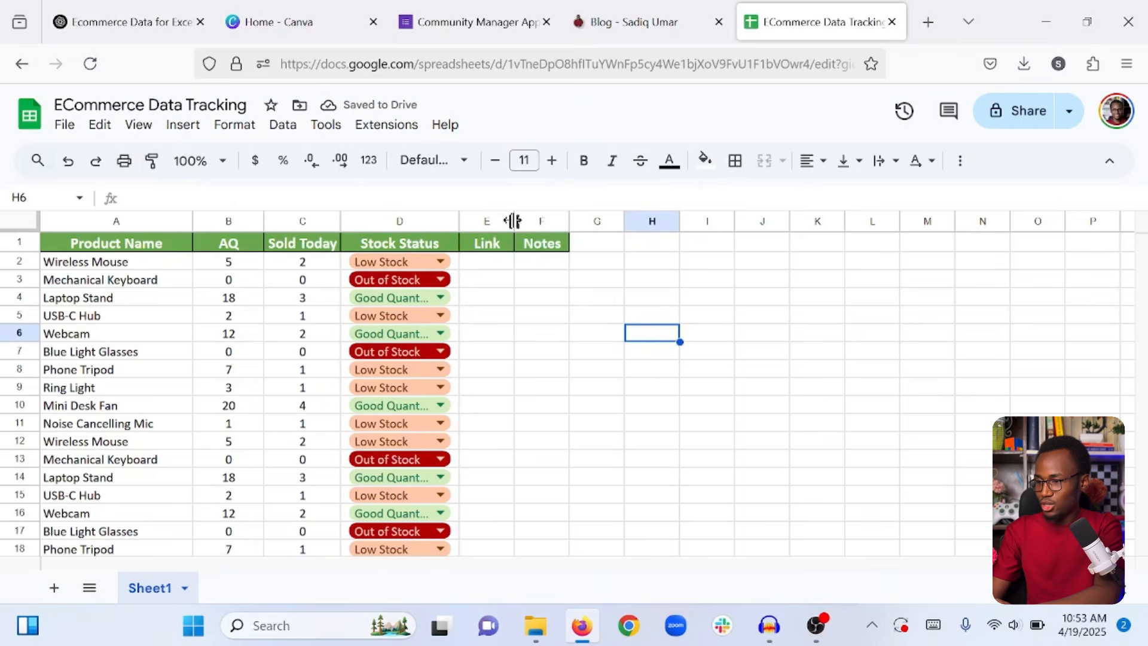
{"action": "left_click_drag", "start_coordinate": [513, 221], "coordinate": [776, 220]}
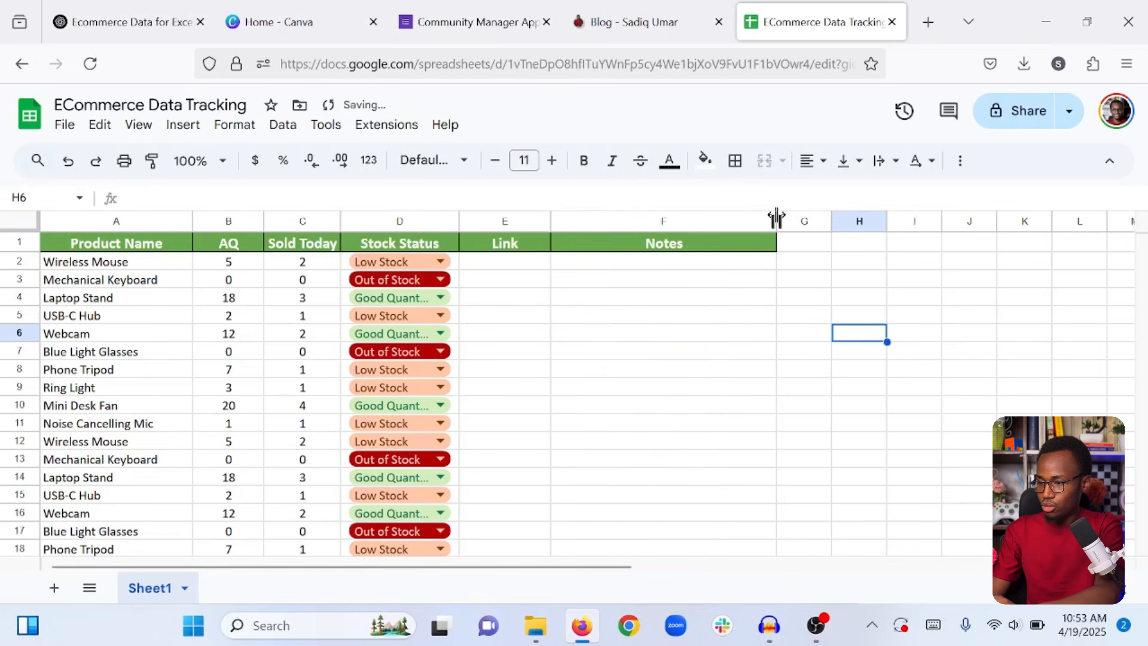
{"action": "left_click", "coordinate": [1005, 286]}
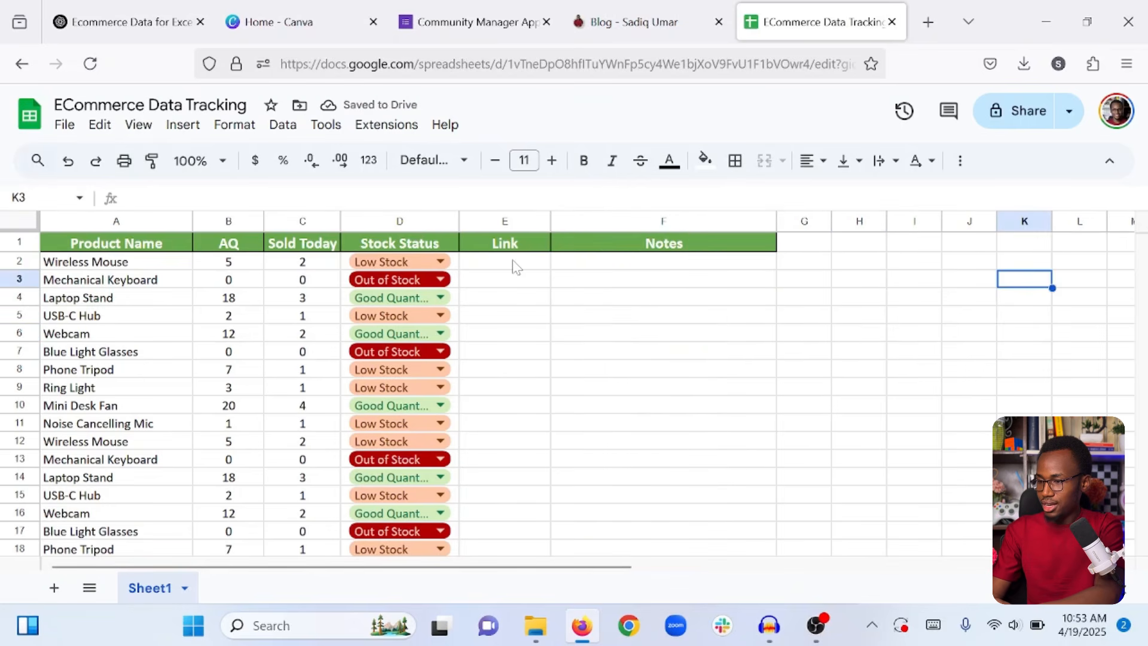
{"action": "left_click_drag", "start_coordinate": [512, 263], "coordinate": [521, 459]}
{"action": "left_click", "coordinate": [519, 458]}
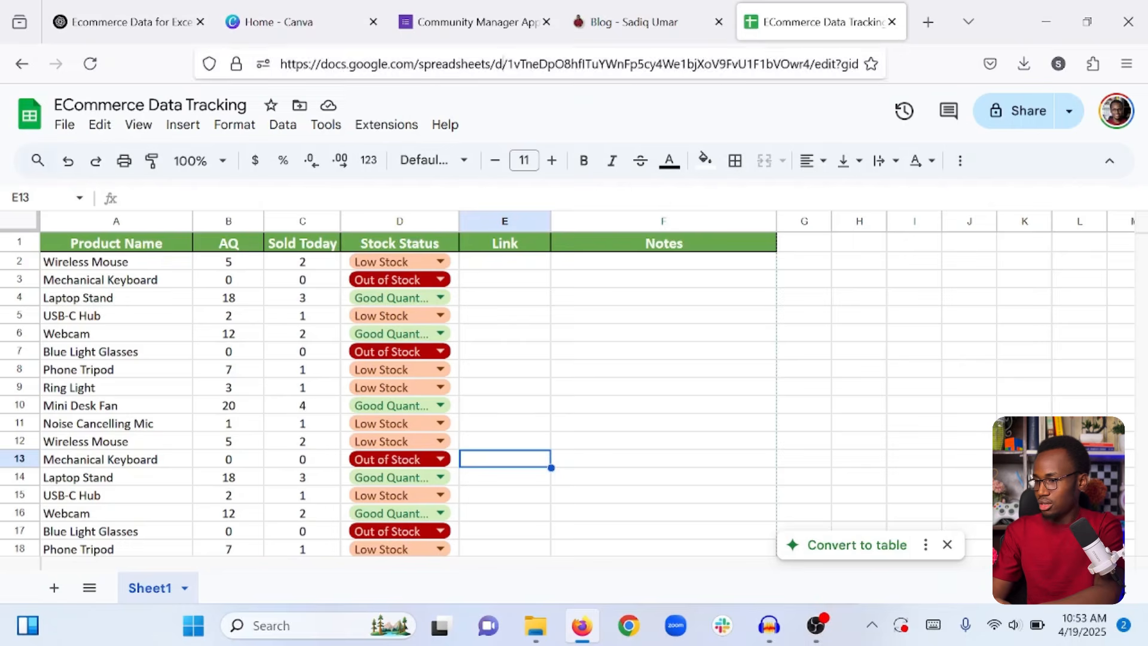
Paste the spreadsheet's URL into E2 and E3, then fill it down column E to row 18.
{"action": "left_click", "coordinate": [502, 64]}
{"action": "left_click", "coordinate": [1020, 313]}
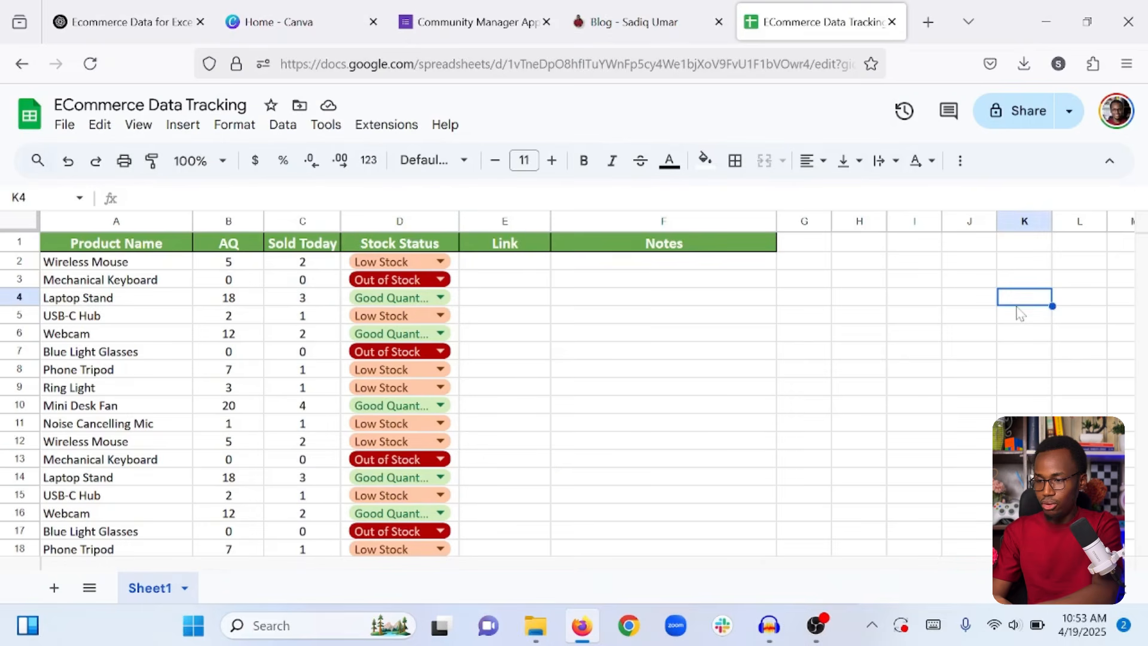
{"action": "left_click", "coordinate": [547, 263]}
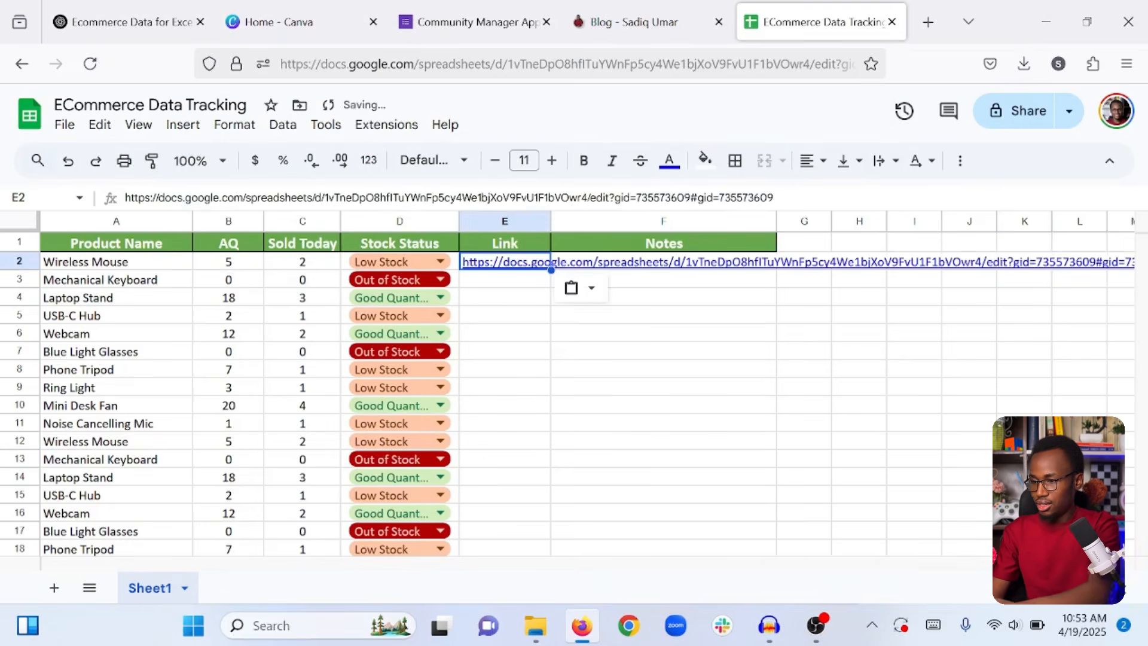
{"action": "key", "text": "Down"}
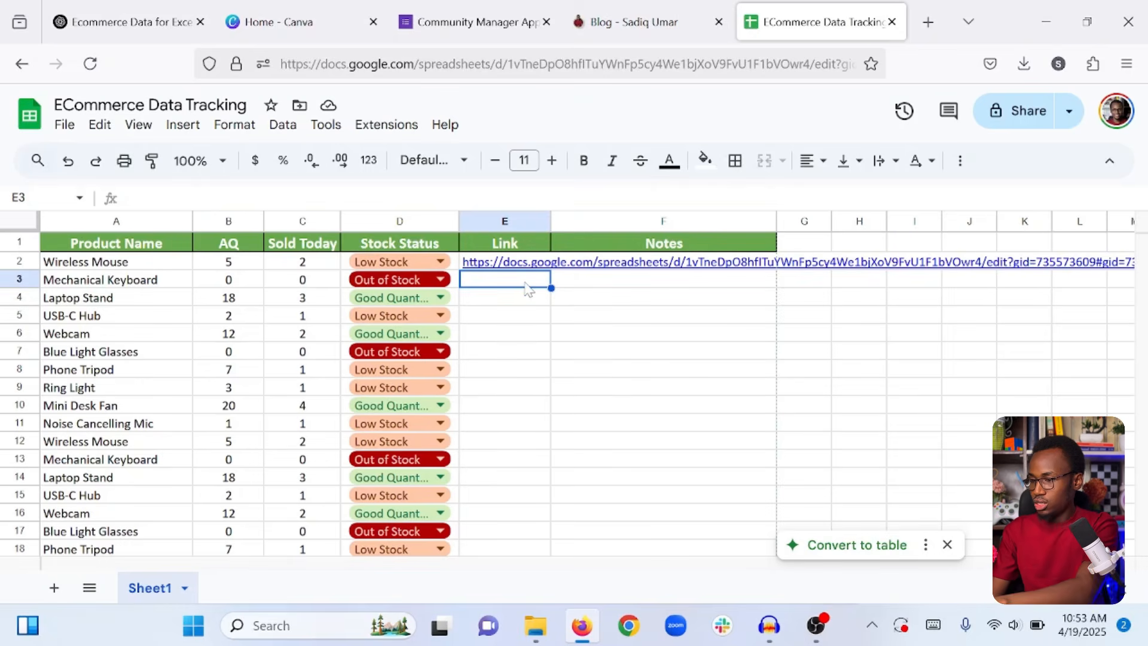
{"action": "left_click", "coordinate": [531, 312]}
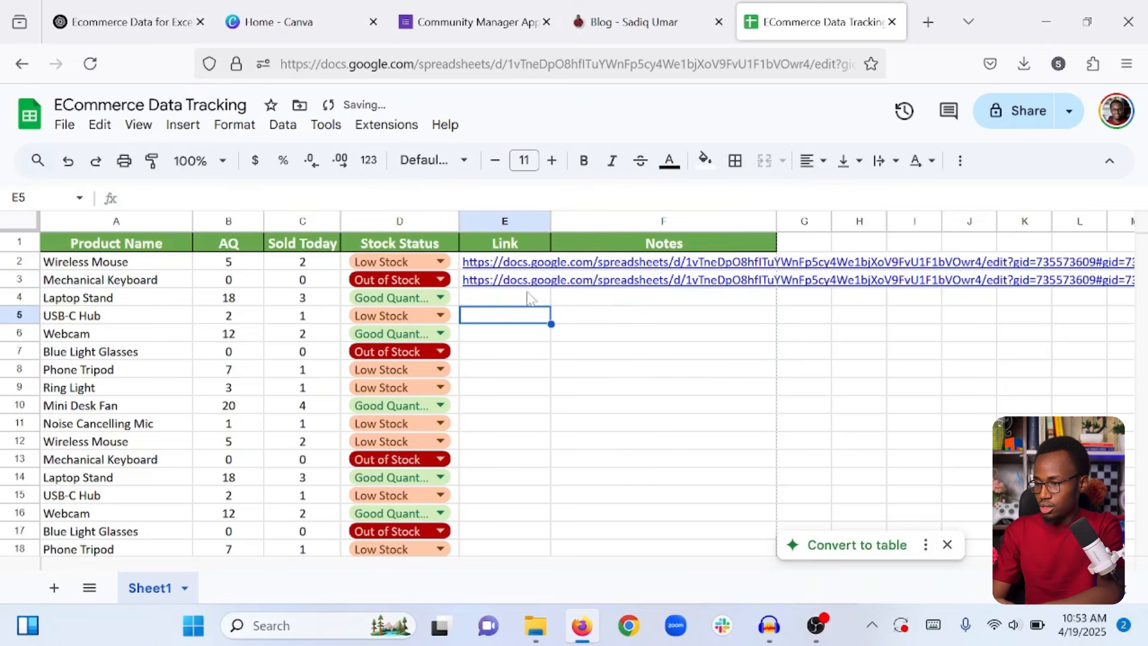
{"action": "left_click", "coordinate": [520, 299]}
{"action": "key", "text": "Up"}
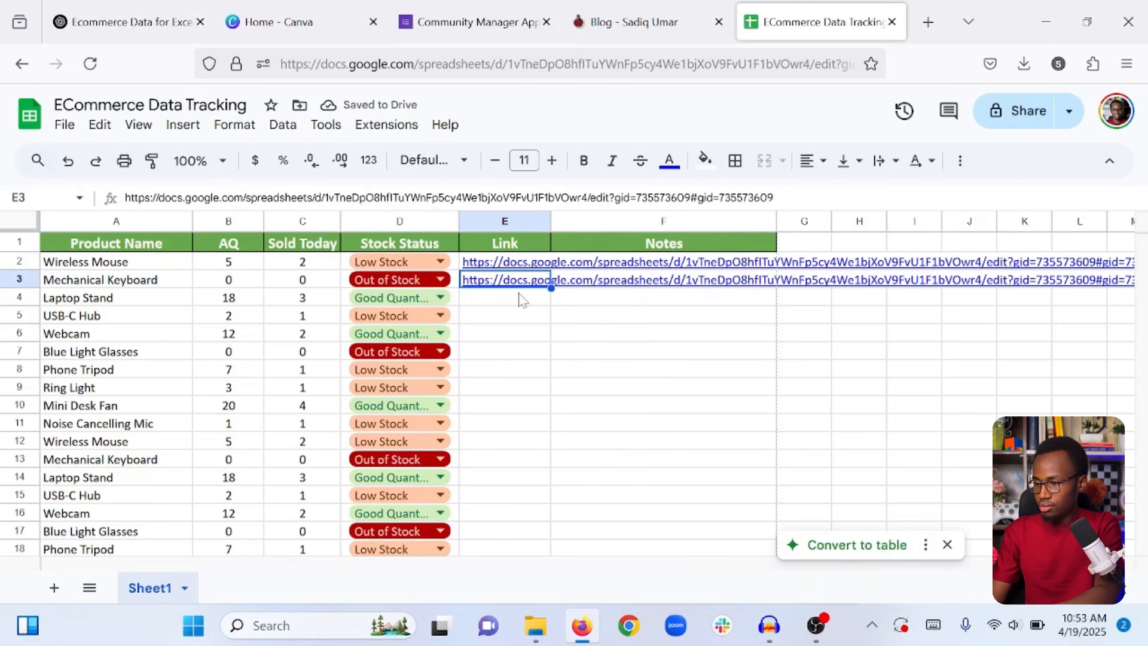
{"action": "double_click", "coordinate": [550, 289]}
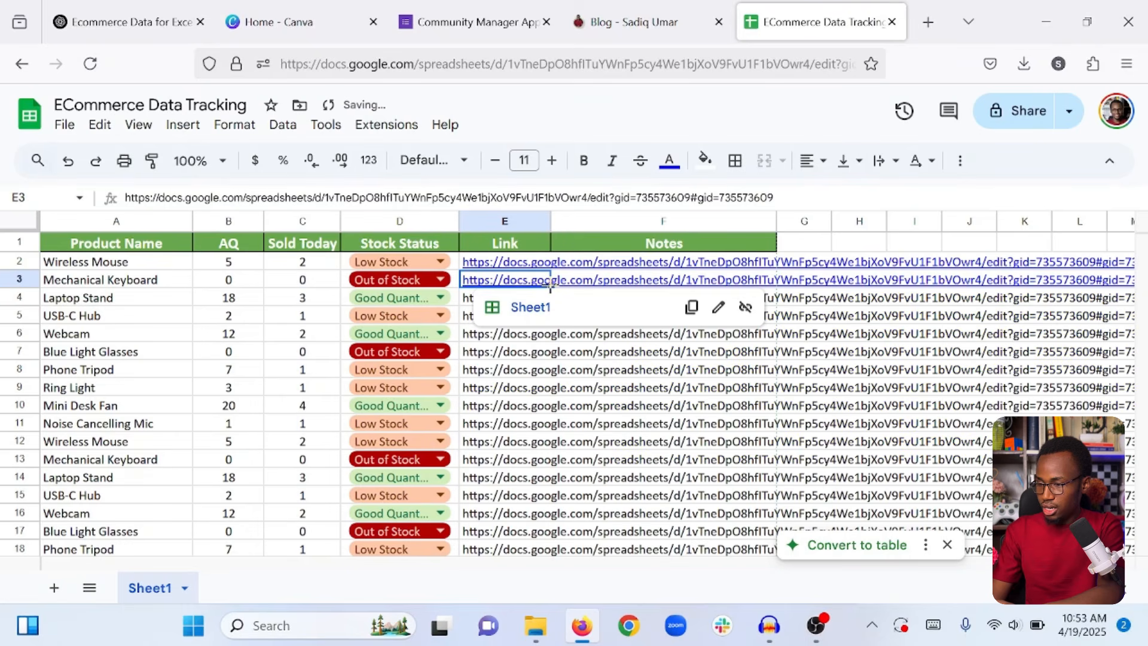
{"action": "left_click", "coordinate": [559, 372]}
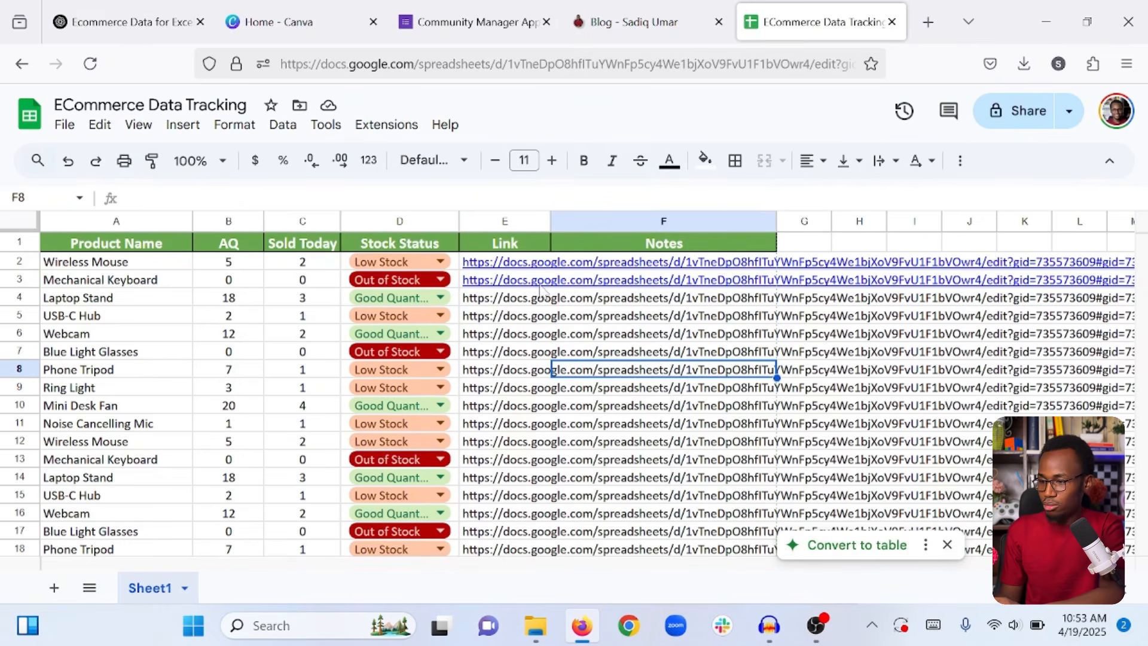
Set text wrapping on column E to Clip so the links stay inside it.
{"action": "left_click", "coordinate": [501, 221]}
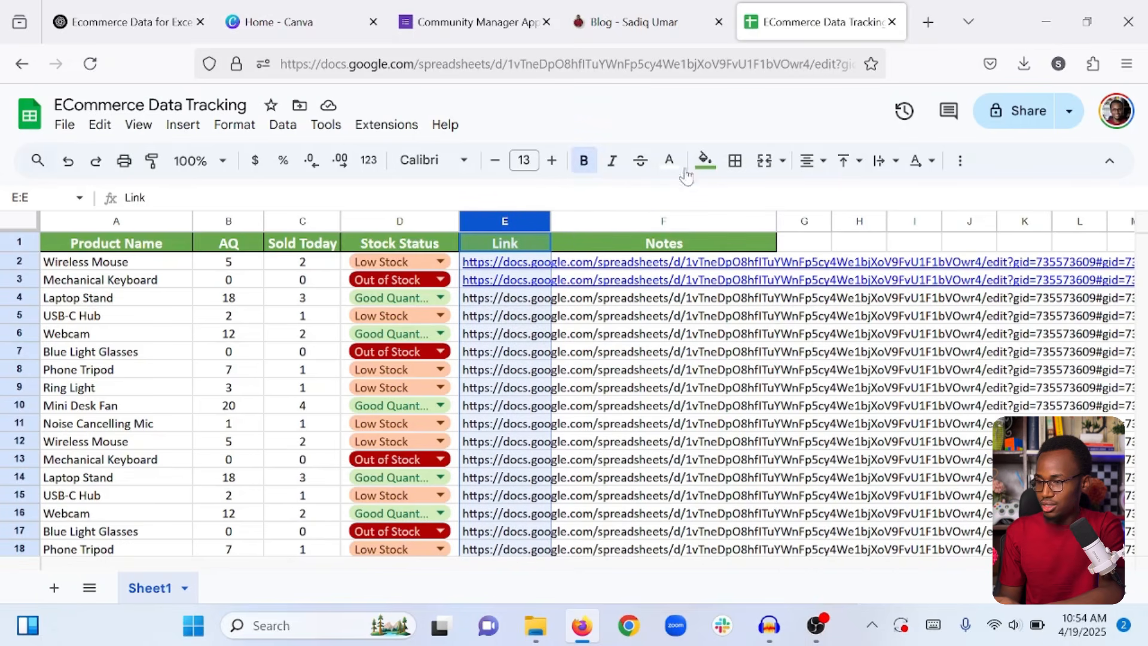
{"action": "left_click", "coordinate": [888, 168]}
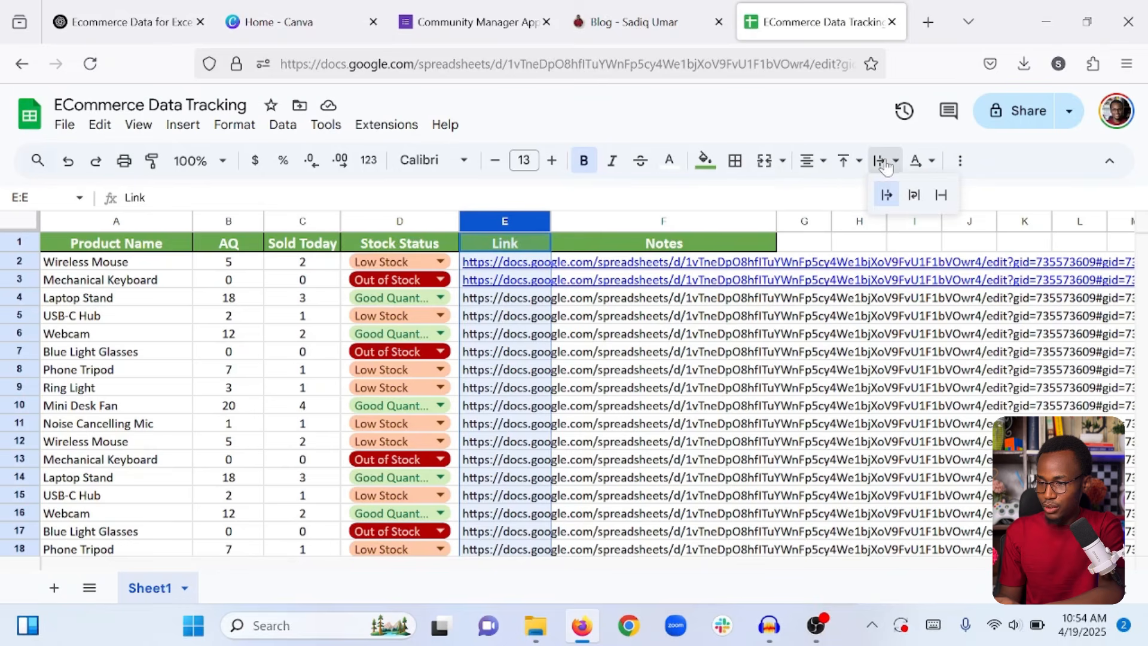
{"action": "left_click", "coordinate": [941, 195]}
{"action": "left_click", "coordinate": [730, 377]}
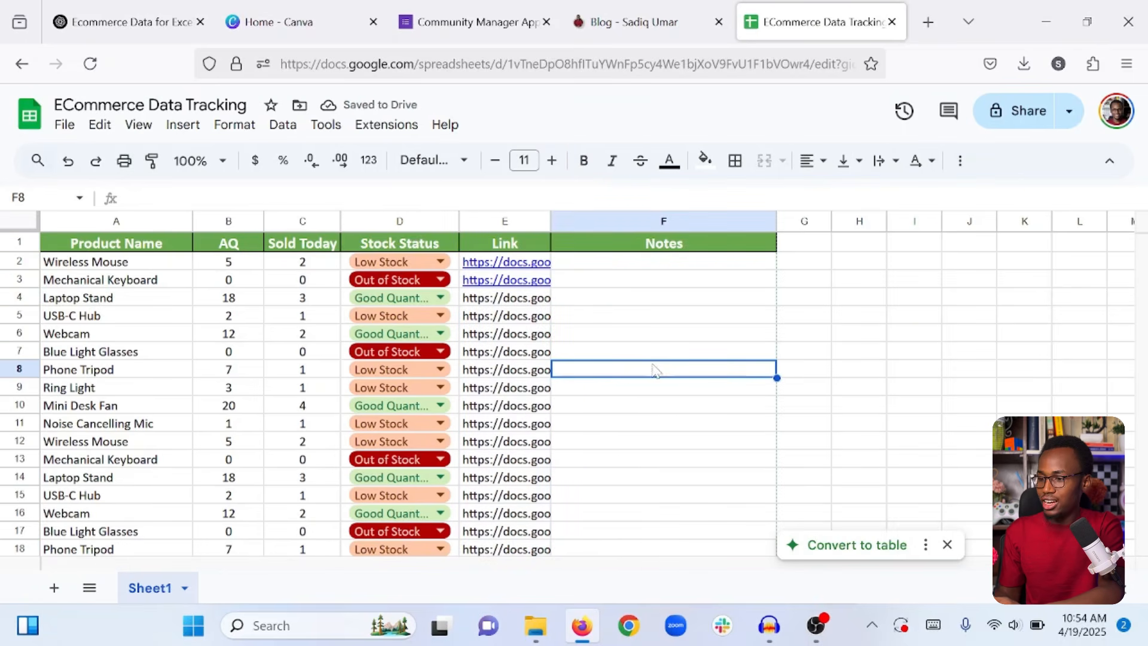
{"action": "left_click", "coordinate": [628, 268]}
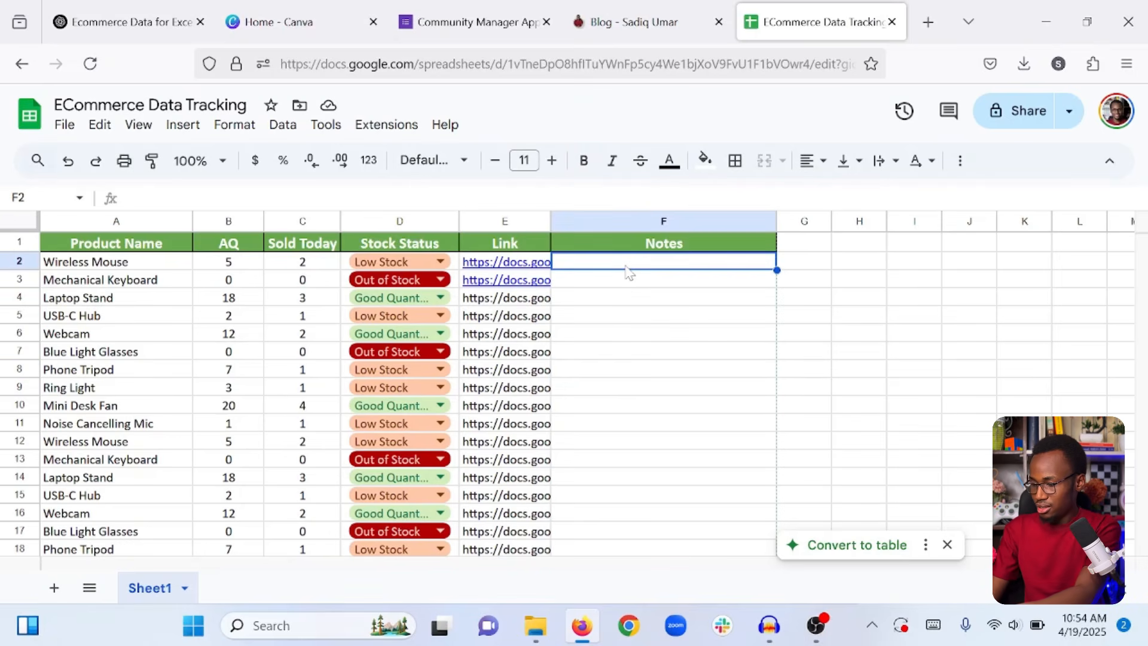
Type sample notes in F2 ('The product is not available to re…') and F3.
{"action": "type", "text": "The prod"}
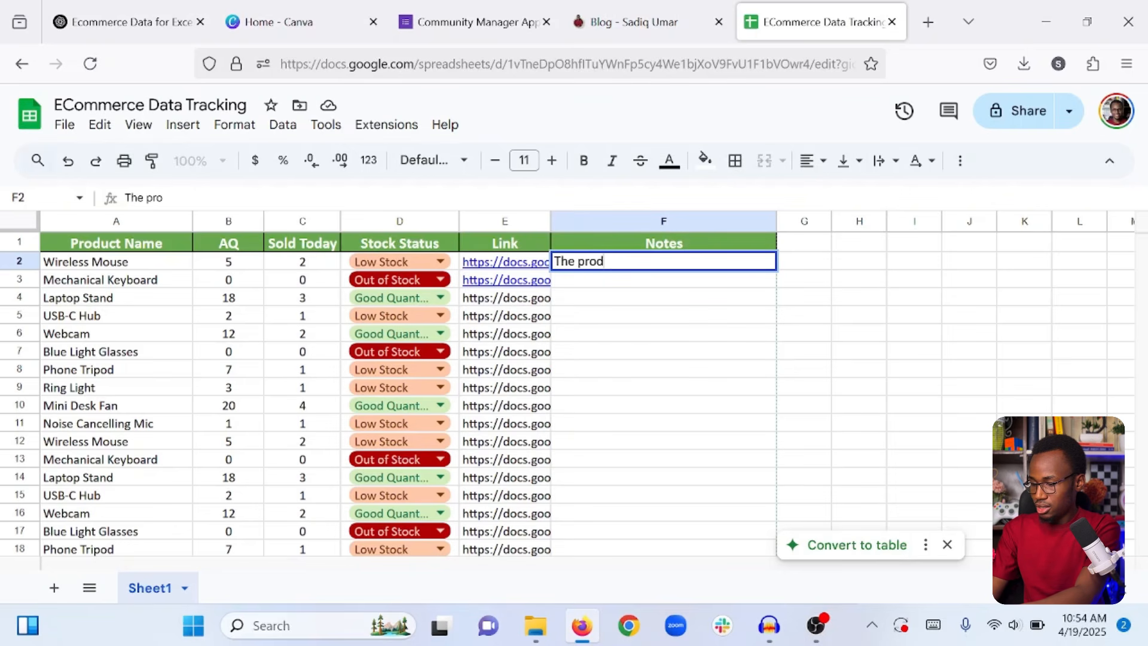
{"action": "type", "text": "uct is no"}
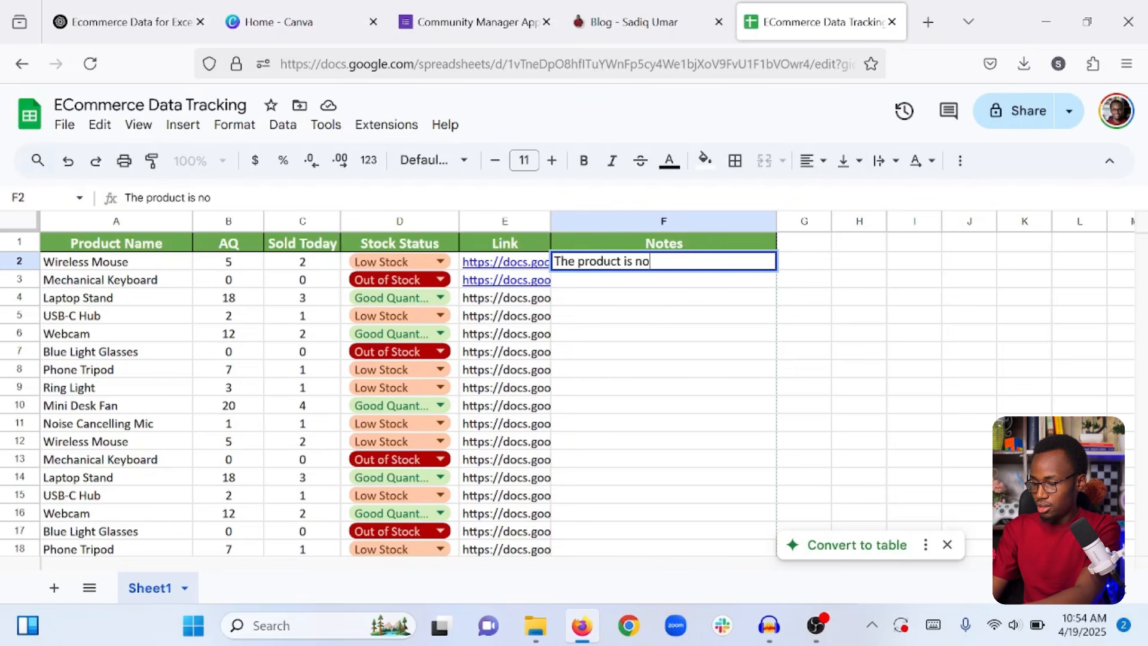
{"action": "type", "text": "t available t"}
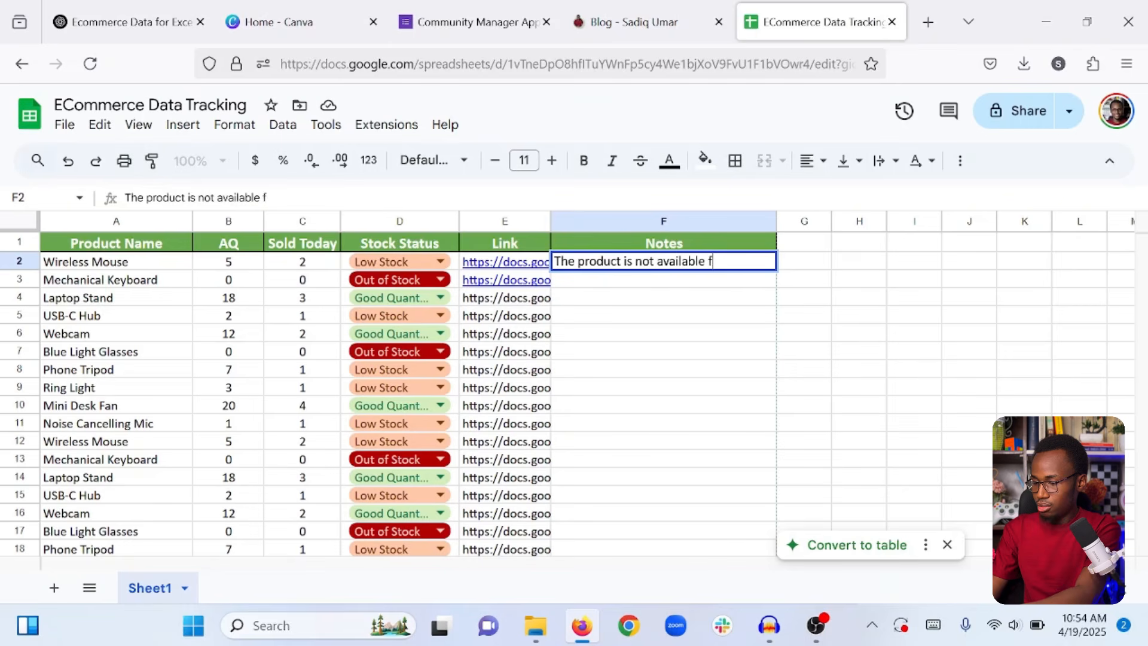
{"action": "type", "text": "o restock"}
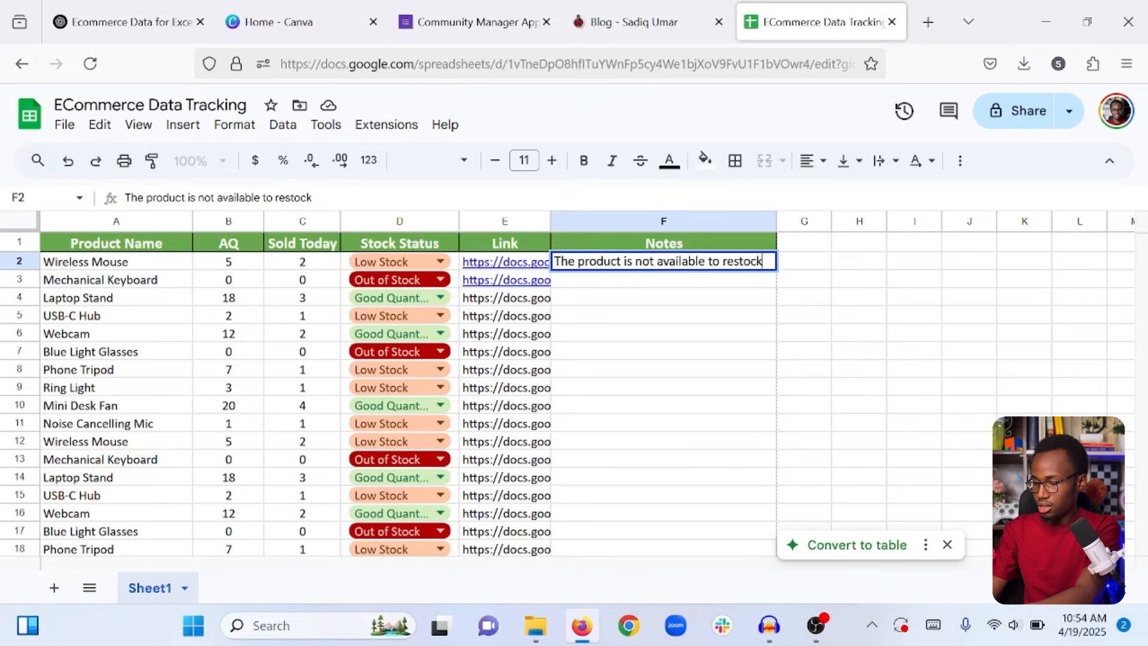
{"action": "key", "text": "Return"}
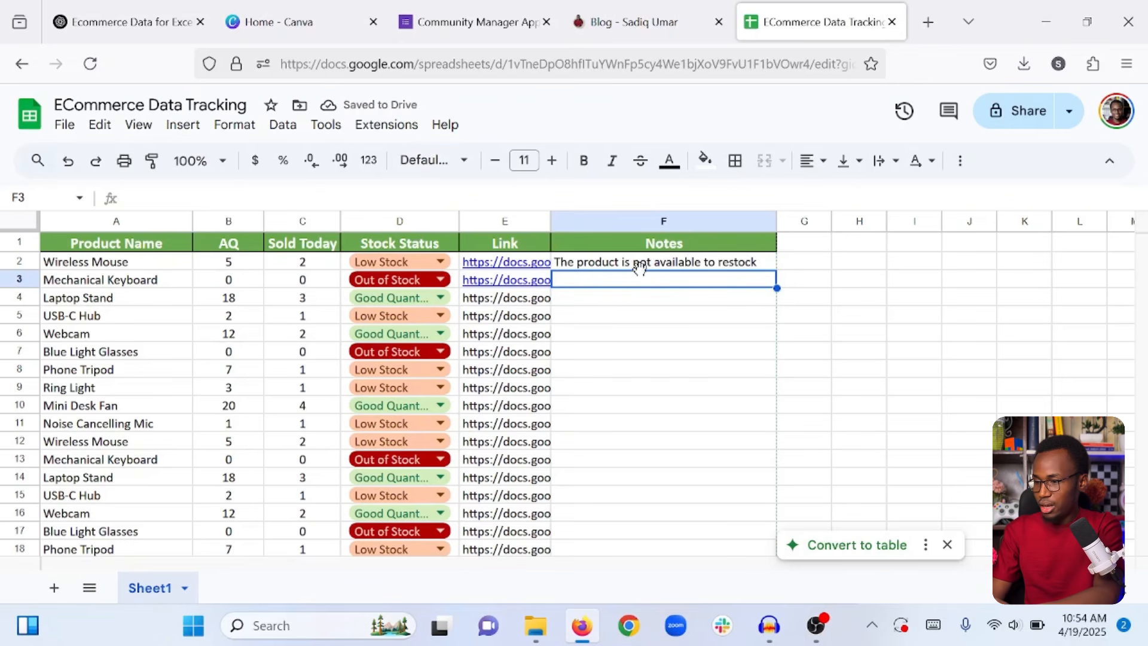
{"action": "type", "text": "Thi"}
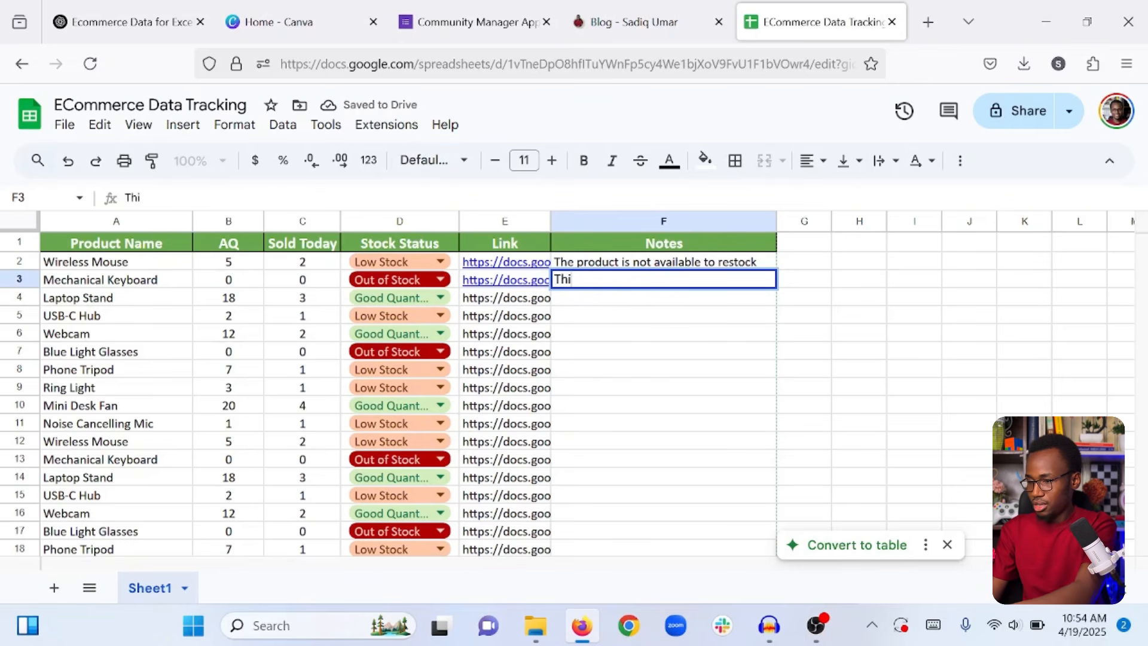
{"action": "type", "text": "as commen"}
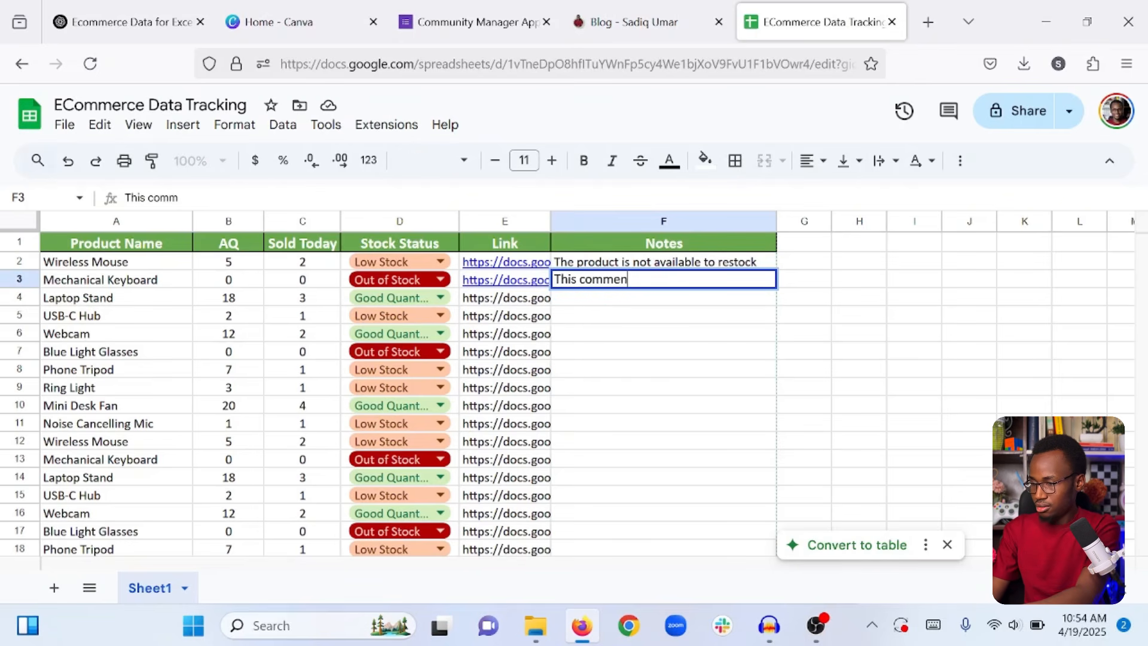
{"action": "type", "text": "t is sample"}
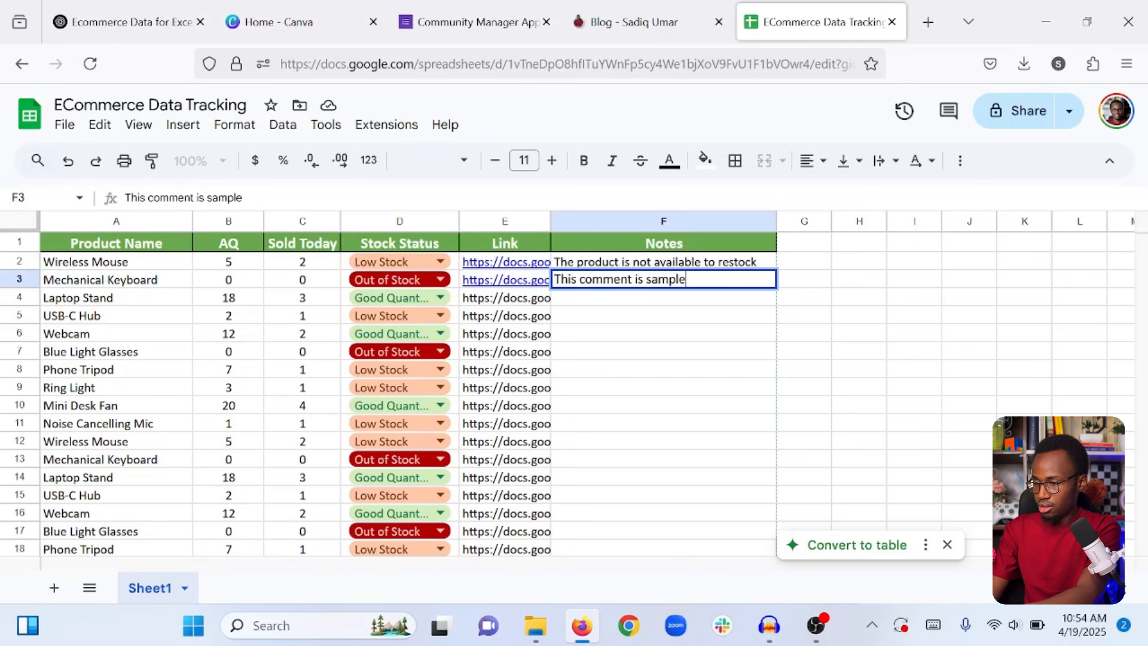
{"action": "key", "text": "Up"}
{"action": "key", "text": "Down"}
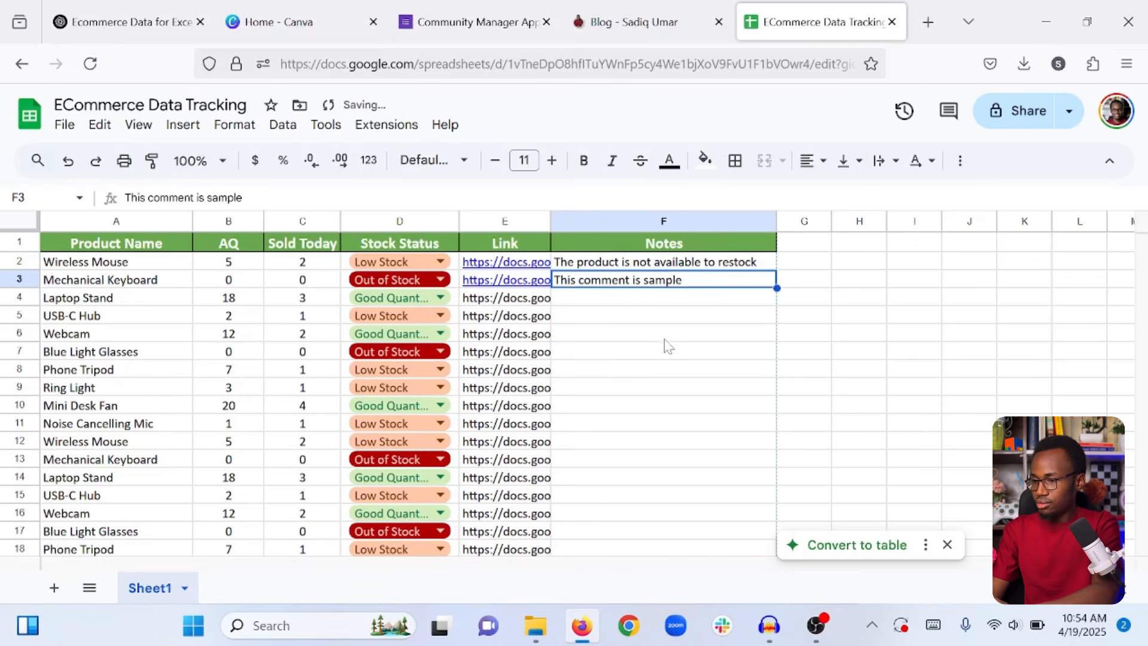
Add 'No comments' in F5, 'Same comment as nefore' in F9 and 'Good to go' in F16.
{"action": "left_click", "coordinate": [664, 318]}
{"action": "type", "text": "No comme"}
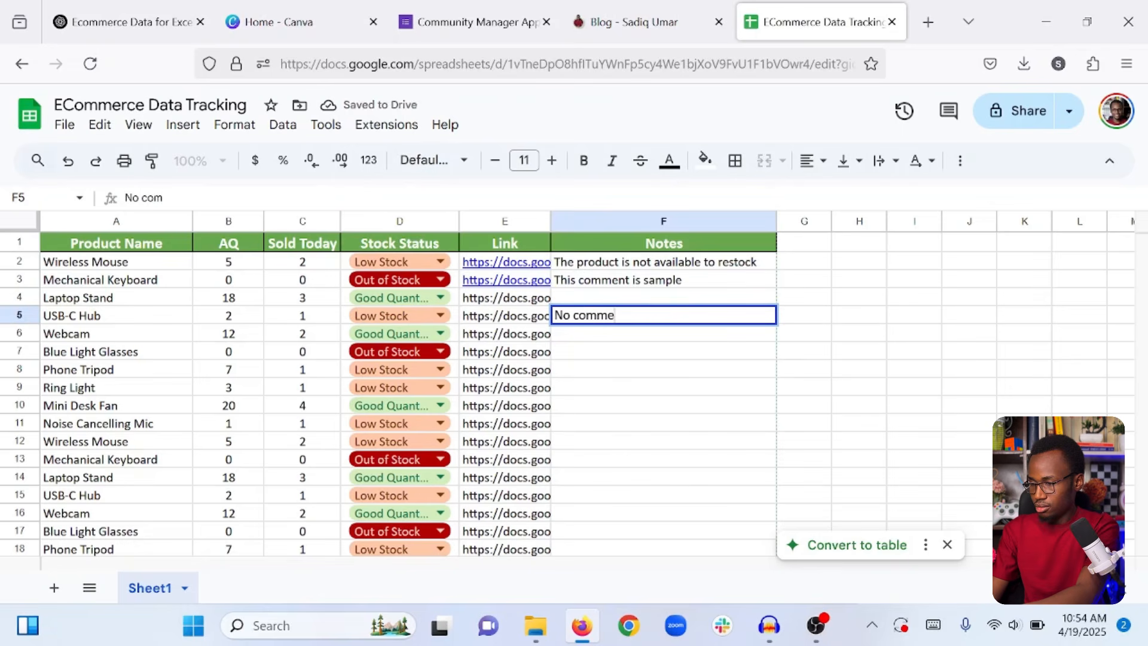
{"action": "type", "text": "nts"}
{"action": "key", "text": "Return"}
{"action": "left_click", "coordinate": [685, 390]}
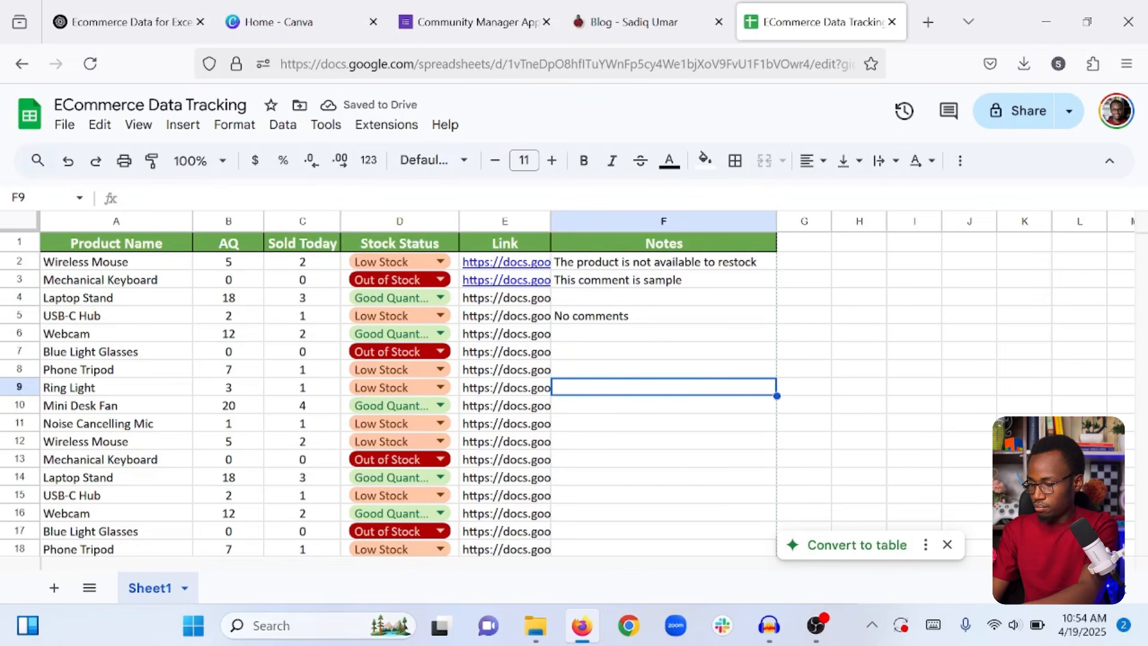
{"action": "type", "text": "Sa"}
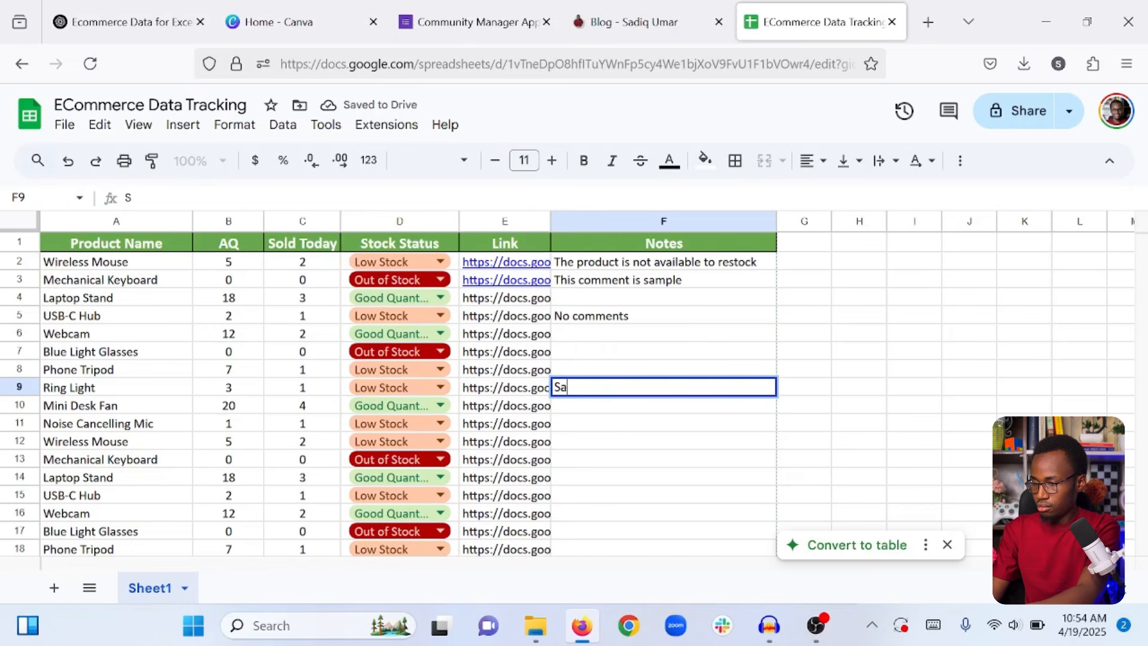
{"action": "type", "text": "me comment as "}
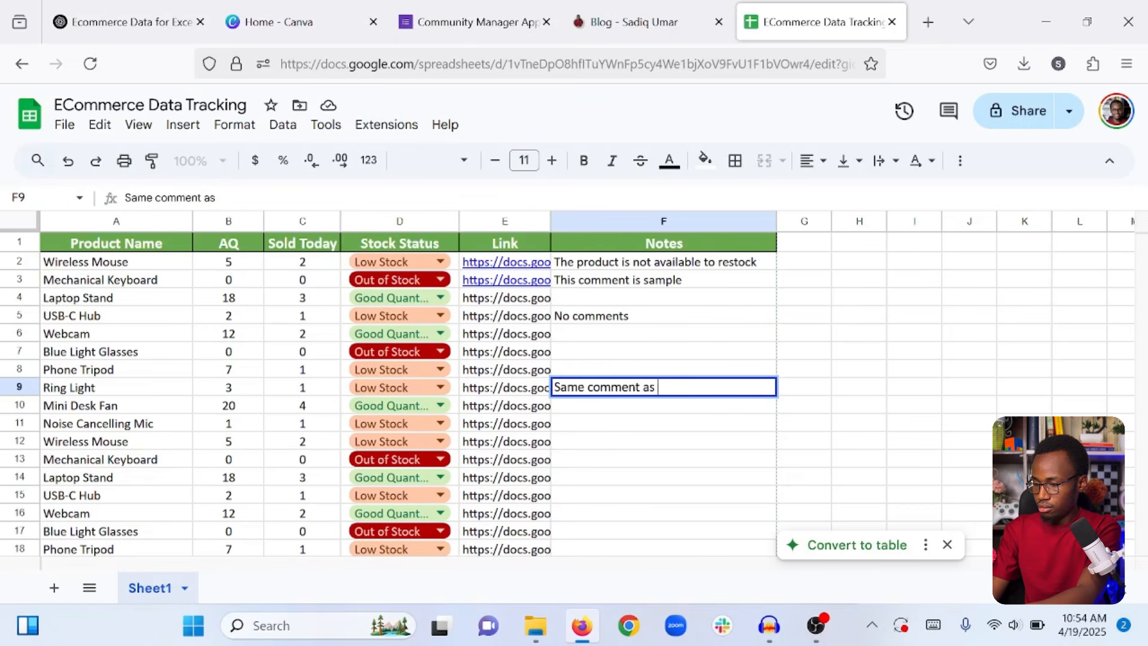
{"action": "type", "text": "nefore"}
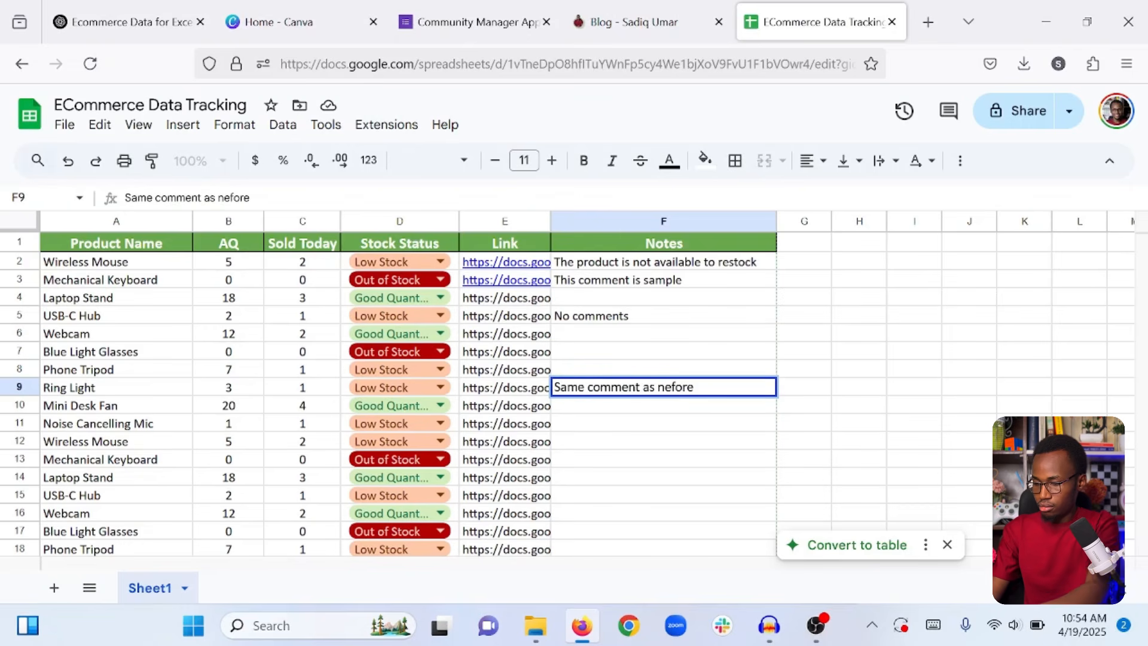
{"action": "key", "text": "Return"}
{"action": "left_click", "coordinate": [688, 517]}
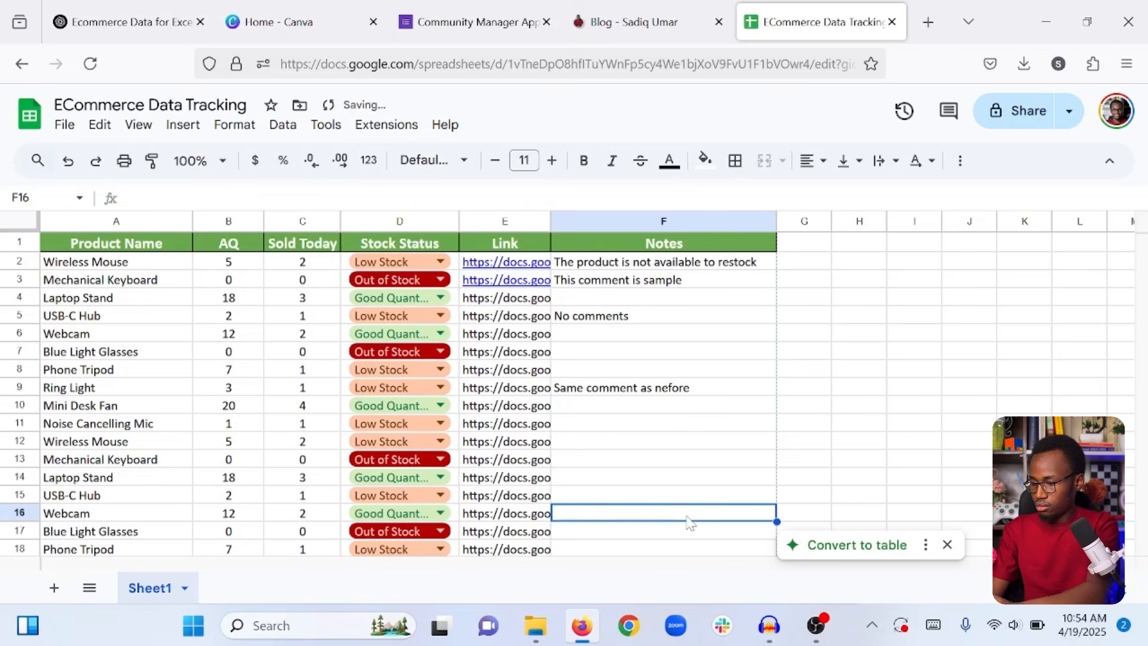
{"action": "type", "text": "Good to go"}
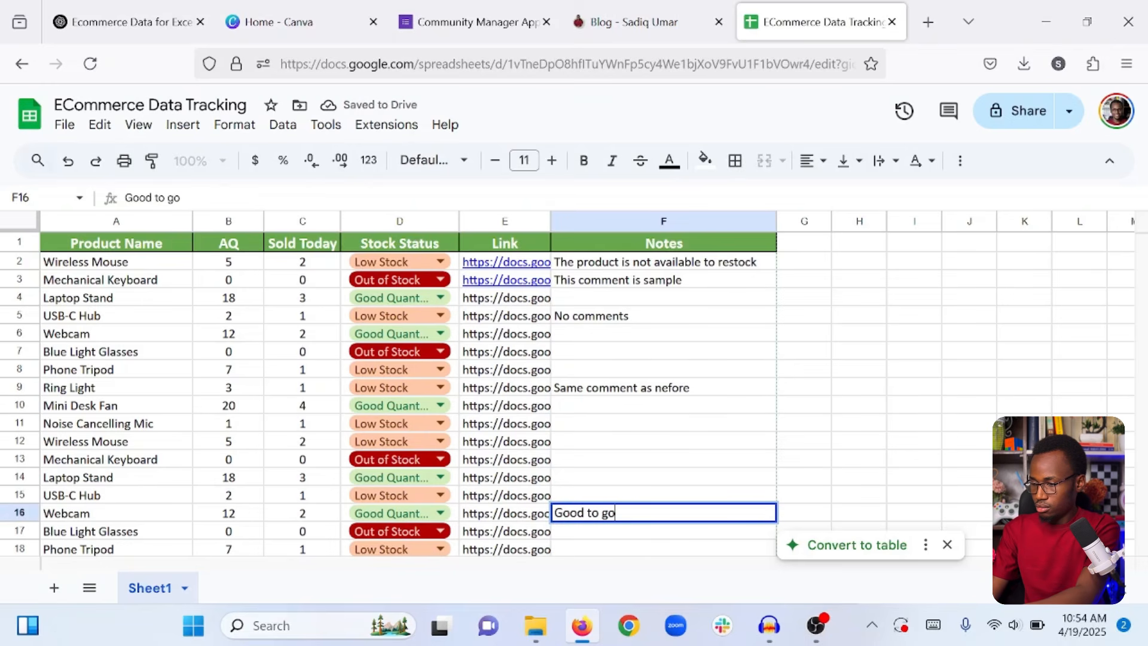
{"action": "key", "text": "Return"}
{"action": "left_click", "coordinate": [924, 355]}
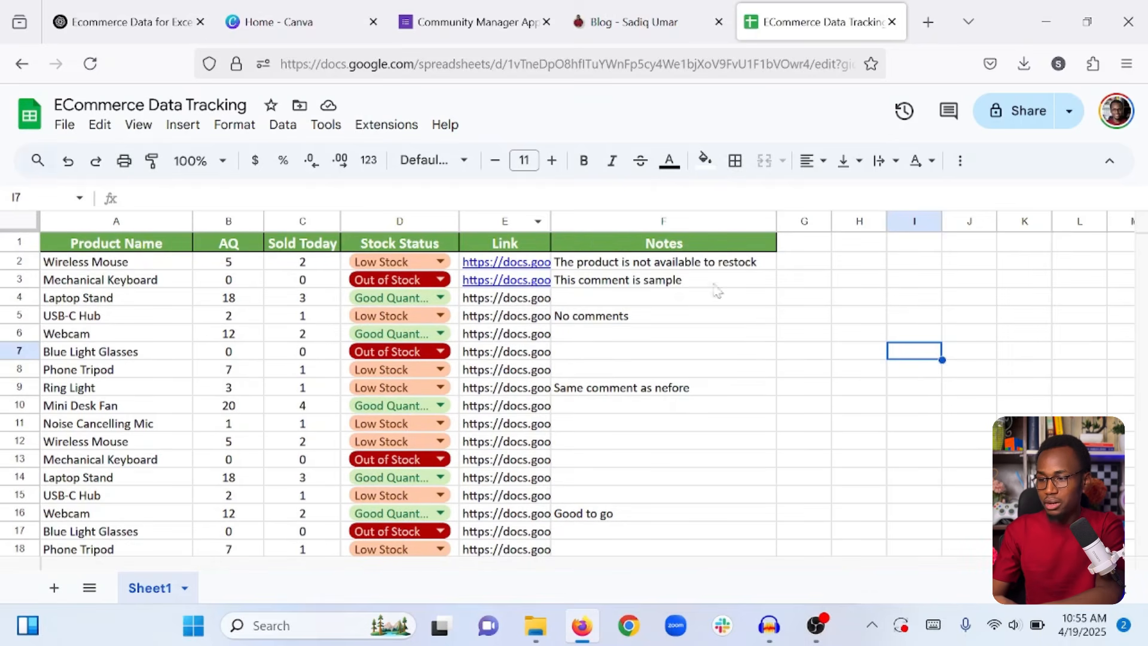
{"action": "left_click", "coordinate": [692, 317]}
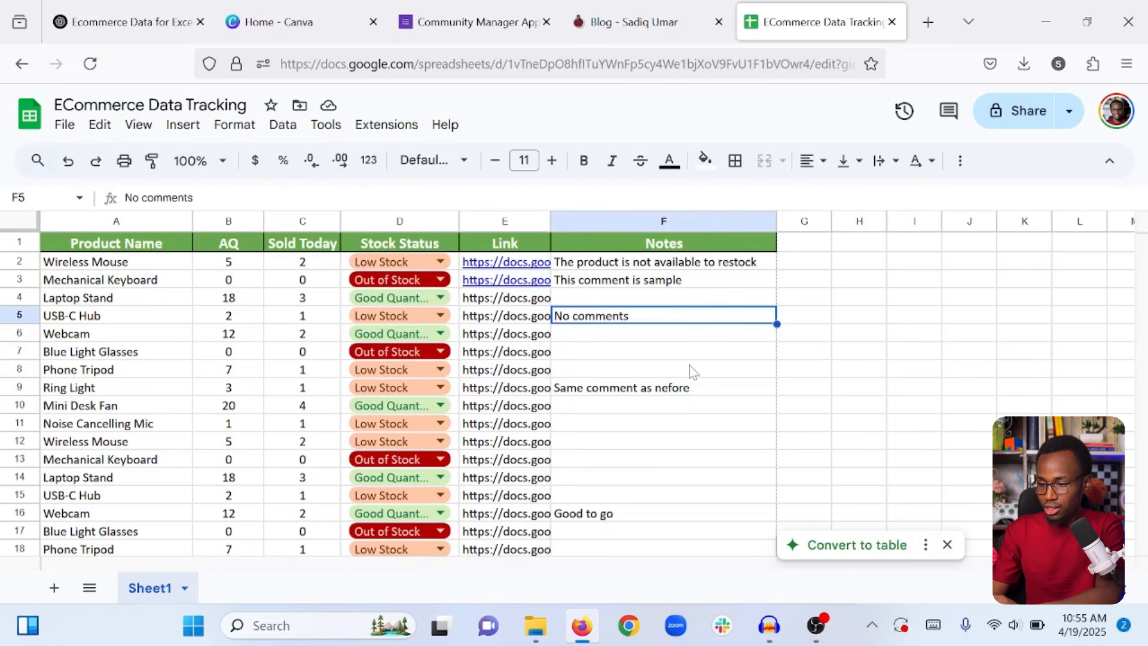
{"action": "left_click", "coordinate": [882, 548]}
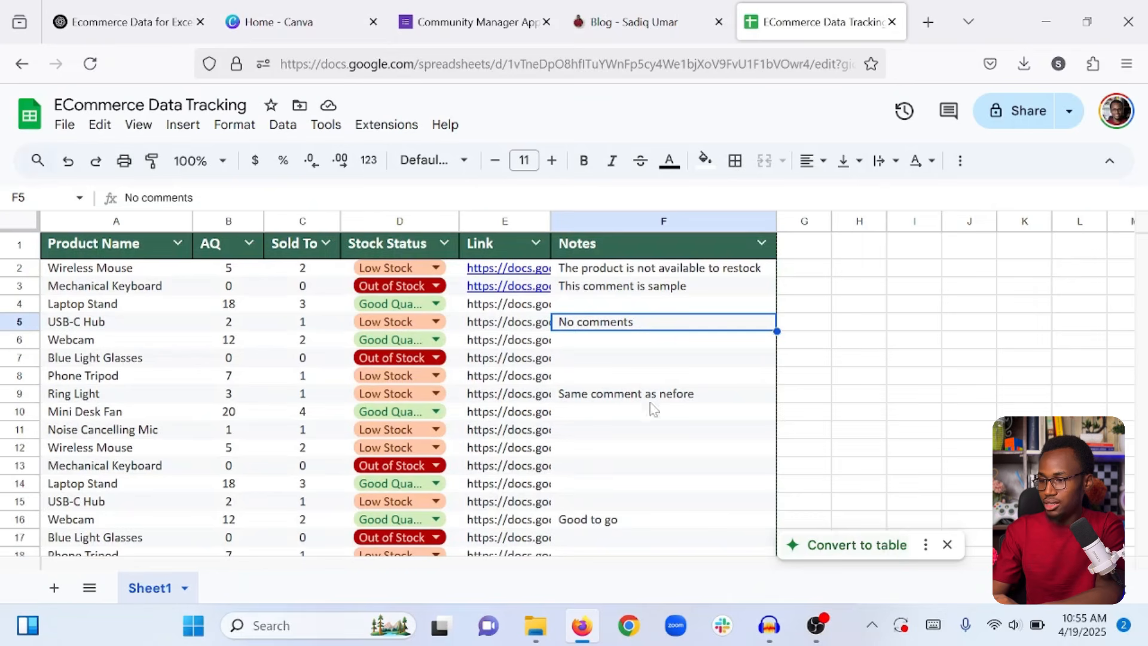
{"action": "key", "text": "ctrl+z"}
{"action": "left_click", "coordinate": [831, 387]}
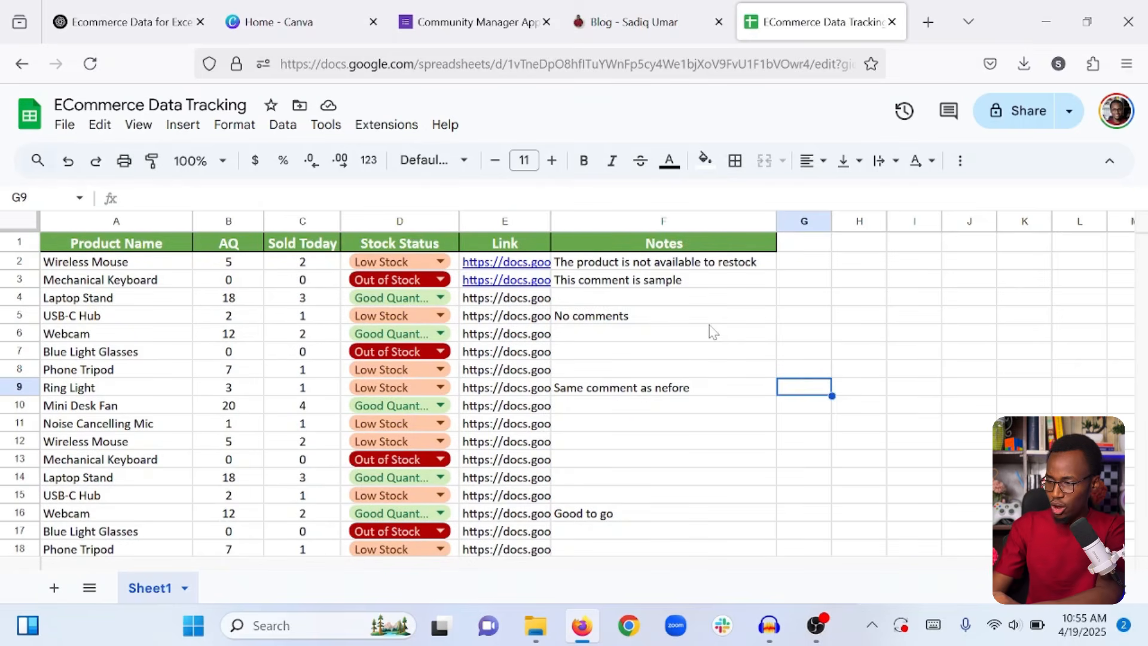
{"action": "scroll", "coordinate": [713, 333], "scroll_direction": "down", "scroll_amount": 3}
{"action": "scroll", "coordinate": [713, 332], "scroll_direction": "up", "scroll_amount": 3}
{"action": "left_click", "coordinate": [861, 355]}
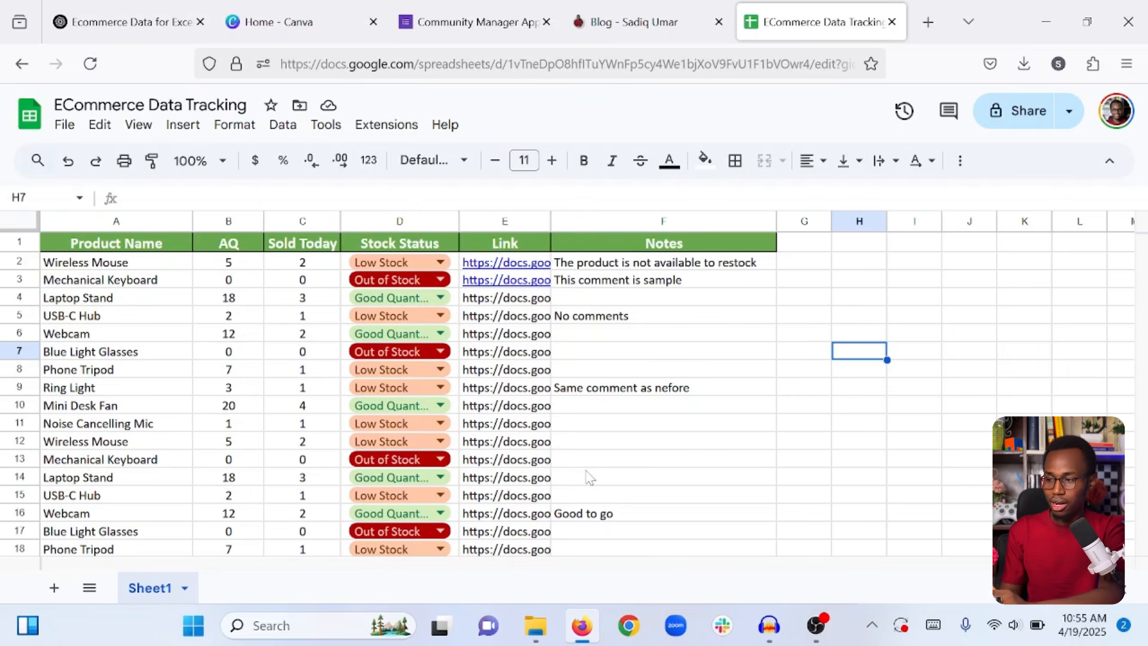
{"action": "scroll", "coordinate": [590, 477], "scroll_direction": "down", "scroll_amount": 1}
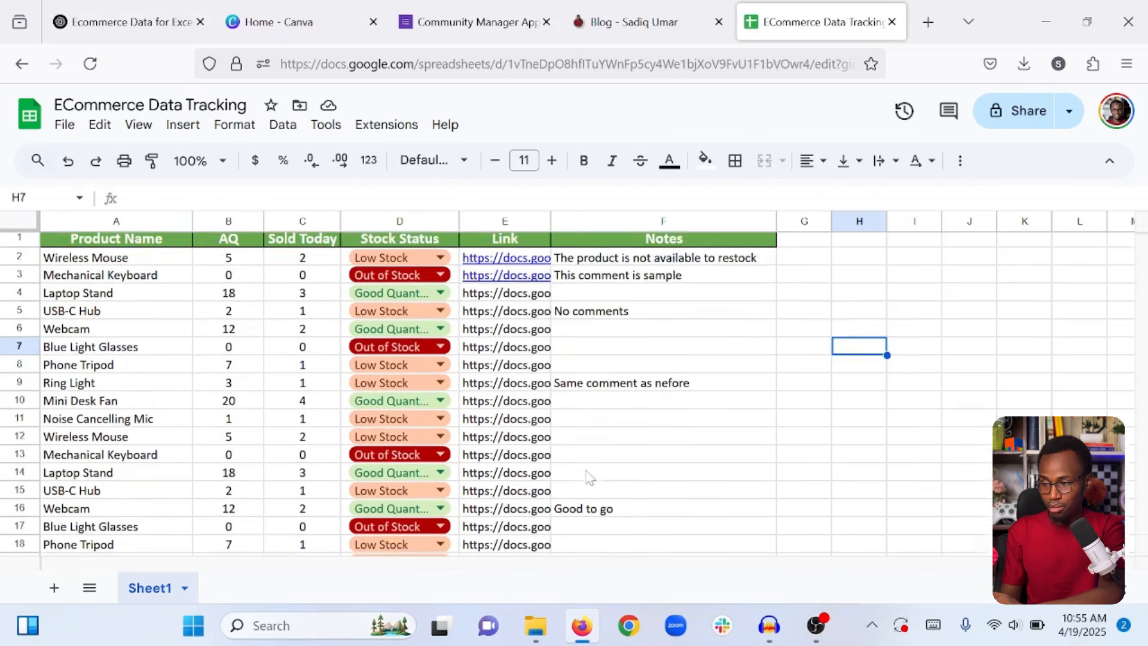
{"action": "scroll", "coordinate": [589, 478], "scroll_direction": "up", "scroll_amount": 1}
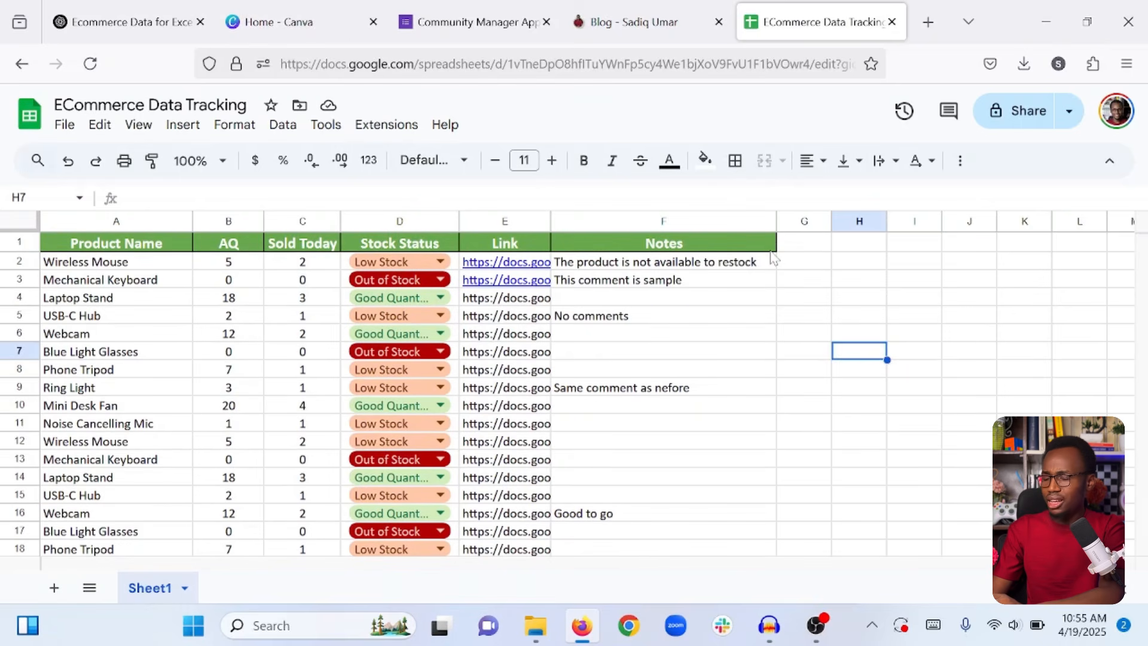
{"action": "mouse_move", "coordinate": [486, 276]}
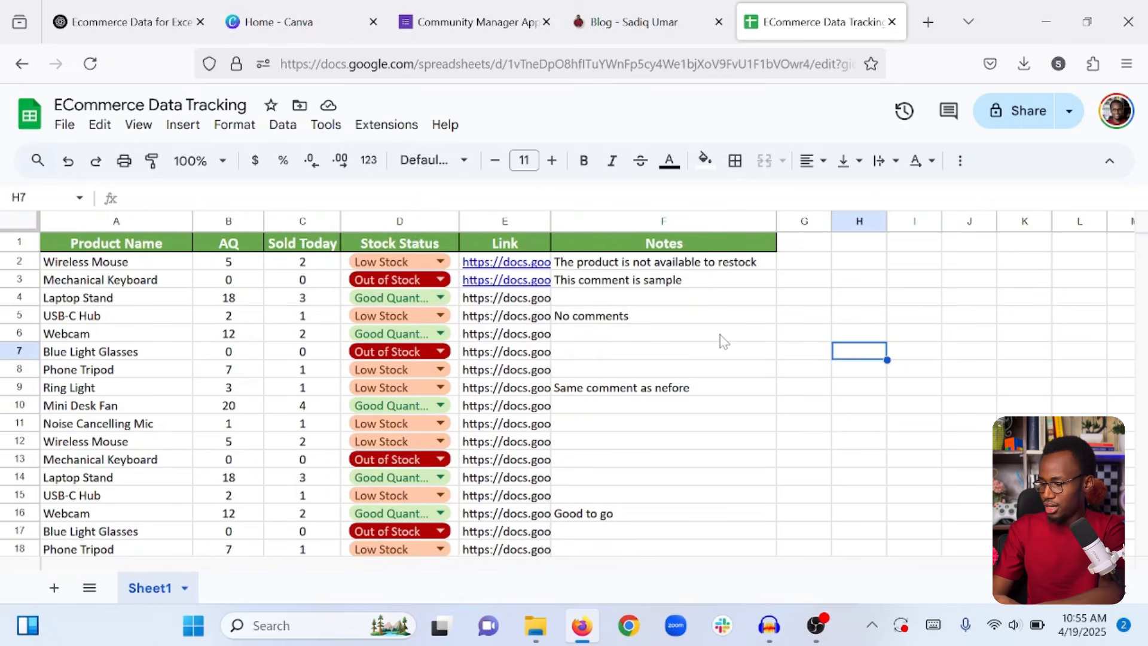
Screenshot columns A–F with headers and column letters, and download it as PNG.
{"action": "key", "text": "ctrl+shift+s"}
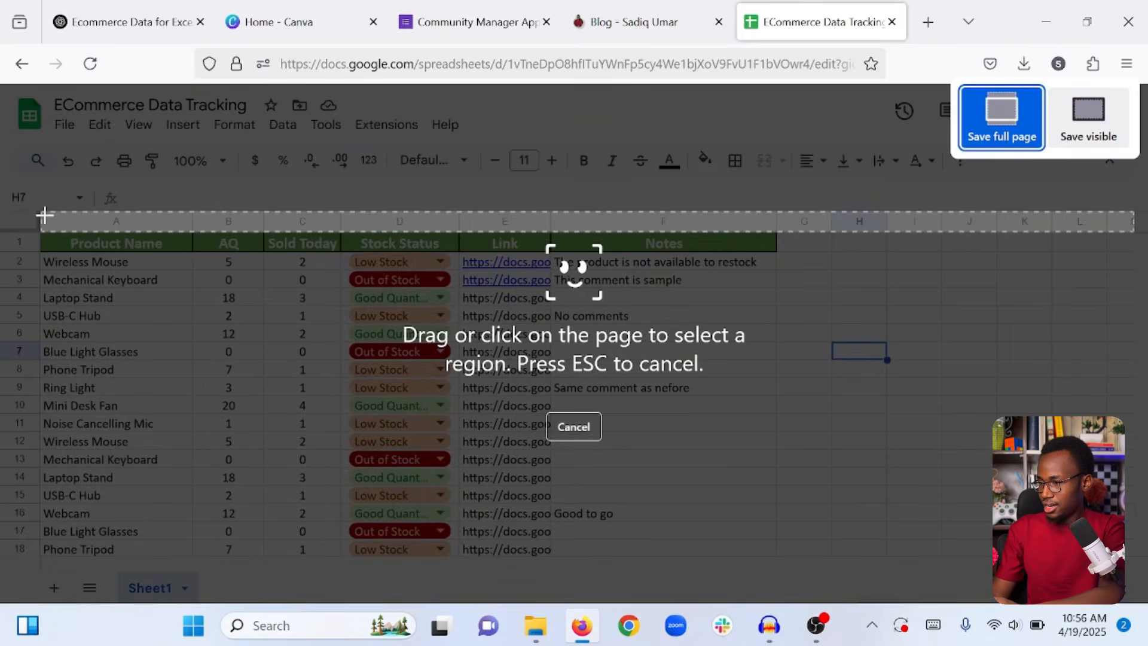
{"action": "left_click", "coordinate": [48, 217]}
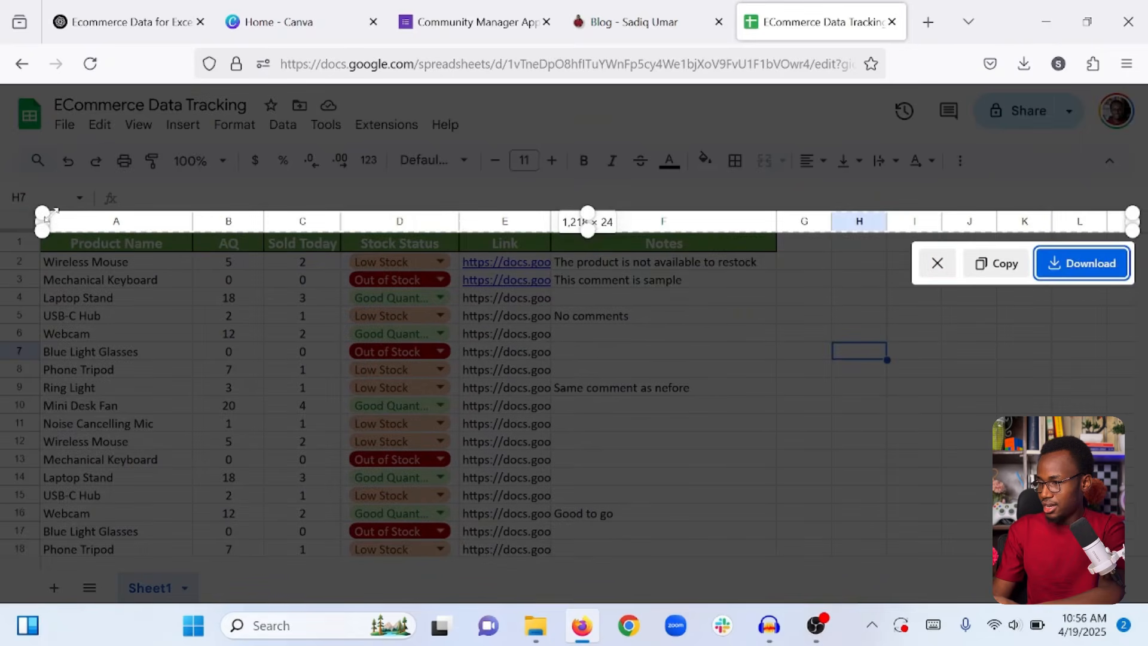
{"action": "left_click_drag", "start_coordinate": [456, 231], "coordinate": [452, 600]}
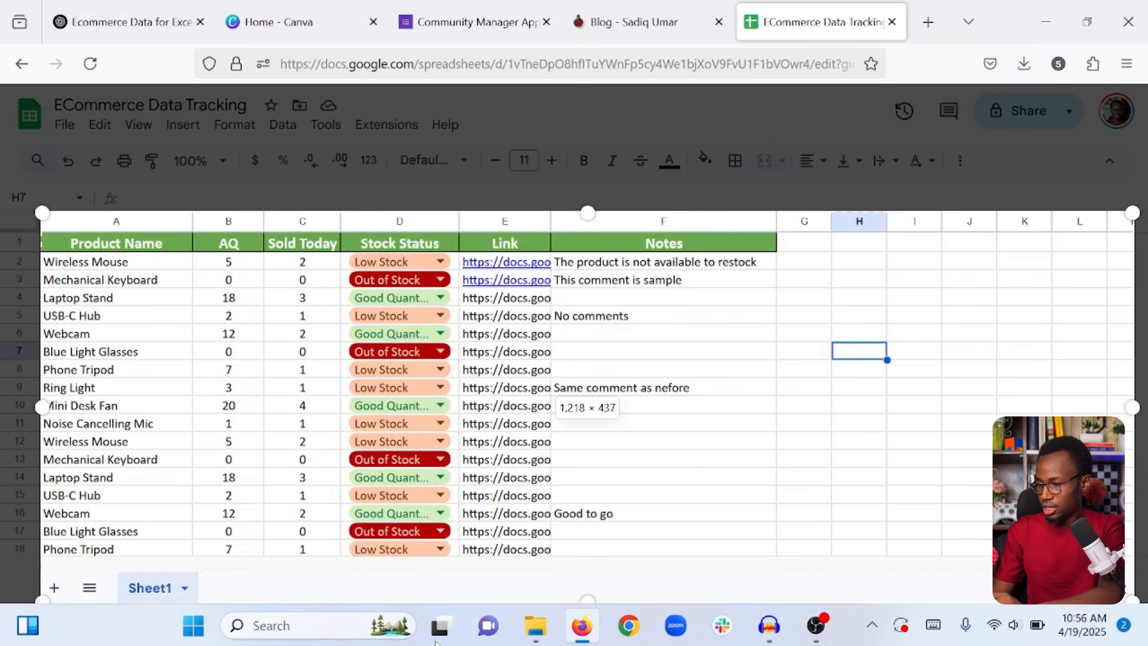
{"action": "left_click_drag", "start_coordinate": [42, 328], "coordinate": [1, 330]}
{"action": "left_click_drag", "start_coordinate": [328, 212], "coordinate": [327, 182]}
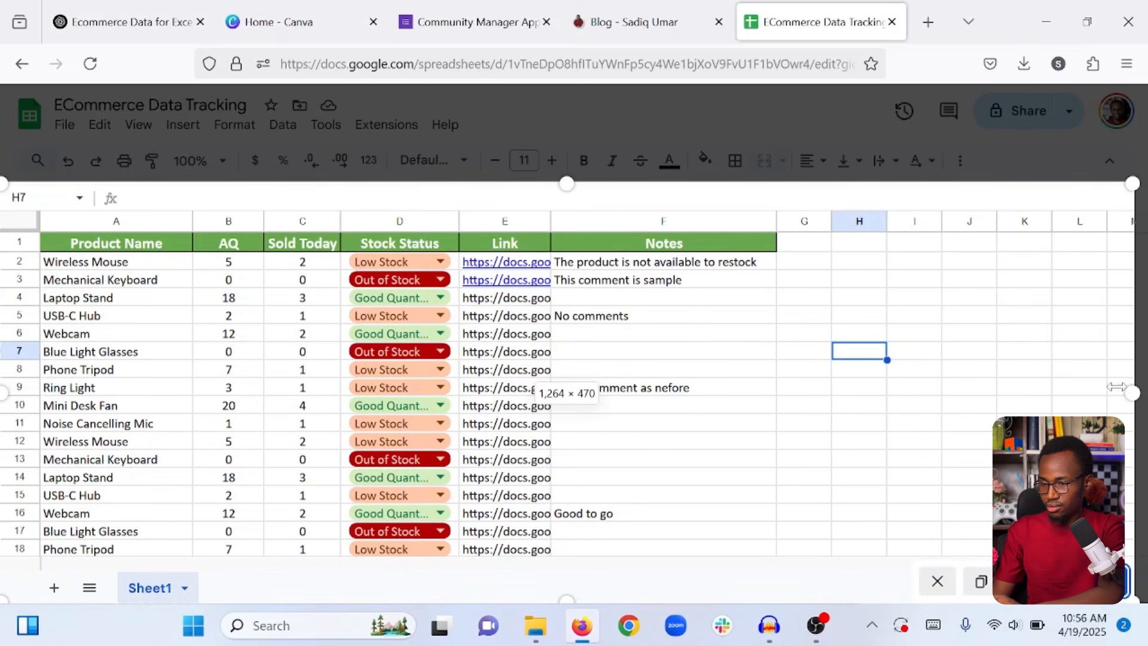
{"action": "left_click_drag", "start_coordinate": [1133, 393], "coordinate": [777, 385]}
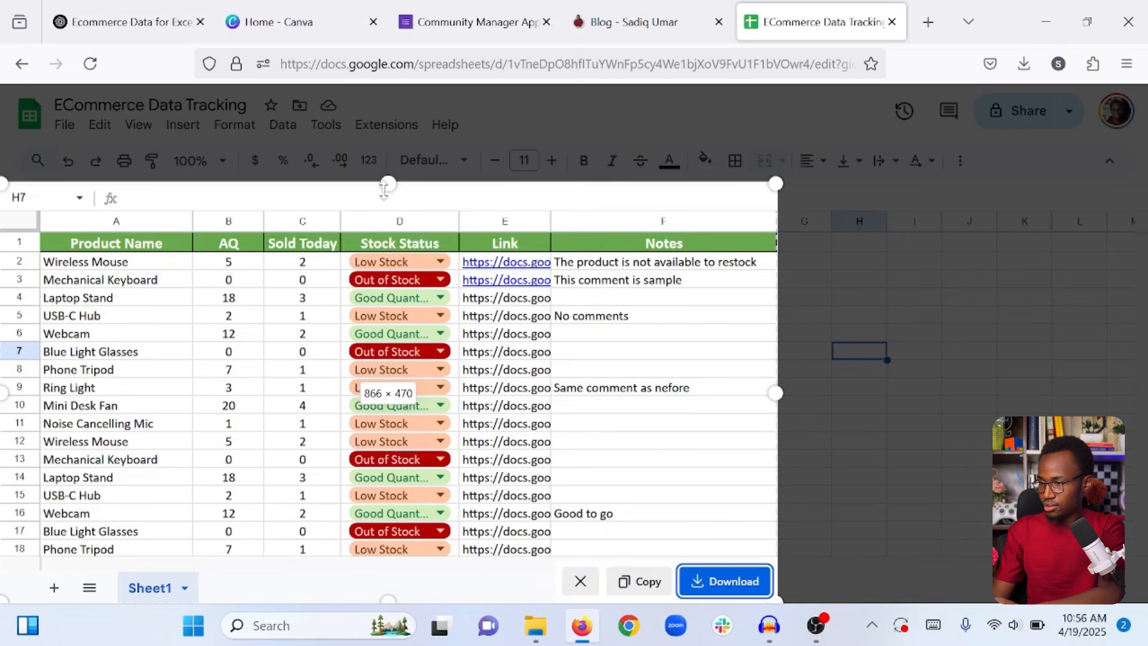
{"action": "left_click_drag", "start_coordinate": [377, 183], "coordinate": [376, 187]}
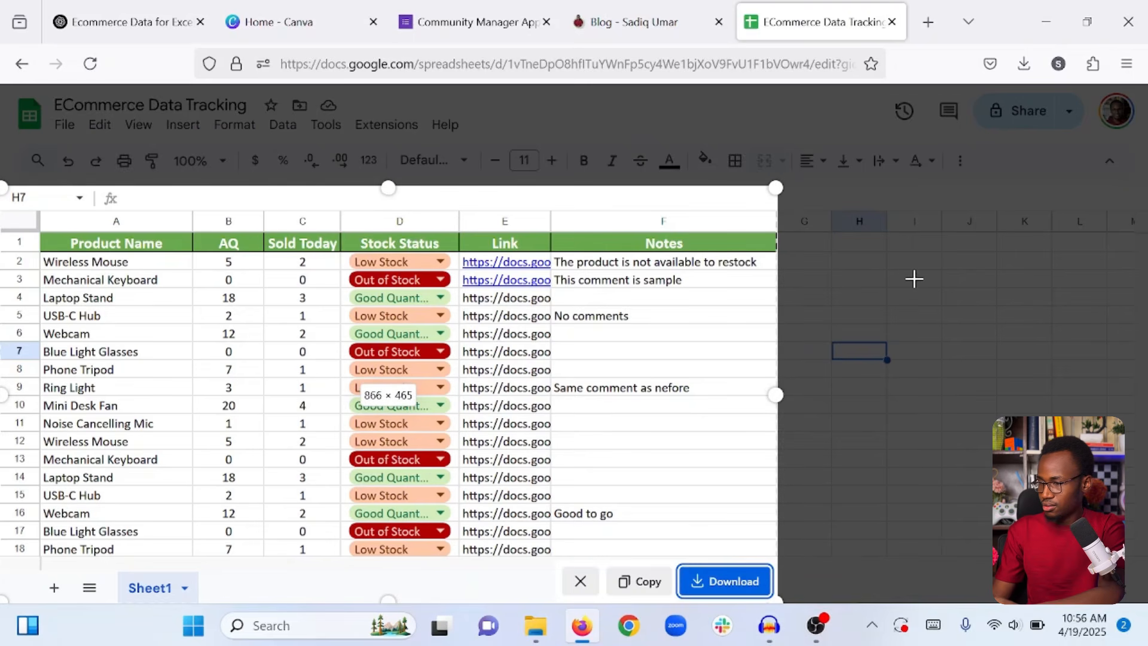
{"action": "left_click", "coordinate": [733, 583]}
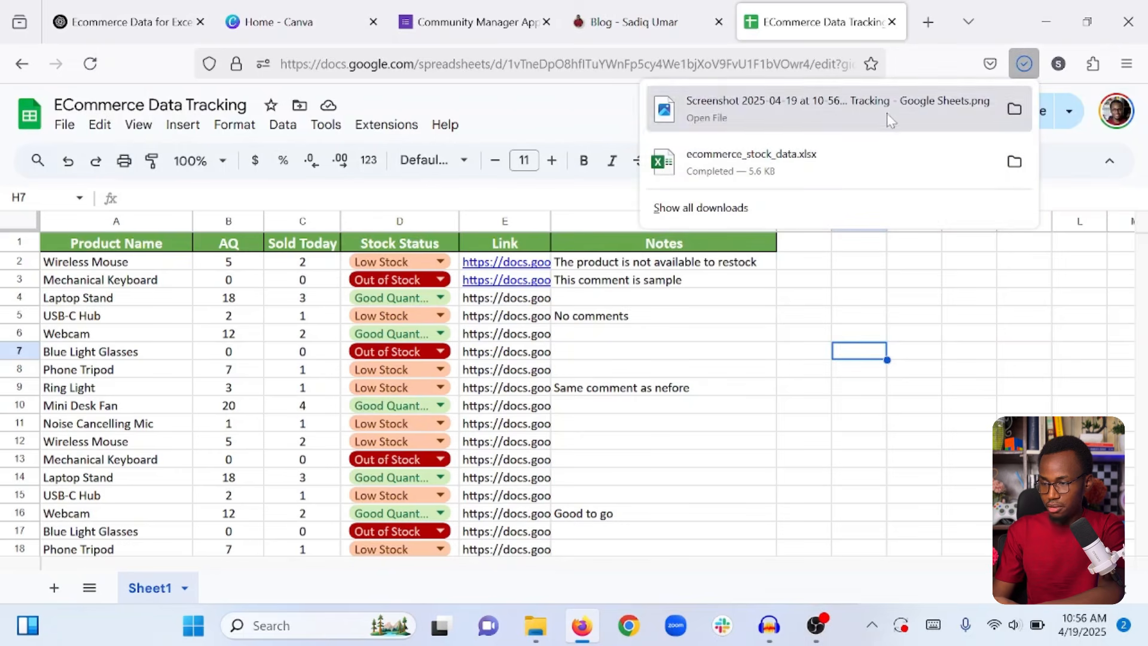
From the Canva home page, create a custom-size blank design of 1920 × 1080 px.
{"action": "left_click", "coordinate": [286, 7]}
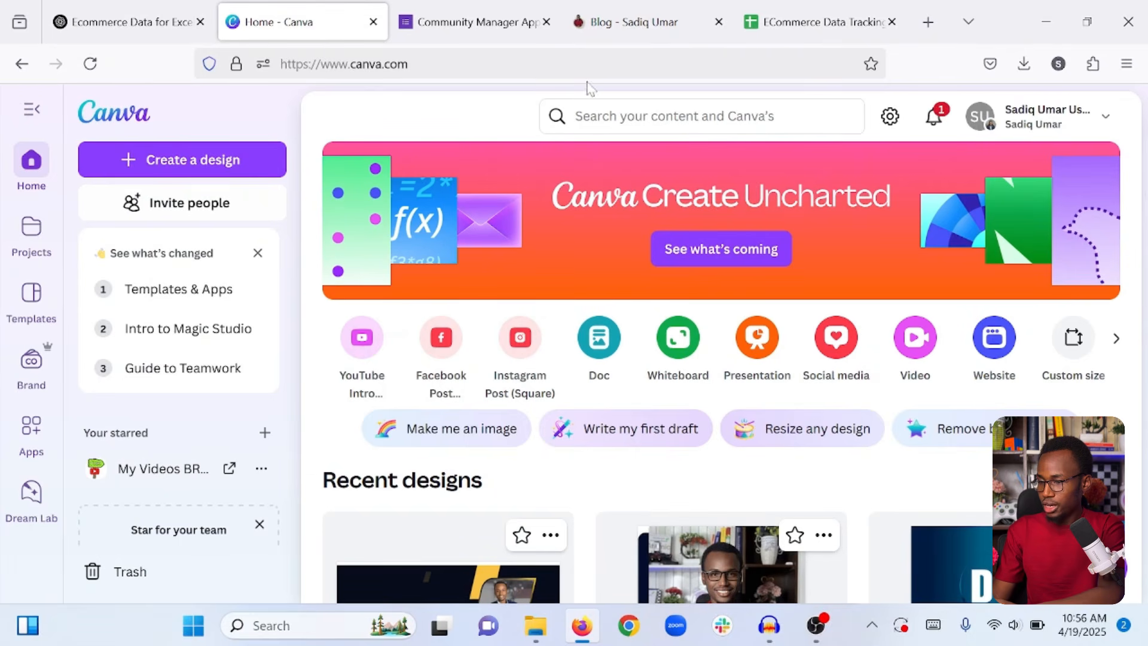
{"action": "left_click", "coordinate": [176, 159]}
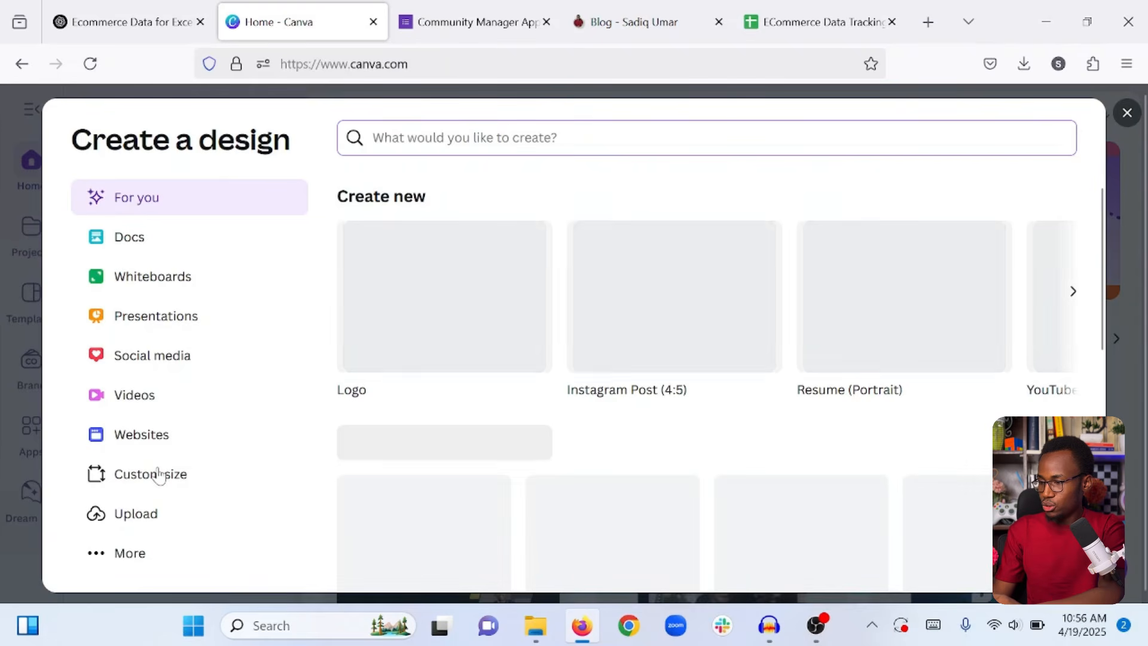
{"action": "left_click", "coordinate": [159, 476]}
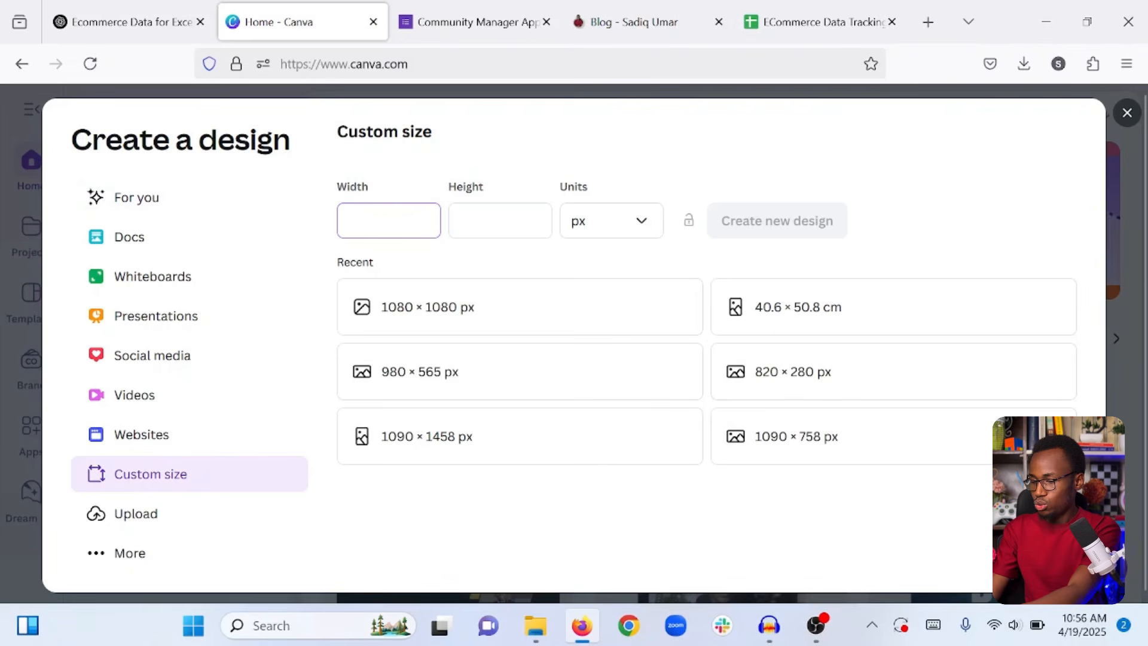
{"action": "type", "text": "1920"}
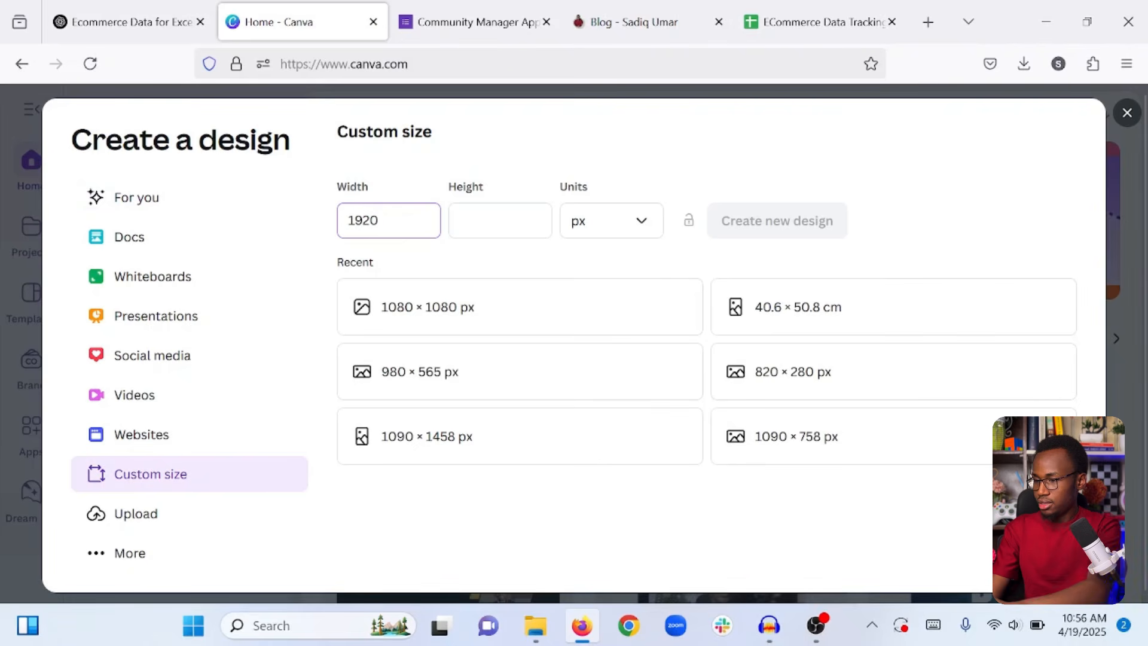
{"action": "left_click", "coordinate": [460, 220]}
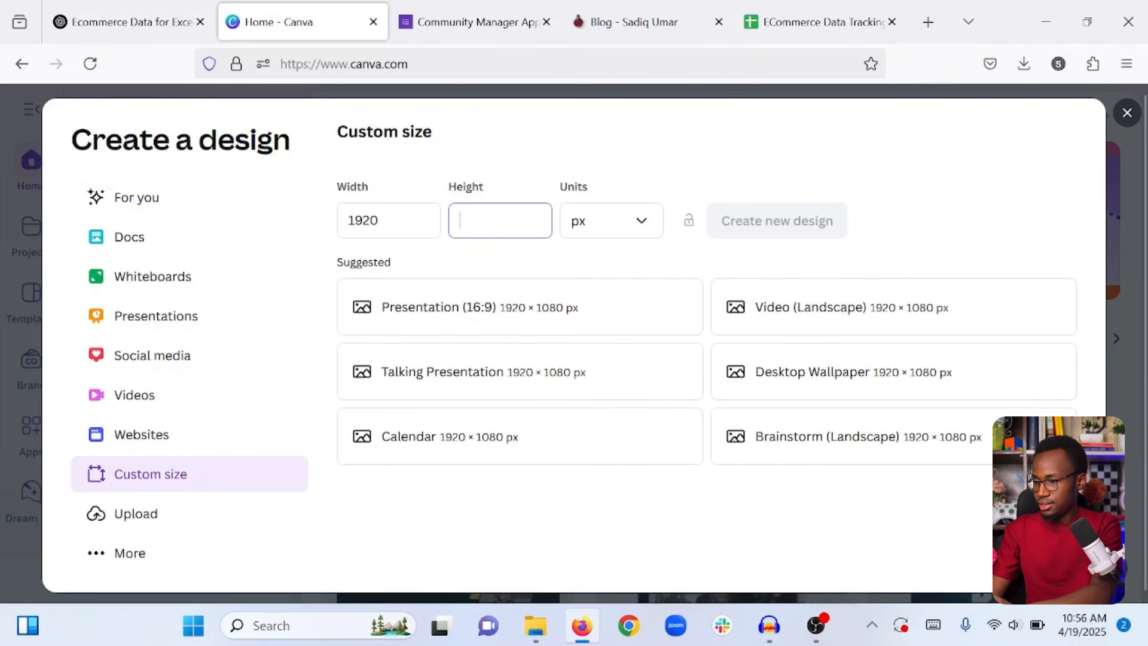
{"action": "type", "text": "1080"}
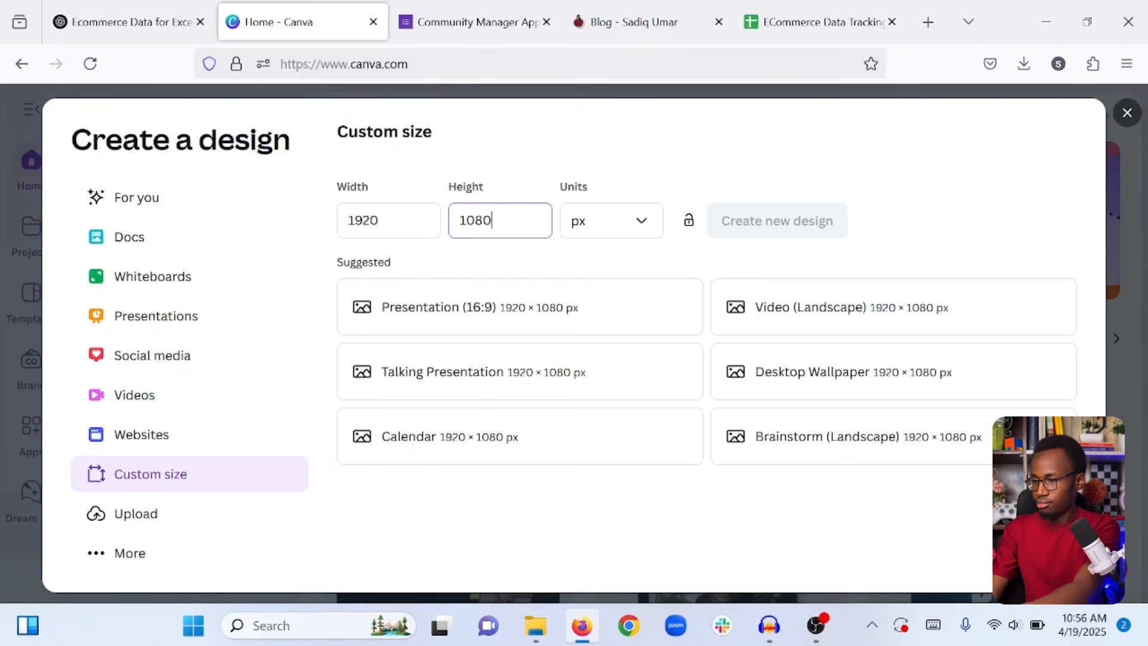
{"action": "left_click", "coordinate": [703, 147]}
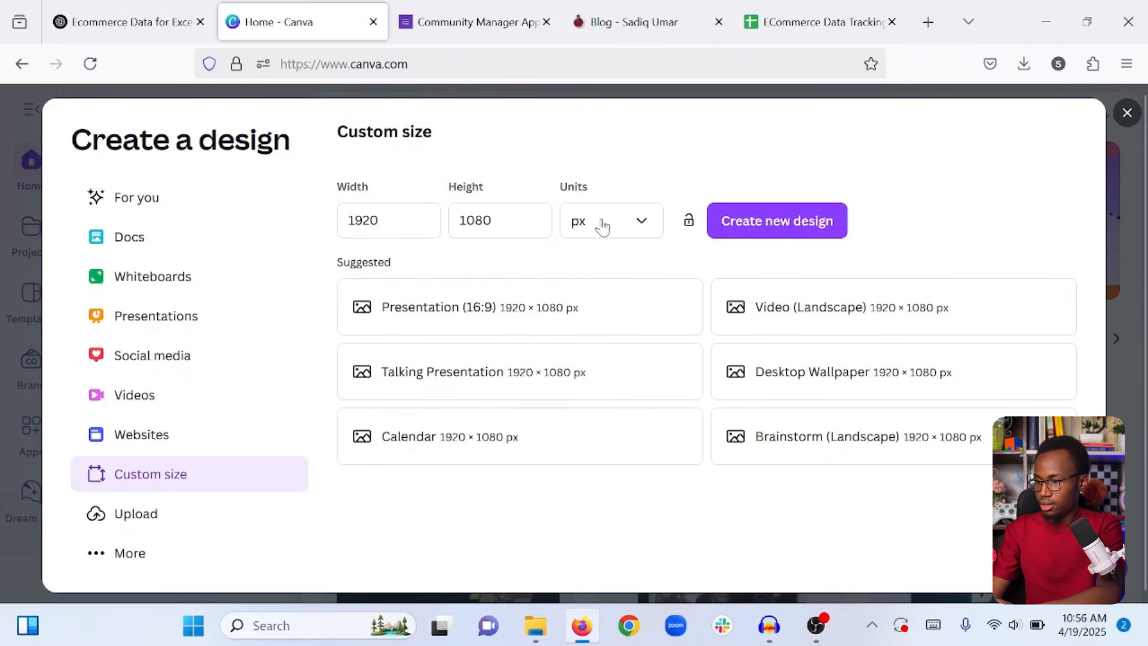
{"action": "left_click", "coordinate": [770, 229]}
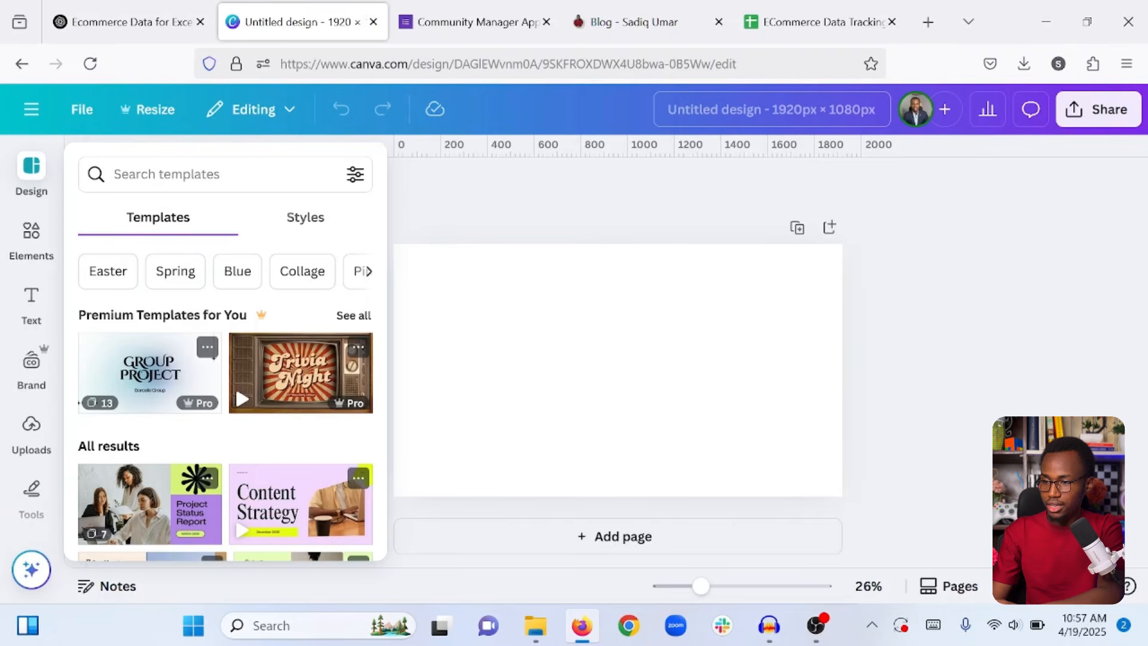
{"action": "left_click", "coordinate": [771, 109]}
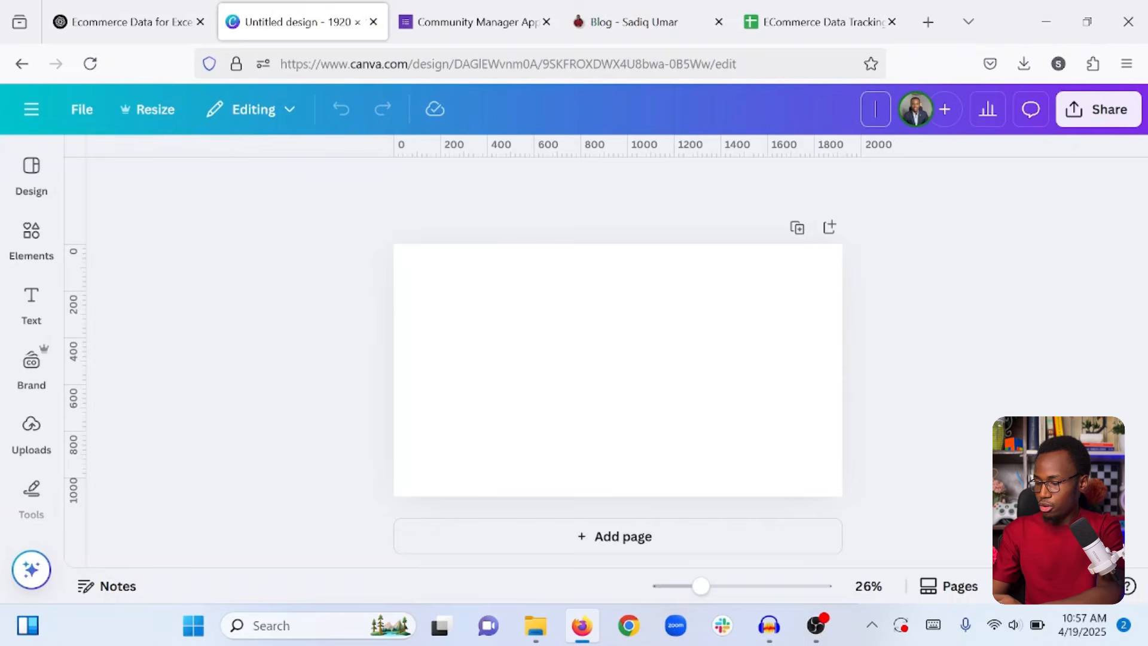
Title the design 'Data Entry Work Samples' and place the uploaded spreadsheet screenshot from Downloads on the page.
{"action": "type", "text": "Da"}
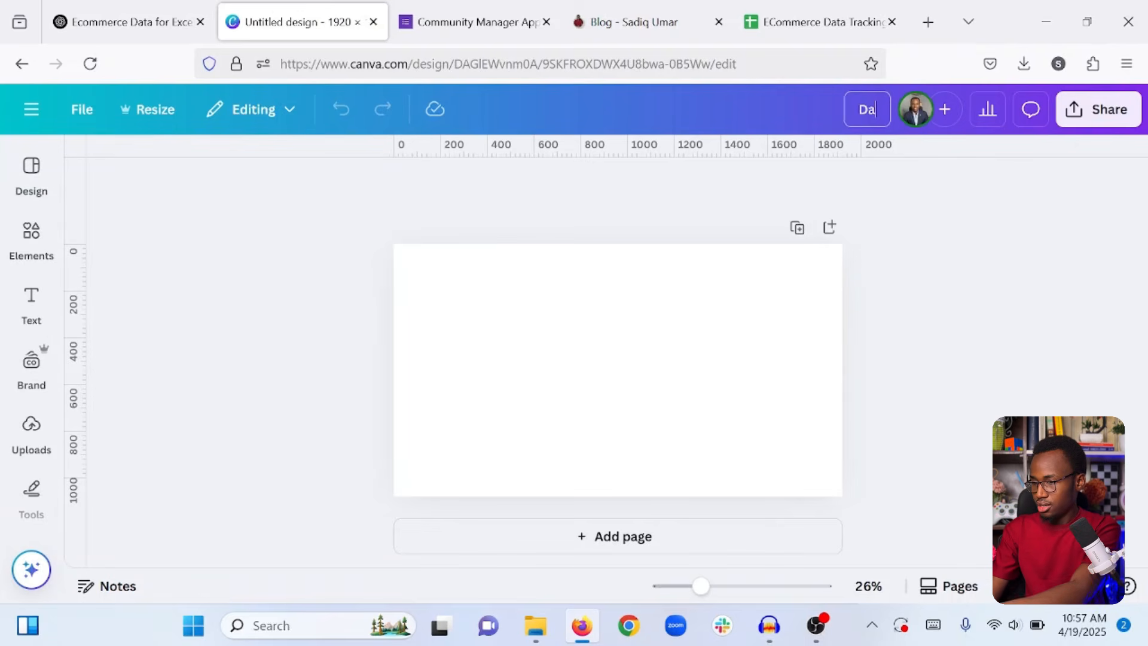
{"action": "type", "text": "ta Entry "}
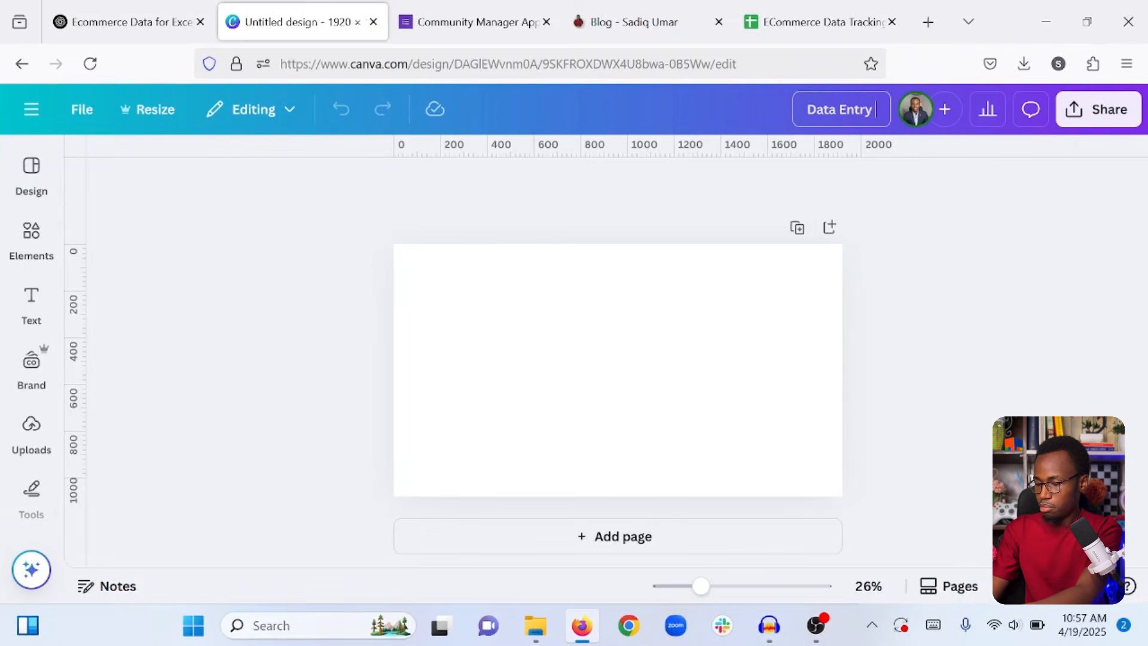
{"action": "type", "text": "Work Samples"}
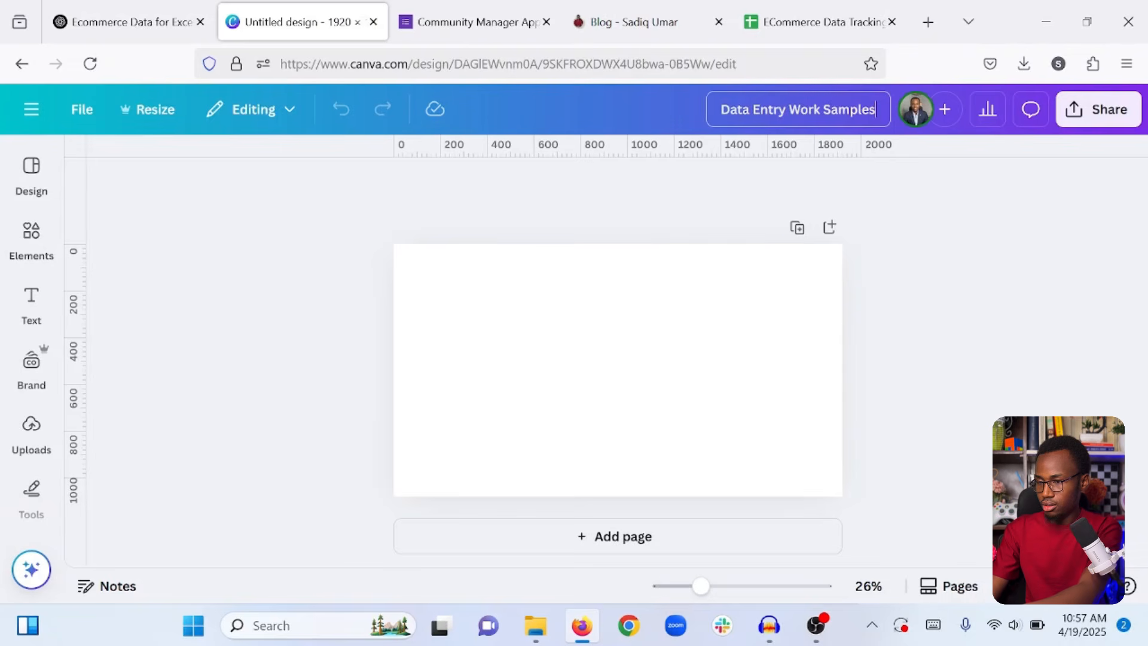
{"action": "key", "text": "Return"}
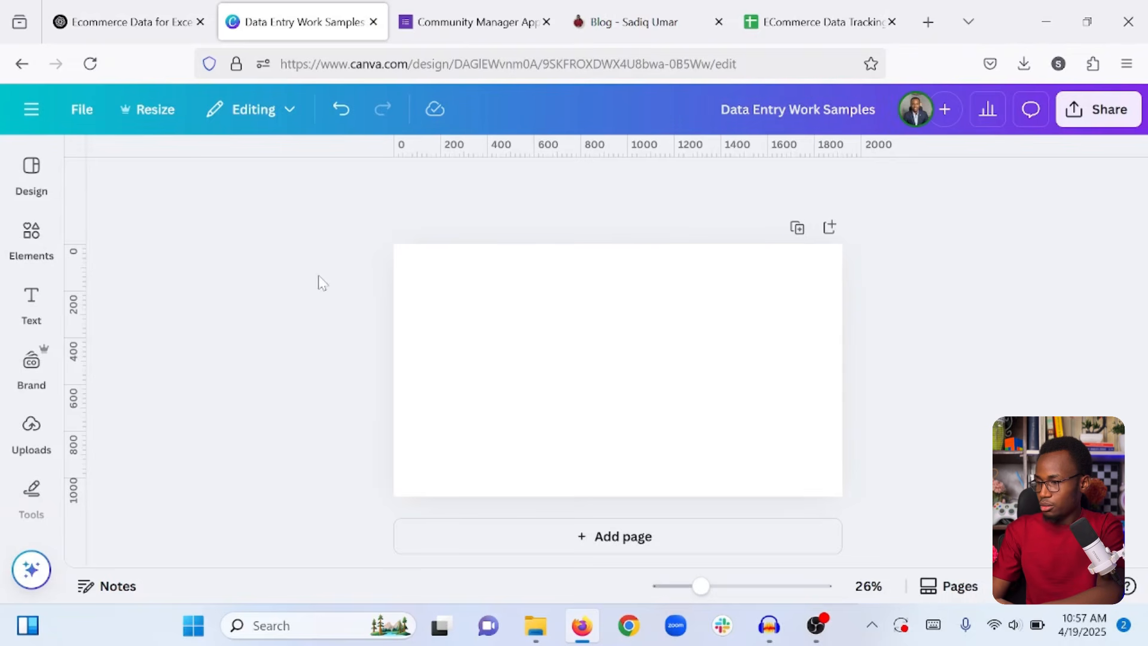
{"action": "left_click", "coordinate": [30, 446]}
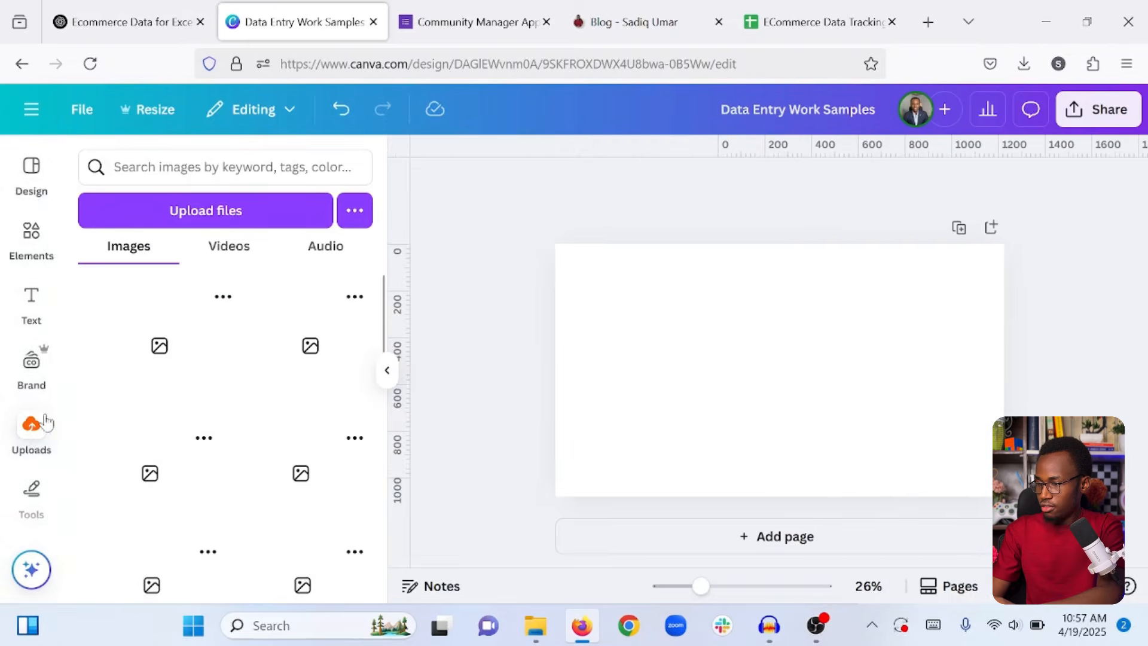
{"action": "left_click", "coordinate": [245, 210]}
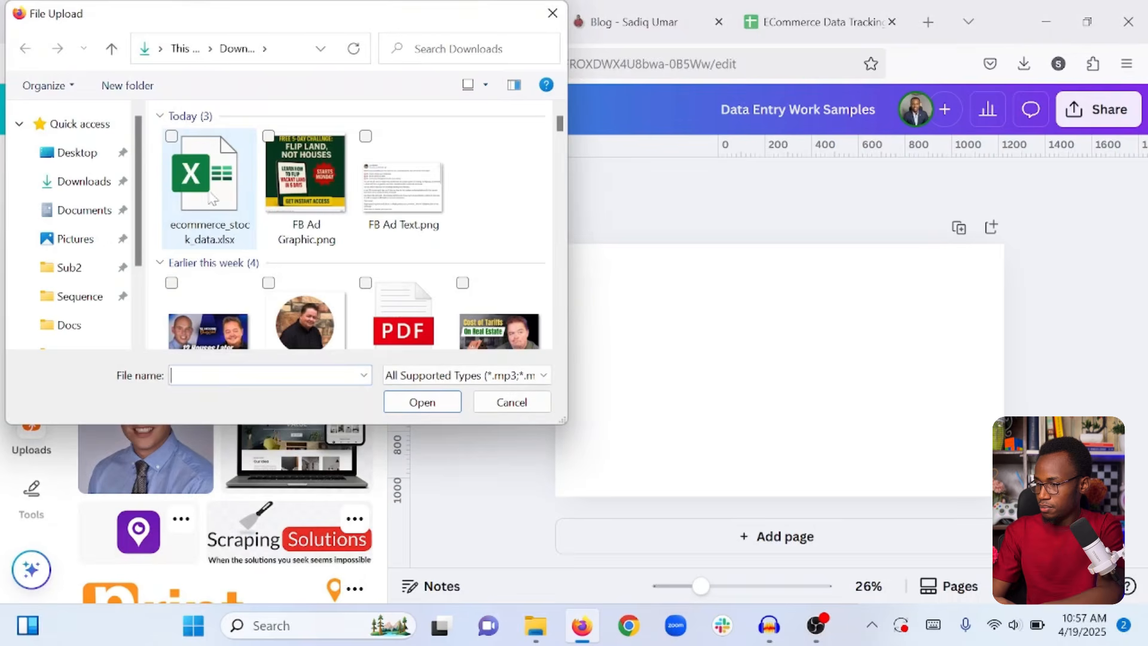
{"action": "left_click", "coordinate": [199, 184]}
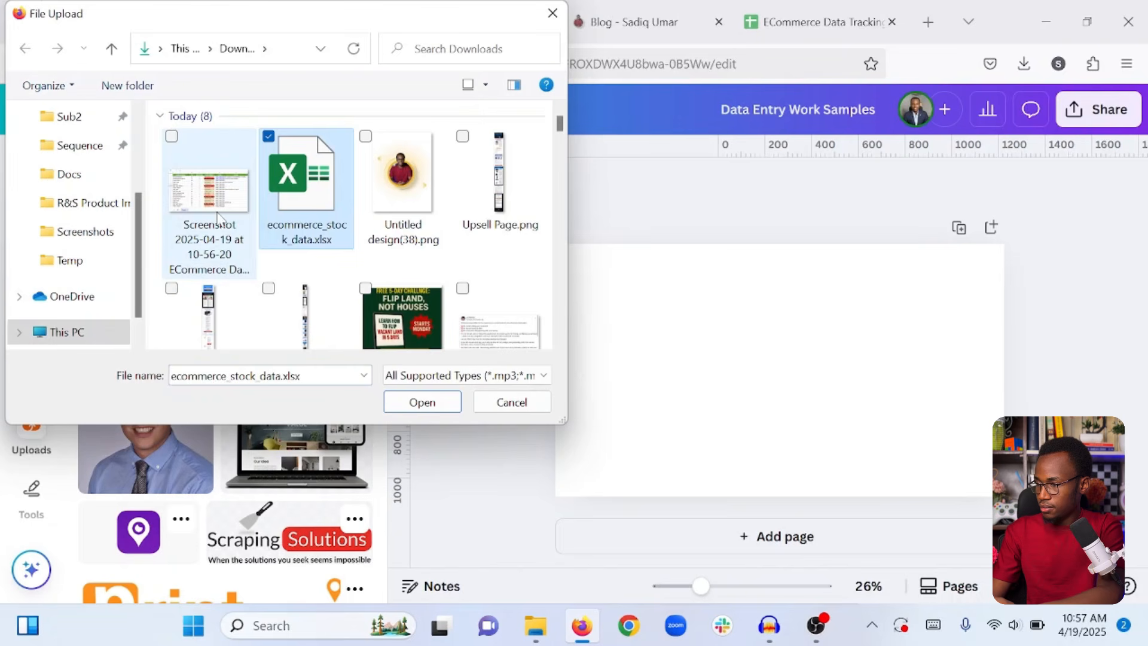
{"action": "left_click", "coordinate": [205, 183]}
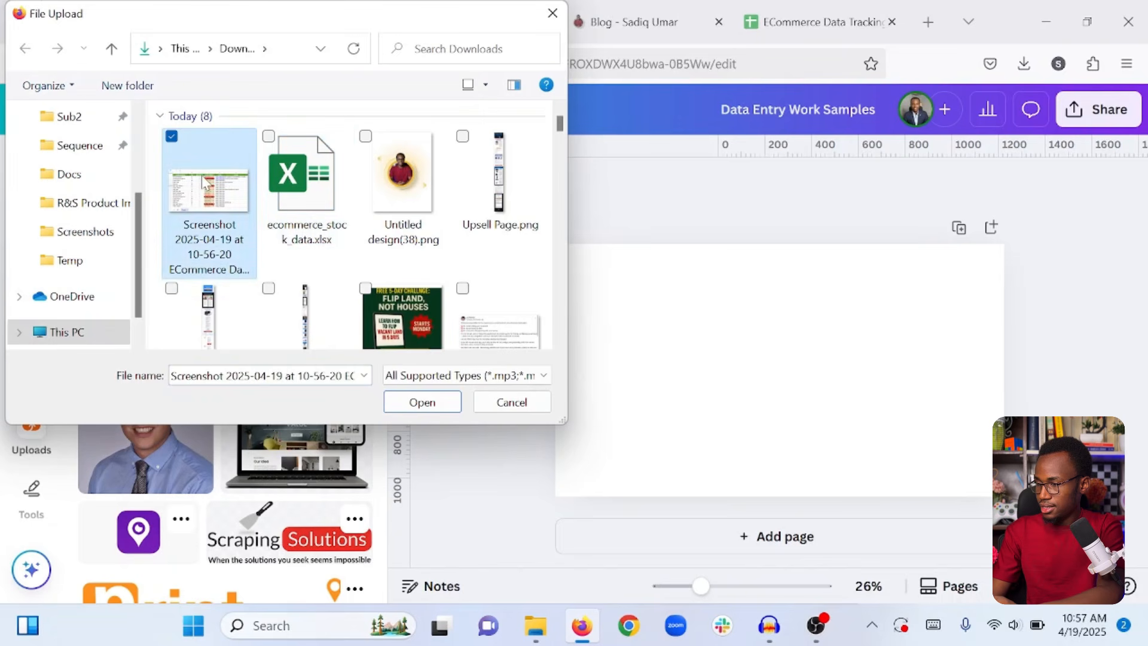
{"action": "left_click", "coordinate": [439, 402]}
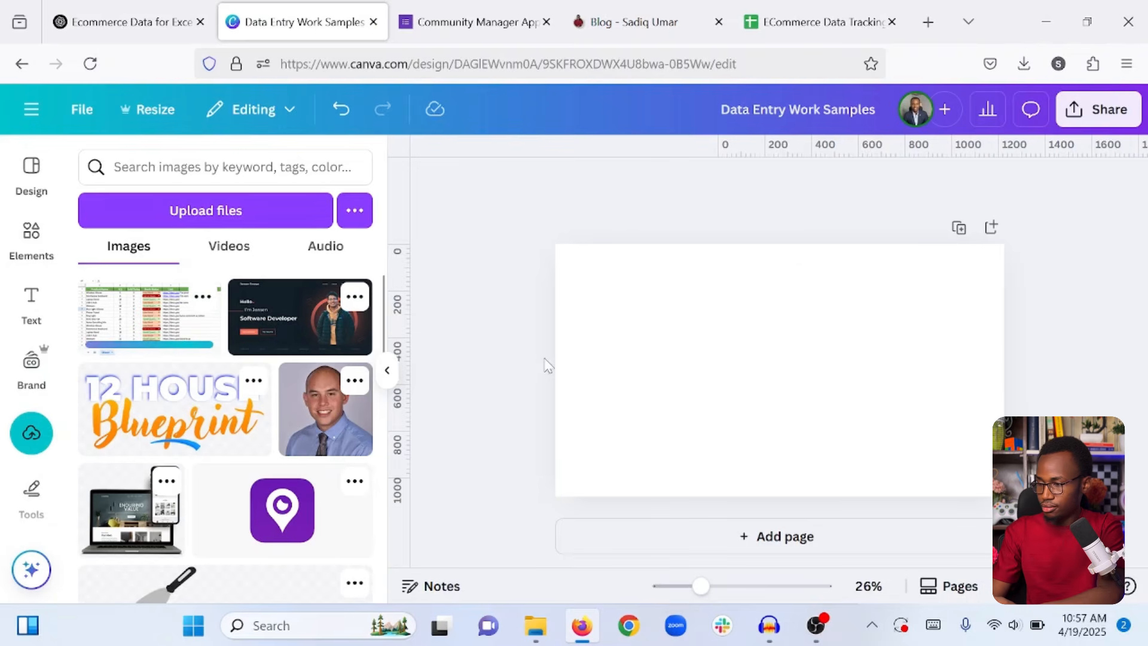
{"action": "left_click", "coordinate": [595, 388]}
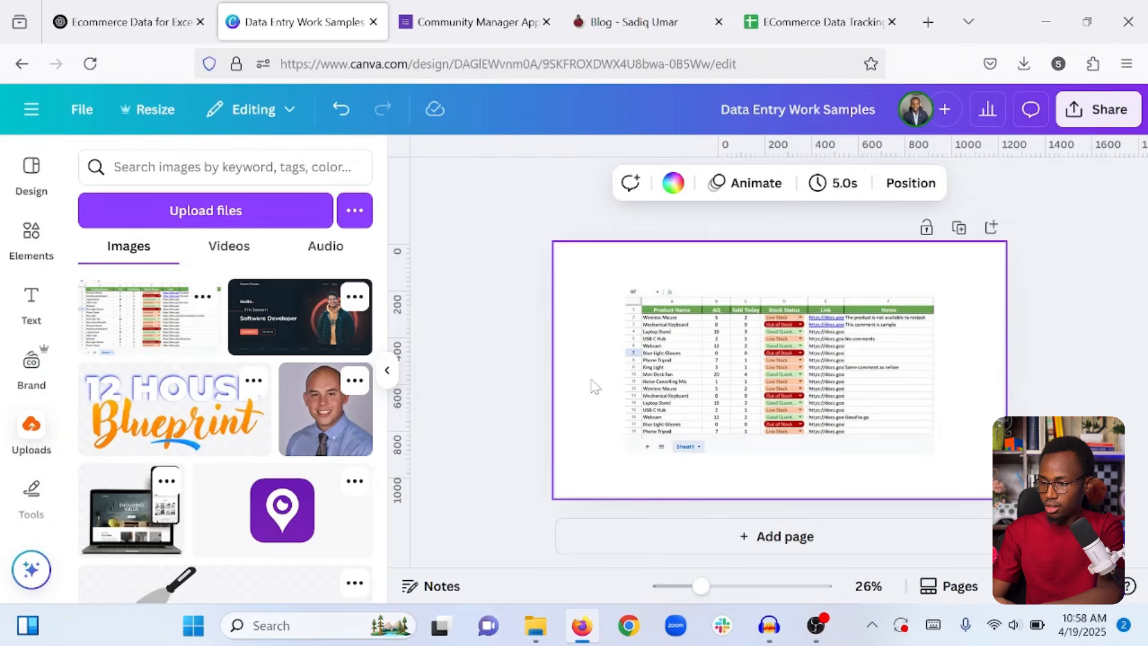
Search Photos for 'ecommerce' and set the laptop-and-shopping-cart photo as the page background.
{"action": "left_click", "coordinate": [708, 393]}
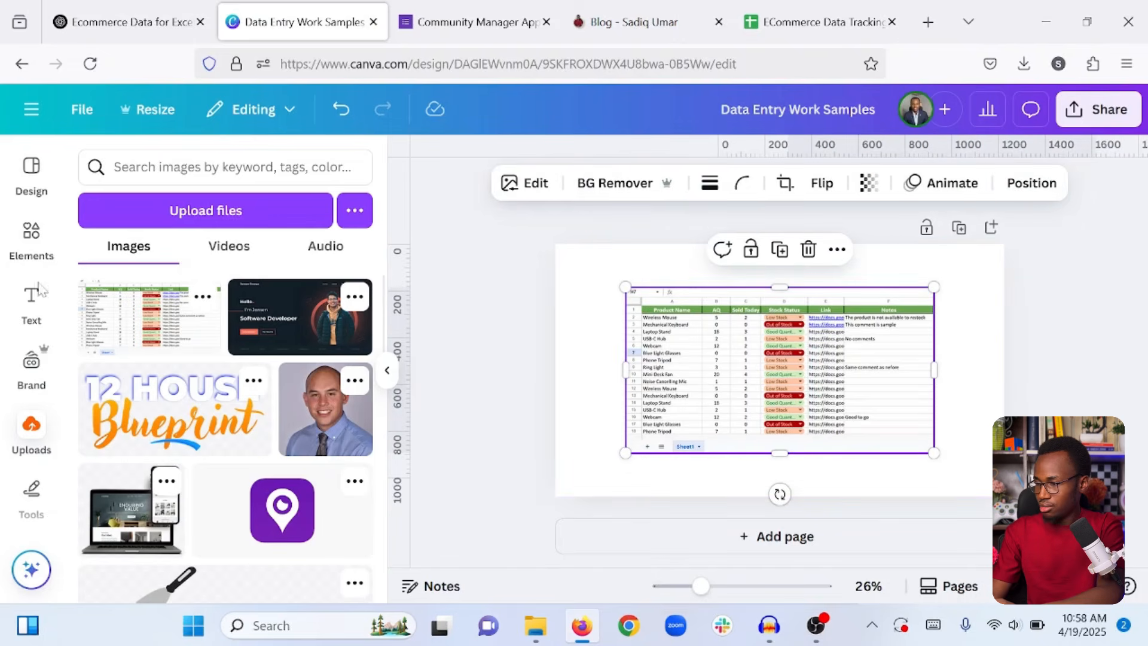
{"action": "scroll", "coordinate": [13, 375], "scroll_direction": "down", "scroll_amount": 5}
{"action": "scroll", "coordinate": [24, 371], "scroll_direction": "down", "scroll_amount": 1}
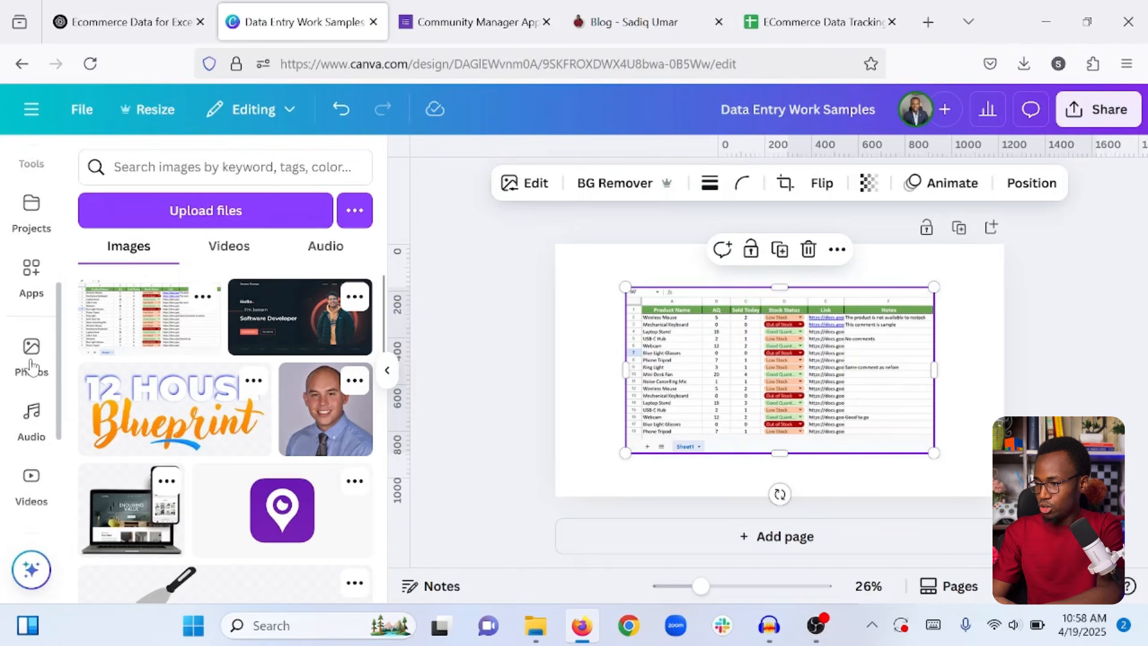
{"action": "left_click", "coordinate": [32, 359]}
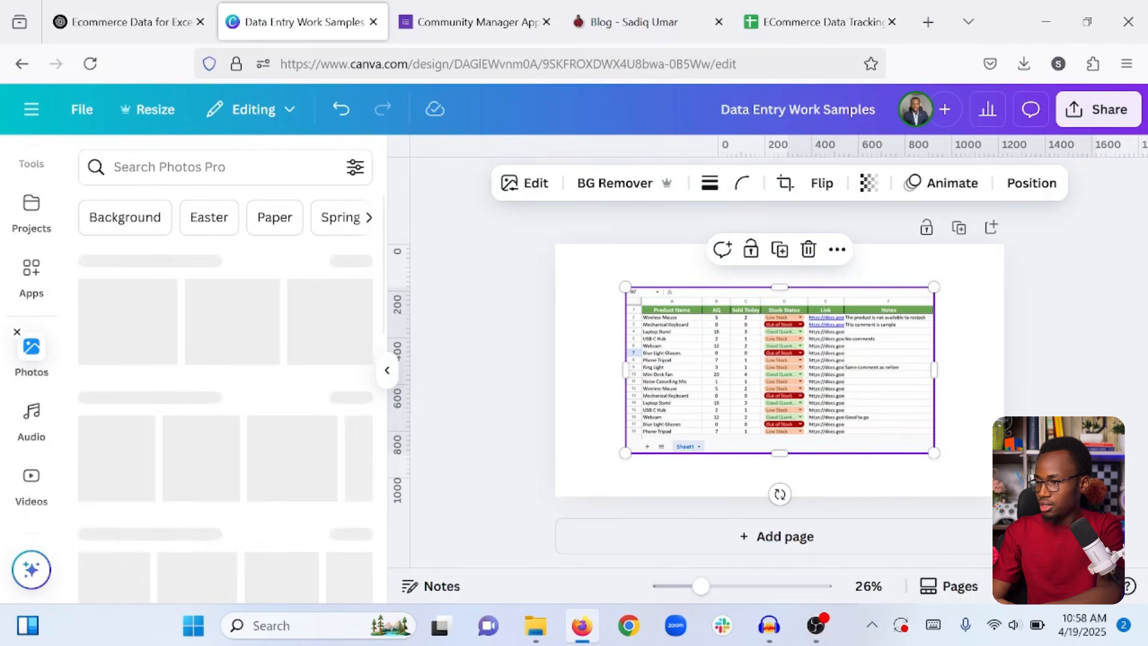
{"action": "left_click", "coordinate": [115, 167]}
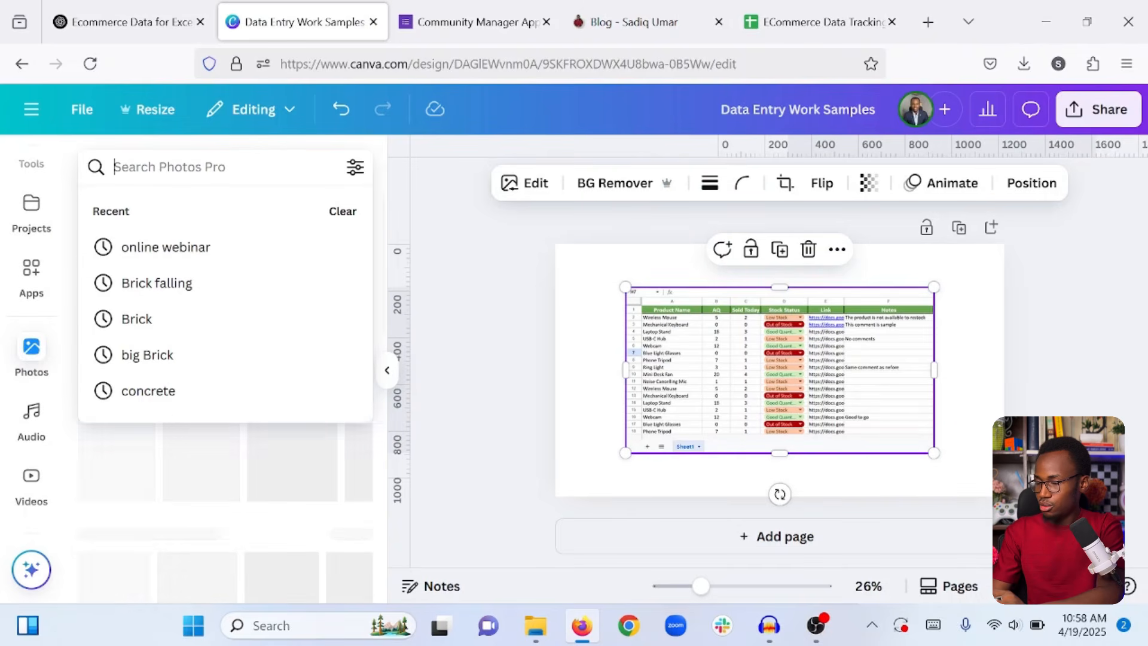
{"action": "type", "text": "ec"}
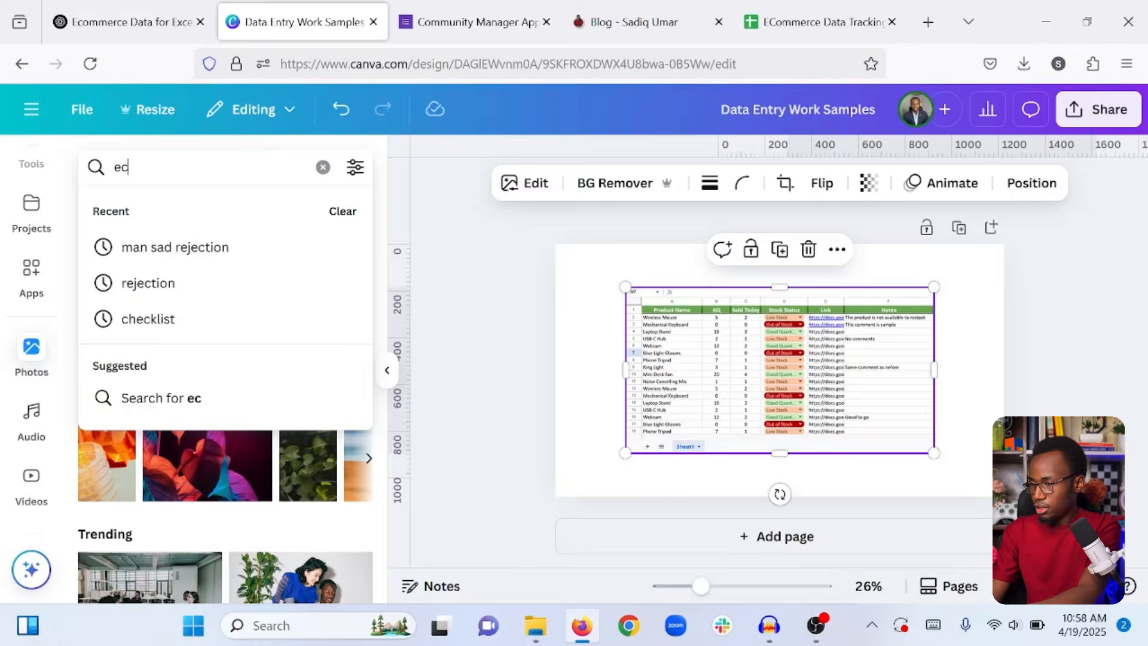
{"action": "type", "text": "ommerce"}
{"action": "key", "text": "Return"}
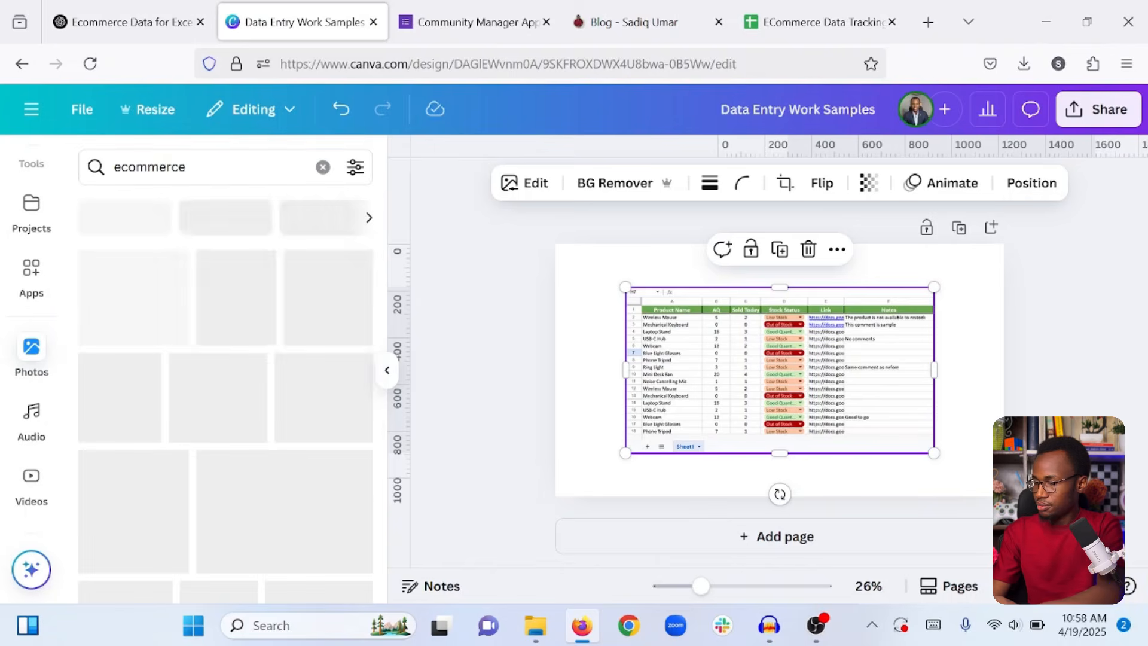
{"action": "left_click", "coordinate": [161, 295]}
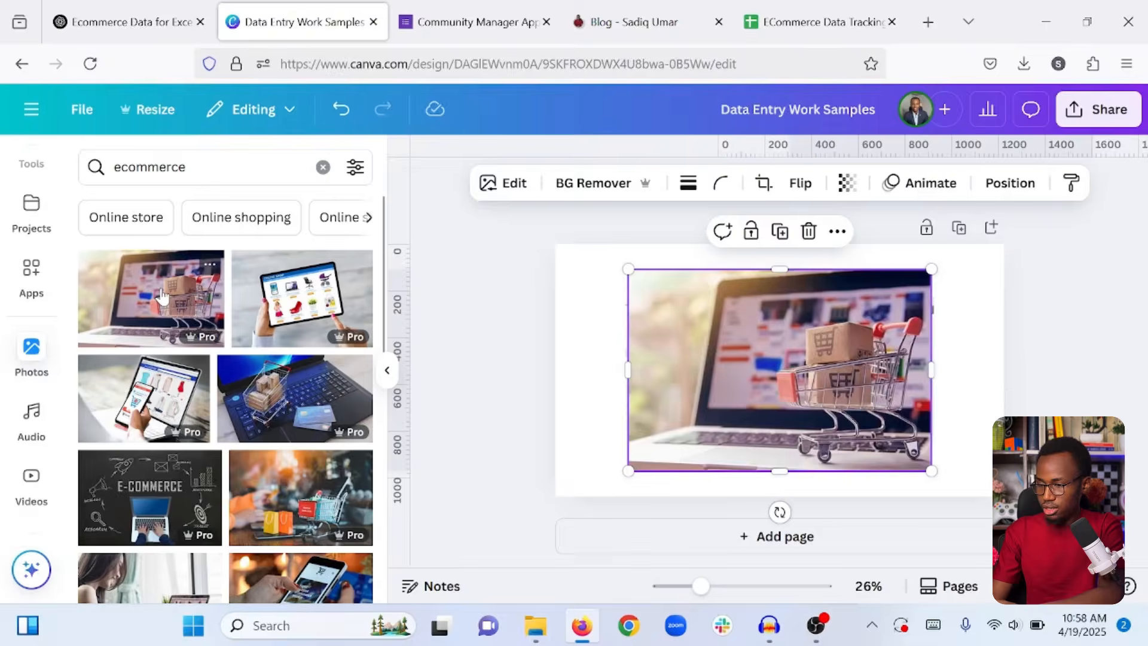
{"action": "right_click", "coordinate": [654, 285]}
{"action": "left_click", "coordinate": [724, 590]}
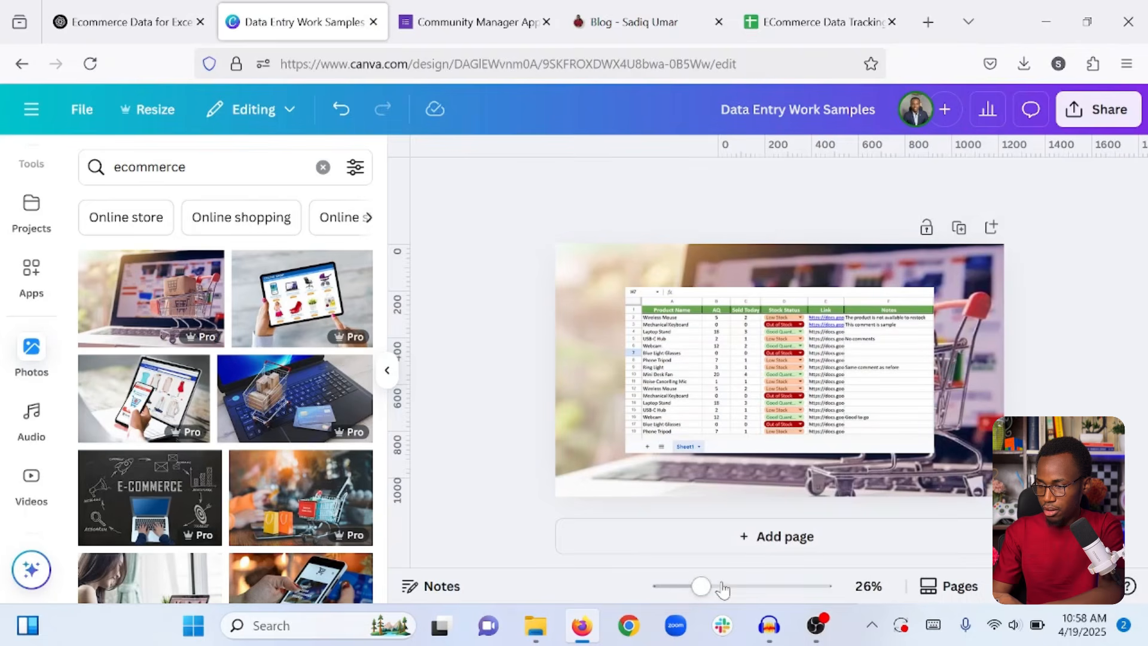
Apply a whole-image Blur effect at intensity 80 to the background photo.
{"action": "left_click", "coordinate": [591, 287]}
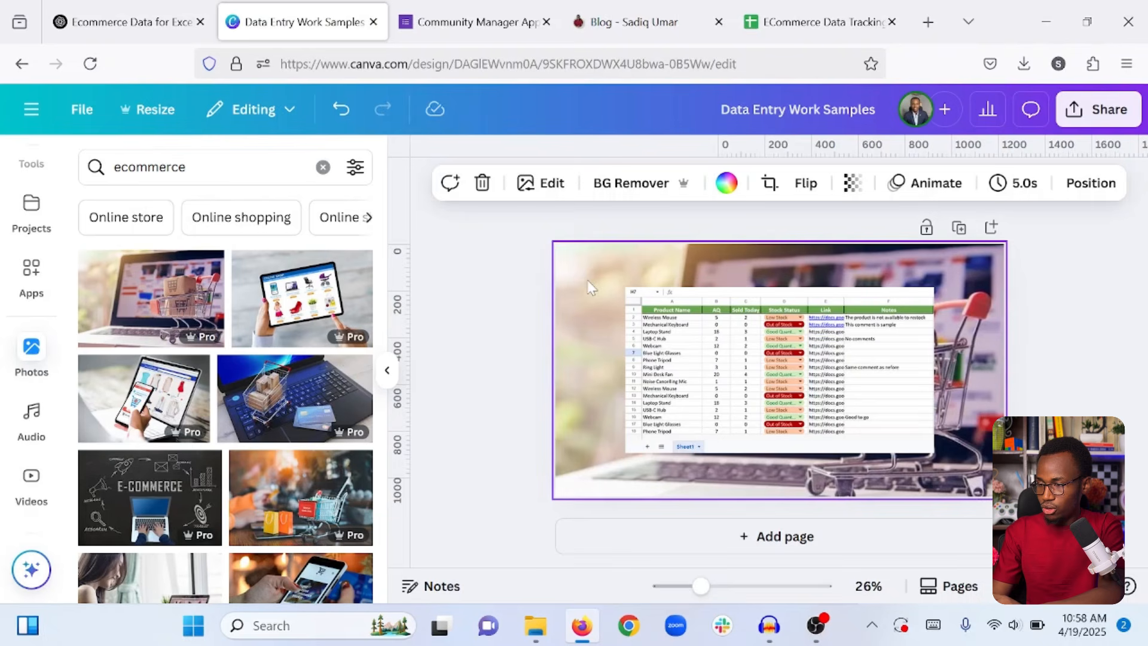
{"action": "left_click", "coordinate": [545, 183]}
{"action": "scroll", "coordinate": [125, 404], "scroll_direction": "down", "scroll_amount": 3}
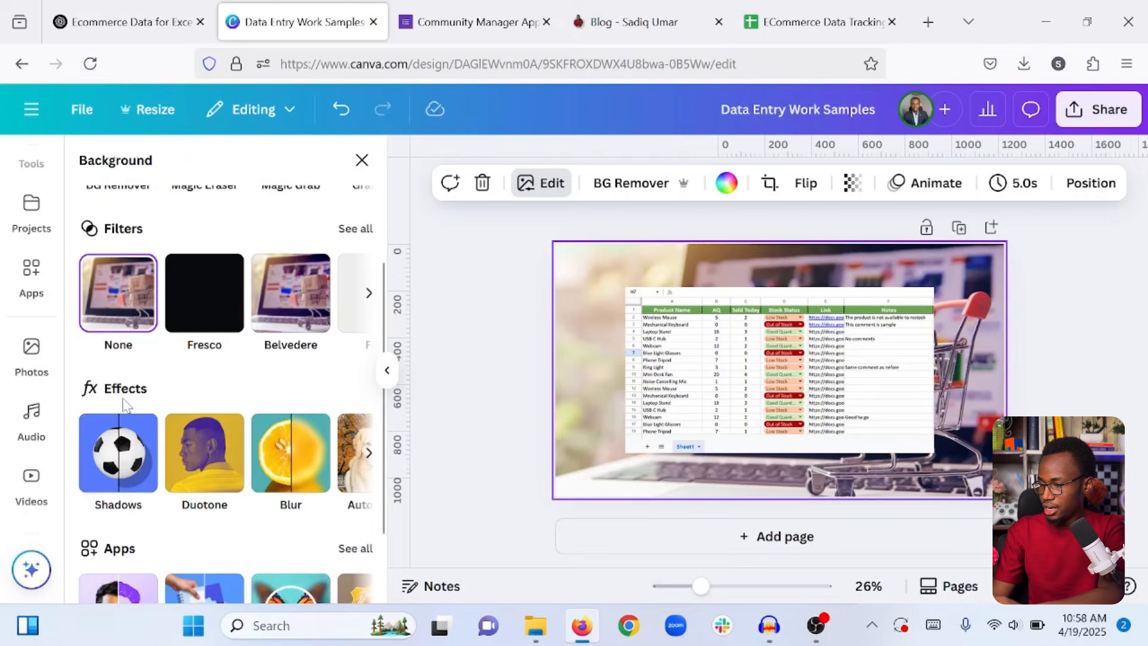
{"action": "scroll", "coordinate": [191, 497], "scroll_direction": "down", "scroll_amount": 2}
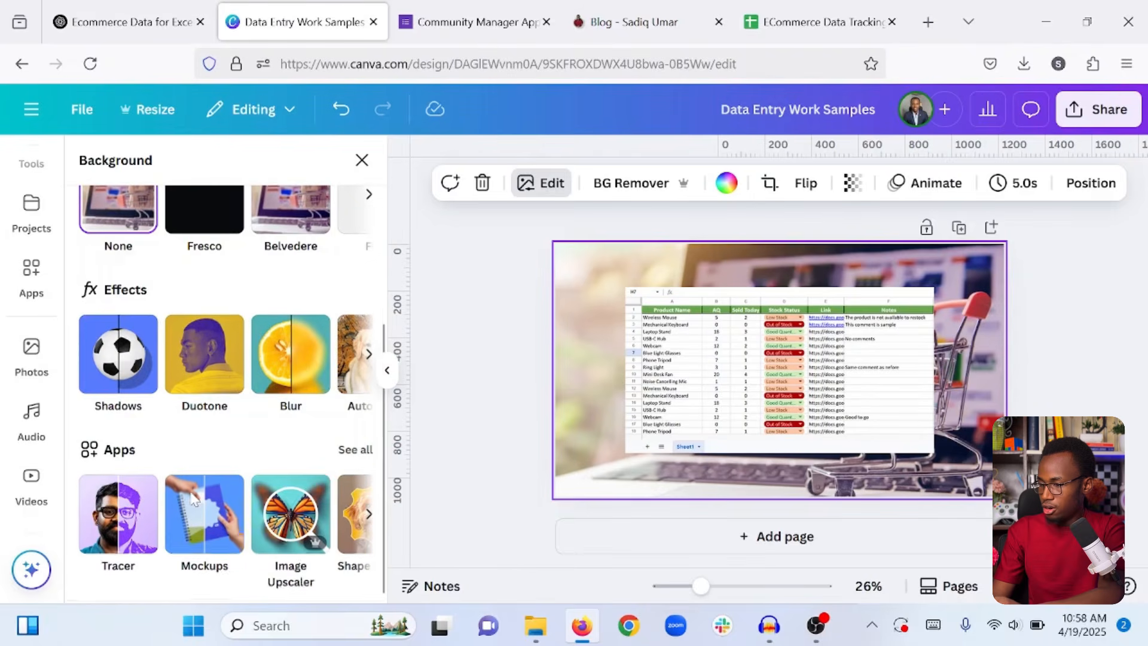
{"action": "left_click", "coordinate": [285, 353]}
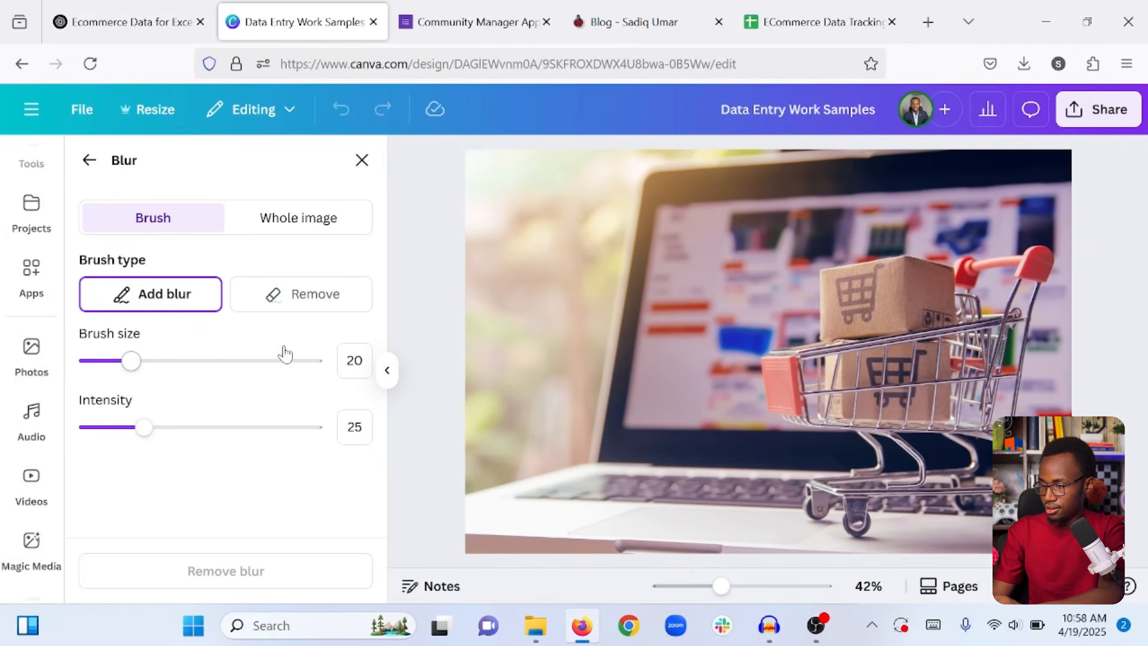
{"action": "left_click", "coordinate": [285, 222]}
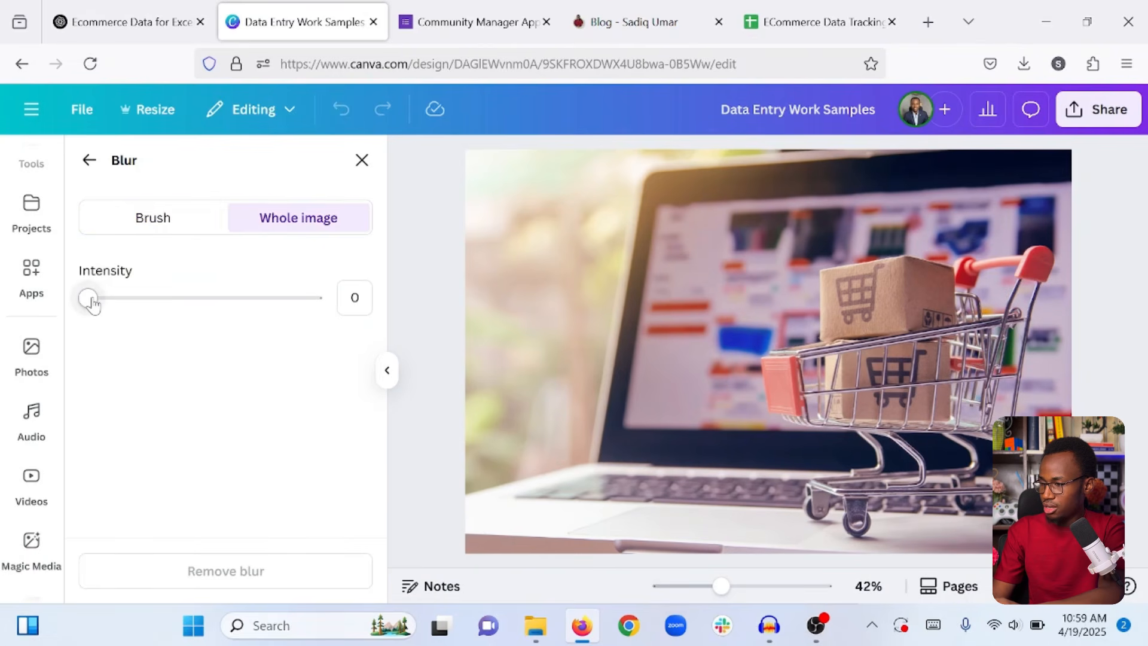
{"action": "left_click", "coordinate": [259, 304]}
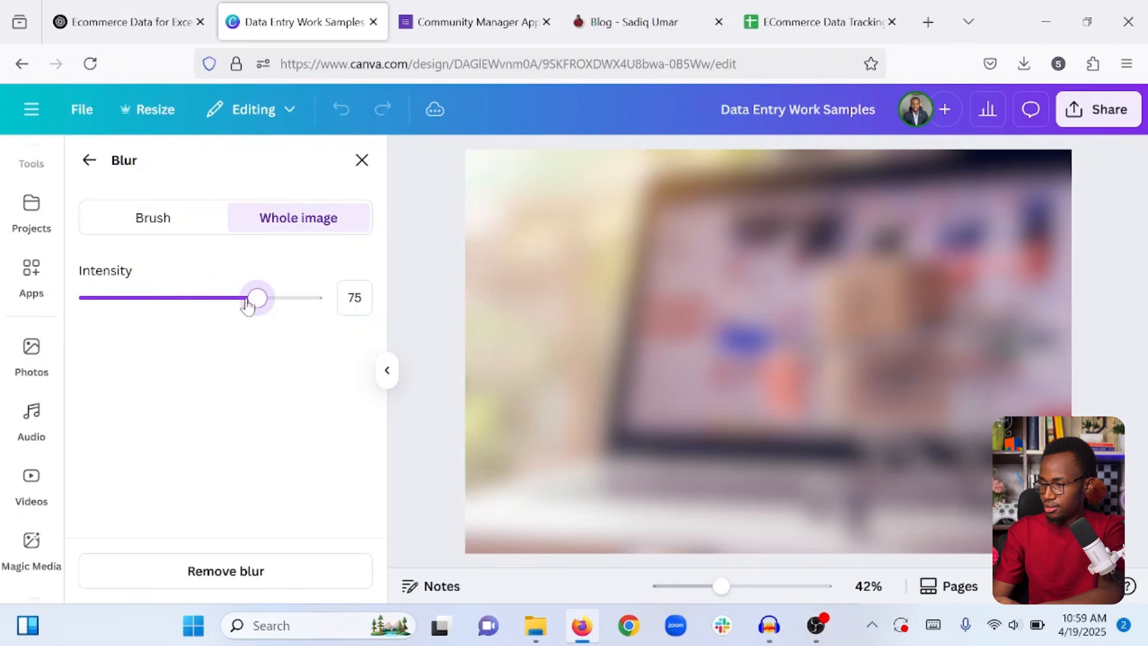
{"action": "left_click", "coordinate": [283, 300]}
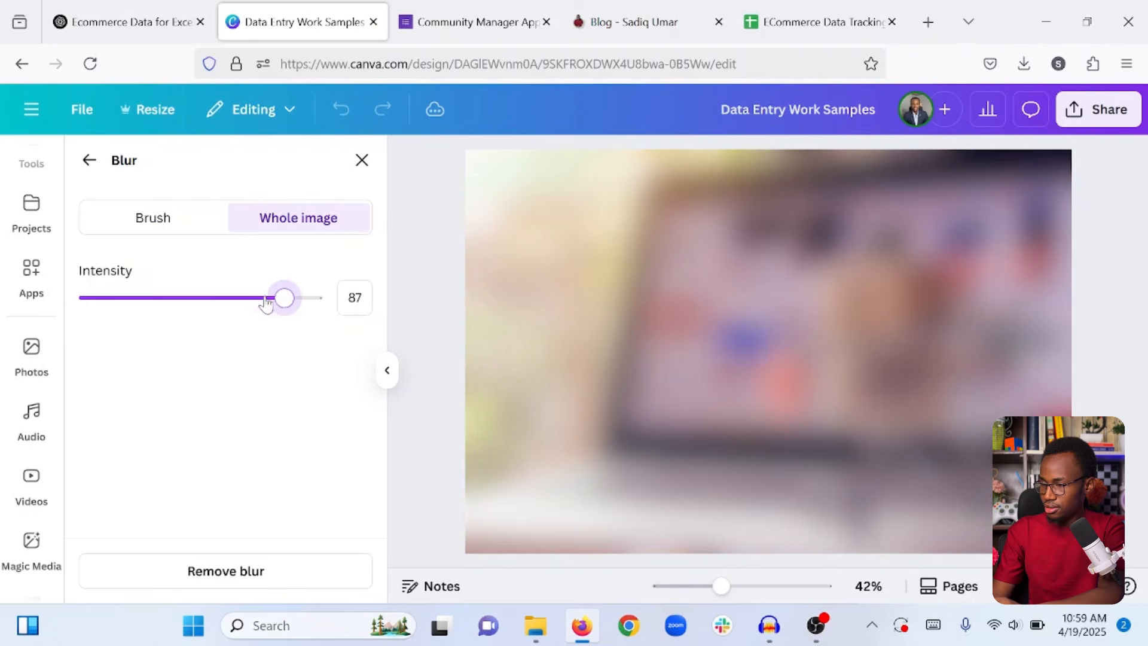
{"action": "left_click_drag", "start_coordinate": [266, 303], "coordinate": [261, 299]}
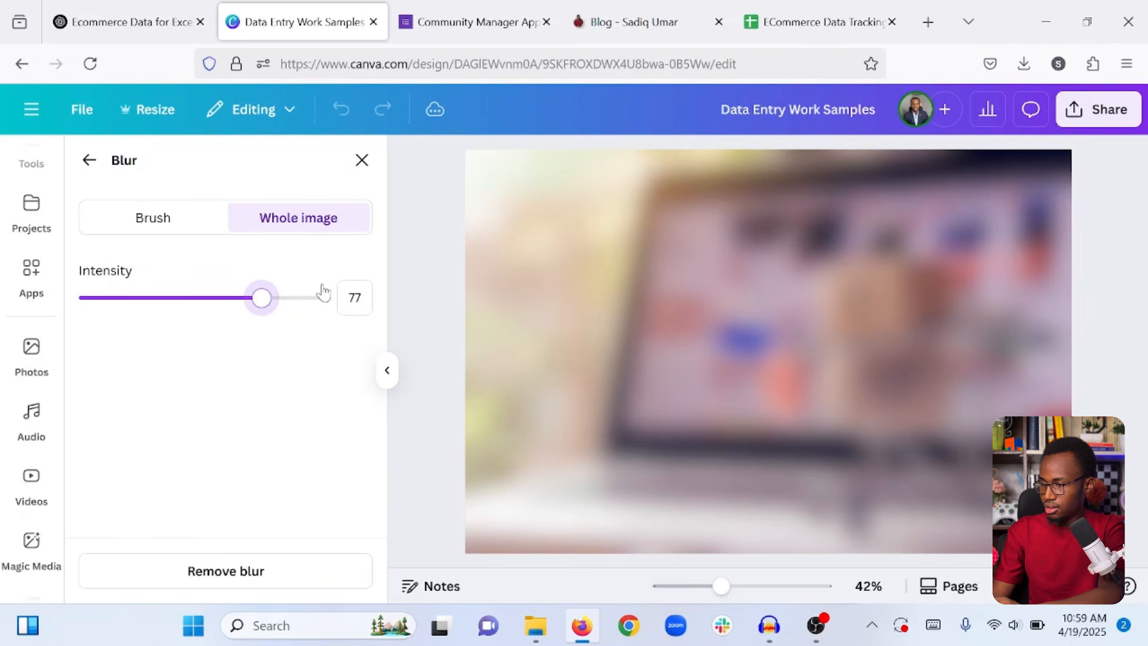
{"action": "left_click", "coordinate": [354, 297]}
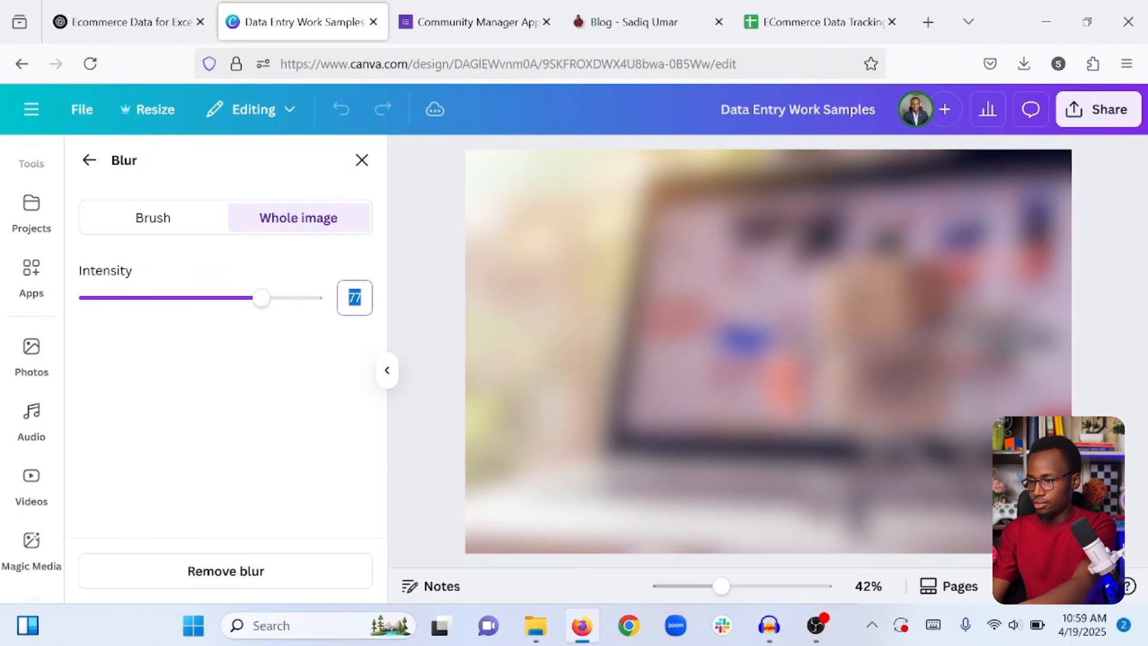
{"action": "type", "text": "80"}
{"action": "left_click", "coordinate": [311, 372]}
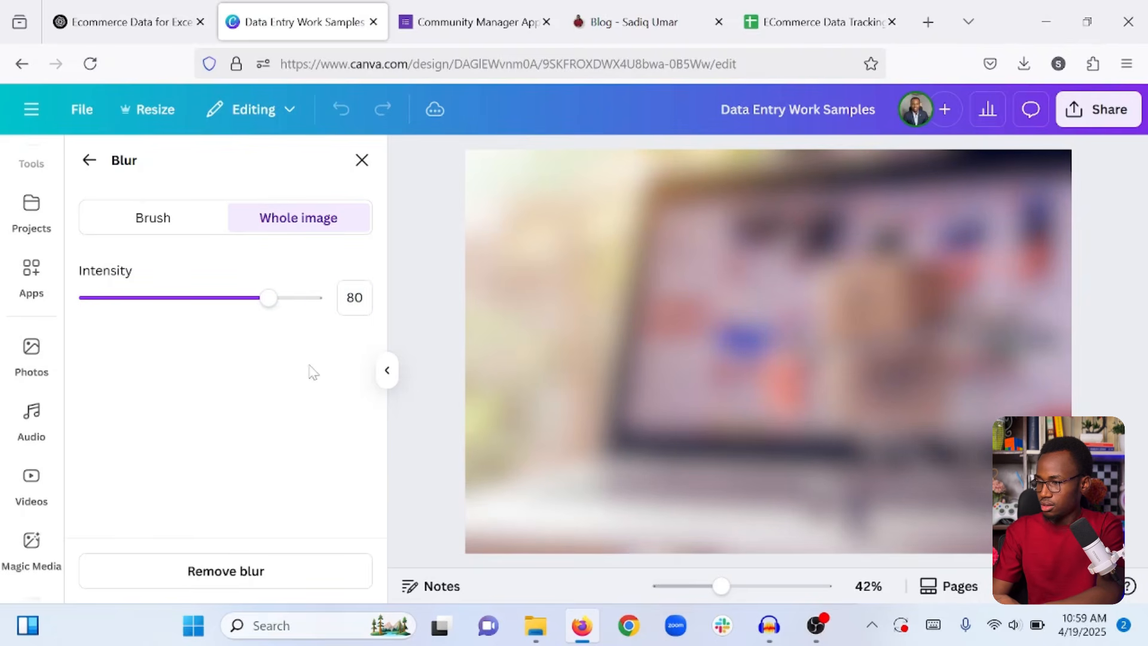
{"action": "left_click", "coordinate": [89, 160]}
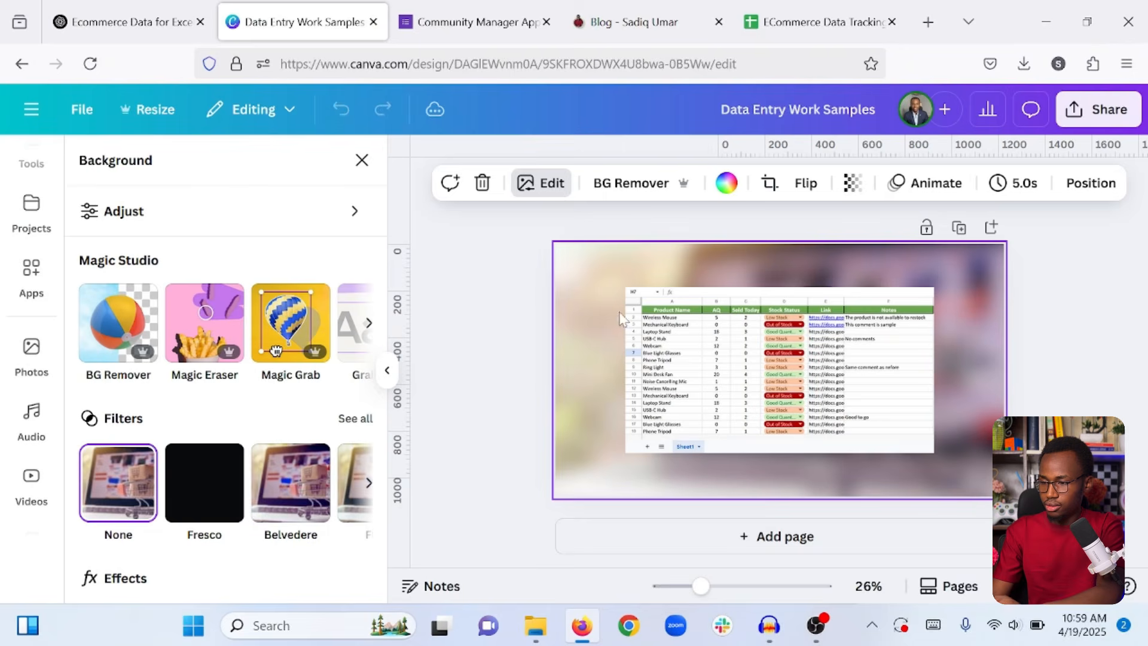
Round the spreadsheet screenshot's corners with a radius of 20.
{"action": "left_click", "coordinate": [465, 309]}
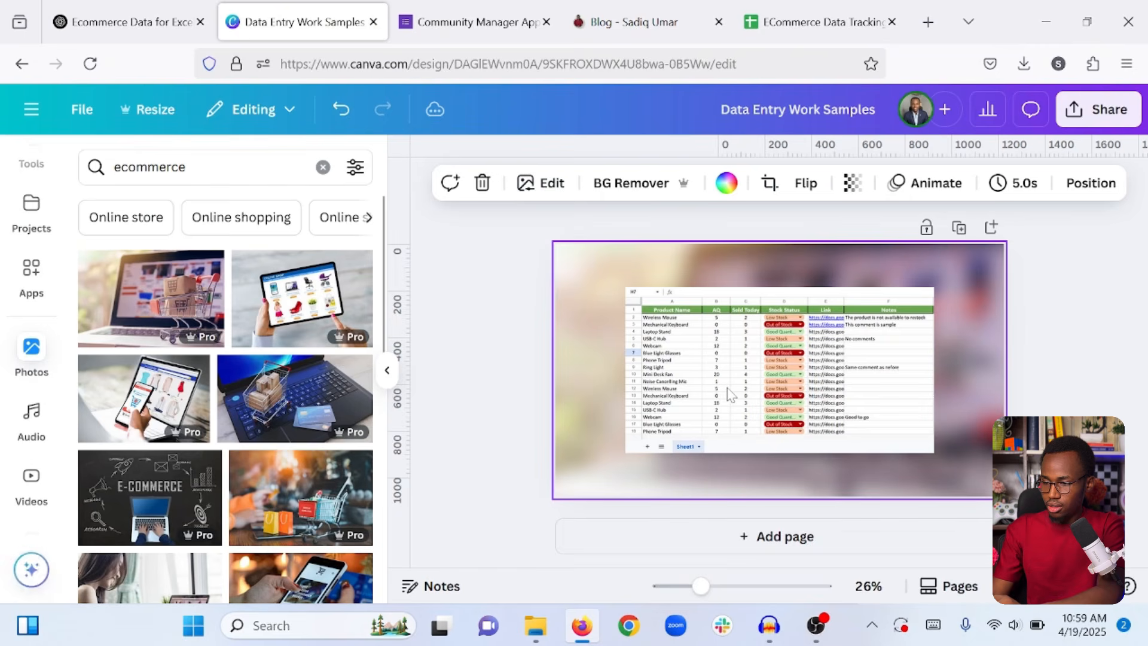
{"action": "left_click", "coordinate": [727, 392]}
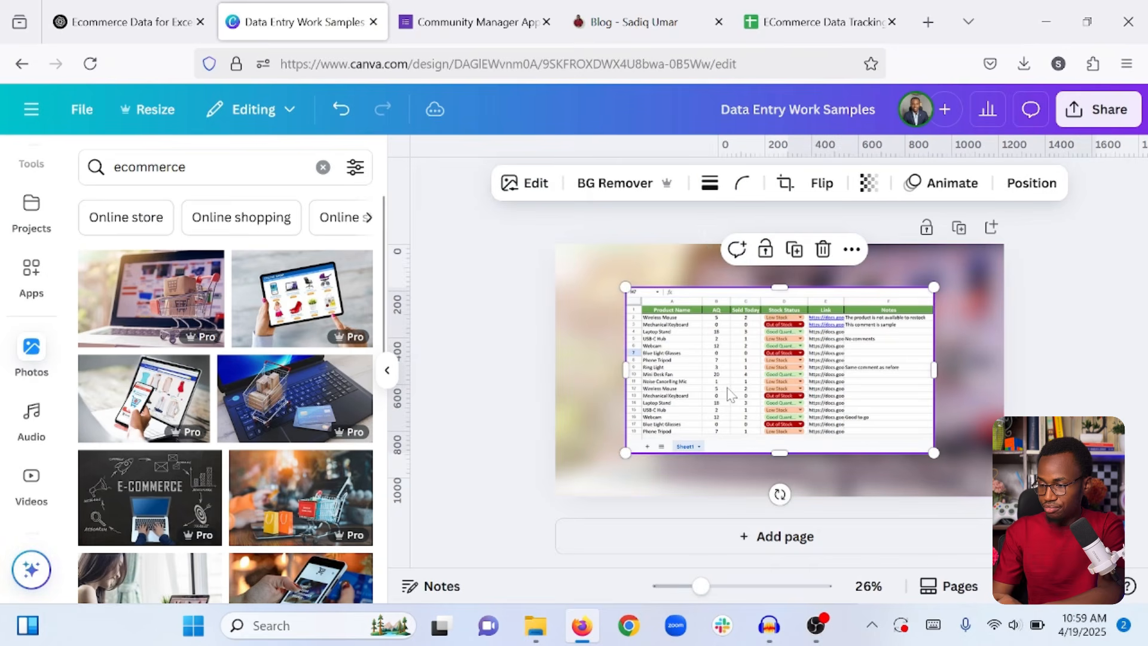
{"action": "left_click", "coordinate": [741, 188]}
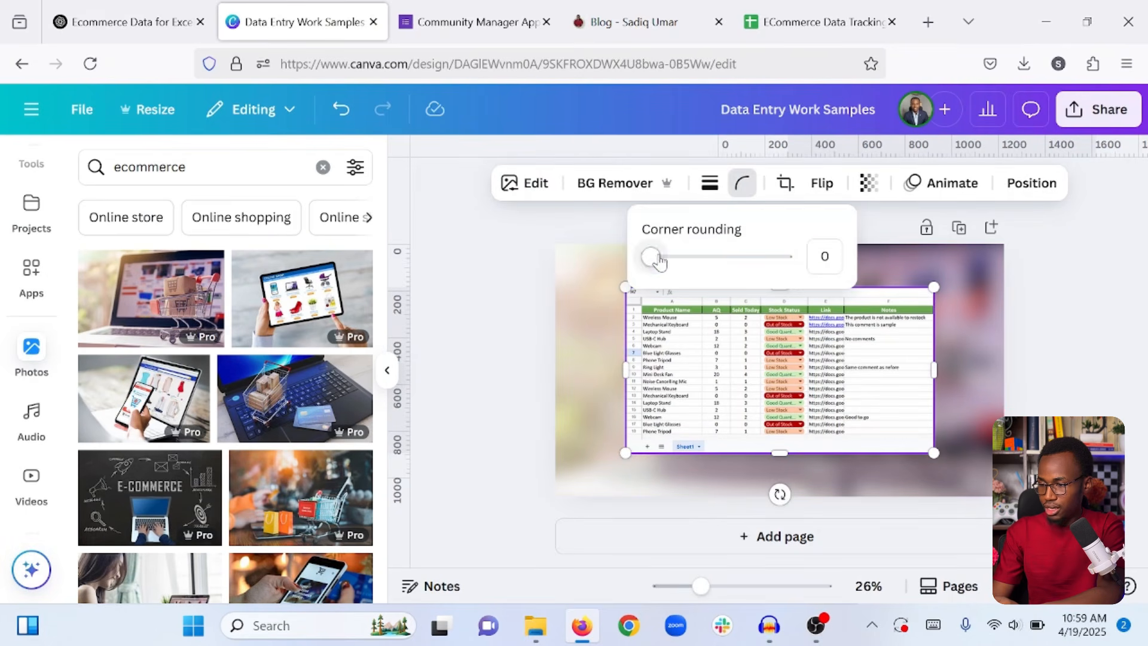
{"action": "left_click_drag", "start_coordinate": [651, 257], "coordinate": [673, 260]}
{"action": "left_click", "coordinate": [825, 256]}
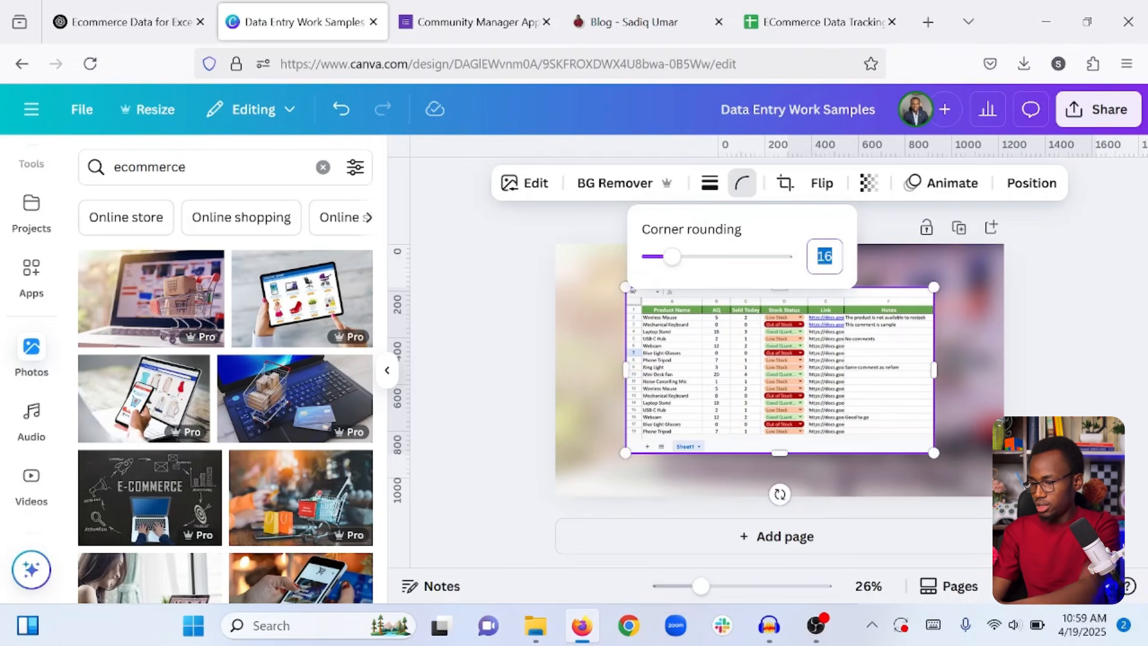
{"action": "type", "text": "20"}
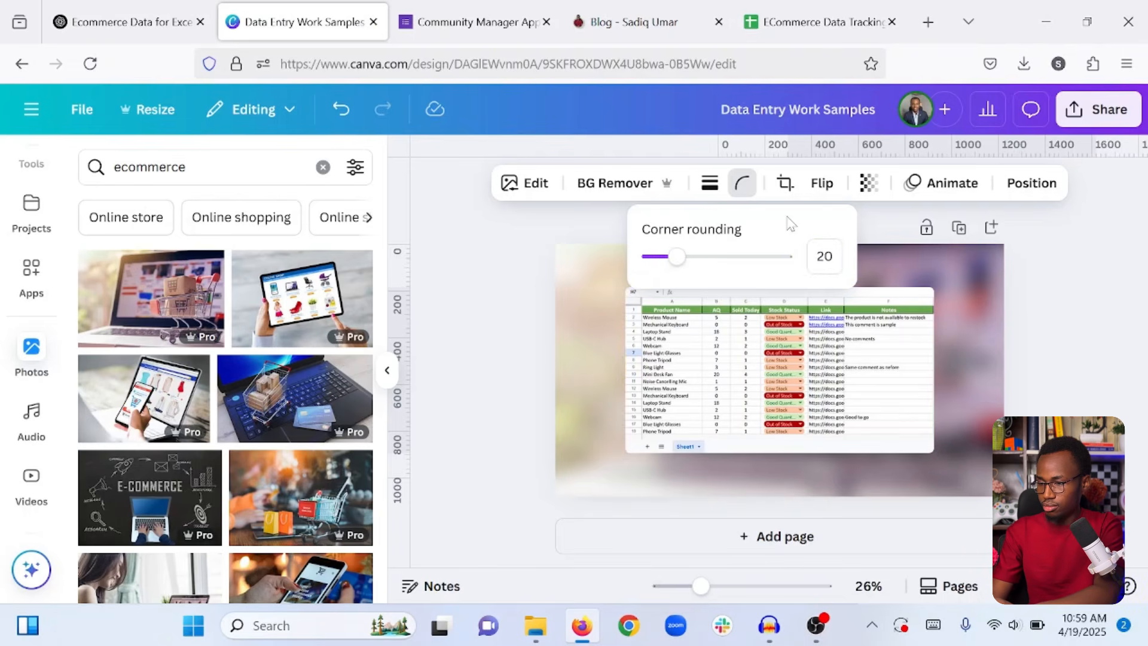
{"action": "left_click", "coordinate": [497, 308]}
Move the spreadsheet screenshot up-left and enlarge it to cover most of the page.
{"action": "left_click", "coordinate": [544, 322]}
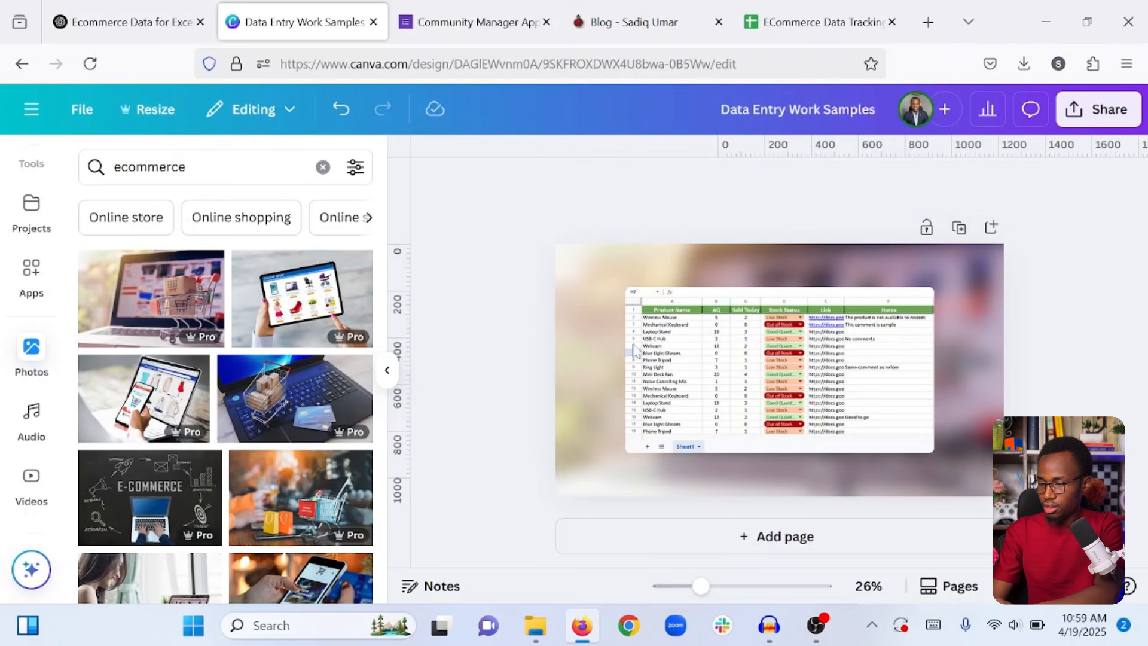
{"action": "left_click_drag", "start_coordinate": [716, 360], "coordinate": [670, 332]}
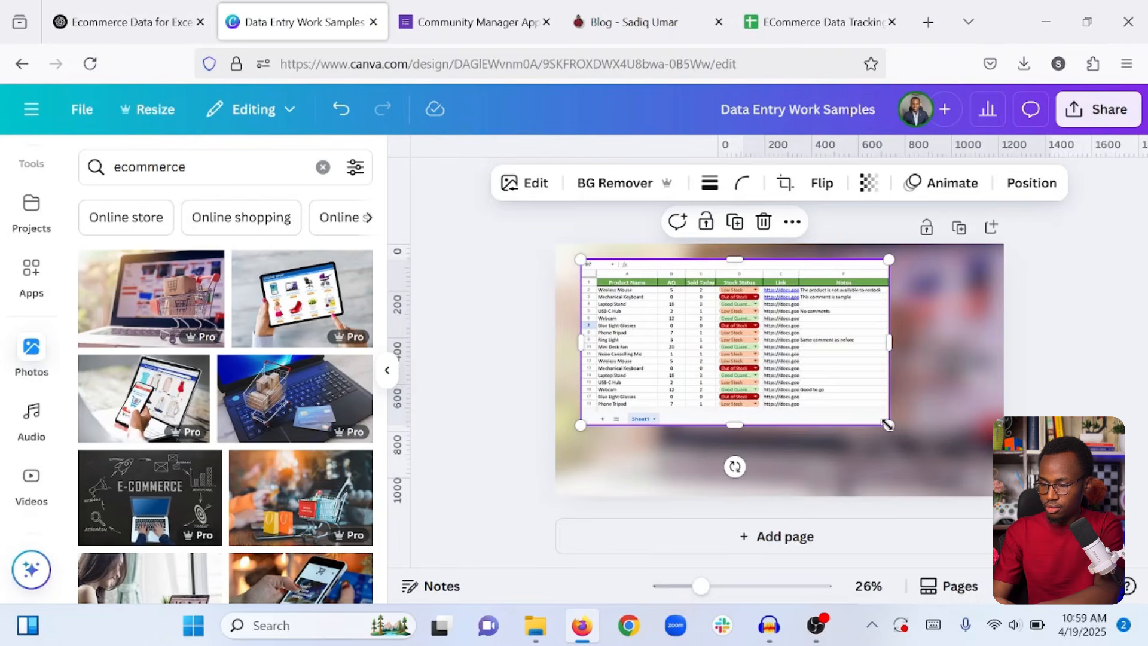
{"action": "left_click_drag", "start_coordinate": [888, 425], "coordinate": [979, 473]}
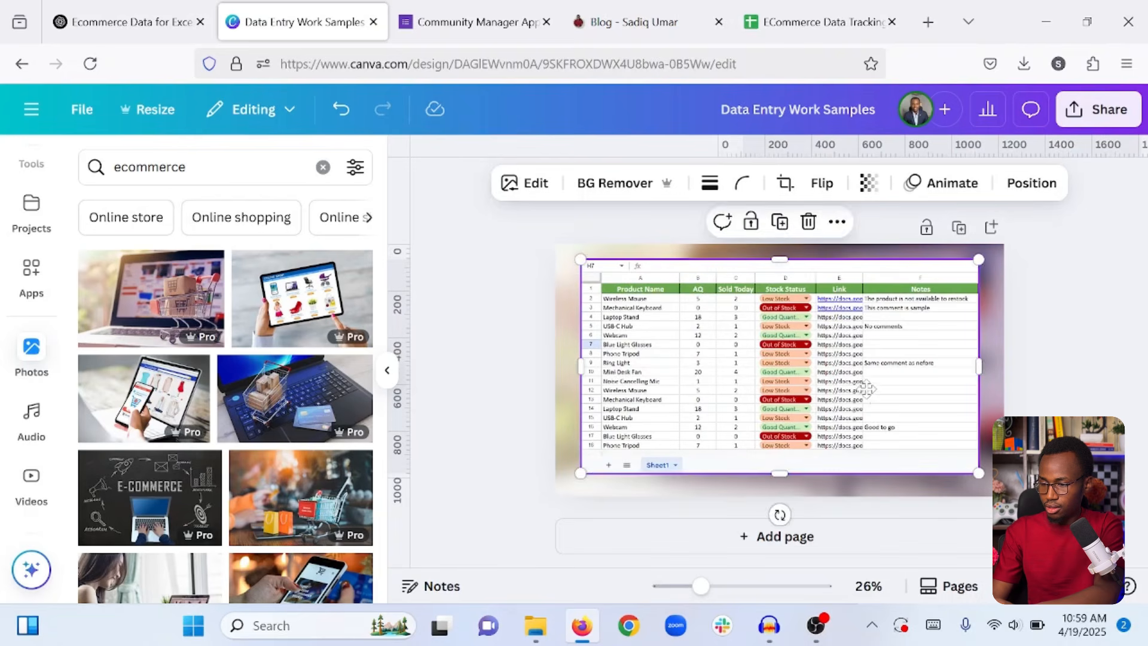
{"action": "left_click_drag", "start_coordinate": [866, 389], "coordinate": [866, 393]}
{"action": "left_click", "coordinate": [1042, 263]}
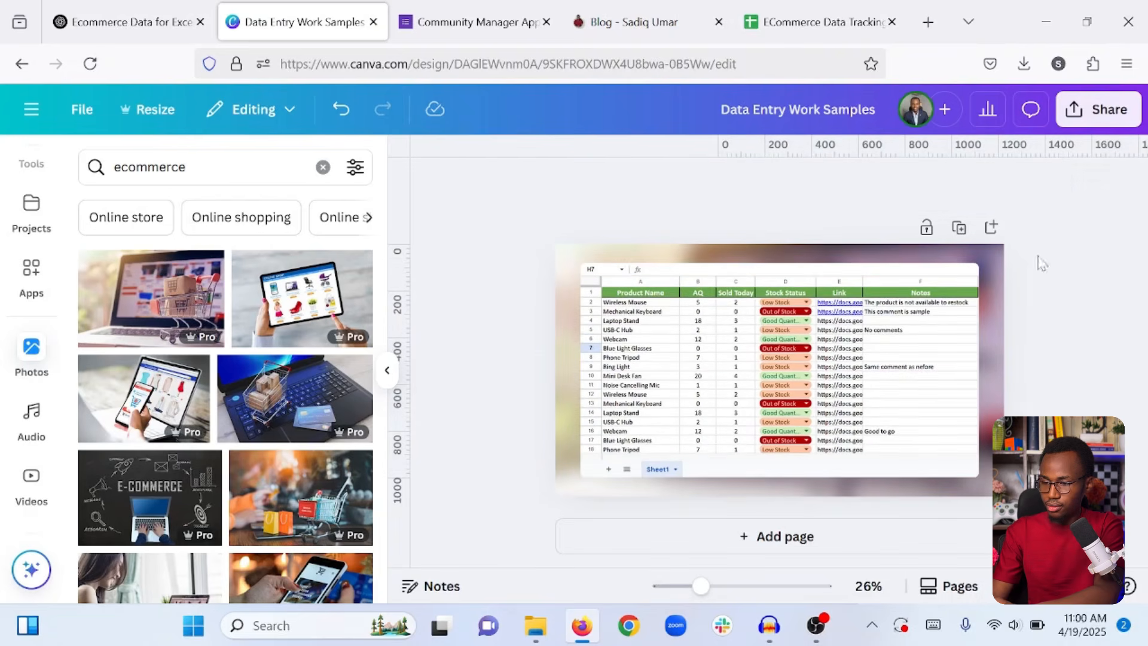
Add a blank Page 2 below the stock-table page and deselect it.
{"action": "left_click", "coordinate": [775, 536]}
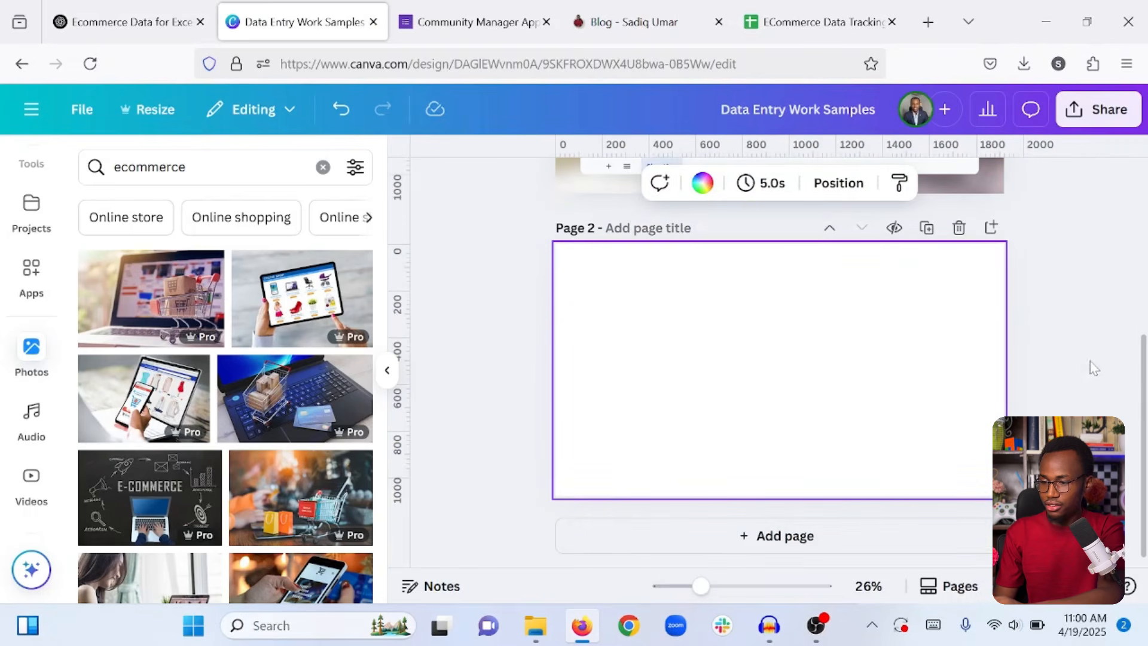
{"action": "left_click", "coordinate": [1064, 348]}
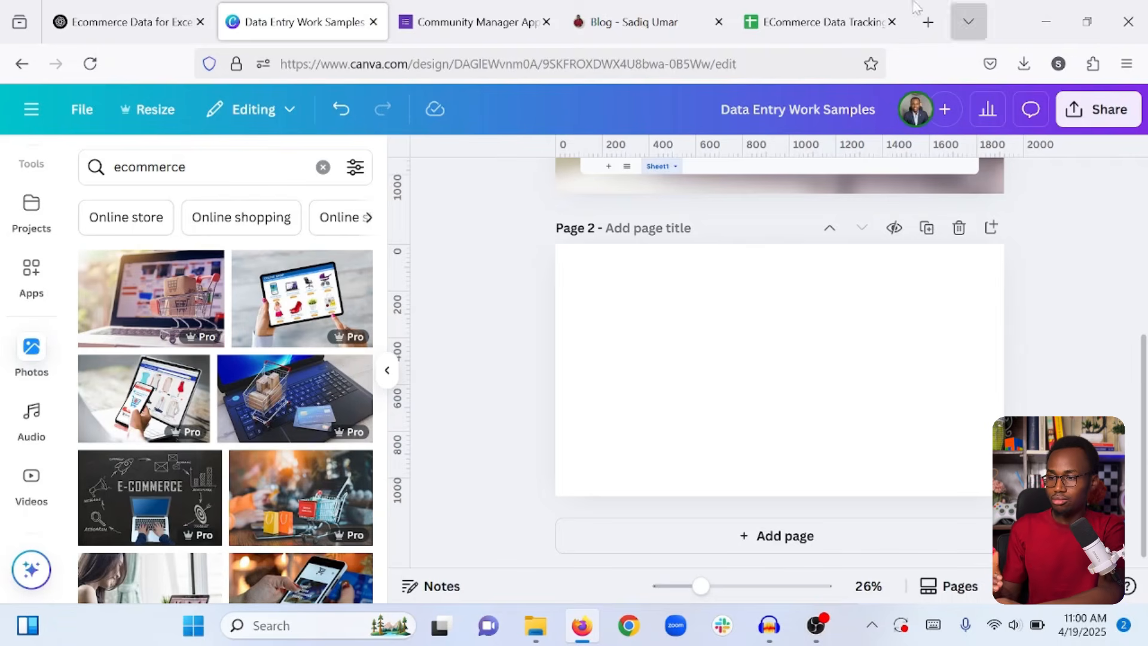
Go from the ECommerce Data Tracking sheet to the Community Manager application form tab.
{"action": "left_click", "coordinate": [828, 8]}
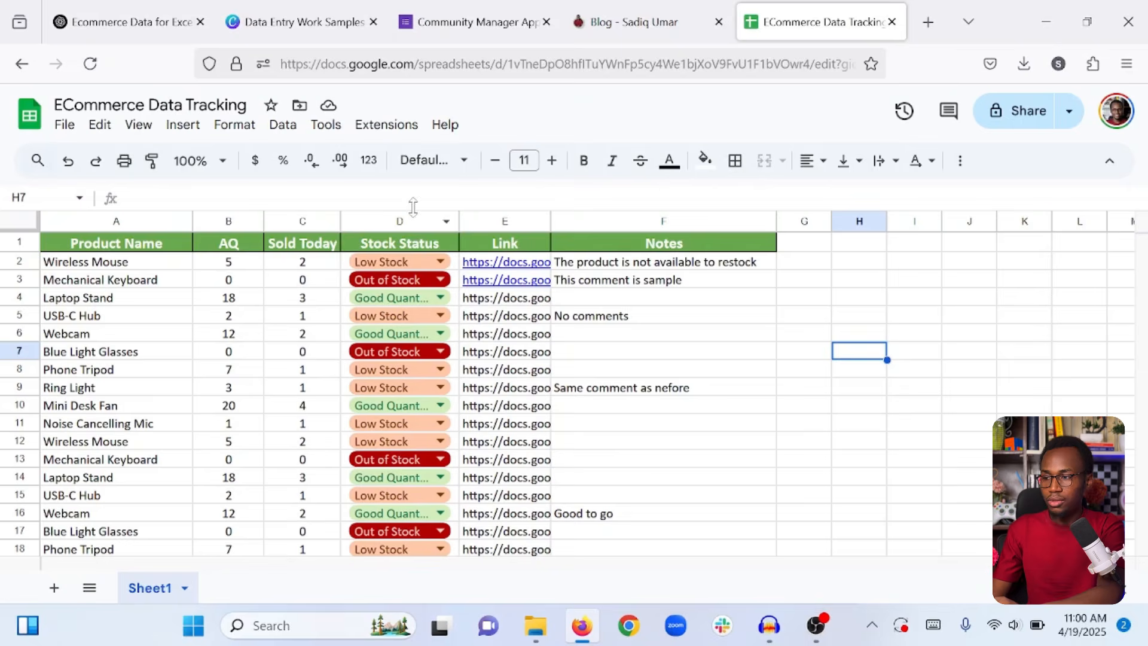
{"action": "left_click", "coordinate": [473, 22]}
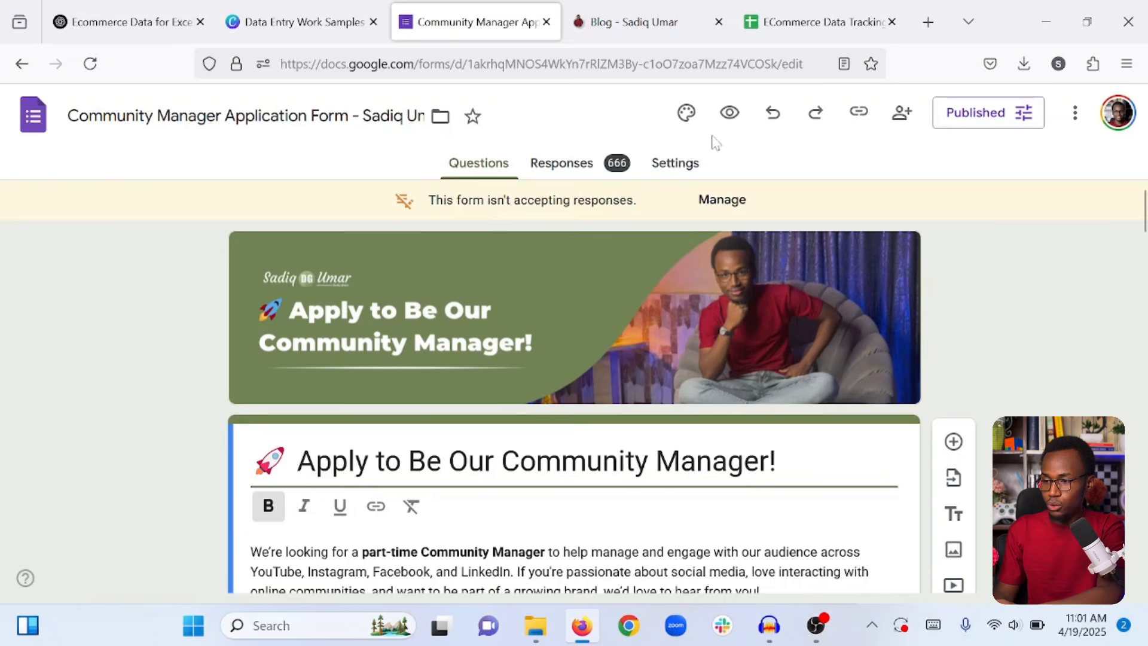
Open the Community Manager form's Preview mode in a new tab.
{"action": "left_click", "coordinate": [730, 113]}
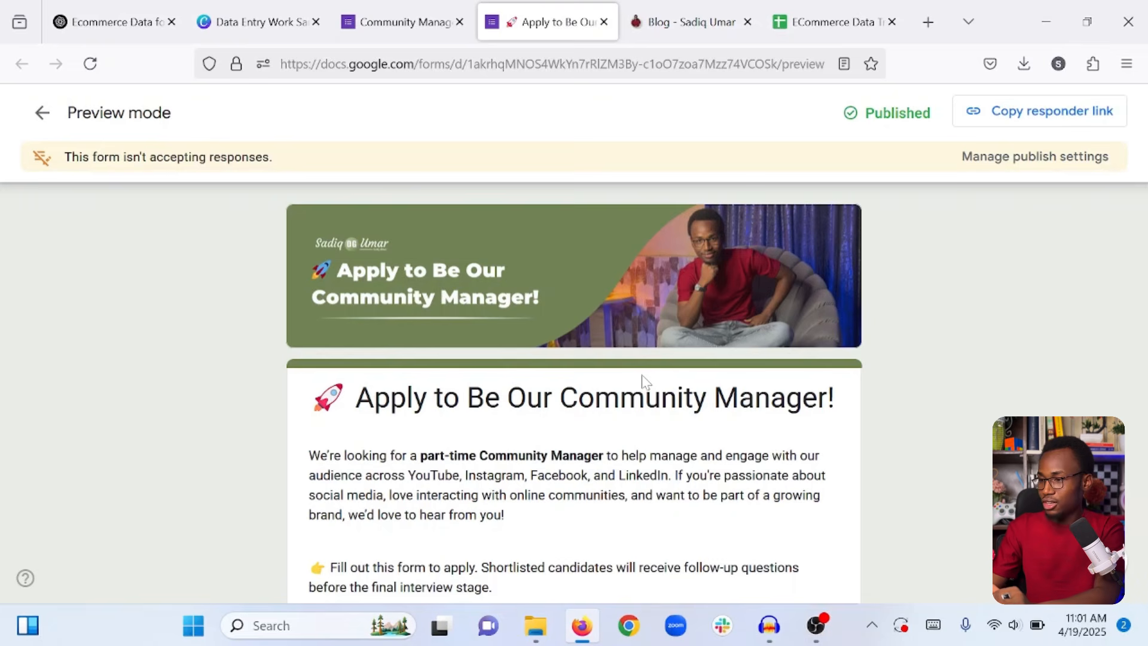
Download a PNG capture of the form banner and introduction, then go back to the ECommerce spreadsheet.
{"action": "key", "text": "ctrl+shift+s"}
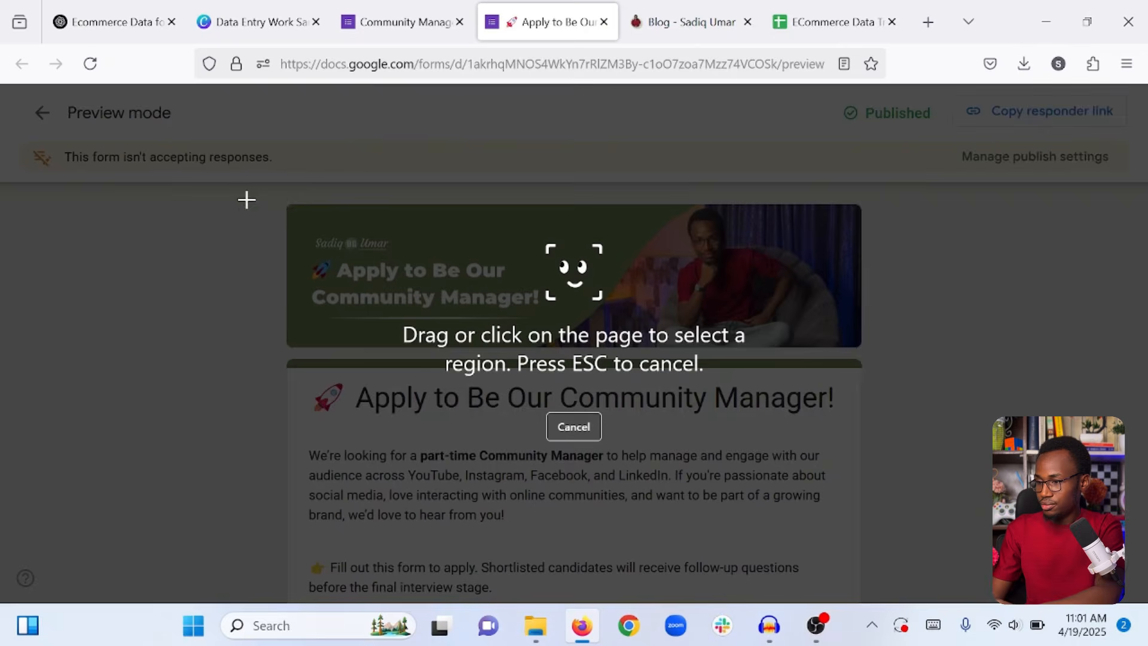
{"action": "left_click_drag", "start_coordinate": [248, 168], "coordinate": [889, 572]}
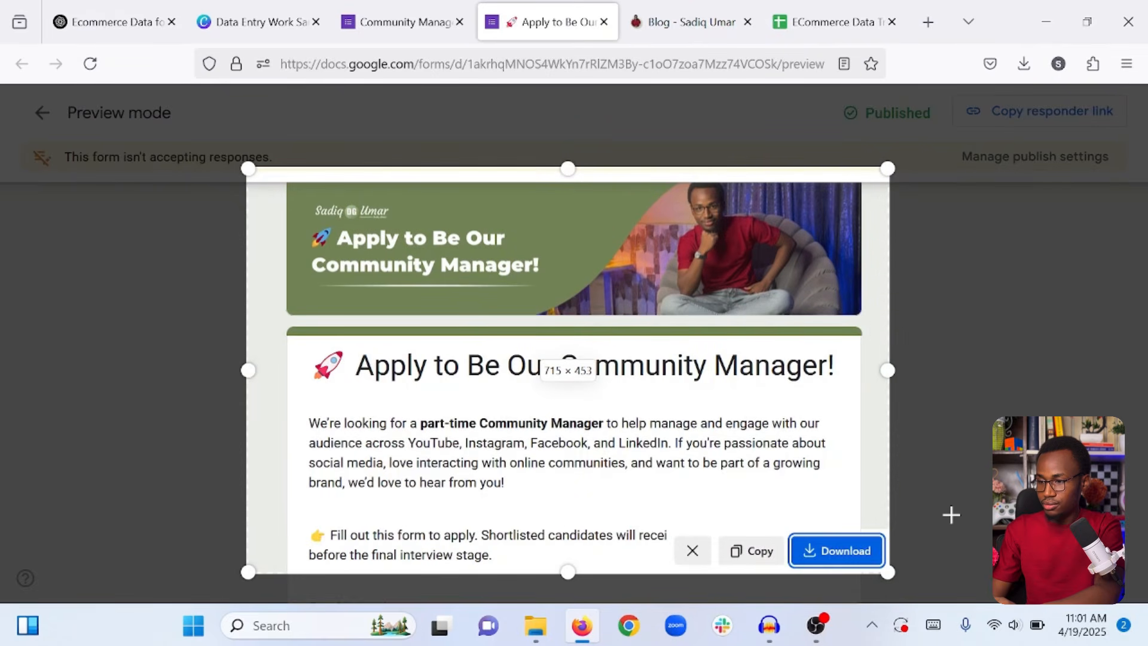
{"action": "scroll", "coordinate": [951, 514], "scroll_direction": "up", "scroll_amount": 1}
{"action": "left_click_drag", "start_coordinate": [587, 204], "coordinate": [580, 183]}
{"action": "key", "text": "Return"}
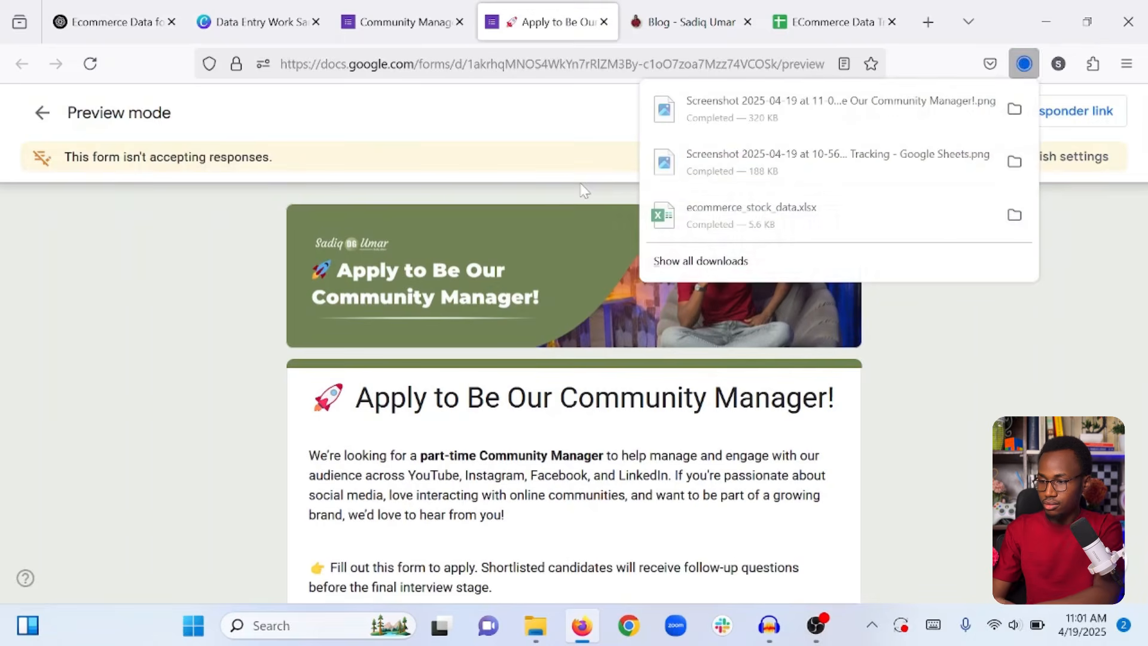
{"action": "left_click", "coordinate": [73, 296]}
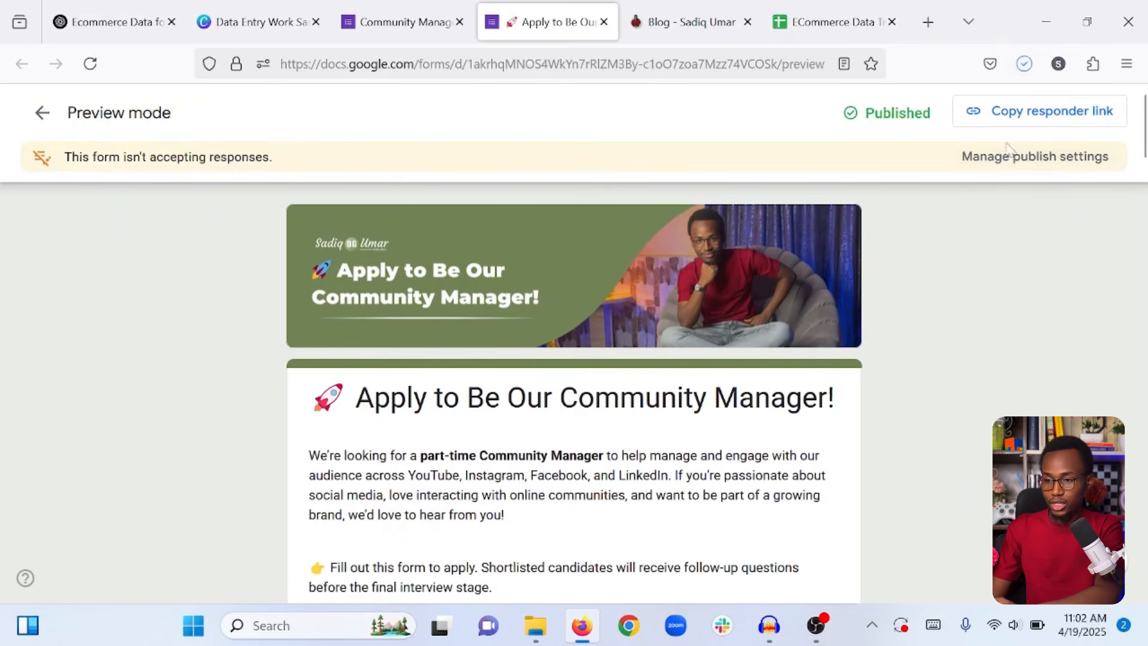
{"action": "left_click", "coordinate": [822, 8]}
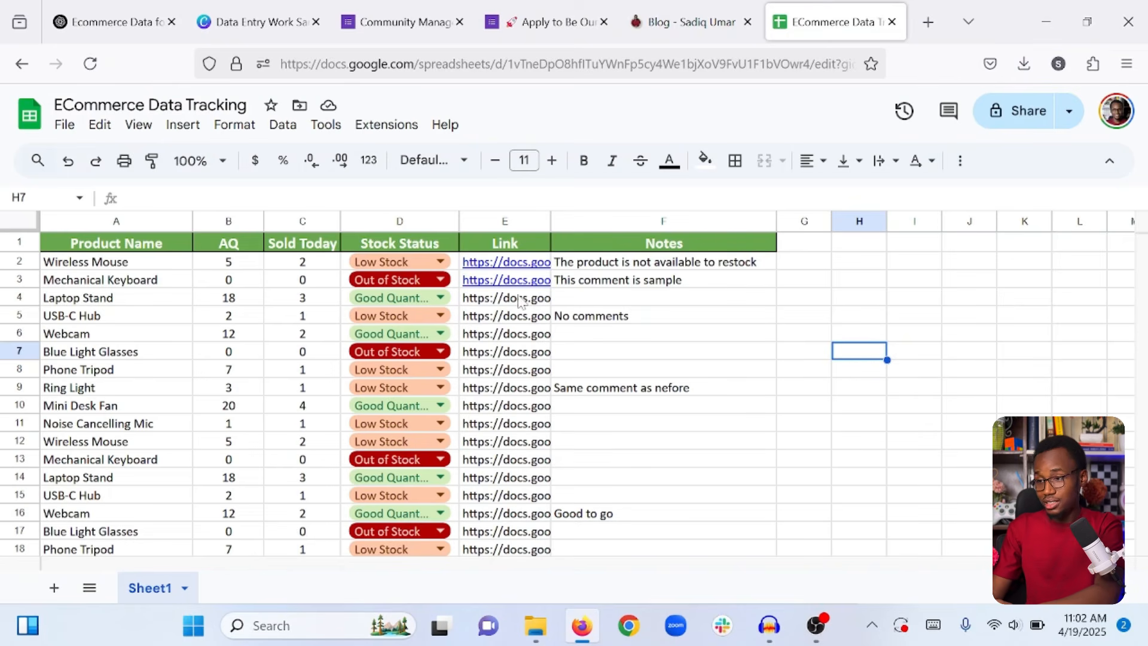
Upload the newest Google Form screenshot (11-01-59) from Downloads to the Canva design's uploads.
{"action": "left_click", "coordinate": [259, 9]}
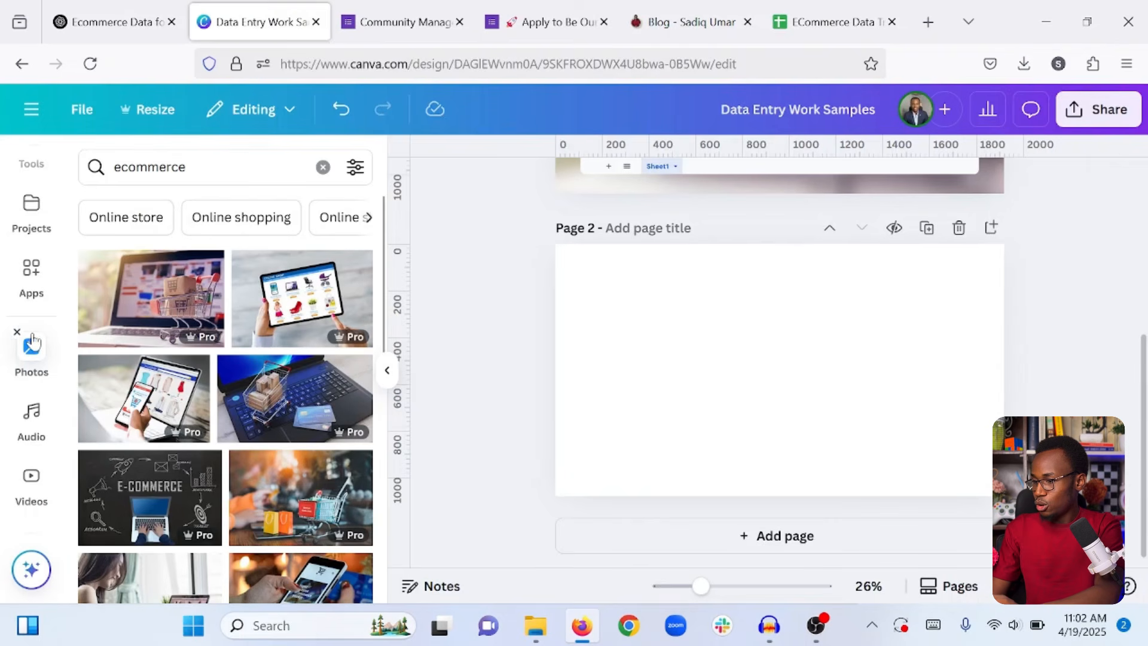
{"action": "scroll", "coordinate": [32, 341], "scroll_direction": "up", "scroll_amount": 5}
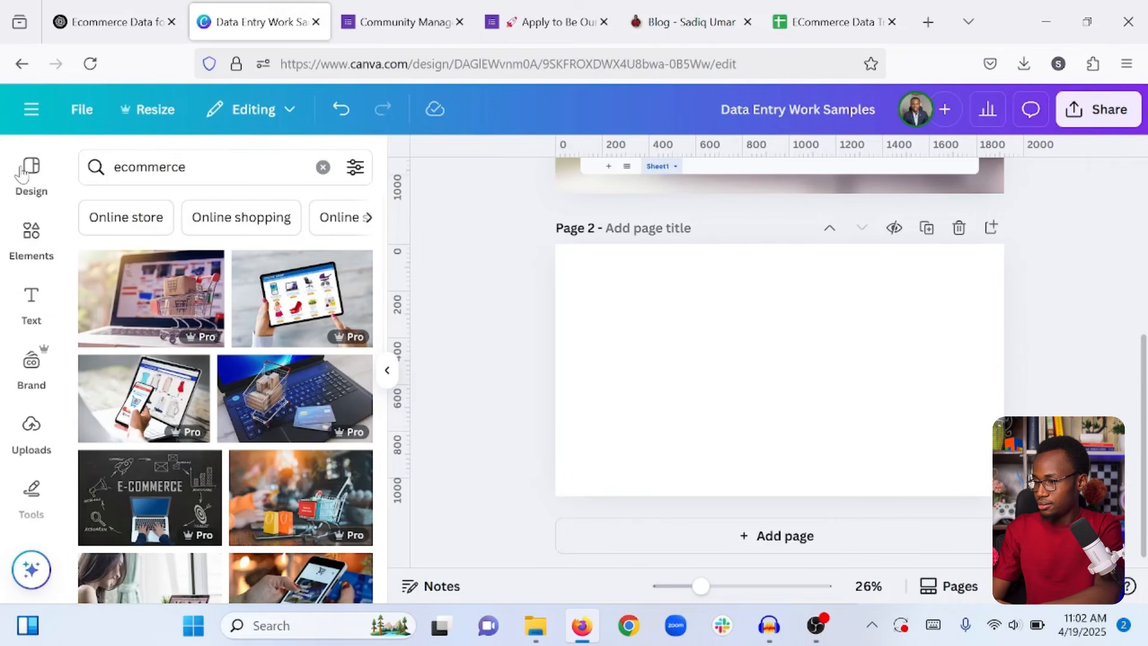
{"action": "left_click", "coordinate": [33, 434]}
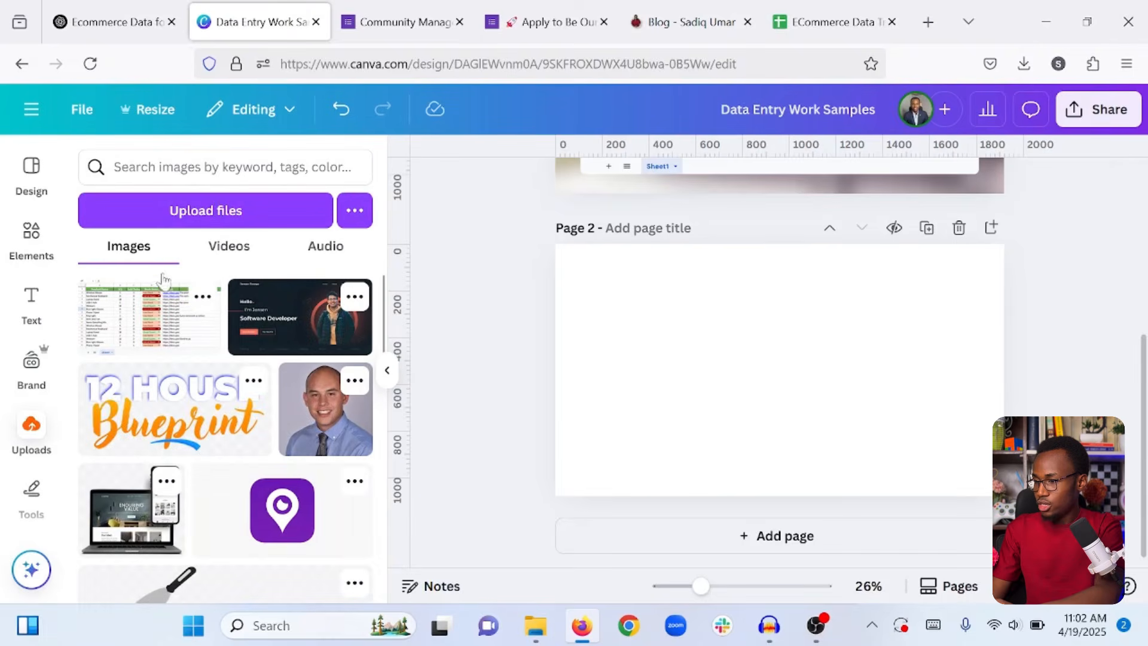
{"action": "left_click", "coordinate": [218, 209]}
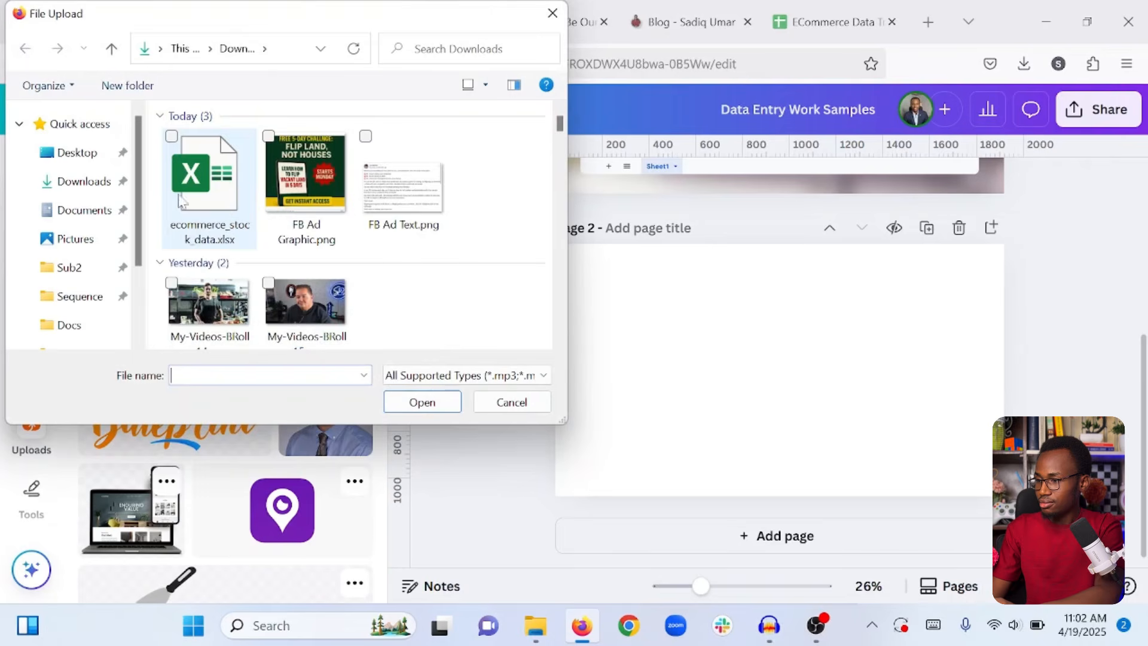
{"action": "left_click", "coordinate": [209, 188]}
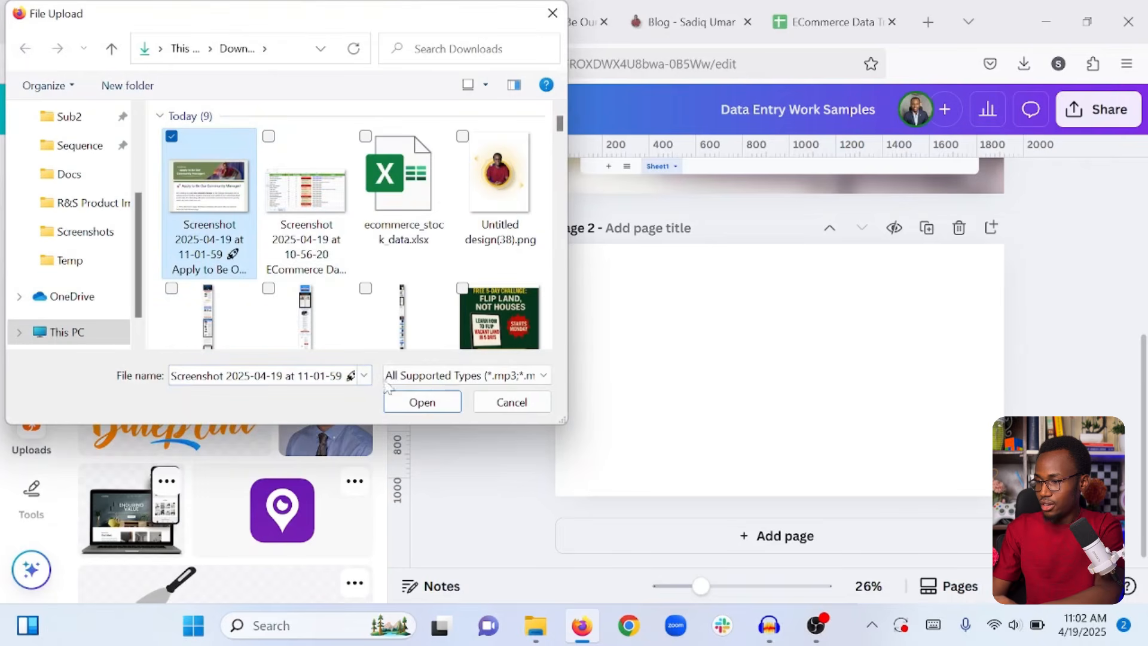
{"action": "left_click", "coordinate": [422, 403]}
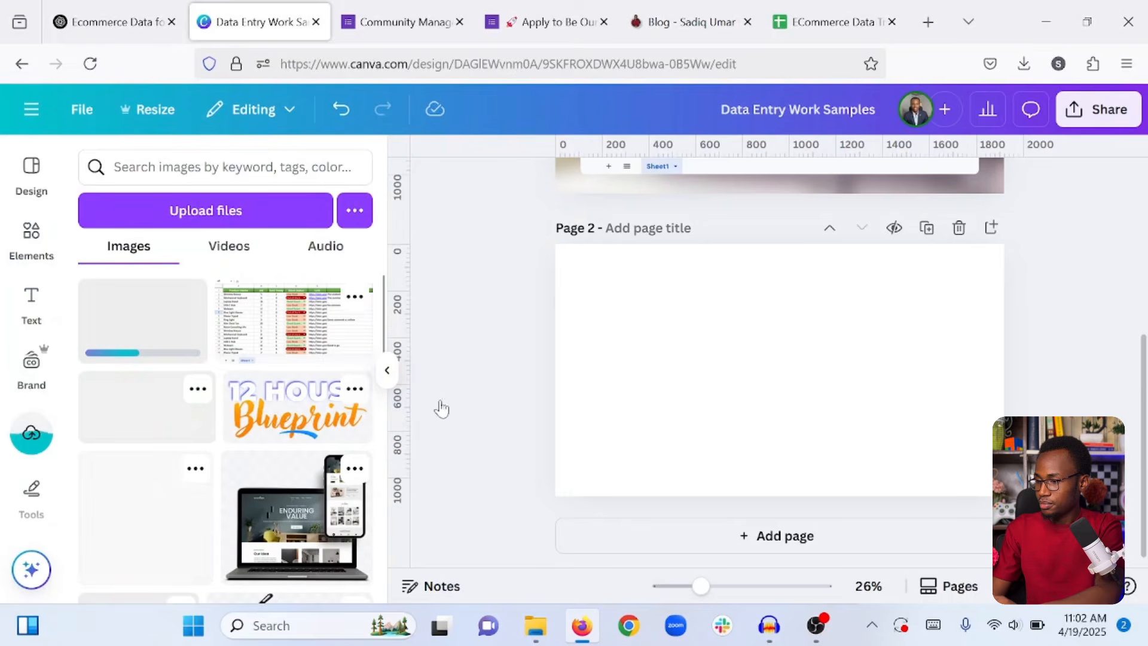
{"action": "scroll", "coordinate": [598, 388], "scroll_direction": "up", "scroll_amount": 3}
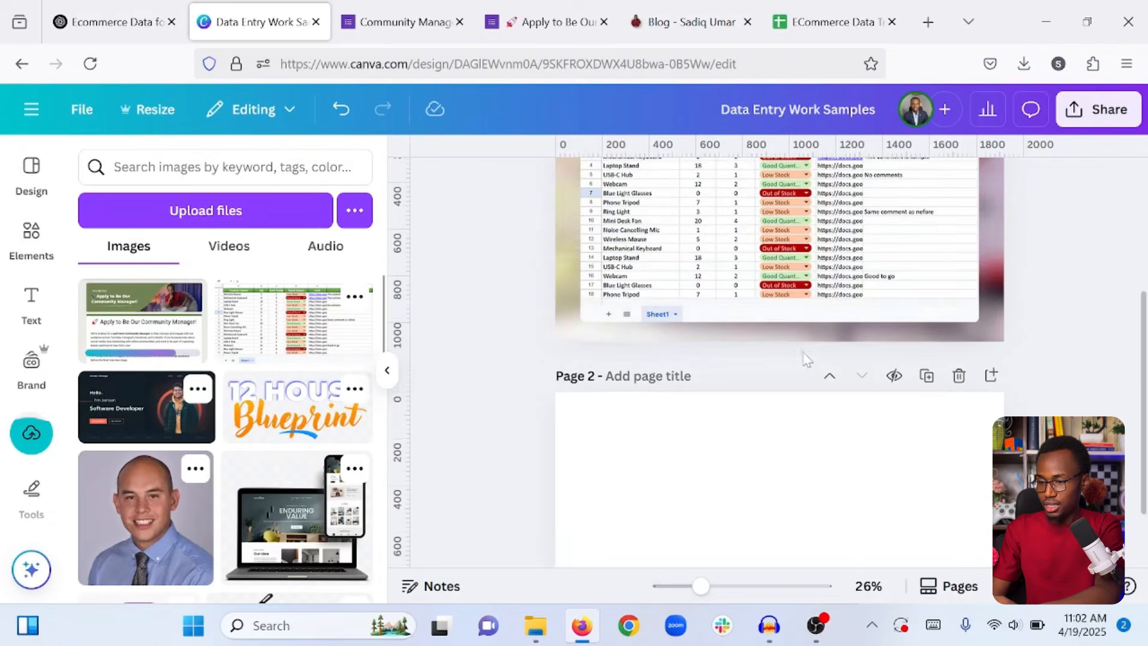
Duplicate Page 1 with the spreadsheet screenshot.
{"action": "scroll", "coordinate": [933, 348], "scroll_direction": "up", "scroll_amount": 3}
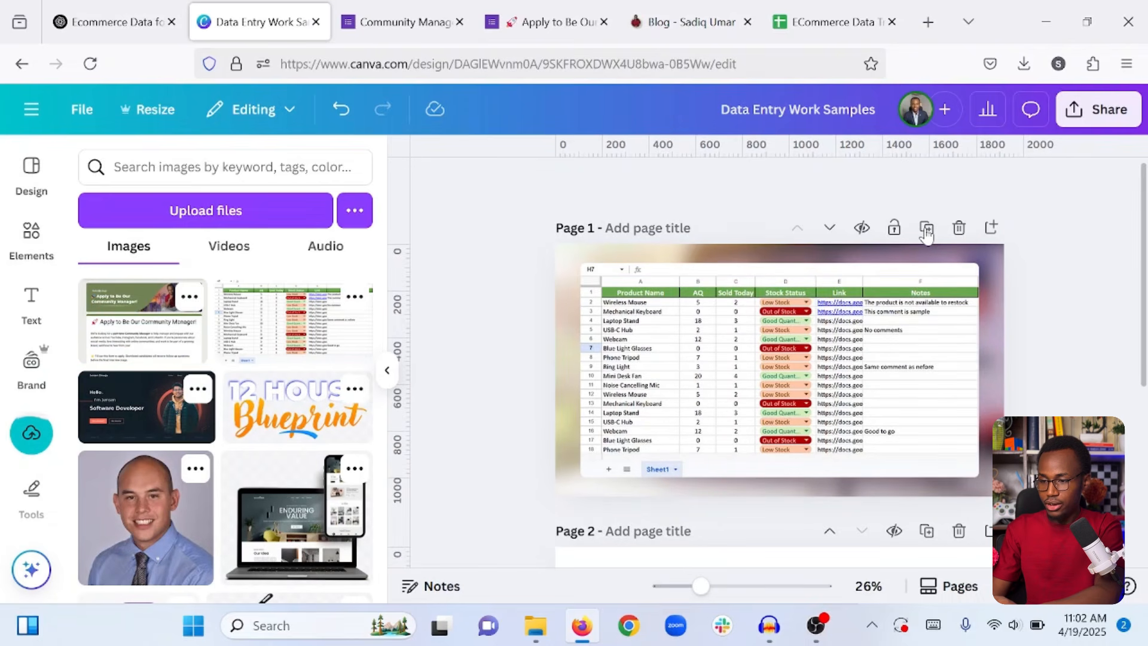
{"action": "left_click", "coordinate": [927, 233]}
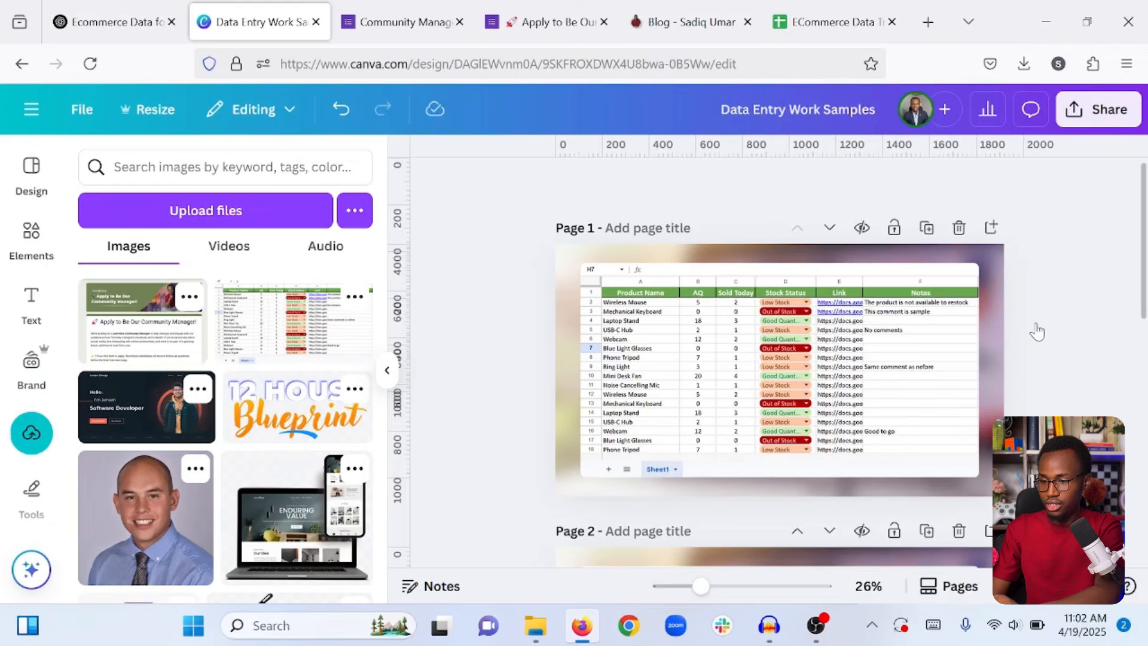
{"action": "scroll", "coordinate": [1038, 332], "scroll_direction": "down", "scroll_amount": 3}
{"action": "scroll", "coordinate": [1053, 308], "scroll_direction": "down", "scroll_amount": 3}
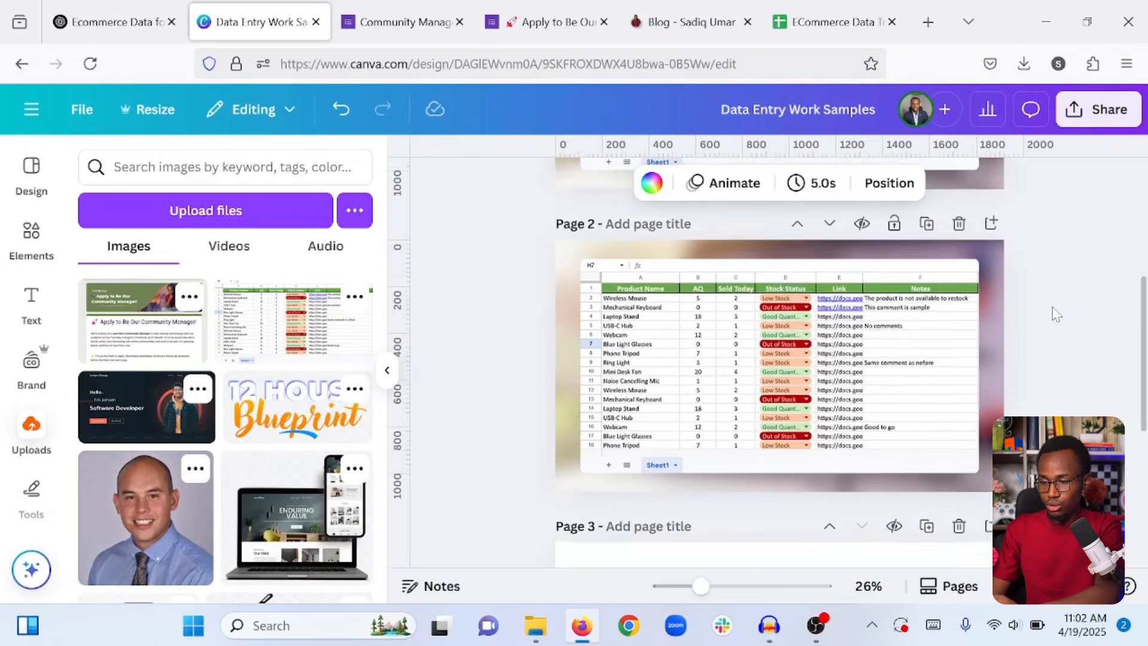
Delete the blank Page 3 and select the spreadsheet screenshot on Page 2.
{"action": "scroll", "coordinate": [1053, 308], "scroll_direction": "up", "scroll_amount": 4}
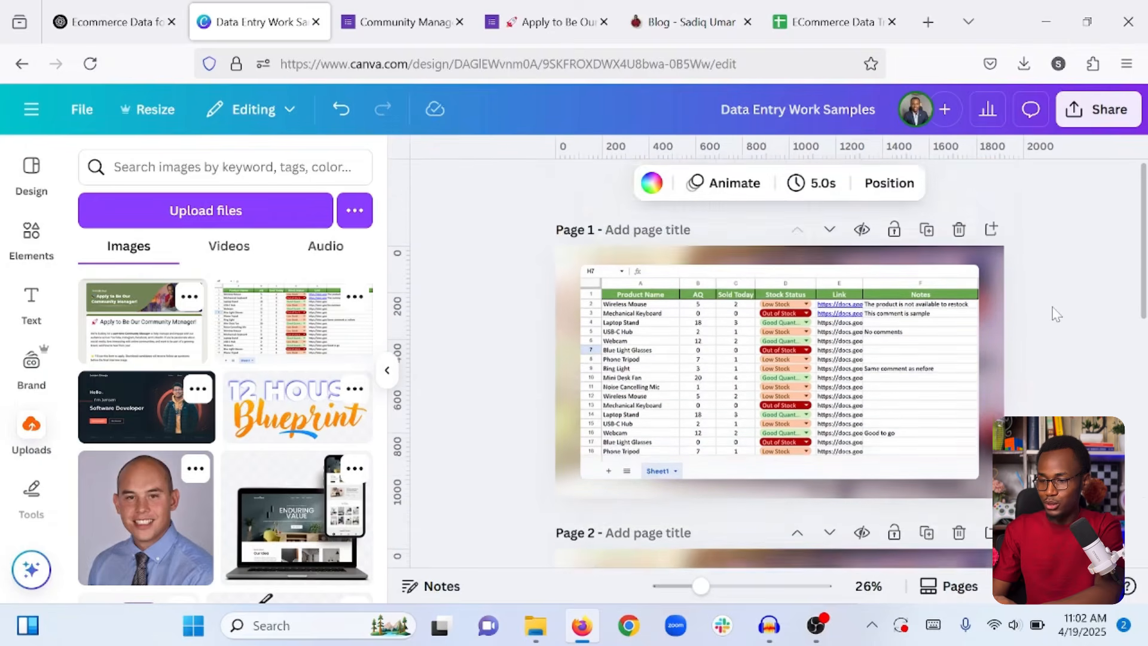
{"action": "scroll", "coordinate": [1053, 311], "scroll_direction": "down", "scroll_amount": 8}
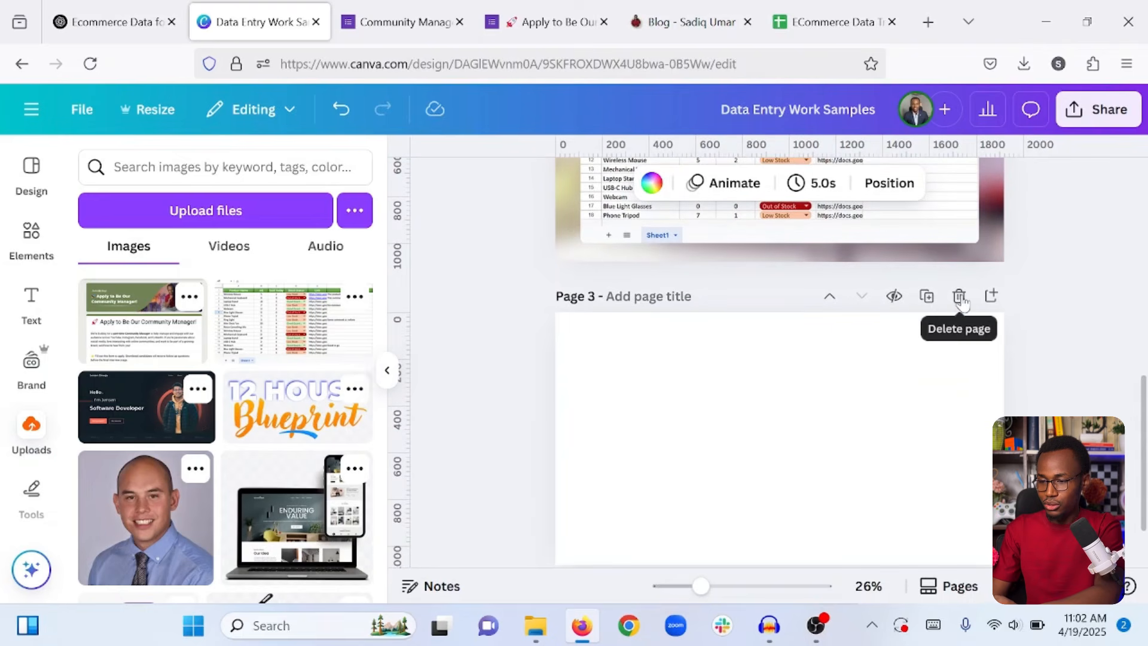
{"action": "left_click", "coordinate": [958, 297]}
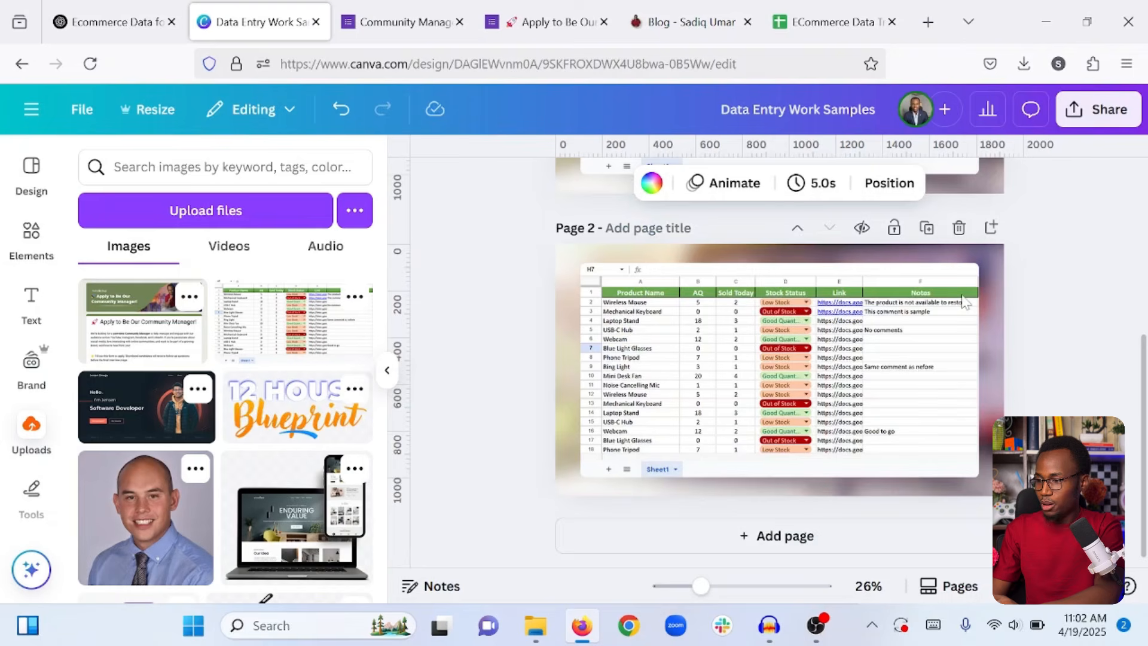
{"action": "left_click", "coordinate": [710, 318]}
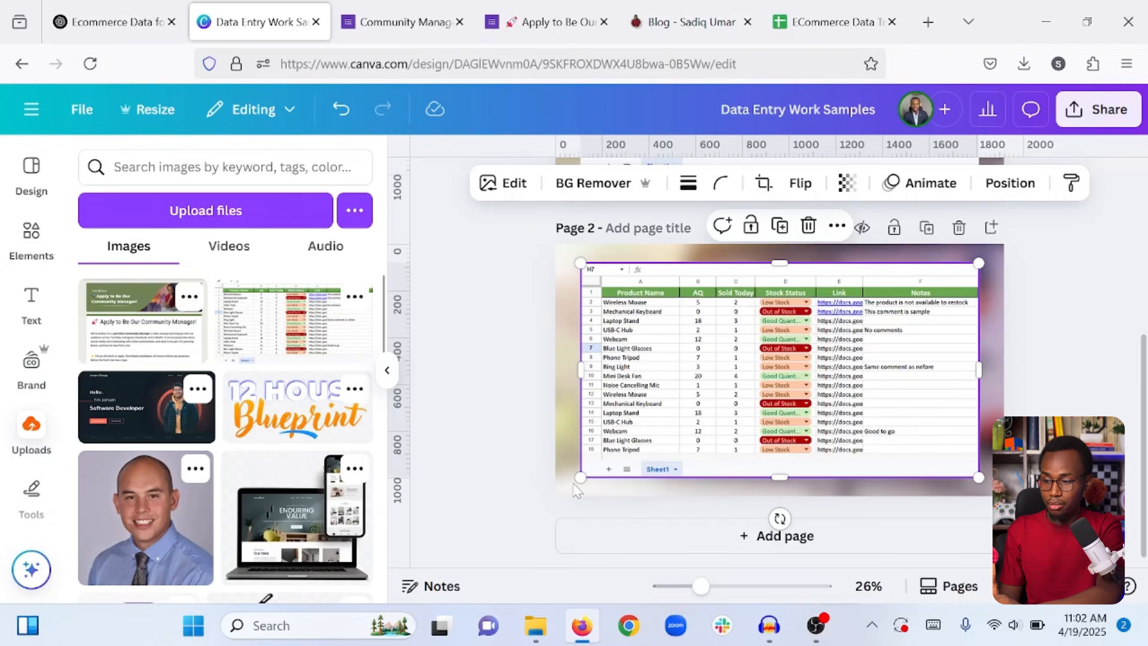
Shrink the spreadsheet screenshot and place the Community Manager form image down-left over it.
{"action": "left_click_drag", "start_coordinate": [582, 476], "coordinate": [655, 437]}
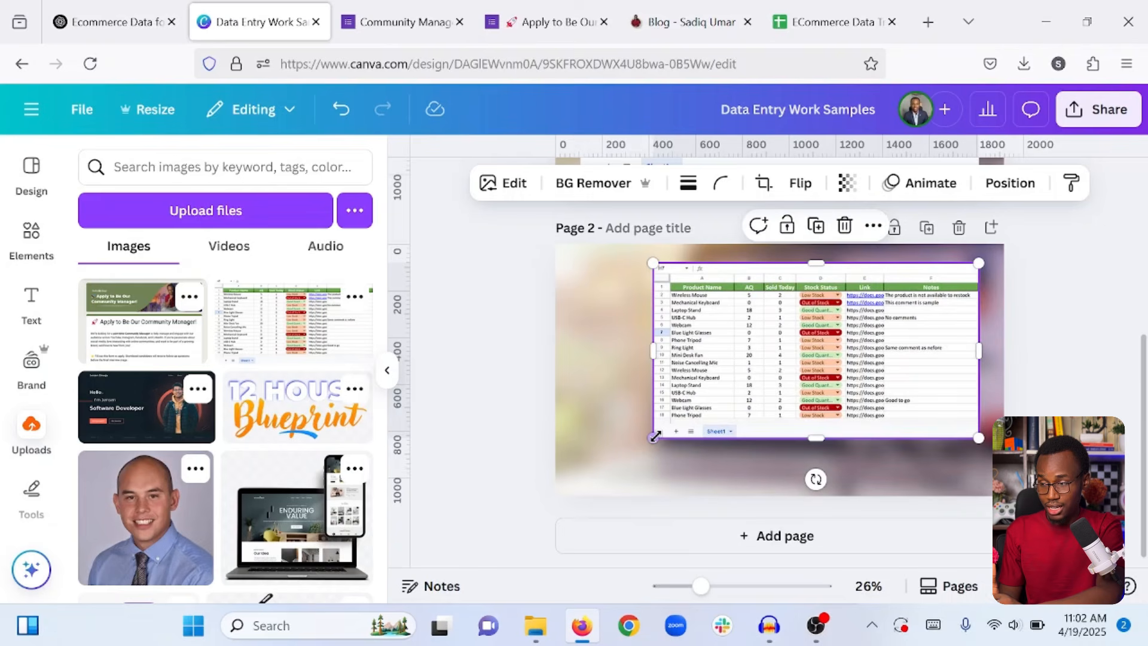
{"action": "left_click", "coordinate": [122, 335]}
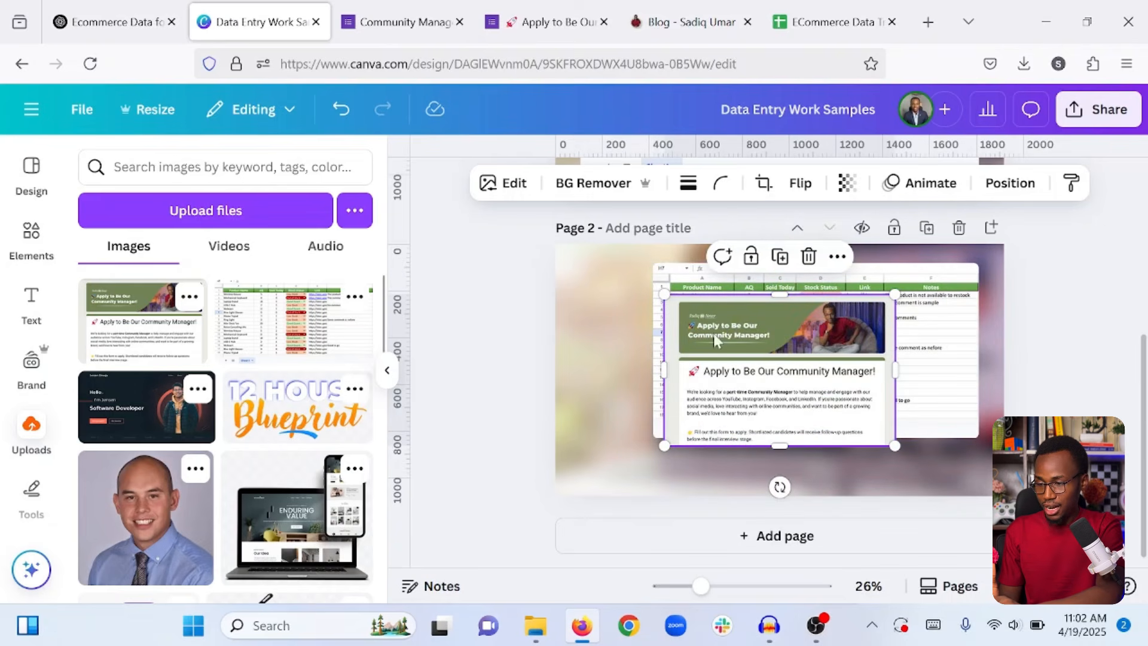
{"action": "left_click_drag", "start_coordinate": [716, 340], "coordinate": [699, 371]}
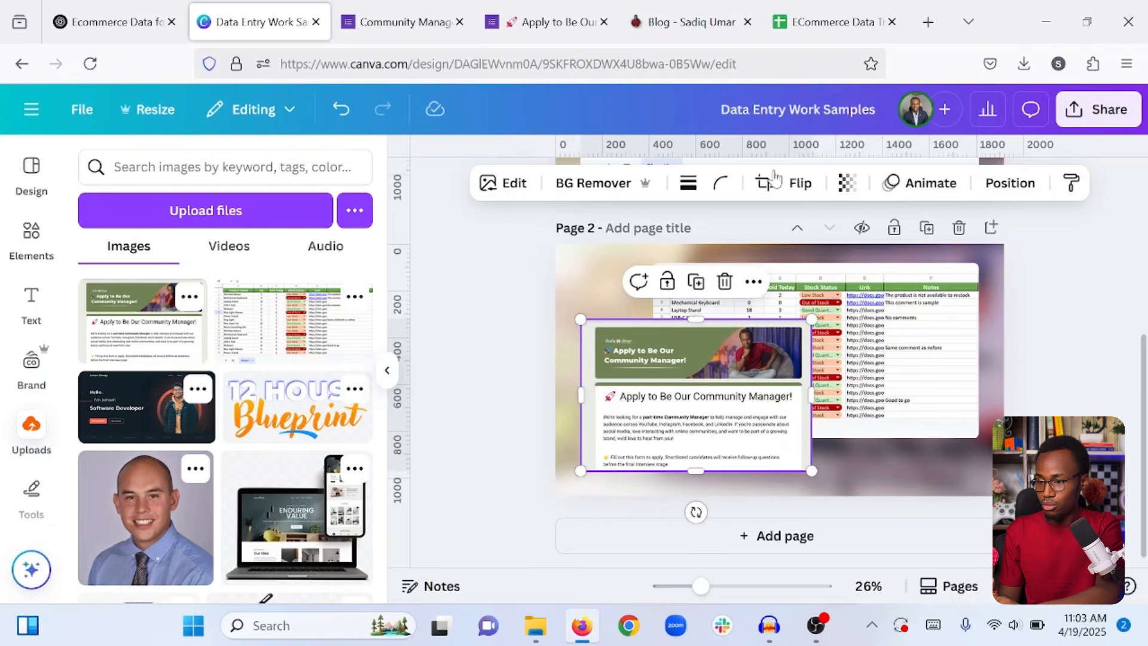
Round the form image's corners to 20 and nudge it slightly right and down.
{"action": "left_click", "coordinate": [724, 184]}
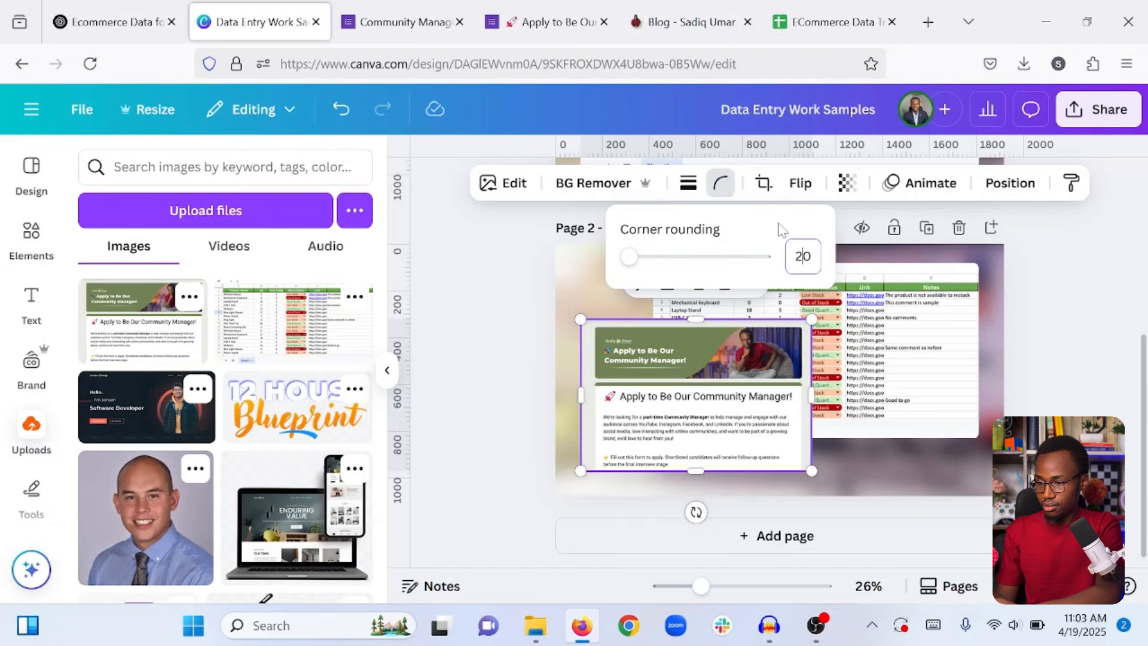
{"action": "key", "text": "Return"}
{"action": "left_click", "coordinate": [477, 348]}
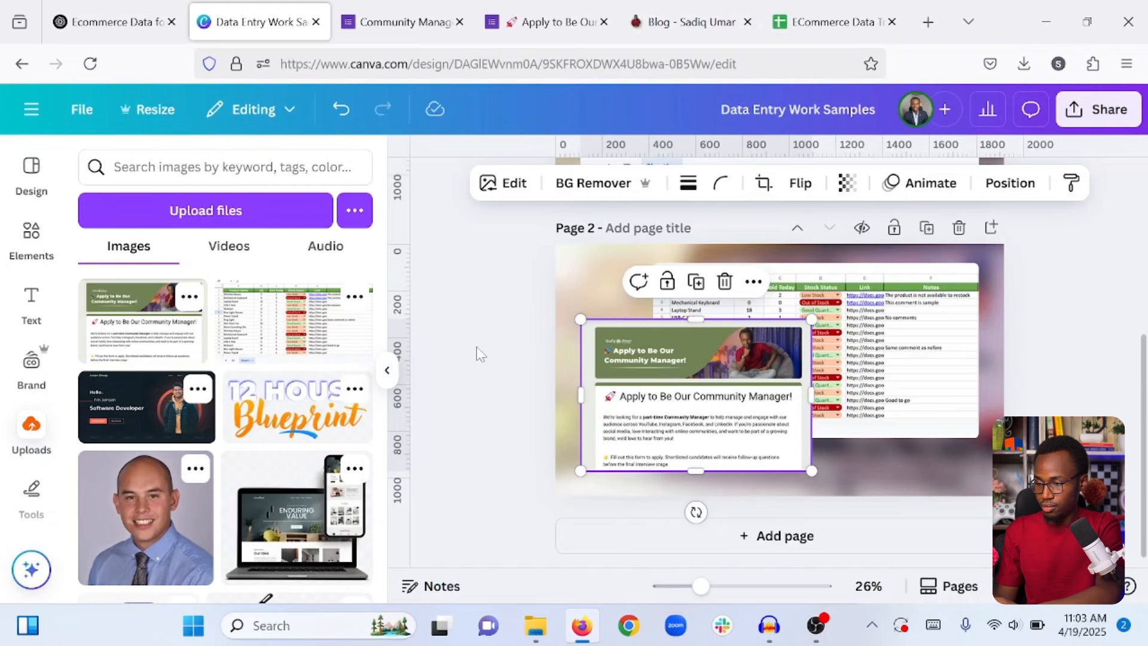
{"action": "left_click", "coordinate": [529, 369]}
{"action": "left_click_drag", "start_coordinate": [614, 405], "coordinate": [619, 410]}
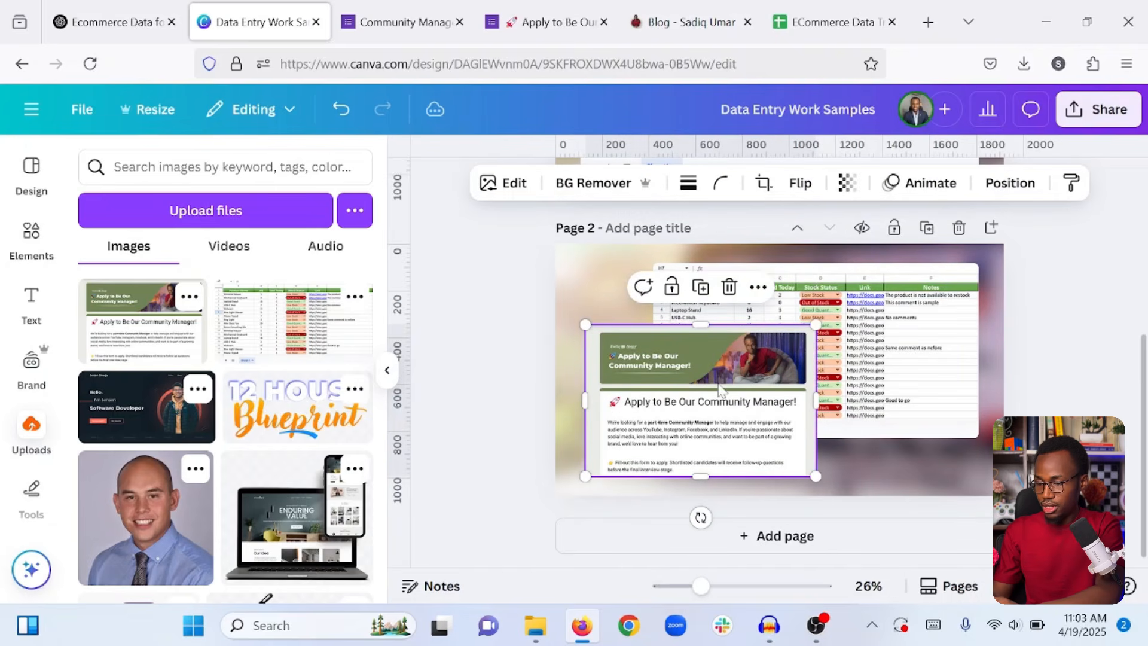
Group the form and spreadsheet images and shift the group slightly up-left.
{"action": "left_click", "coordinate": [902, 354], "text": "shift"}
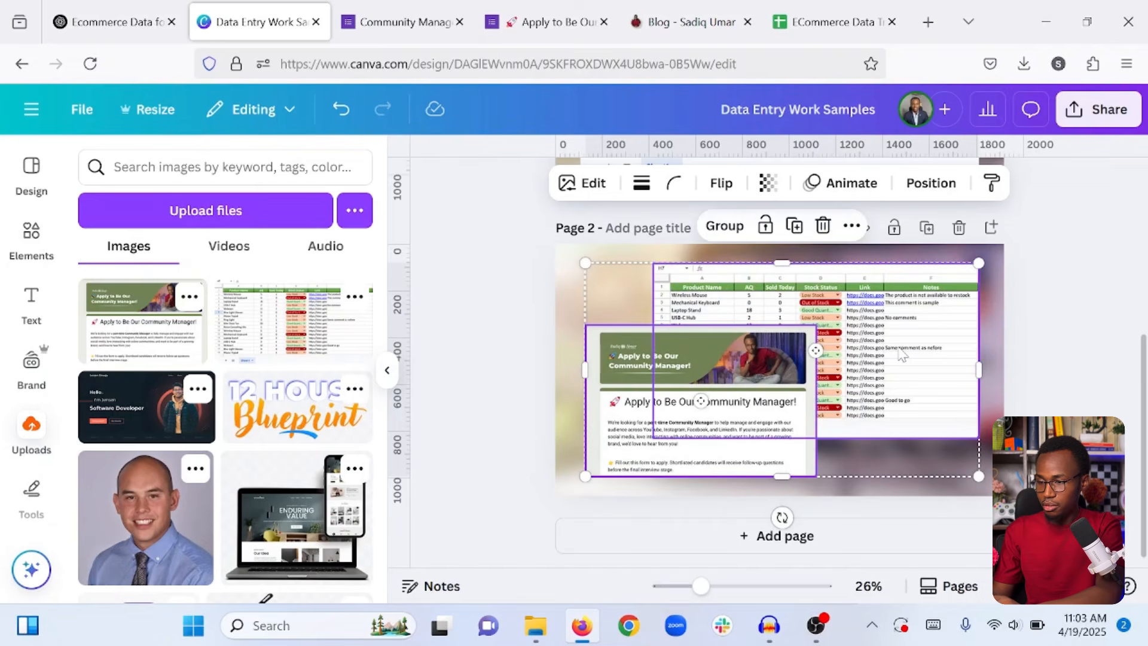
{"action": "left_click", "coordinate": [725, 227]}
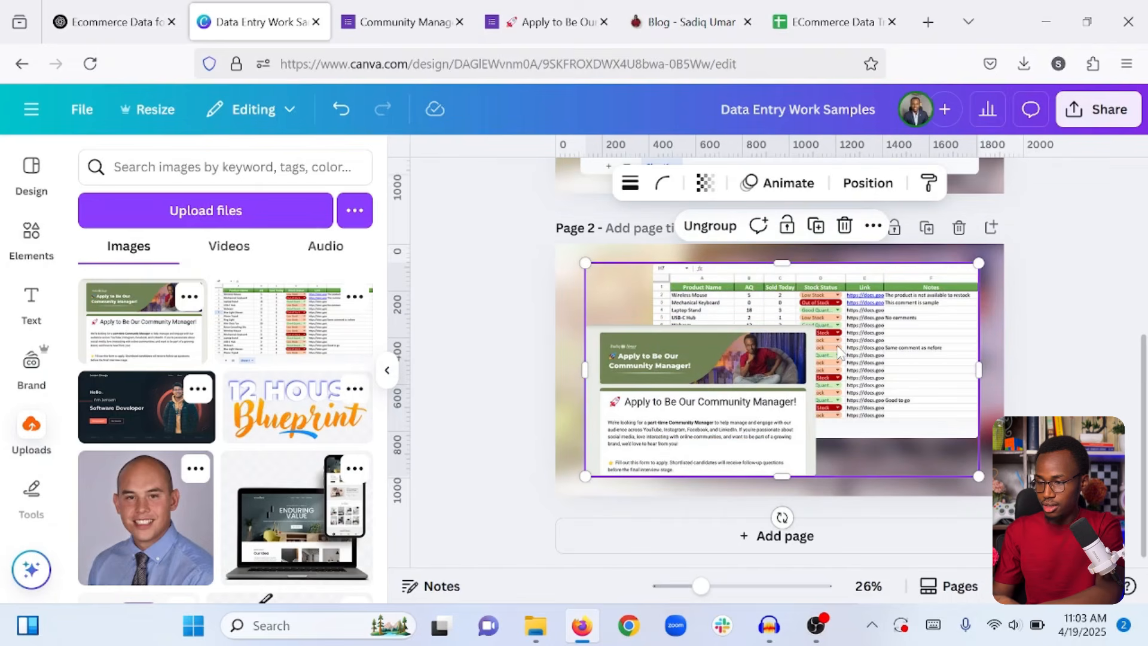
{"action": "left_click_drag", "start_coordinate": [839, 350], "coordinate": [831, 343]}
Undo the up-left shift of the grouped form and spreadsheet images.
{"action": "key", "text": "ctrl+z"}
{"action": "key", "text": "ctrl+z"}
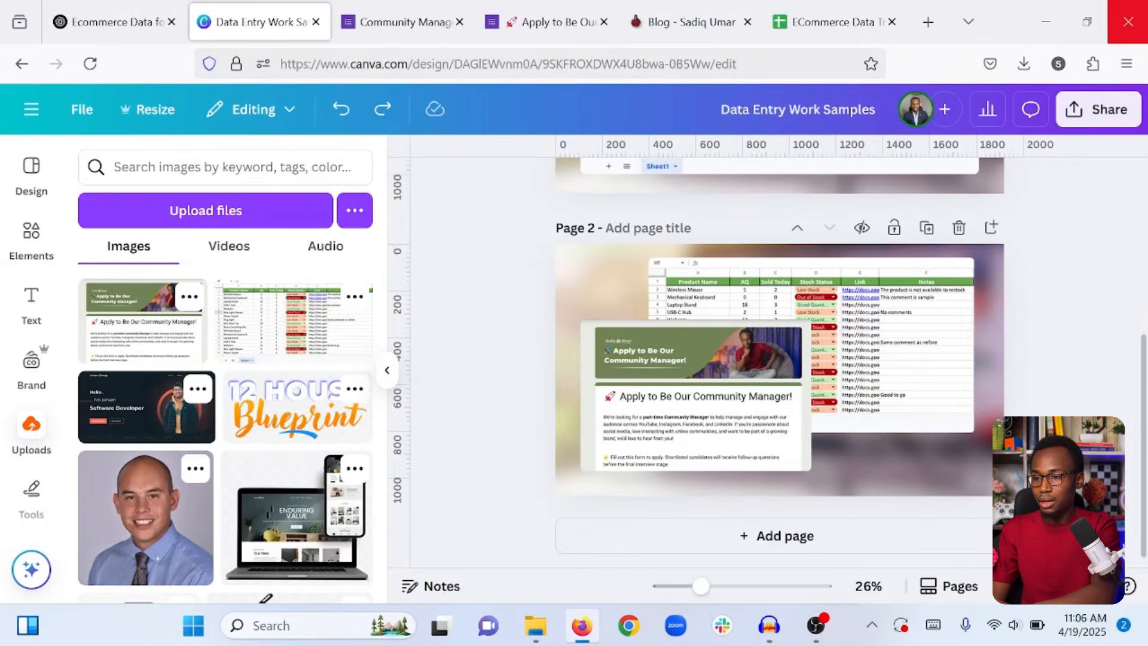
Go to trello.com in a new tab and create an account through Continue with Google.
{"action": "left_click", "coordinate": [928, 22]}
{"action": "type", "text": "trello.com/"}
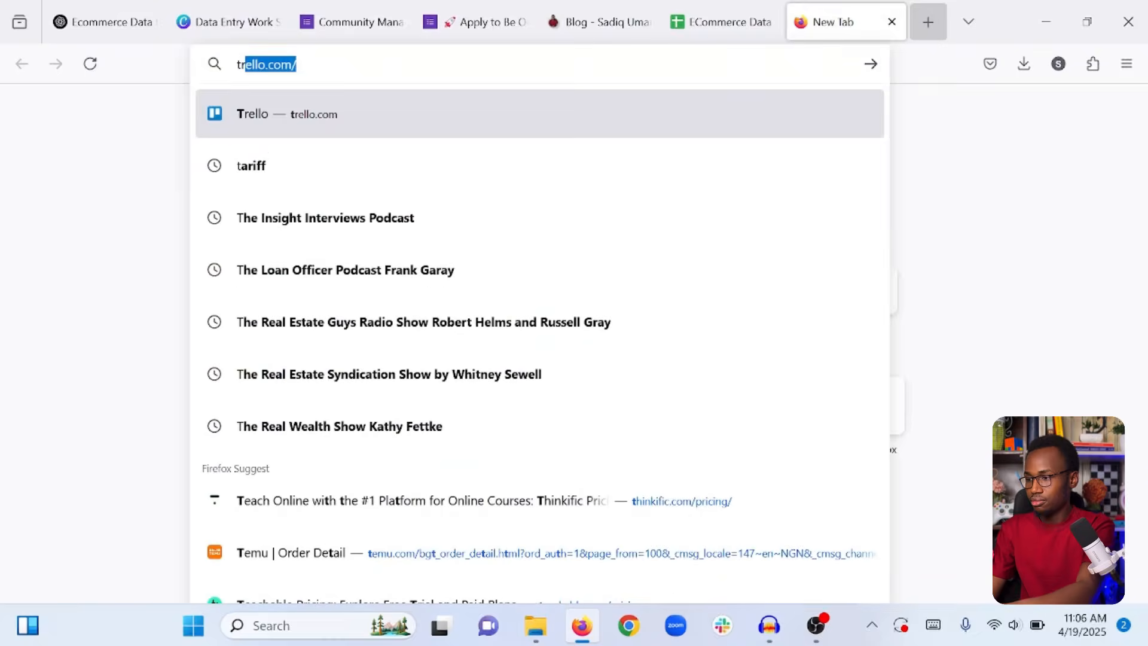
{"action": "key", "text": "Return"}
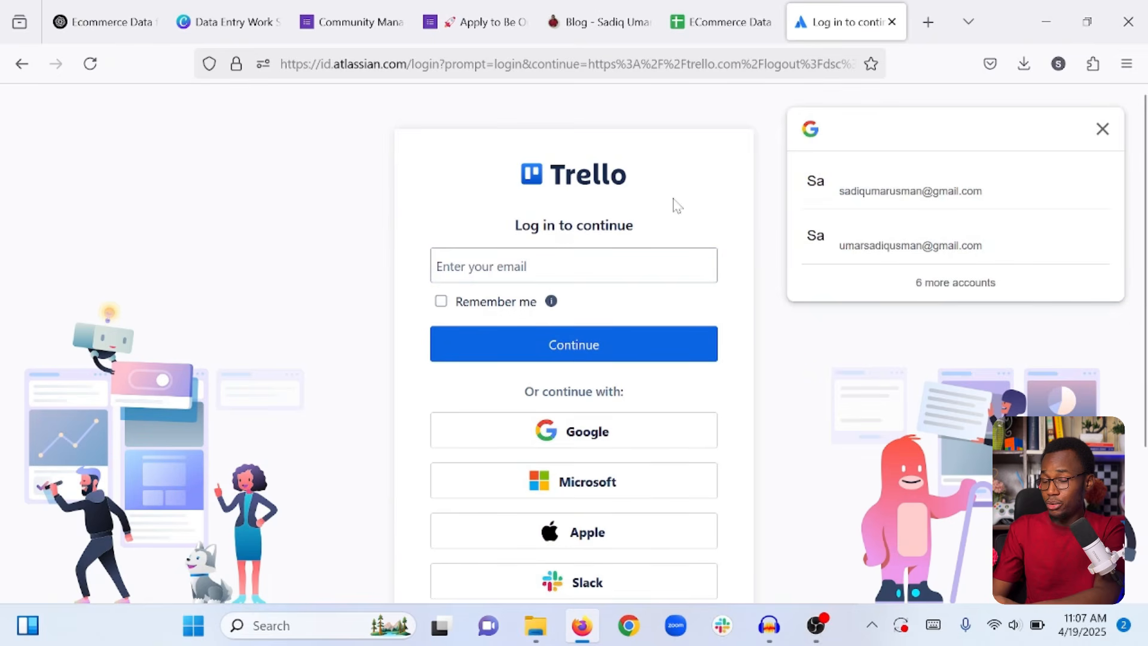
{"action": "left_click", "coordinate": [1103, 129]}
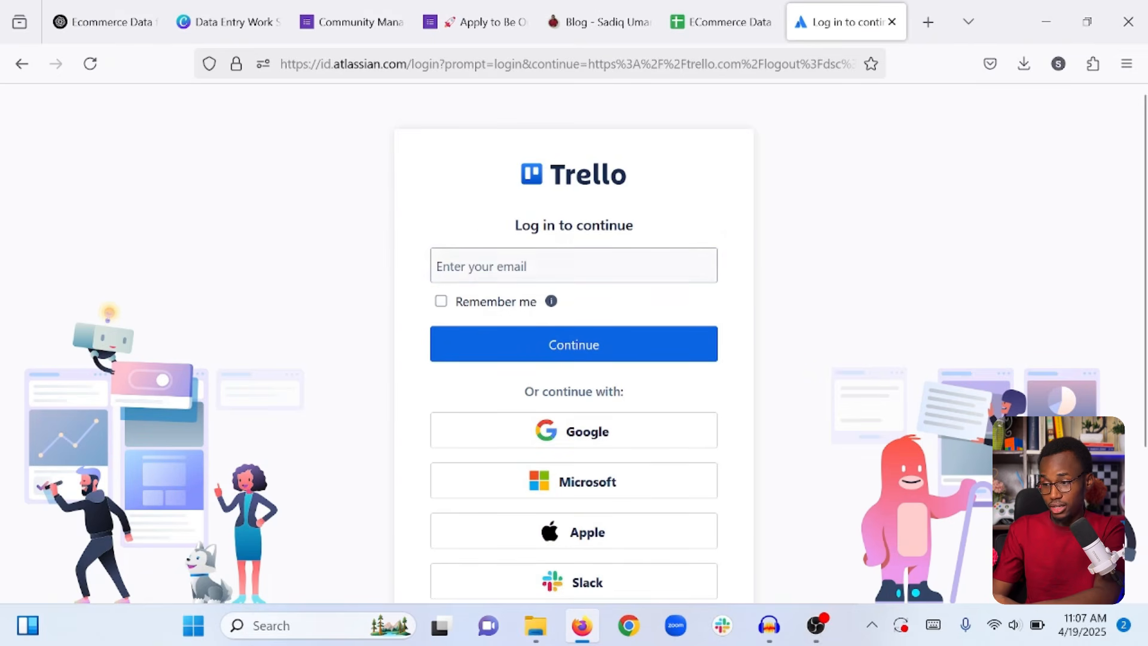
{"action": "scroll", "coordinate": [794, 307], "scroll_direction": "down", "scroll_amount": 2}
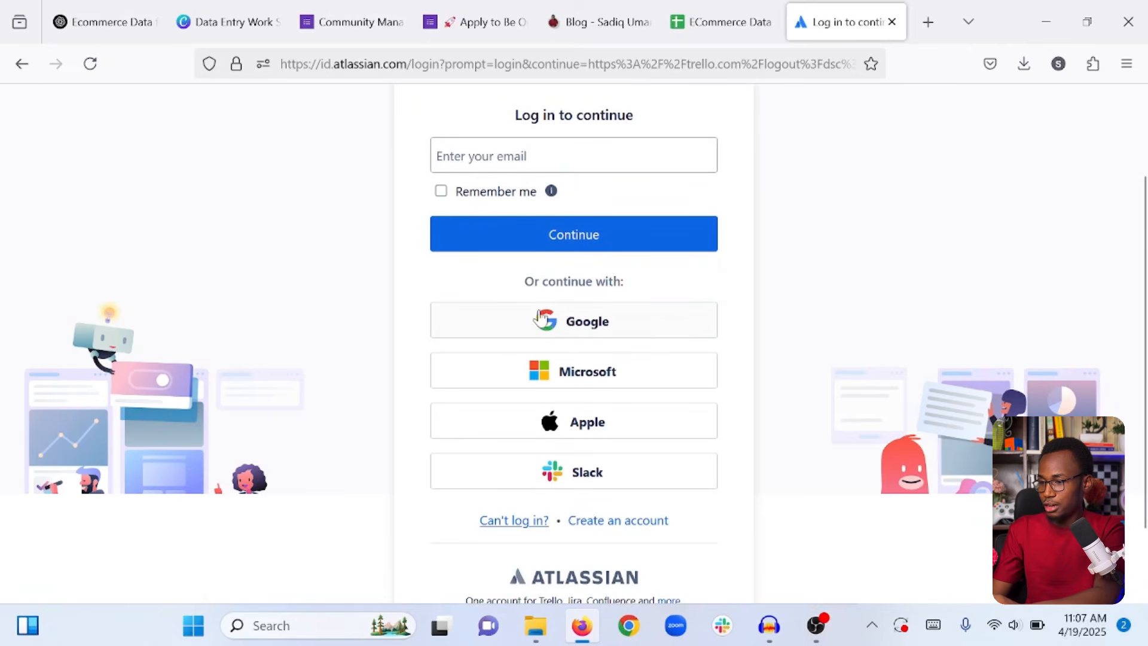
{"action": "left_click", "coordinate": [555, 329]}
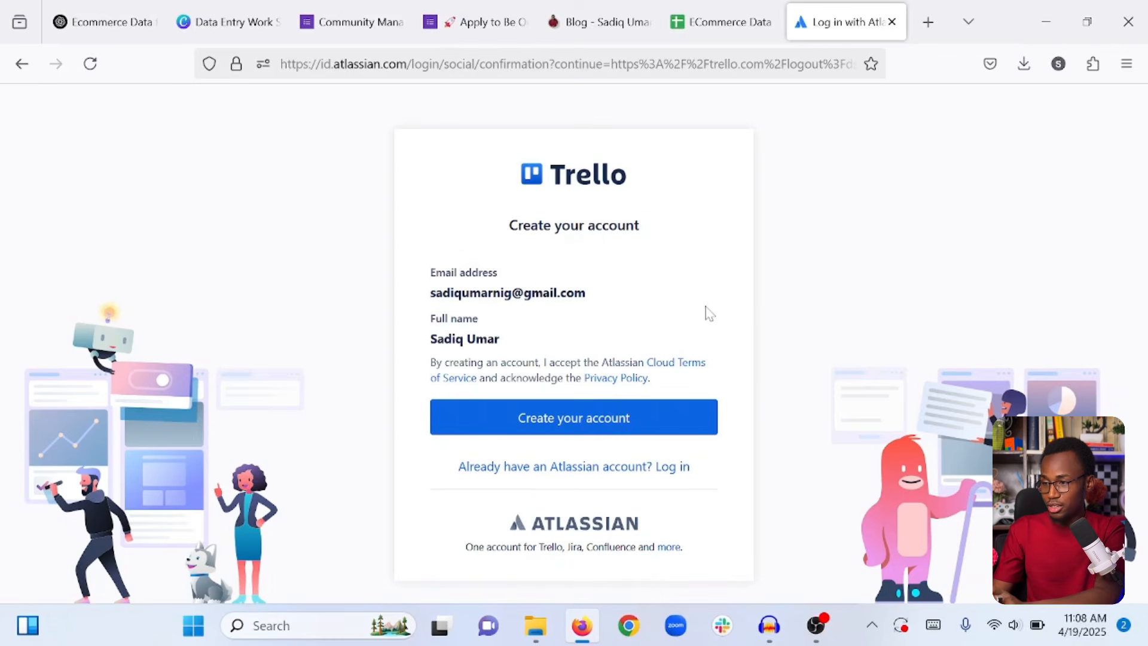
{"action": "left_click", "coordinate": [575, 427]}
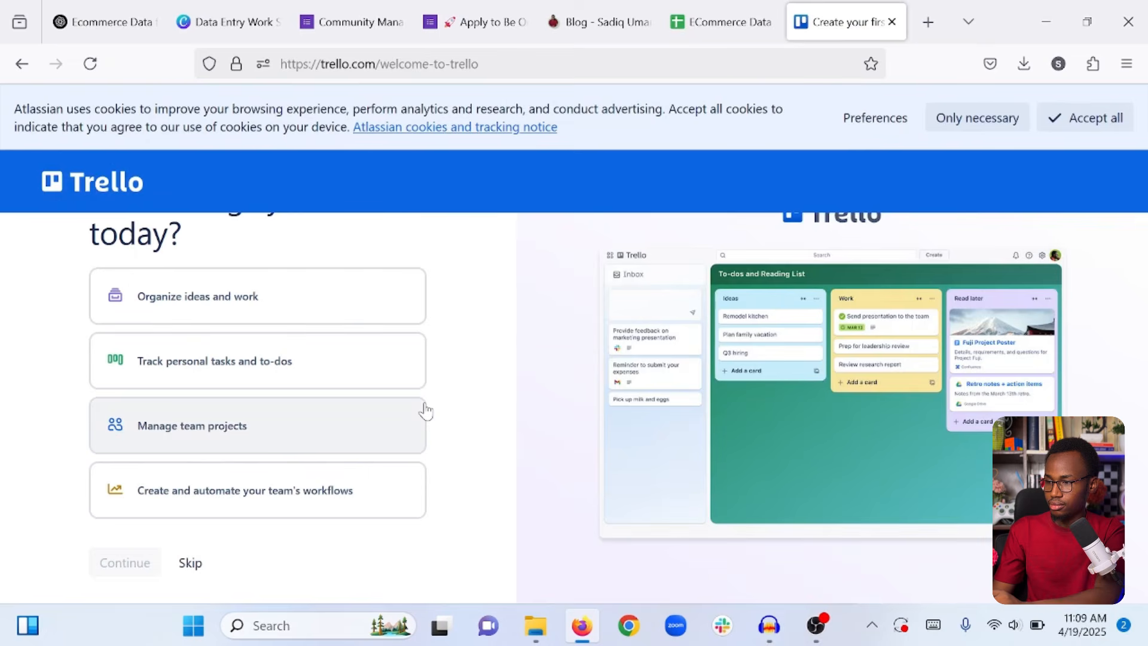
Accept all cookies, choose Organize ideas and work, skip onboarding, and close the Inbox welcome.
{"action": "left_click", "coordinate": [1089, 120]}
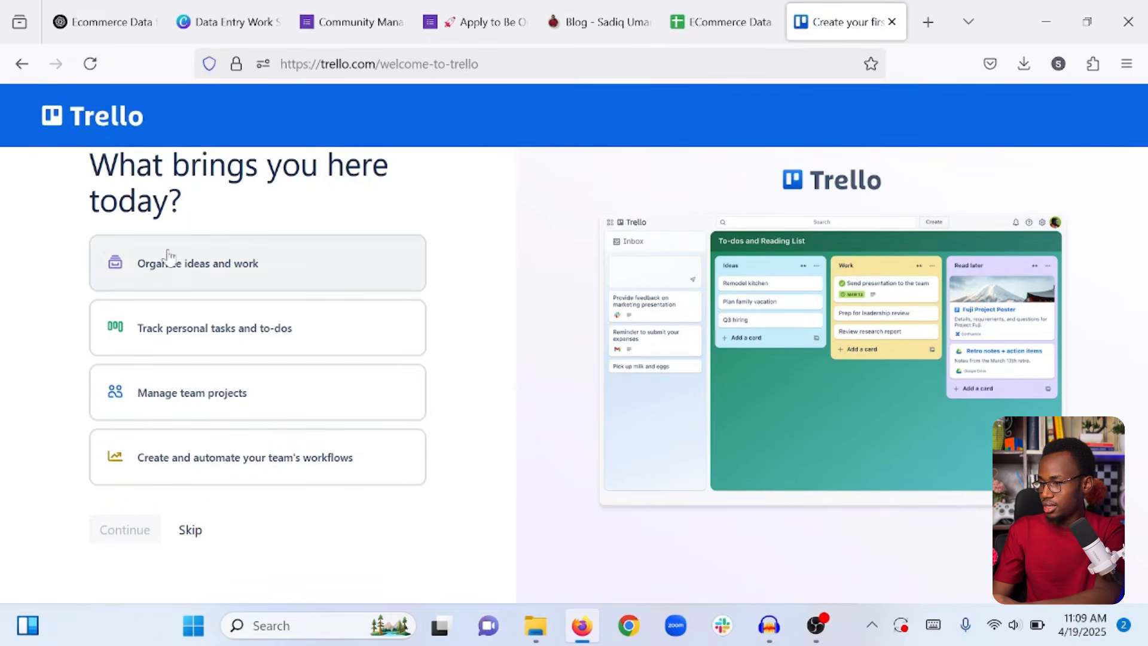
{"action": "left_click", "coordinate": [204, 278]}
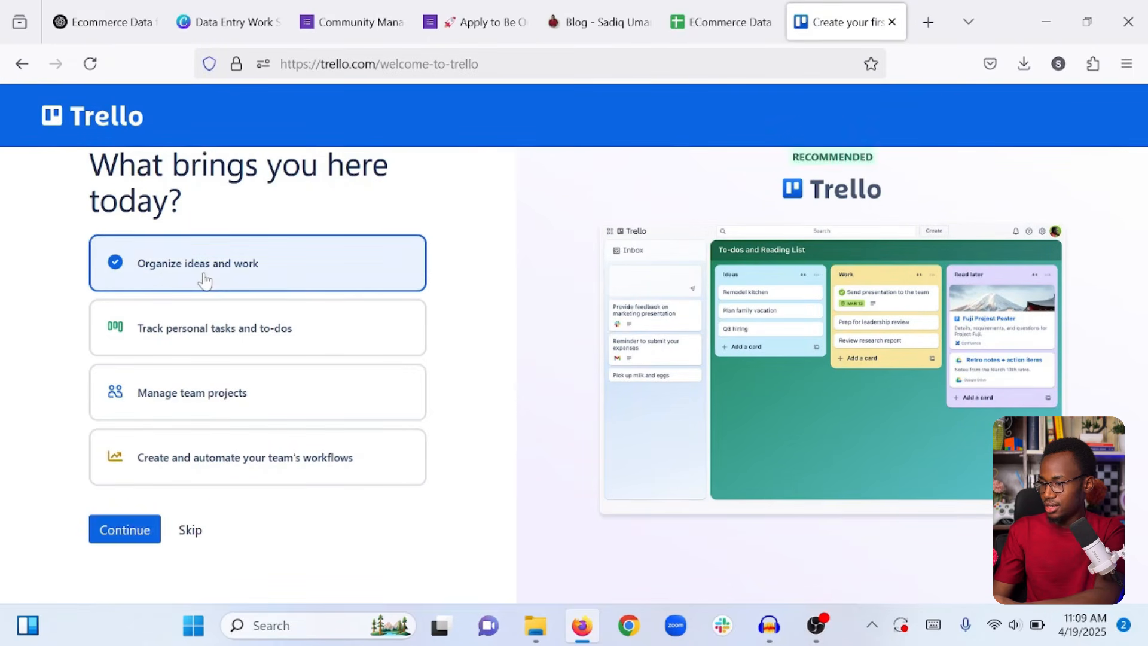
{"action": "left_click", "coordinate": [190, 530]}
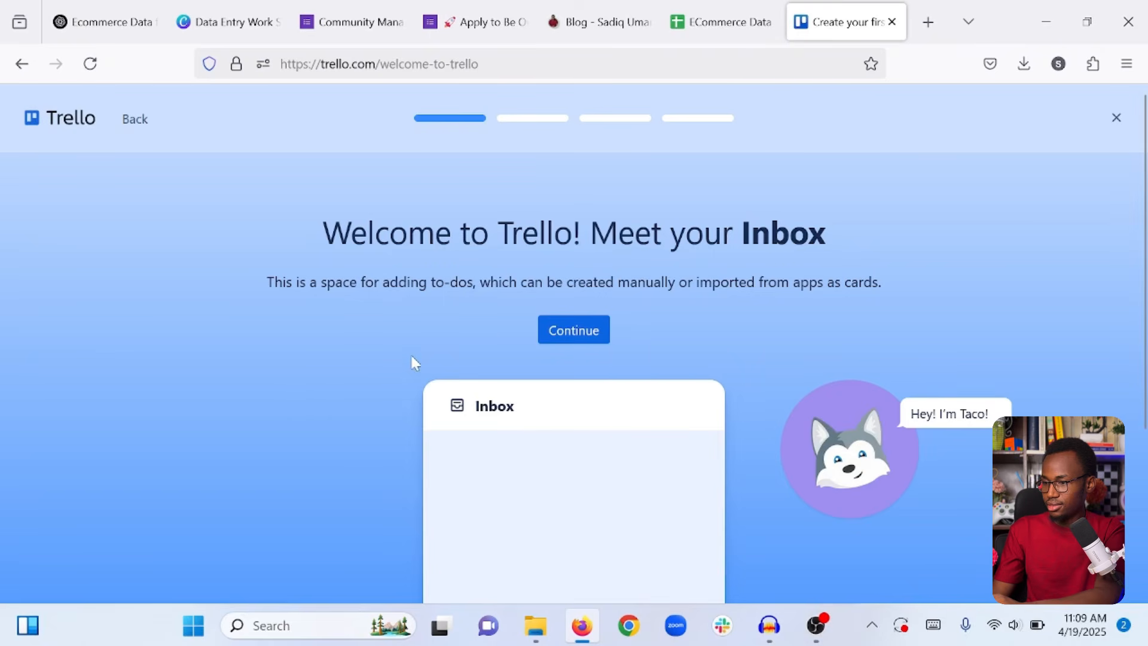
{"action": "scroll", "coordinate": [600, 329], "scroll_direction": "down", "scroll_amount": 3}
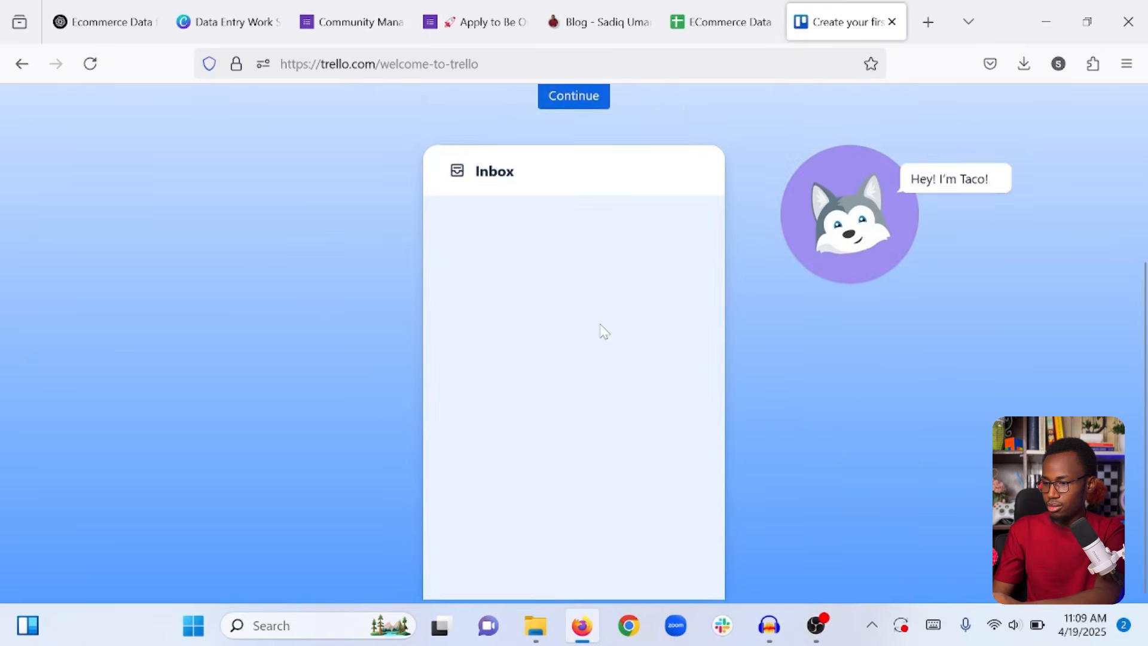
{"action": "scroll", "coordinate": [601, 330], "scroll_direction": "up", "scroll_amount": 3}
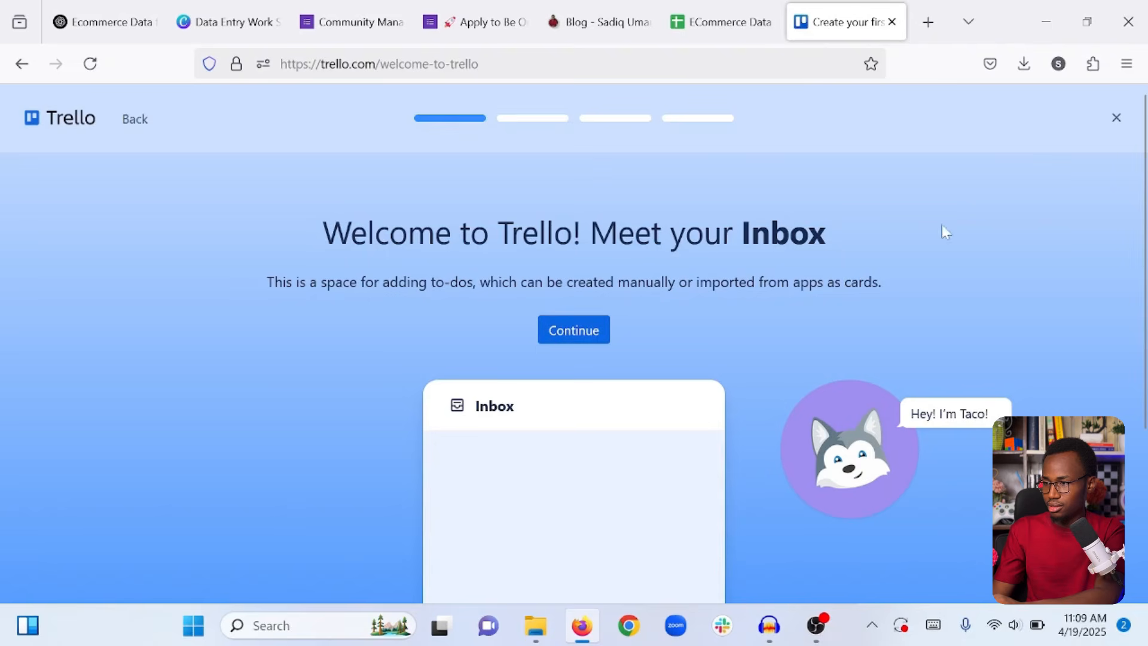
{"action": "left_click", "coordinate": [1115, 123]}
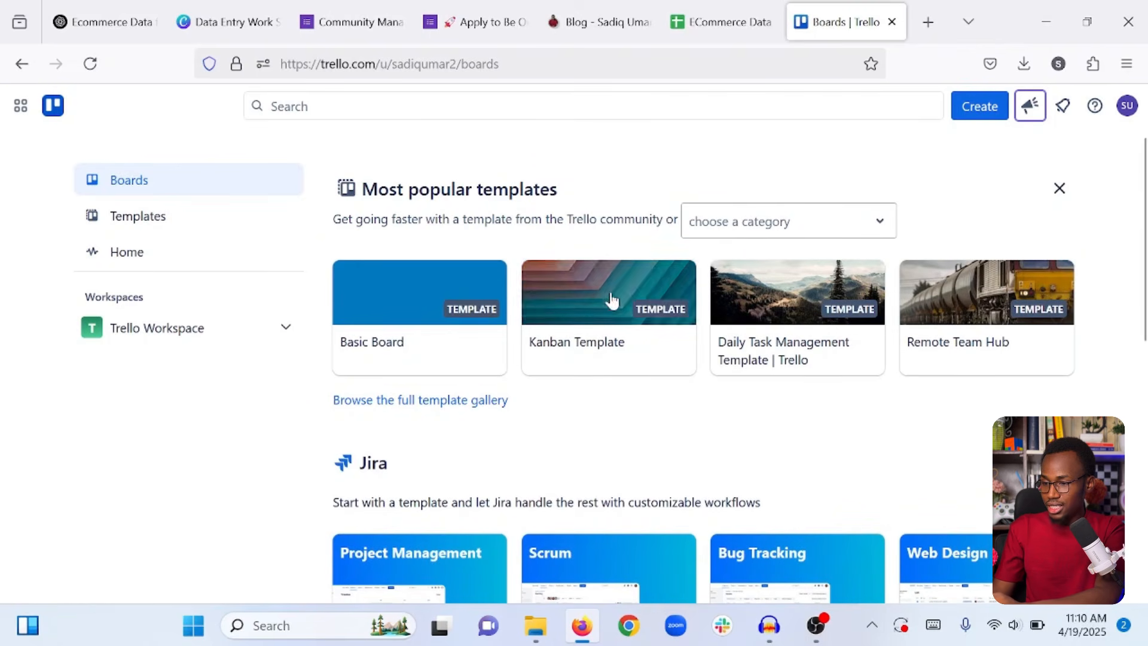
{"action": "scroll", "coordinate": [1034, 366], "scroll_direction": "down", "scroll_amount": 4}
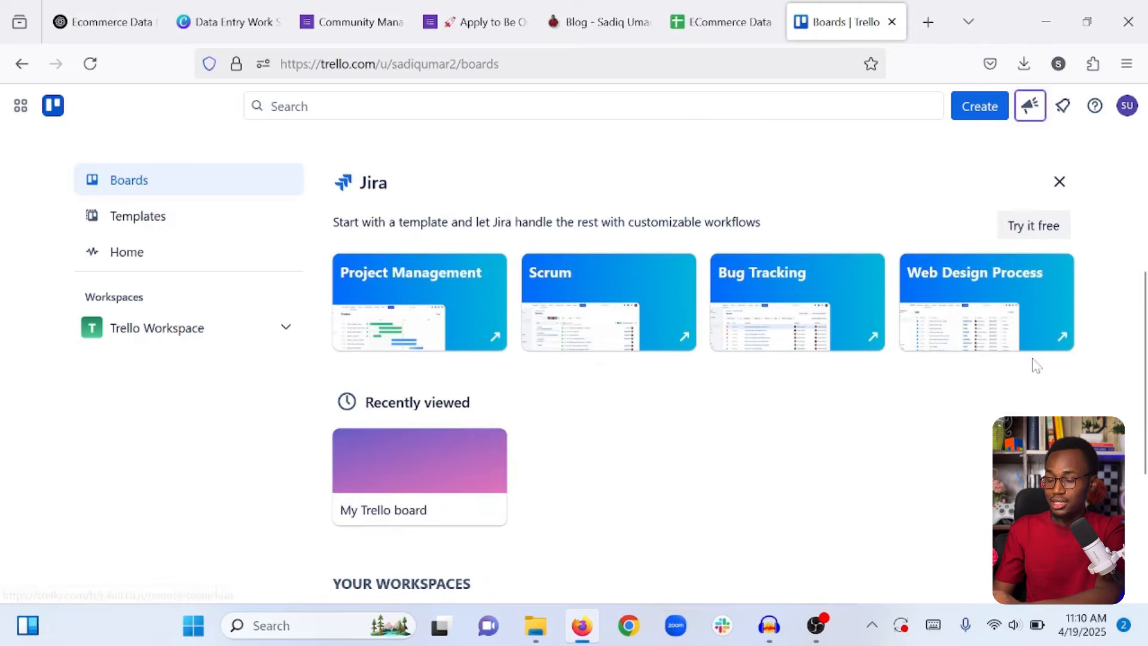
{"action": "scroll", "coordinate": [1036, 366], "scroll_direction": "up", "scroll_amount": 5}
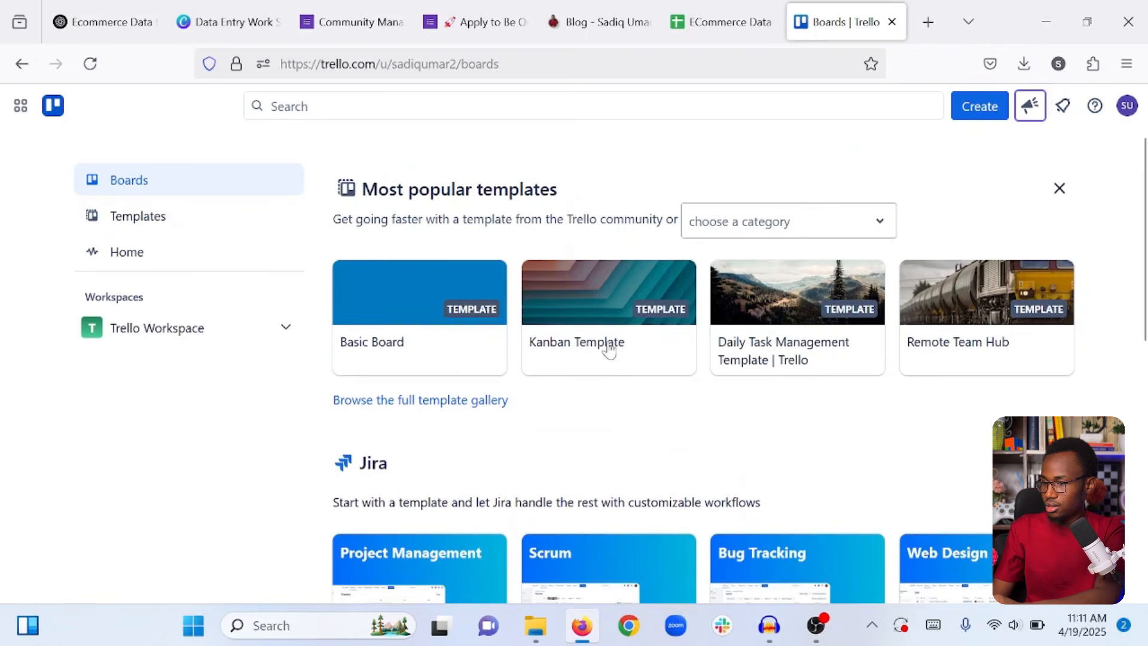
Create a board from the Kanban Template and look across its Backlog-to-Done lists.
{"action": "left_click", "coordinate": [586, 346]}
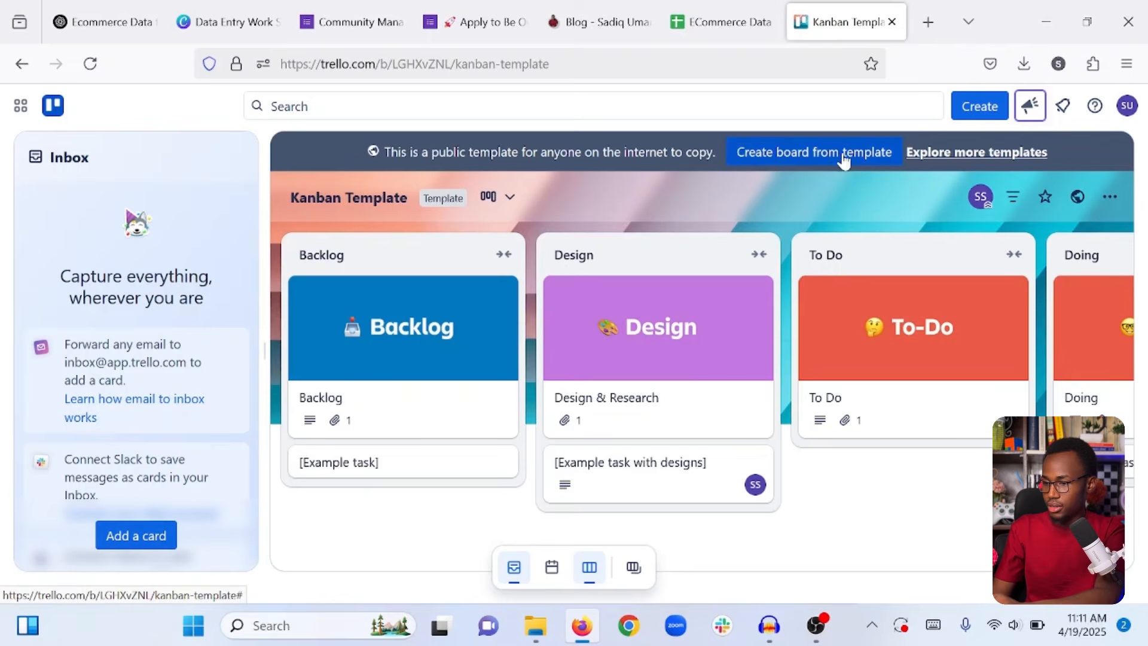
{"action": "left_click", "coordinate": [838, 156]}
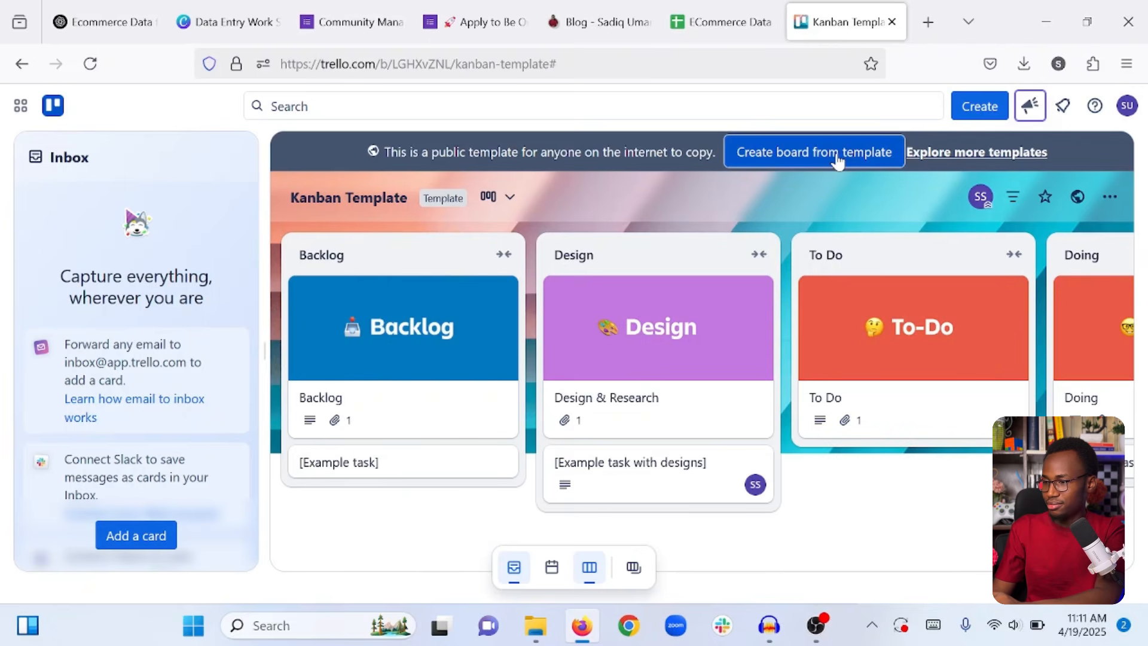
{"action": "left_click", "coordinate": [838, 157]}
{"action": "left_click", "coordinate": [762, 470]}
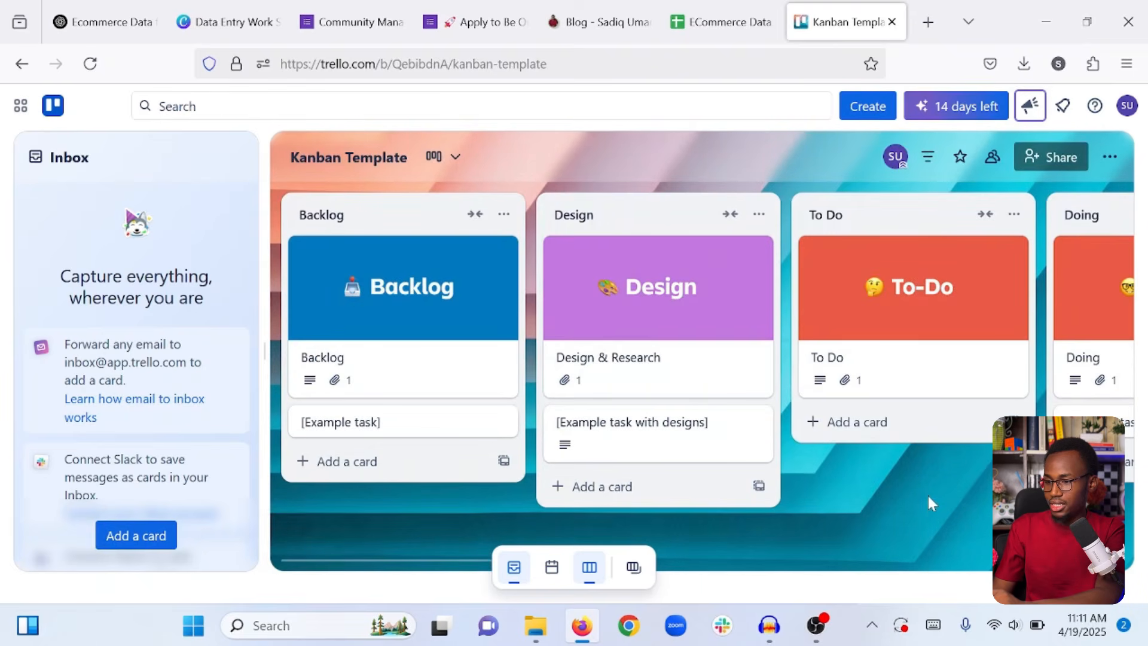
{"action": "scroll", "coordinate": [964, 405], "scroll_direction": "right", "scroll_amount": 5}
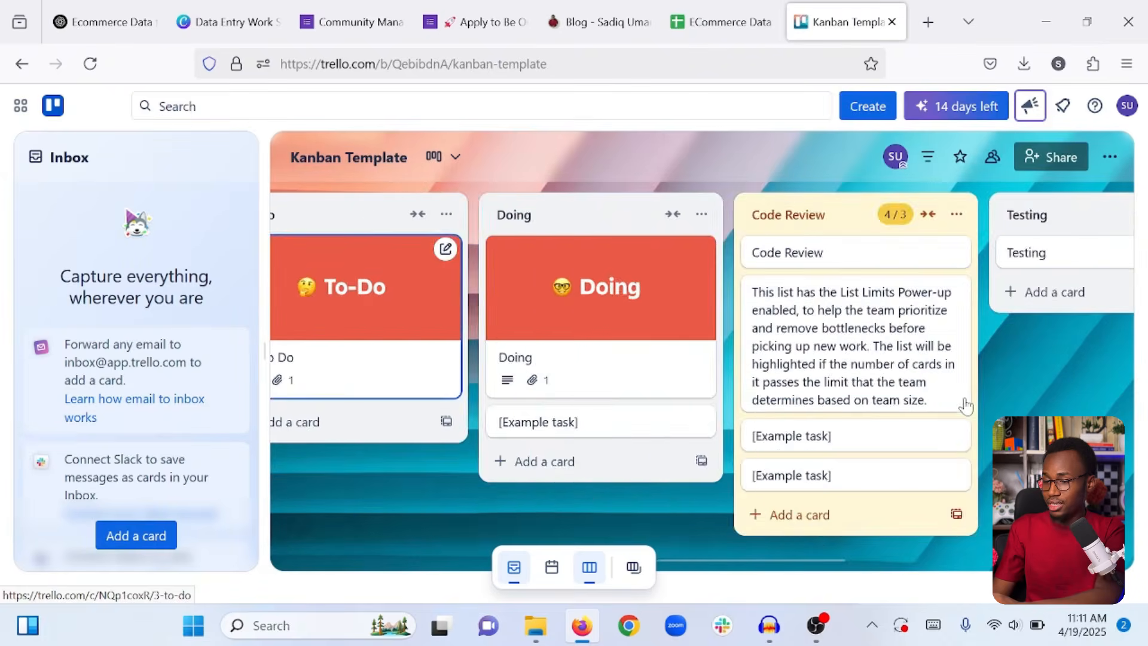
{"action": "scroll", "coordinate": [964, 406], "scroll_direction": "right", "scroll_amount": 3}
{"action": "scroll", "coordinate": [964, 405], "scroll_direction": "left", "scroll_amount": 6}
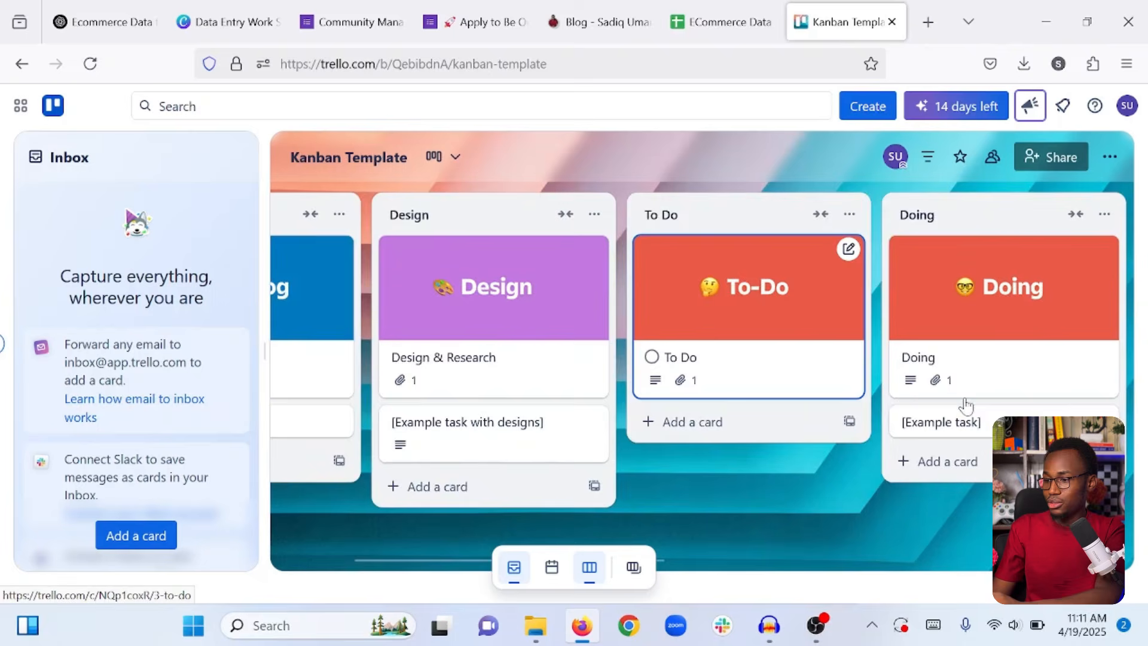
{"action": "scroll", "coordinate": [965, 405], "scroll_direction": "right", "scroll_amount": 6}
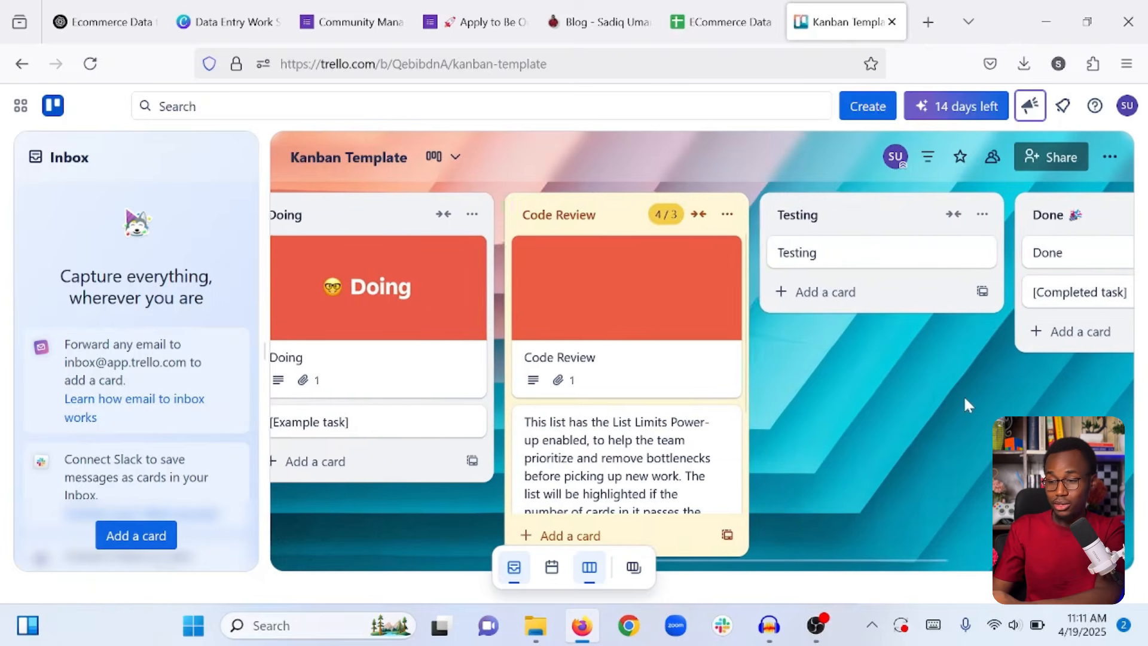
{"action": "scroll", "coordinate": [964, 400], "scroll_direction": "left", "scroll_amount": 10}
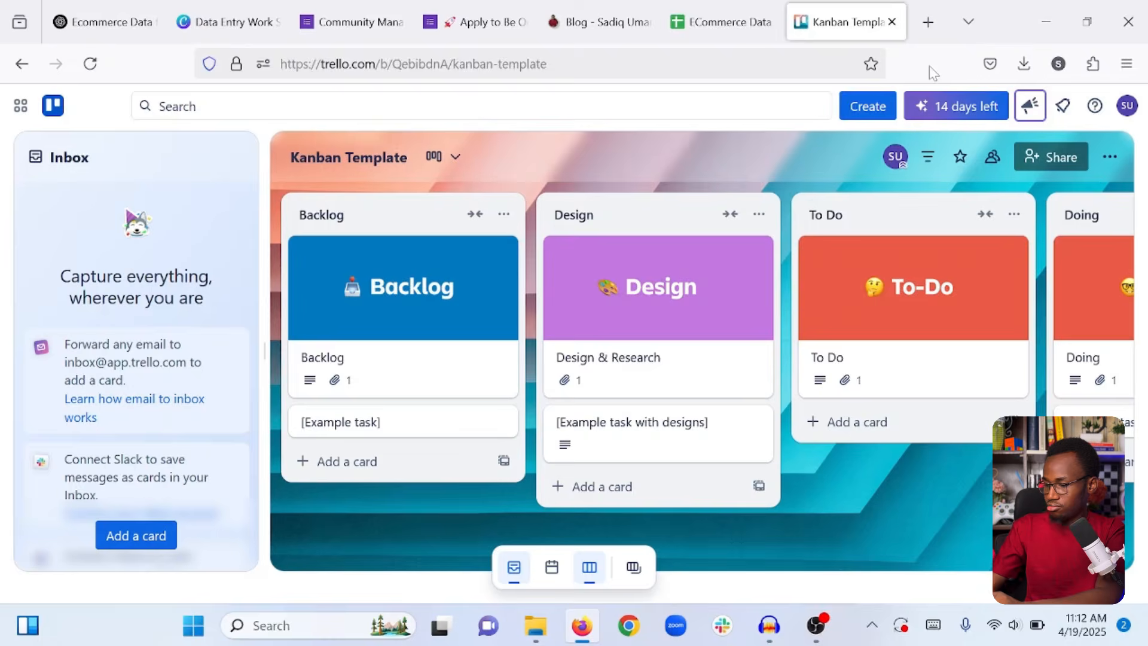
Download a screenshot of the Kanban board including its header, then go back to the Canva design.
{"action": "key", "text": "ctrl+shift+s"}
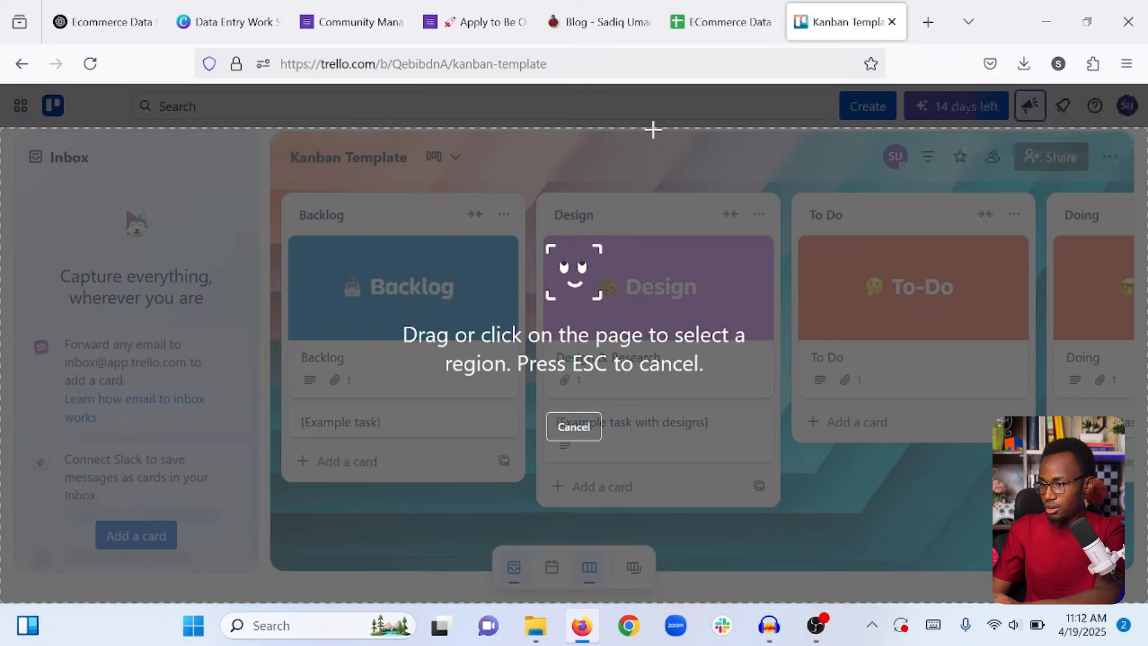
{"action": "left_click", "coordinate": [652, 128]}
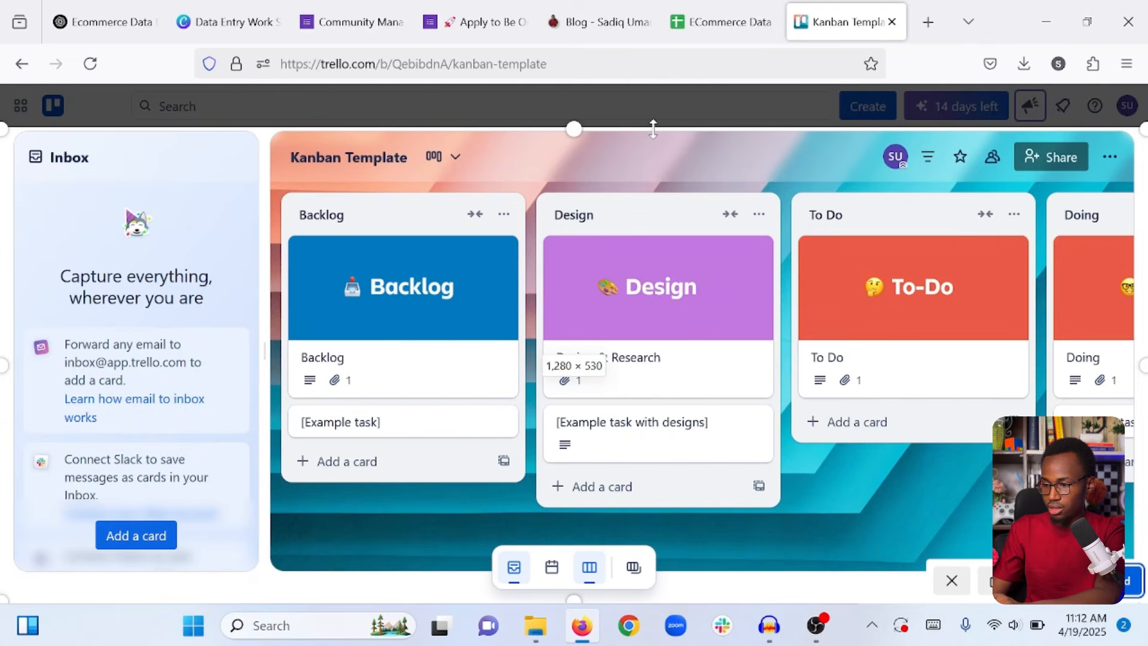
{"action": "left_click_drag", "start_coordinate": [653, 128], "coordinate": [614, 121]}
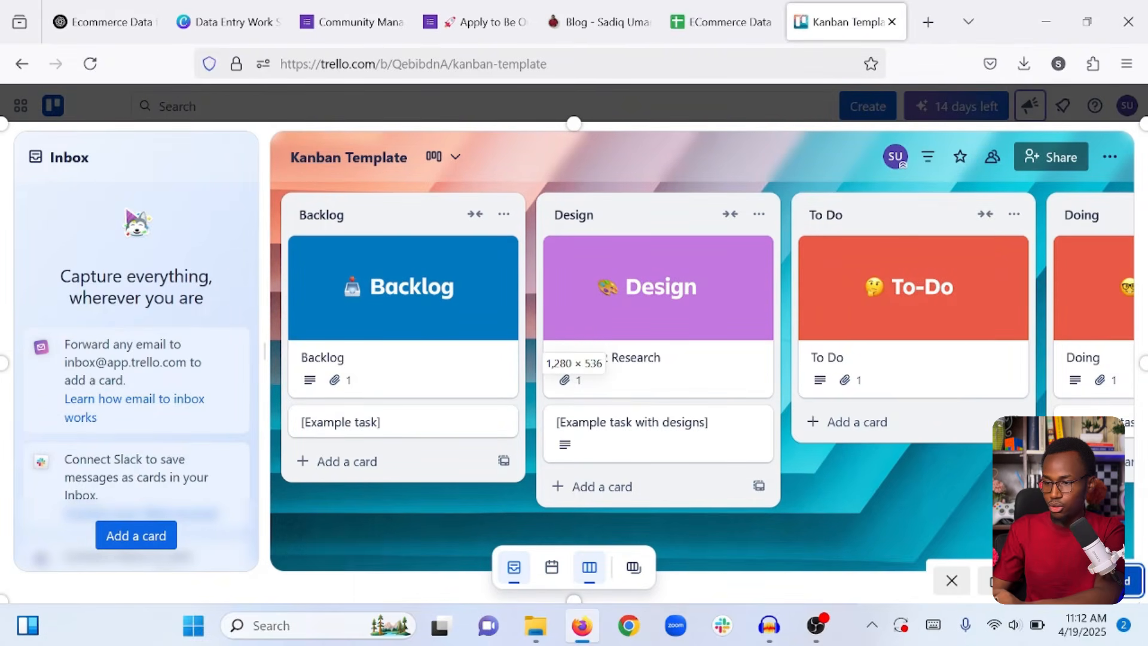
{"action": "left_click", "coordinate": [1096, 580]}
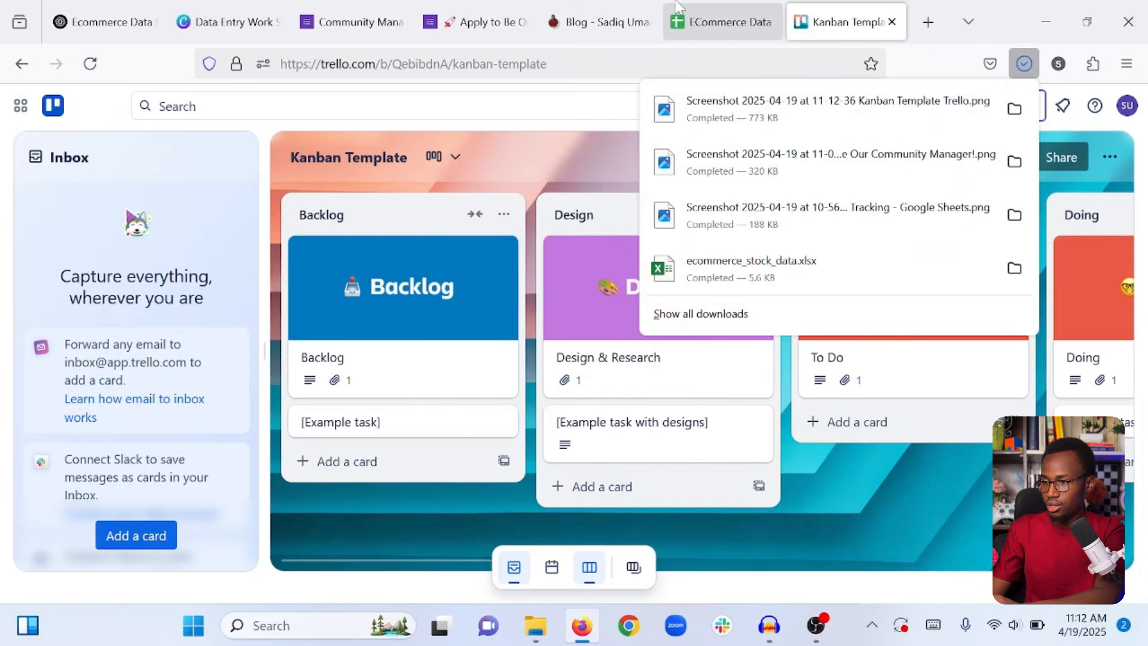
{"action": "left_click", "coordinate": [221, 7]}
{"action": "scroll", "coordinate": [579, 392], "scroll_direction": "up", "scroll_amount": 5}
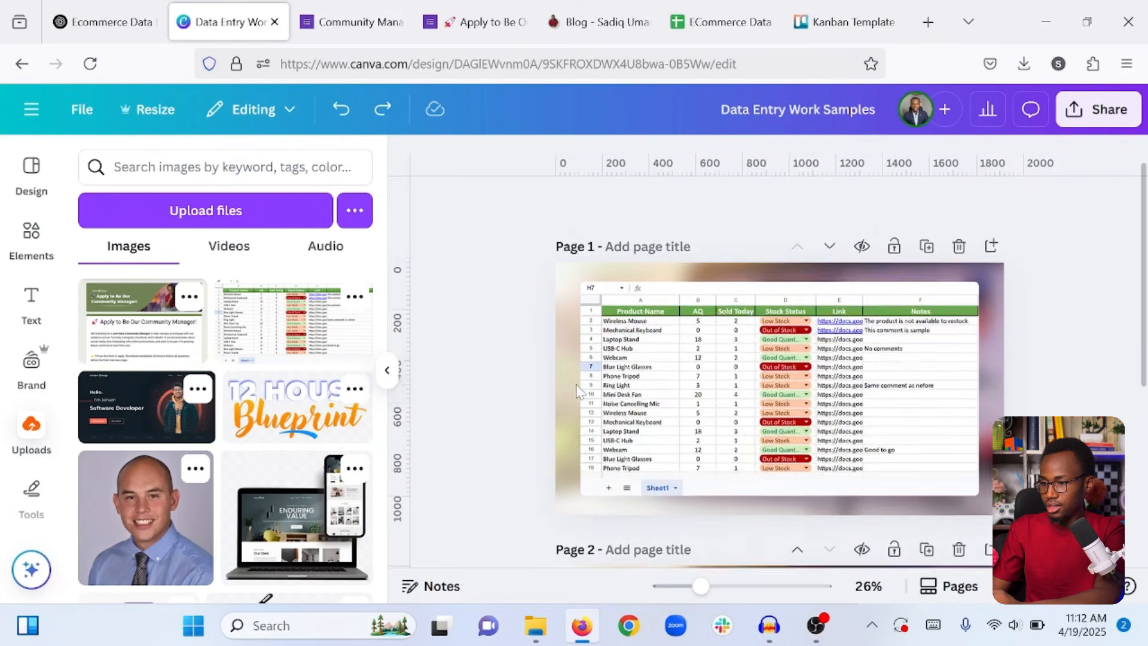
Duplicate Page 1, upload the Kanban Template screenshot, and add it to Page 2.
{"action": "left_click", "coordinate": [926, 228]}
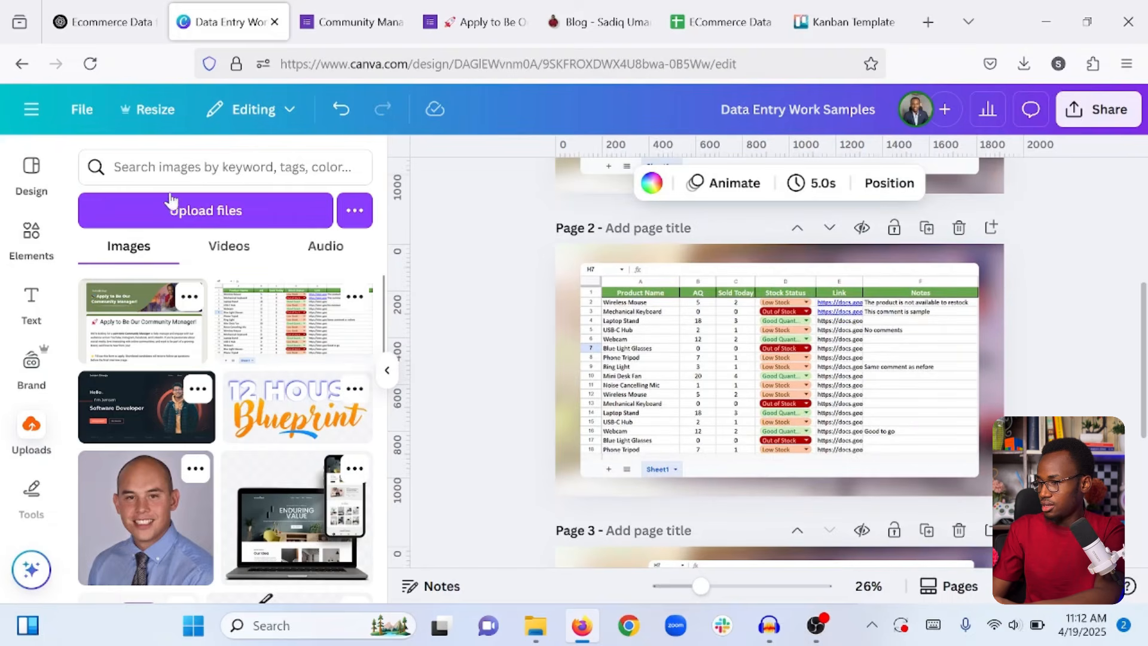
{"action": "left_click", "coordinate": [178, 215]}
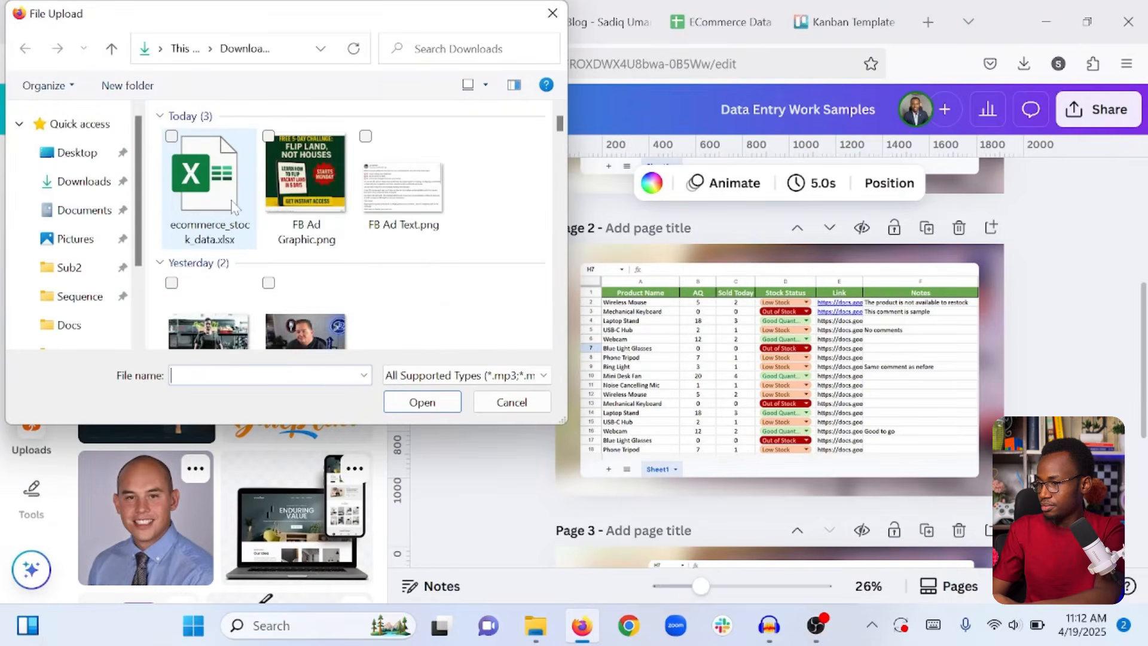
{"action": "left_click", "coordinate": [210, 186]}
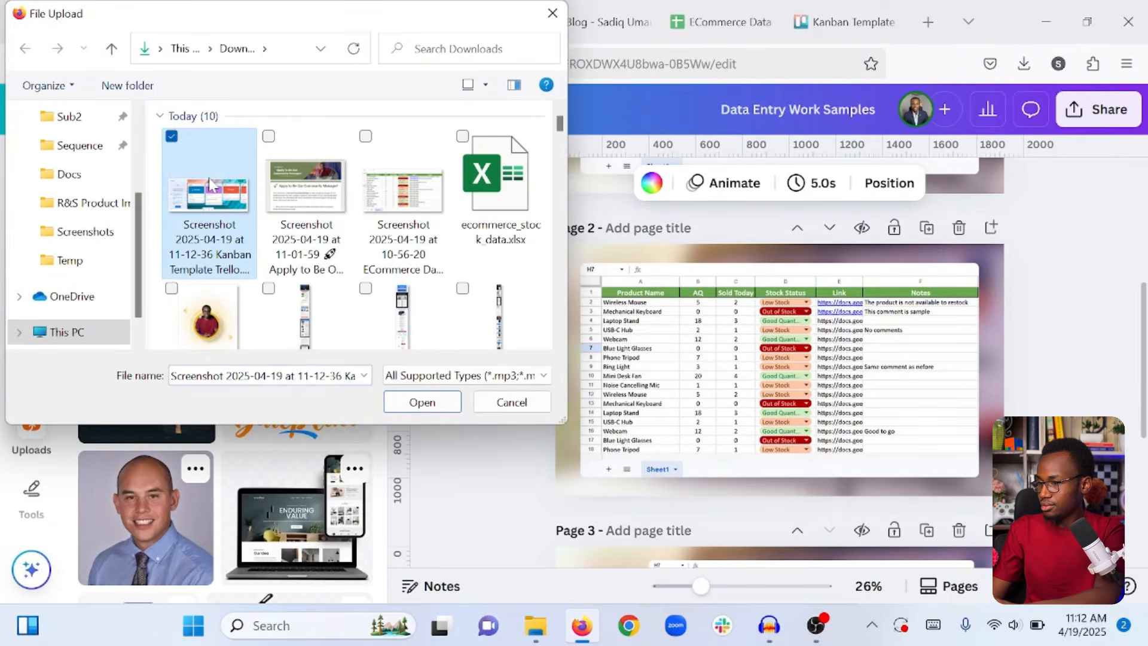
{"action": "left_click", "coordinate": [394, 398]}
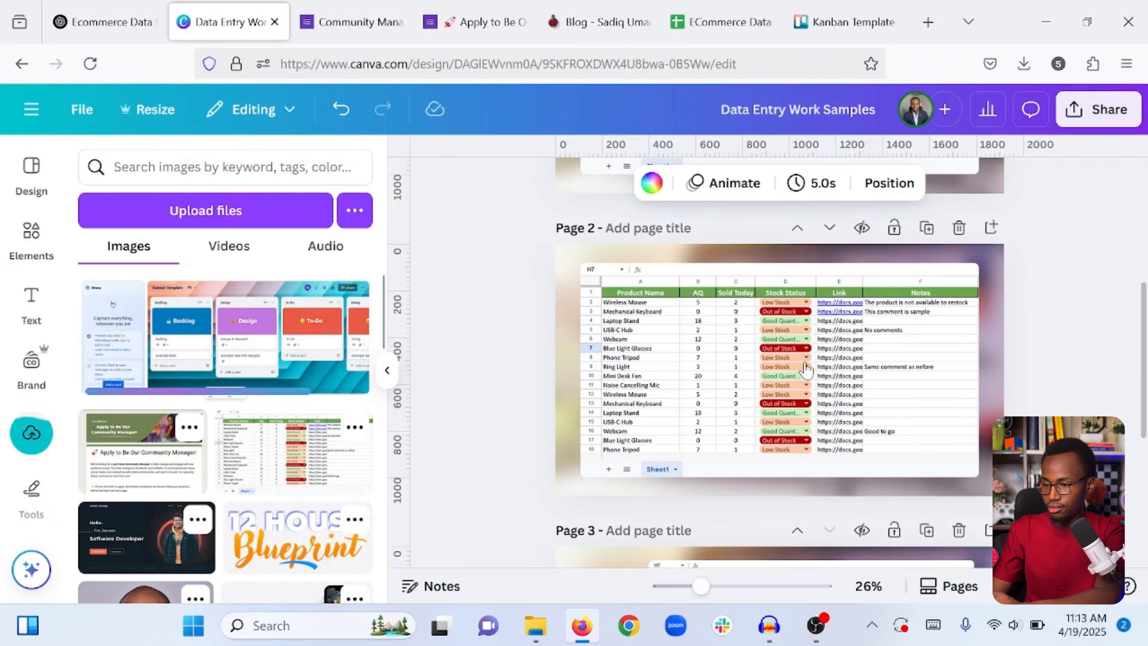
{"action": "left_click", "coordinate": [807, 370]}
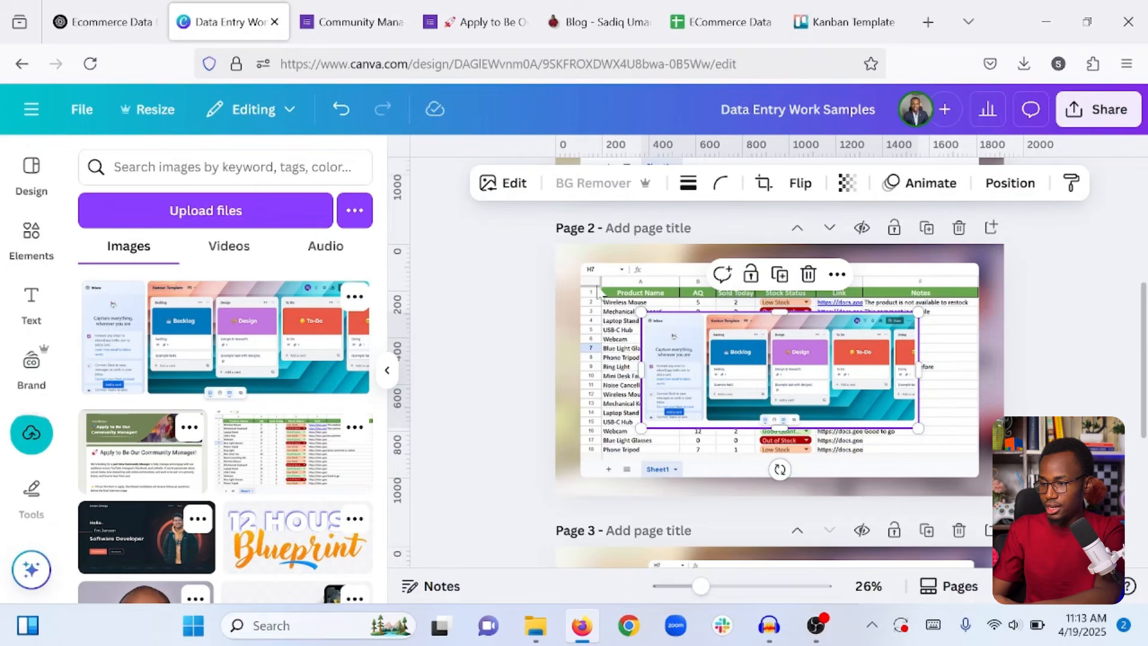
Delete the spreadsheet image from Page 2 and enlarge the Kanban screenshot.
{"action": "left_click", "coordinate": [969, 284]}
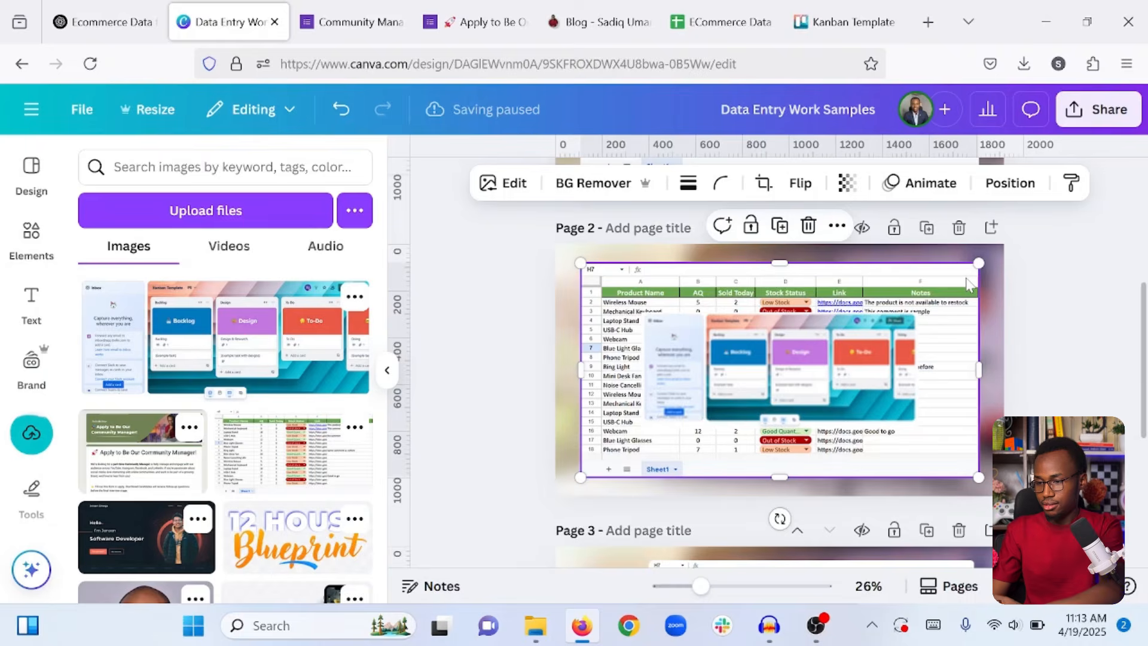
{"action": "key", "text": "Delete"}
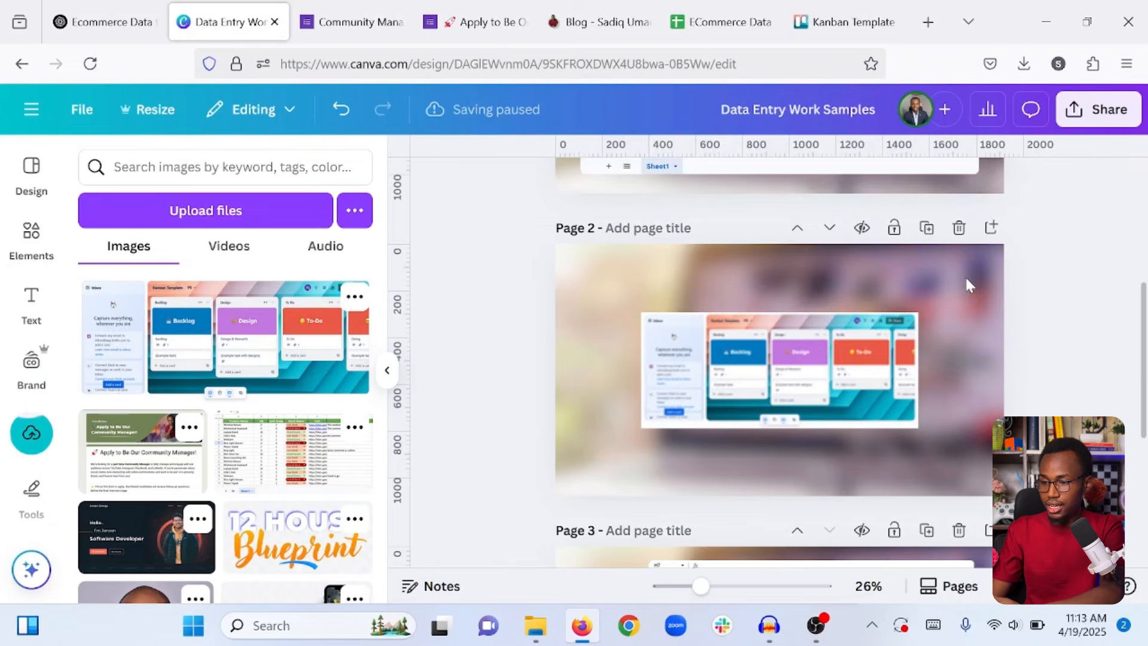
{"action": "left_click", "coordinate": [729, 377]}
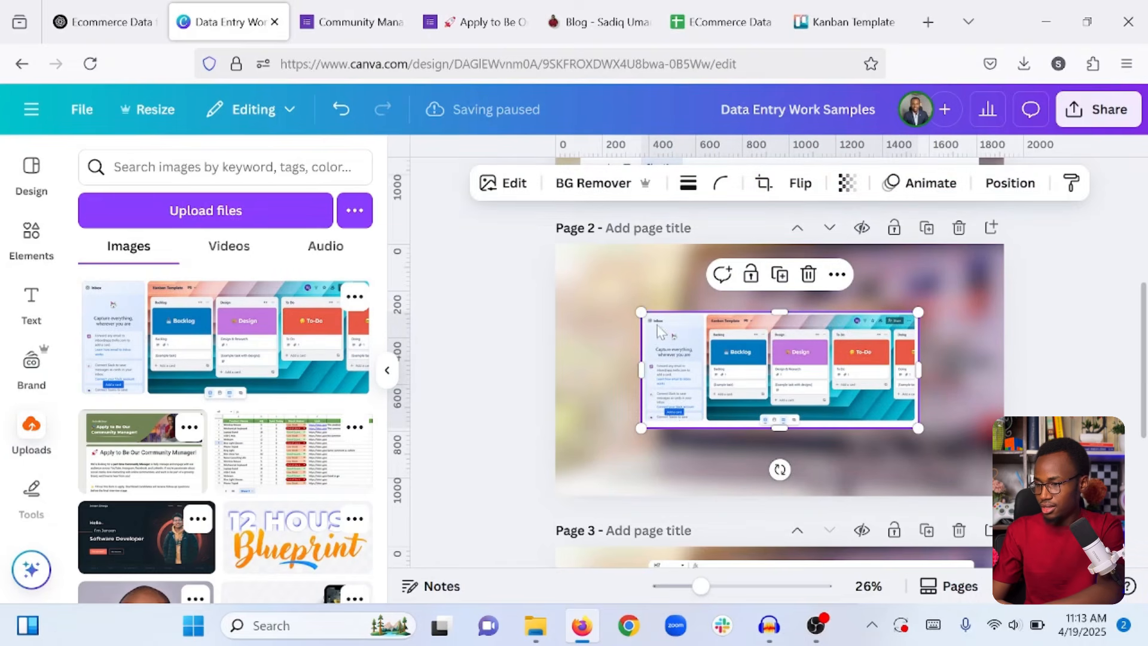
{"action": "left_click_drag", "start_coordinate": [641, 306], "coordinate": [571, 281]}
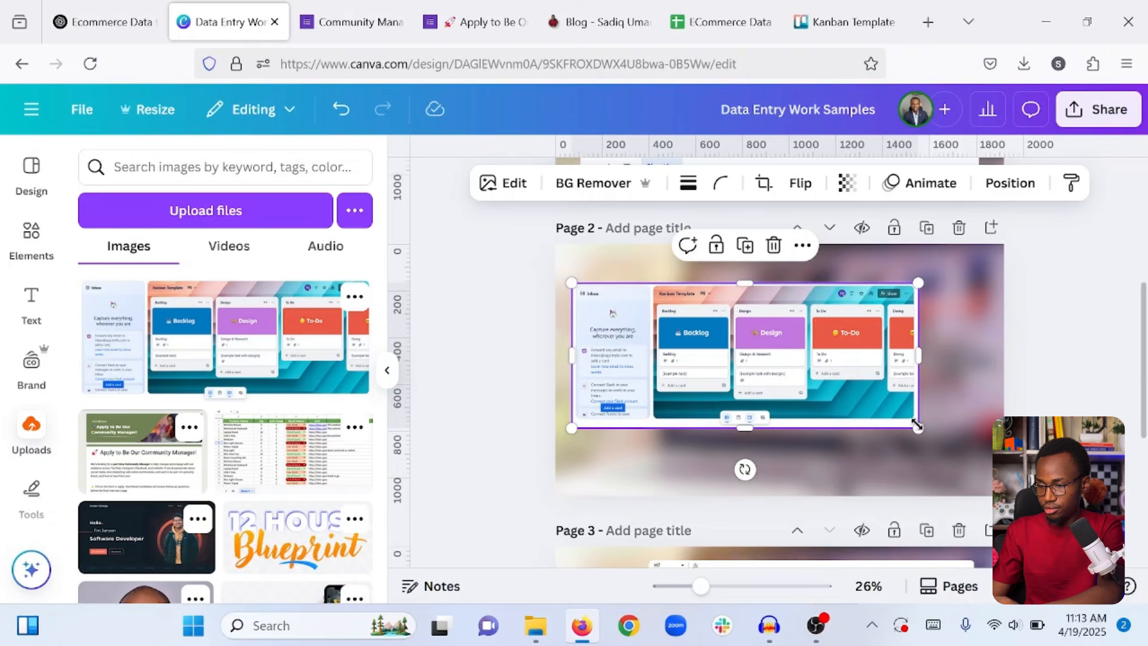
{"action": "left_click_drag", "start_coordinate": [957, 448], "coordinate": [988, 458]}
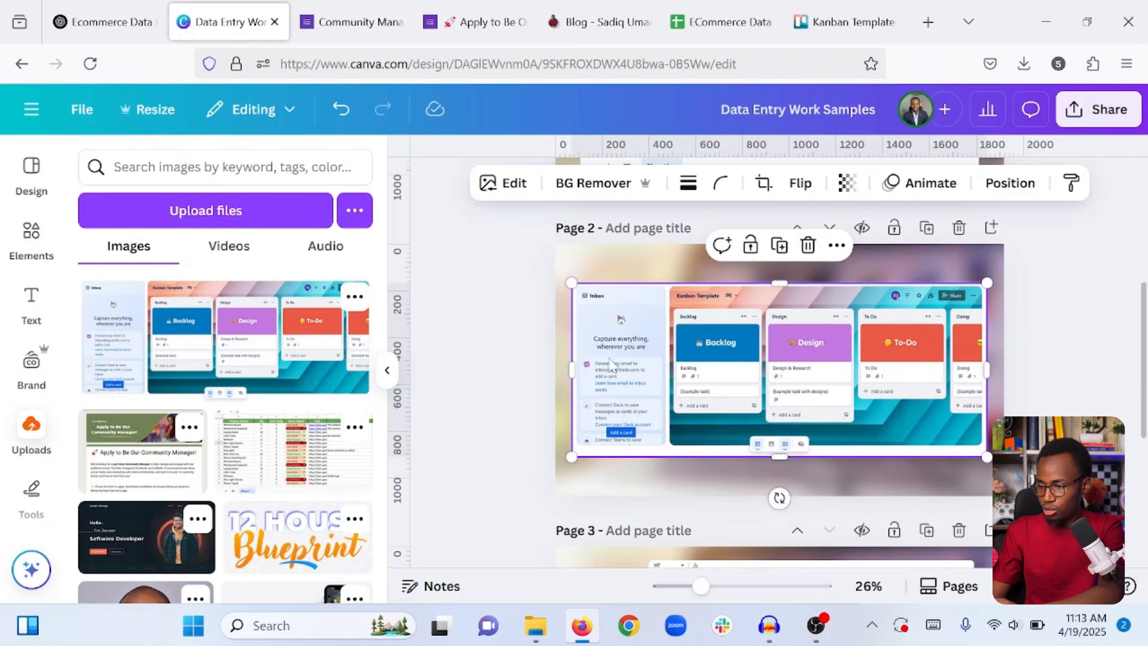
Crop the inbox panel off the Kanban screenshot, enlarge it to fill the page, and centre it.
{"action": "left_click_drag", "start_coordinate": [572, 363], "coordinate": [665, 355]}
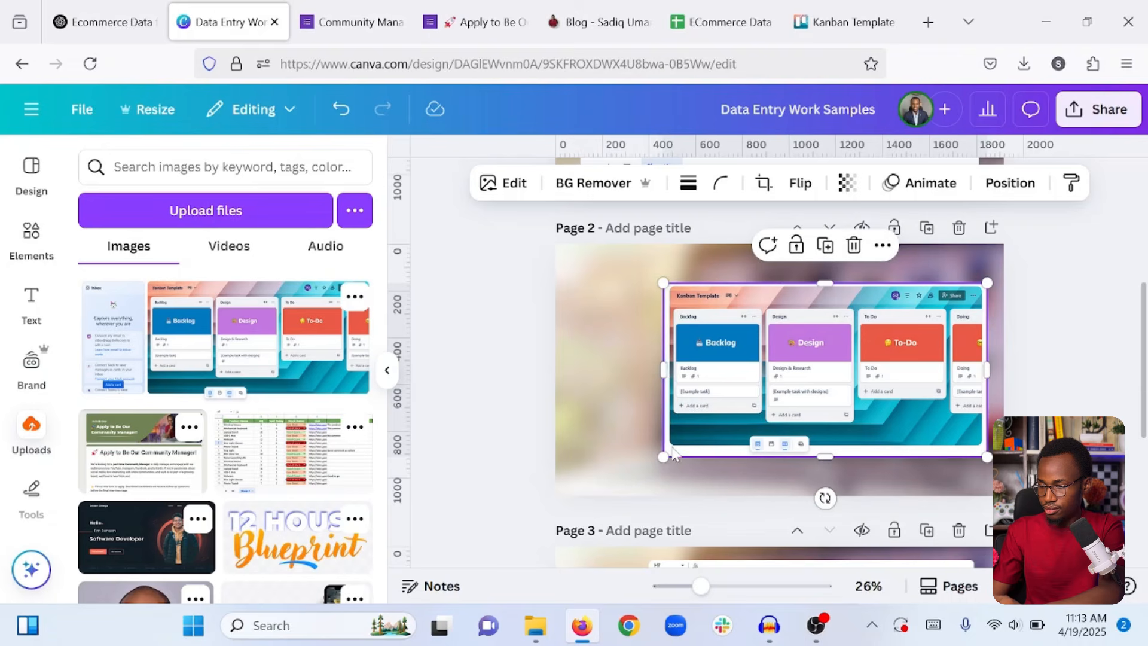
{"action": "left_click_drag", "start_coordinate": [662, 457], "coordinate": [593, 486]}
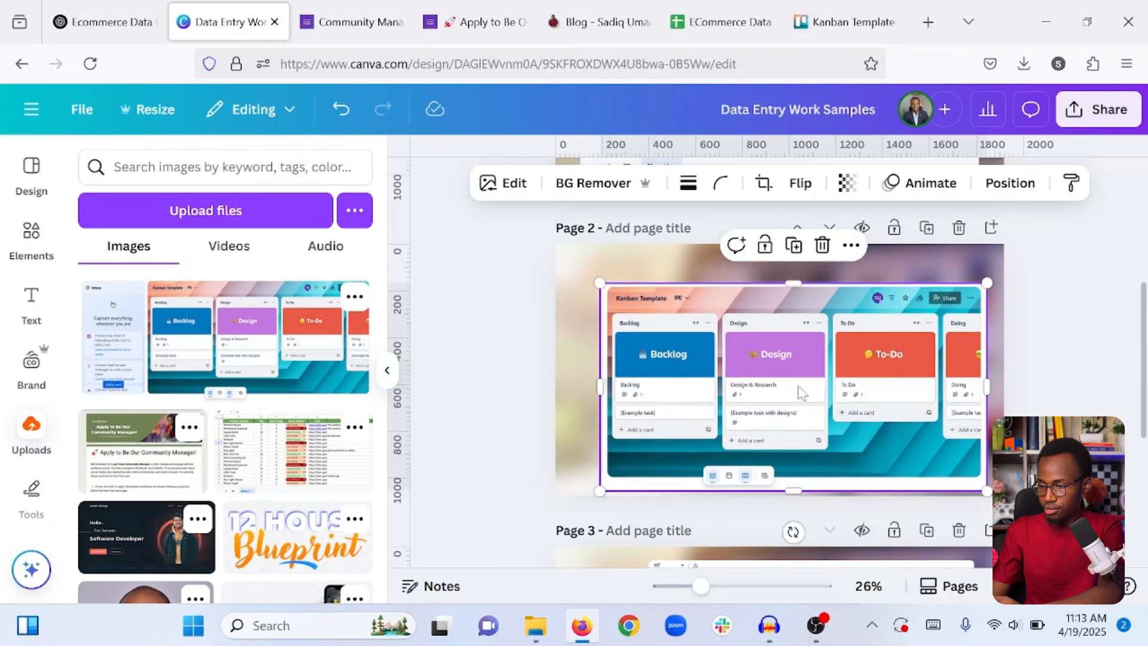
{"action": "left_click_drag", "start_coordinate": [801, 388], "coordinate": [790, 379]}
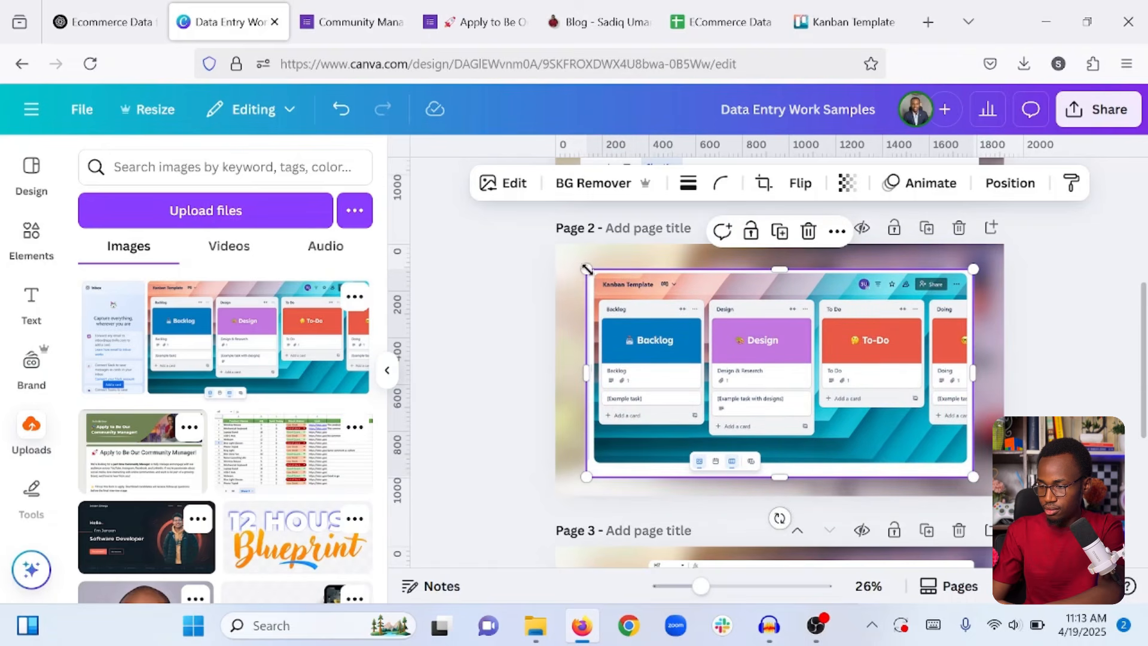
{"action": "left_click_drag", "start_coordinate": [583, 270], "coordinate": [579, 264]}
{"action": "left_click_drag", "start_coordinate": [714, 333], "coordinate": [720, 328]}
Set the Kanban screenshot's corner rounding to 20 and deselect it to review the page.
{"action": "left_click", "coordinate": [721, 183]}
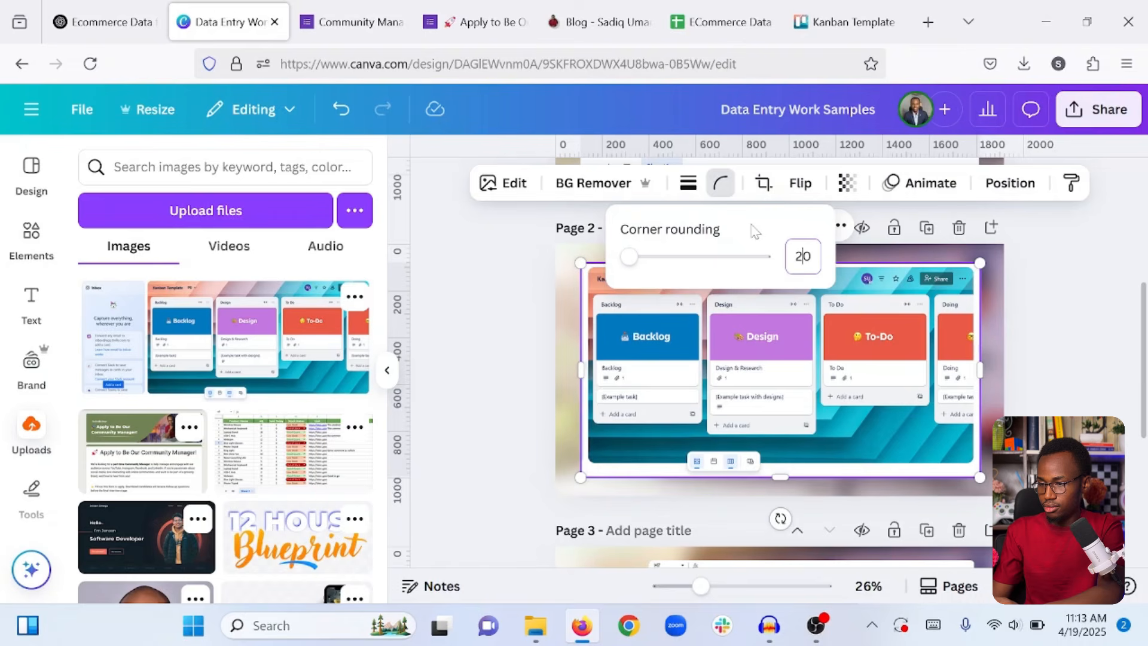
{"action": "key", "text": "Return"}
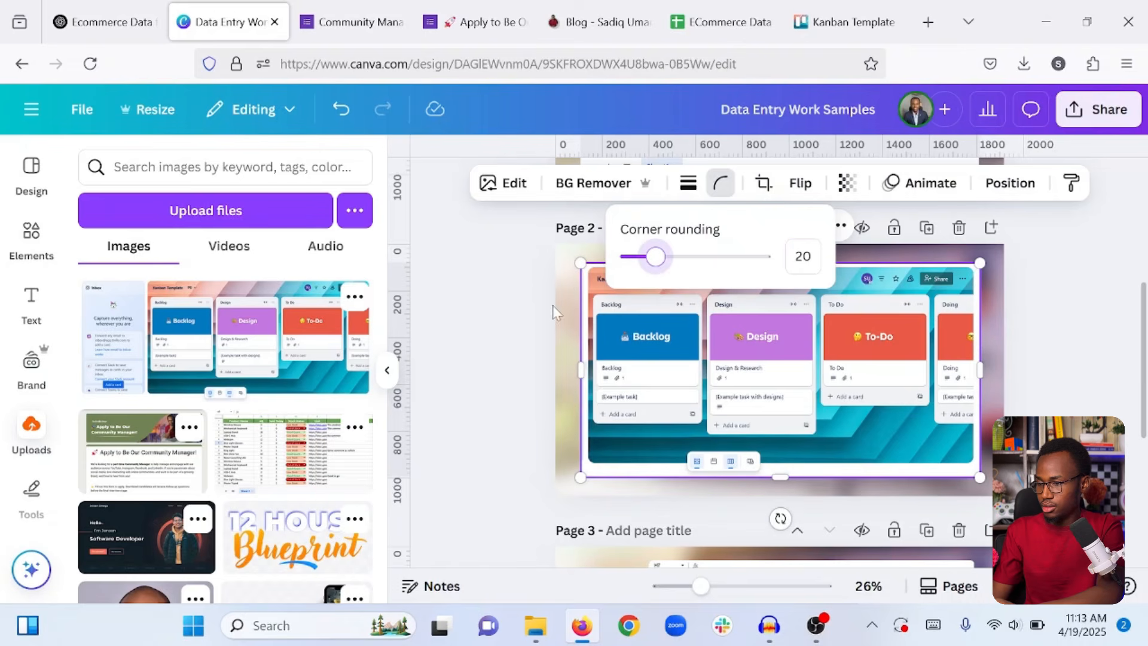
{"action": "left_click", "coordinate": [521, 318]}
{"action": "left_click", "coordinate": [525, 325]}
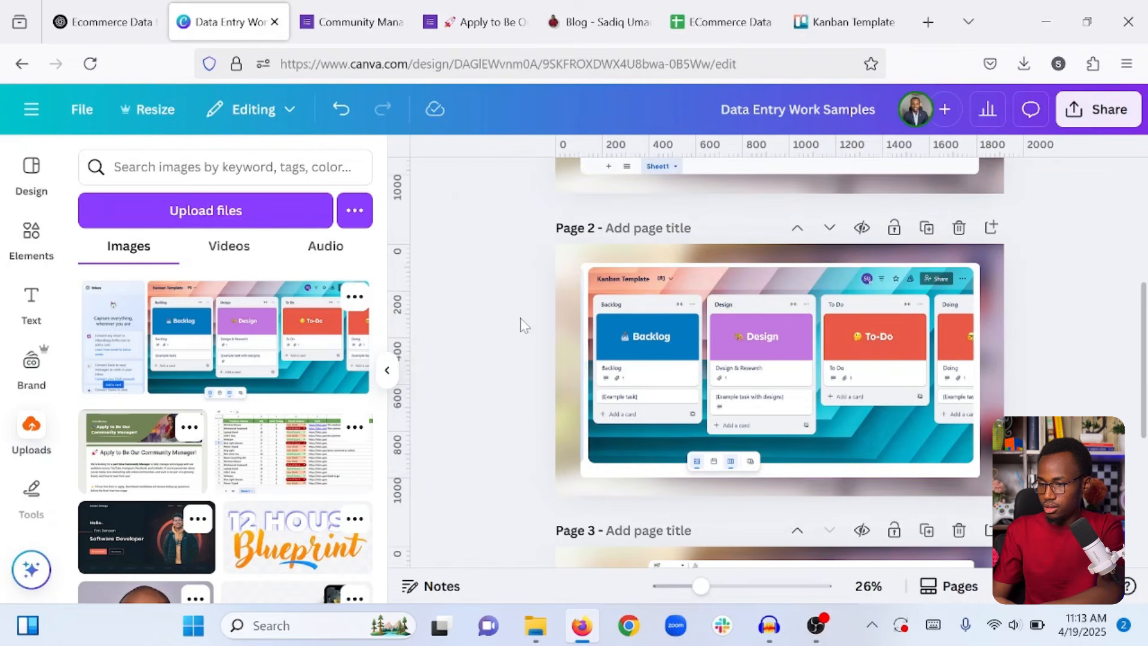
{"action": "scroll", "coordinate": [524, 325], "scroll_direction": "up", "scroll_amount": 5}
{"action": "scroll", "coordinate": [525, 325], "scroll_direction": "down", "scroll_amount": 10}
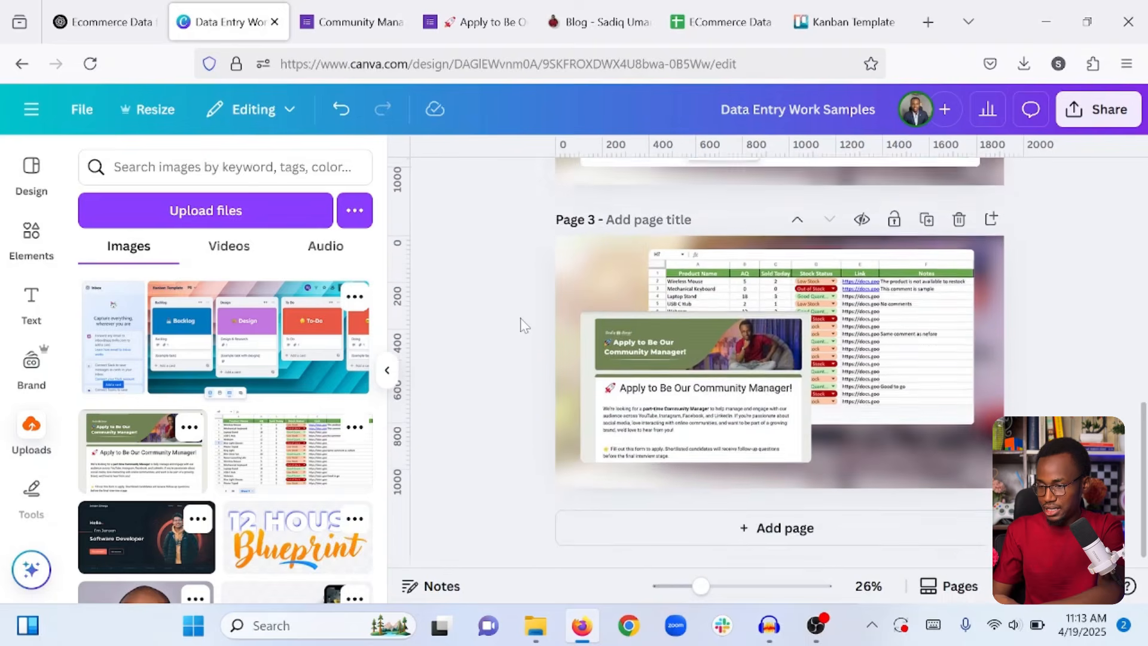
{"action": "scroll", "coordinate": [524, 325], "scroll_direction": "up", "scroll_amount": 10}
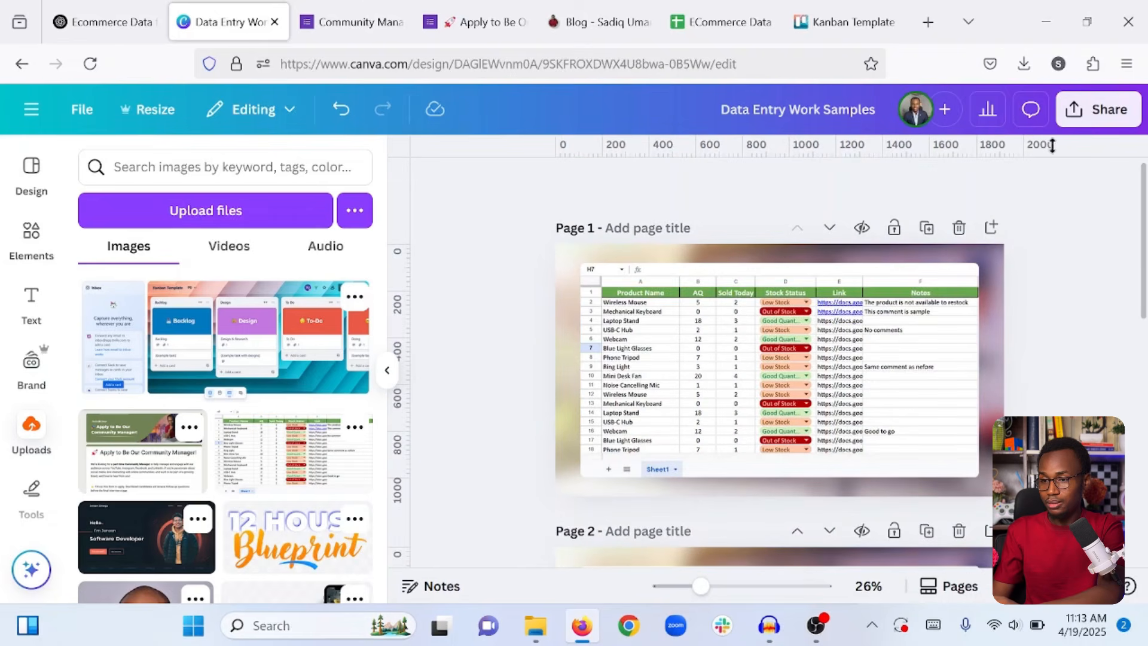
Download Pages 1–3 as PNG images at 1,920 × 1,080 px from the Share menu.
{"action": "left_click", "coordinate": [1098, 111]}
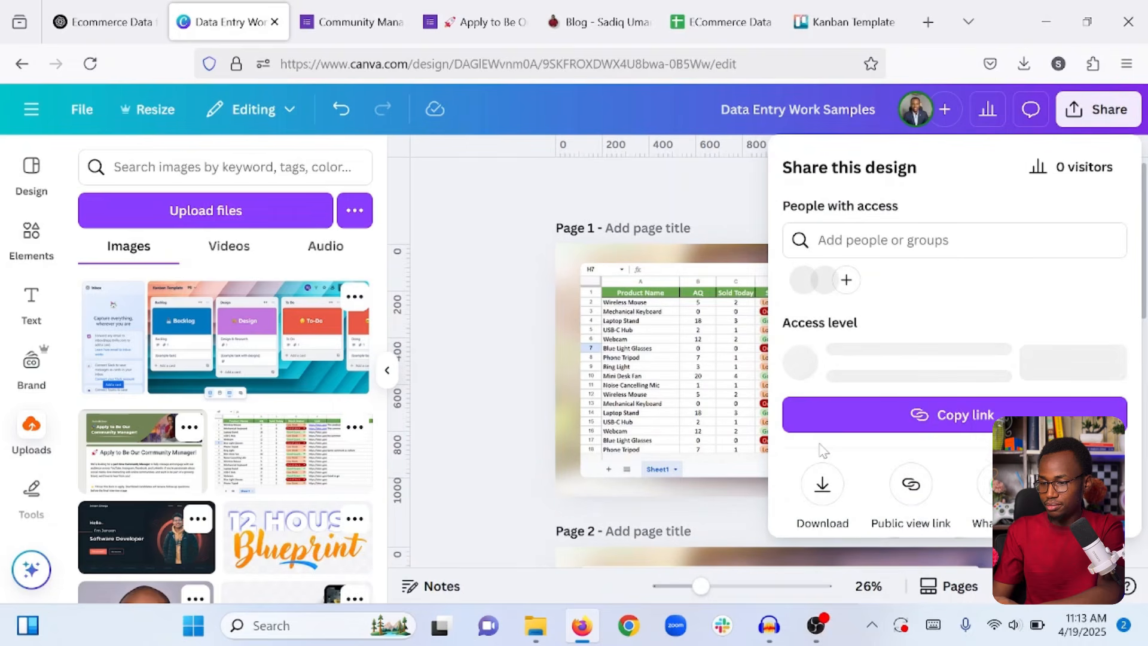
{"action": "left_click", "coordinate": [822, 478]}
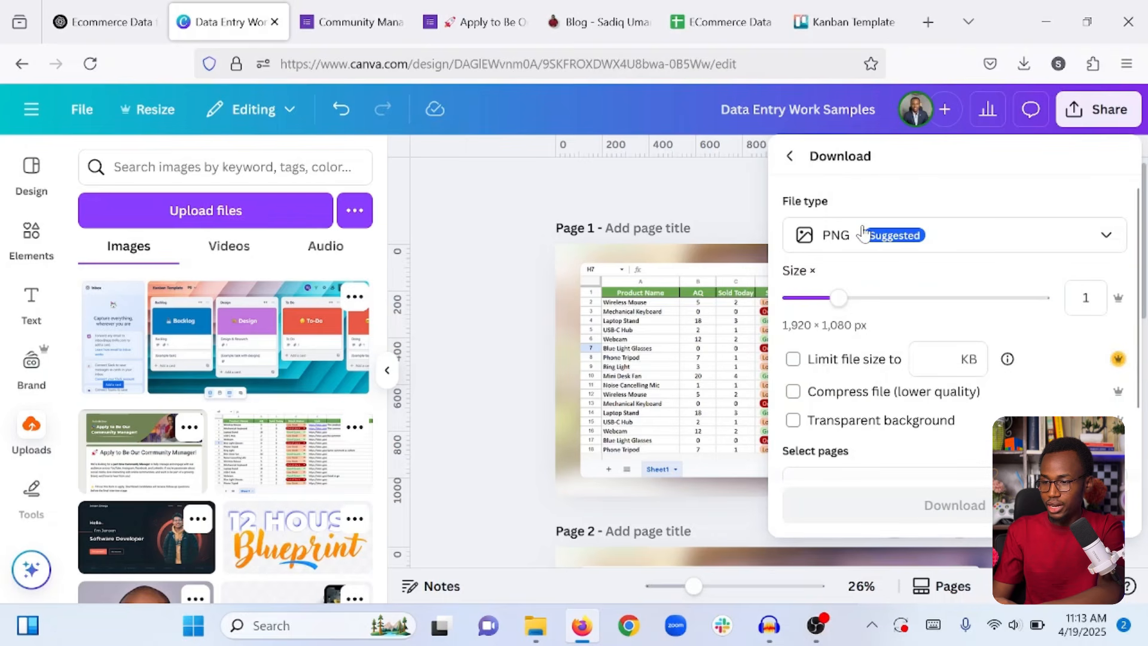
{"action": "scroll", "coordinate": [897, 401], "scroll_direction": "down", "scroll_amount": 2}
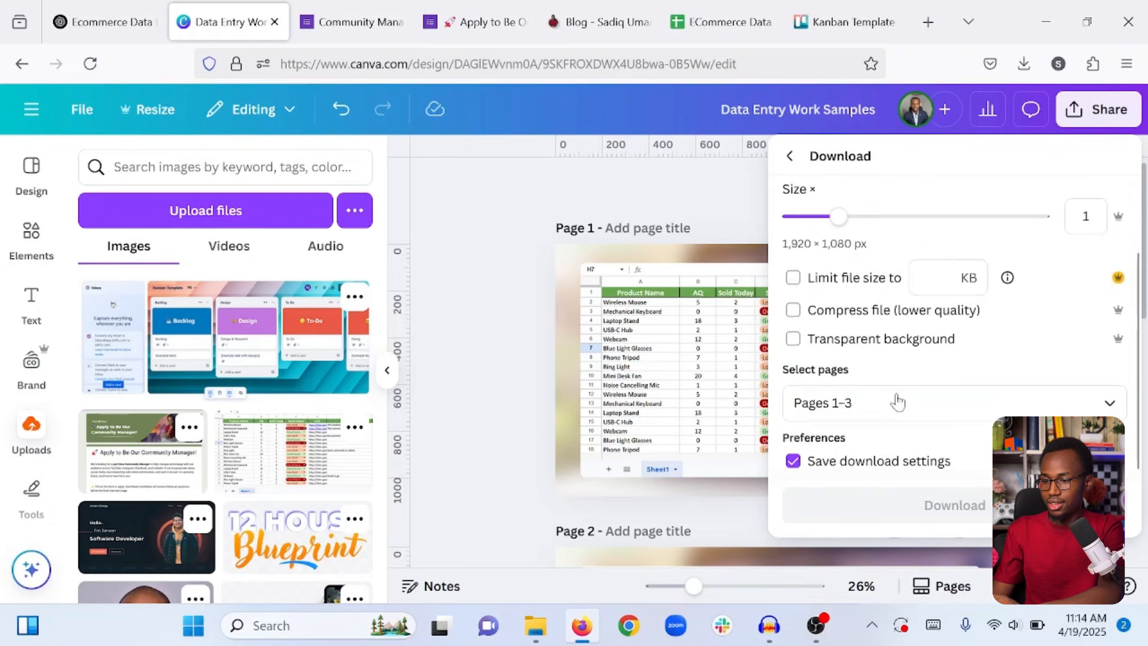
{"action": "scroll", "coordinate": [1042, 383], "scroll_direction": "up", "scroll_amount": 2}
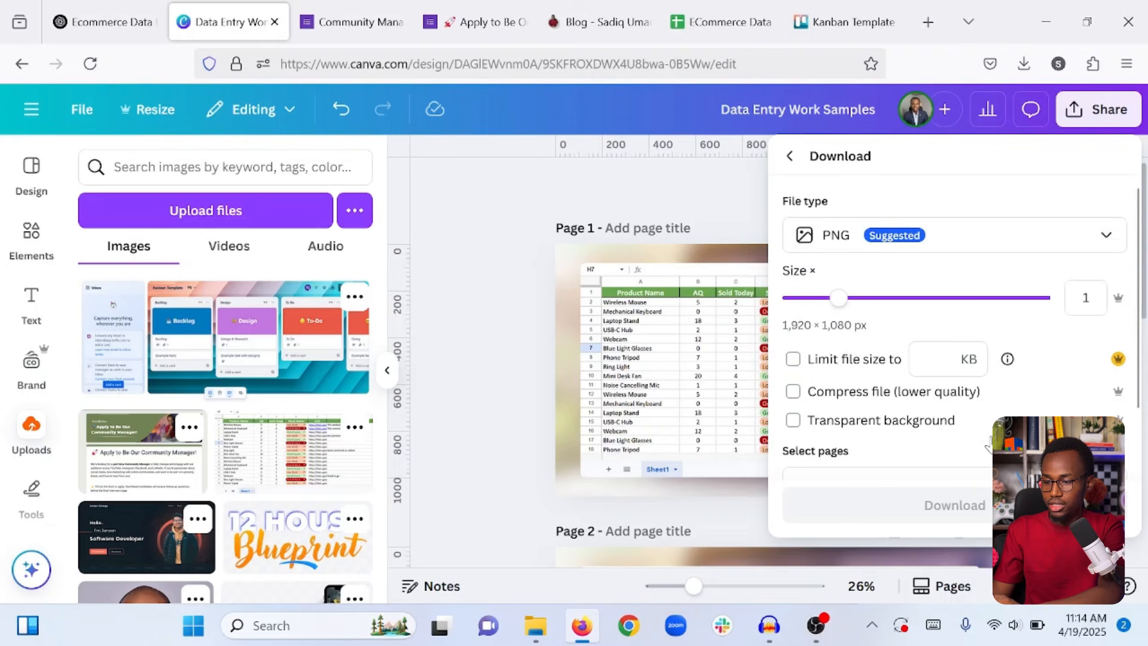
{"action": "scroll", "coordinate": [884, 410], "scroll_direction": "down", "scroll_amount": 2}
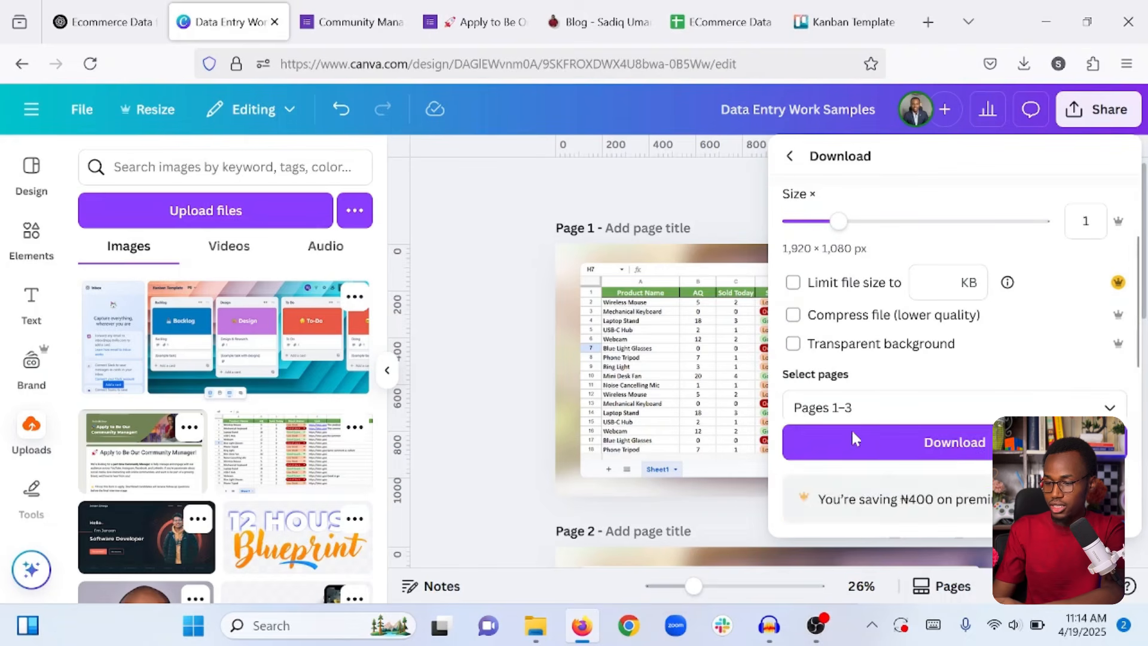
{"action": "left_click", "coordinate": [937, 454]}
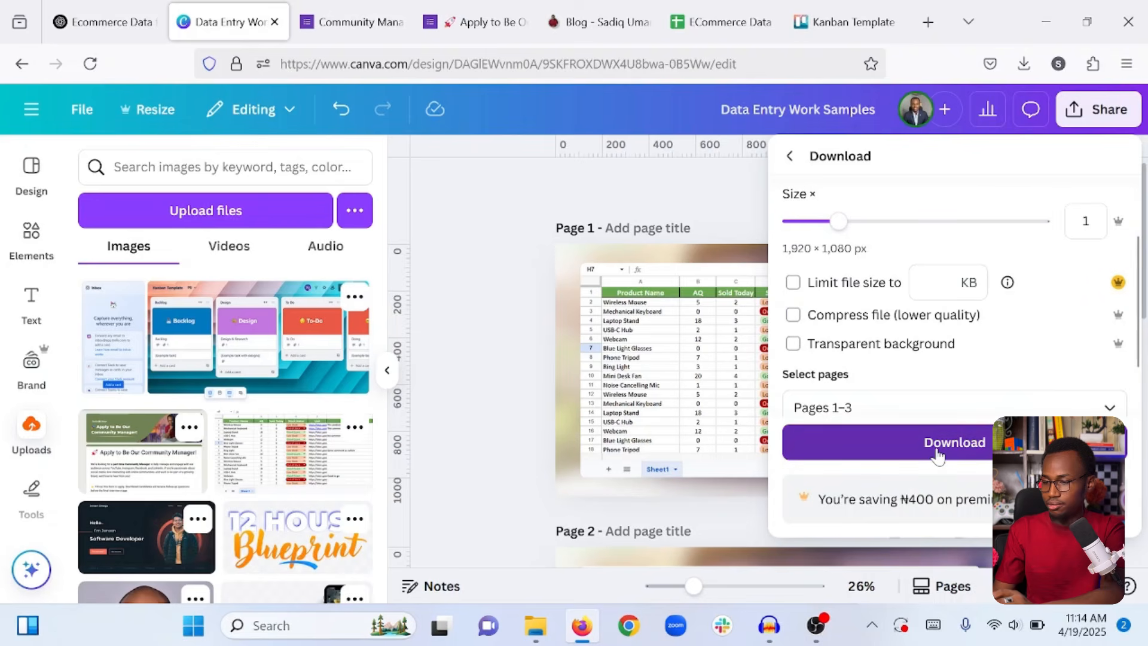
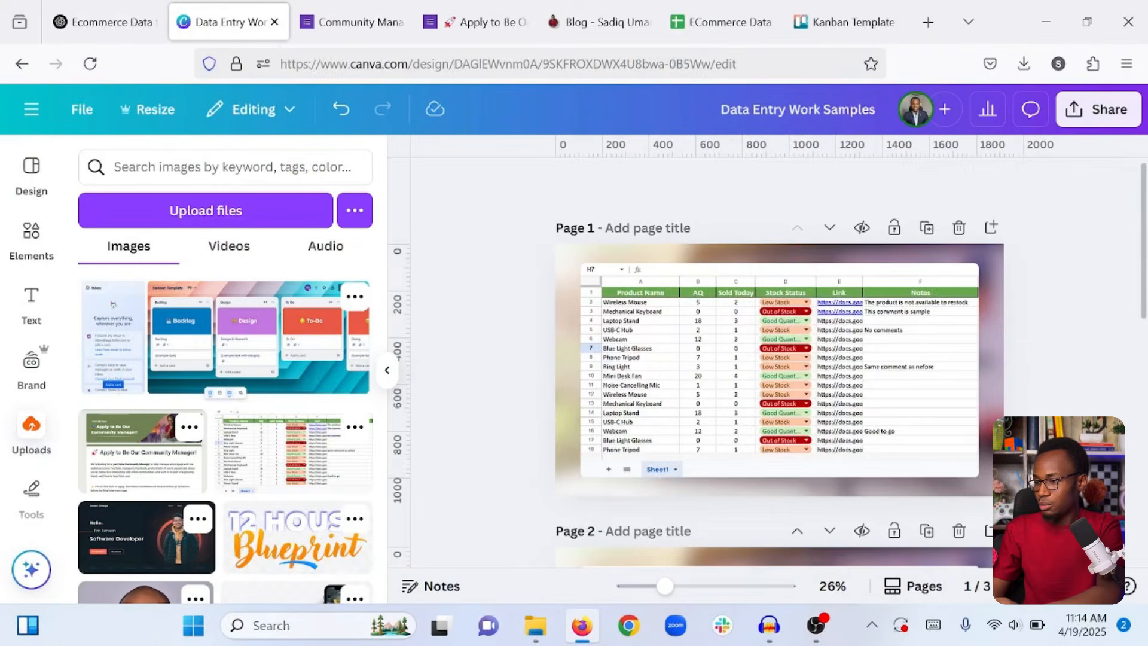
Load the canva.com home page in the current Firefox tab.
{"action": "left_click", "coordinate": [477, 64]}
{"action": "type", "text": "canva.com/"}
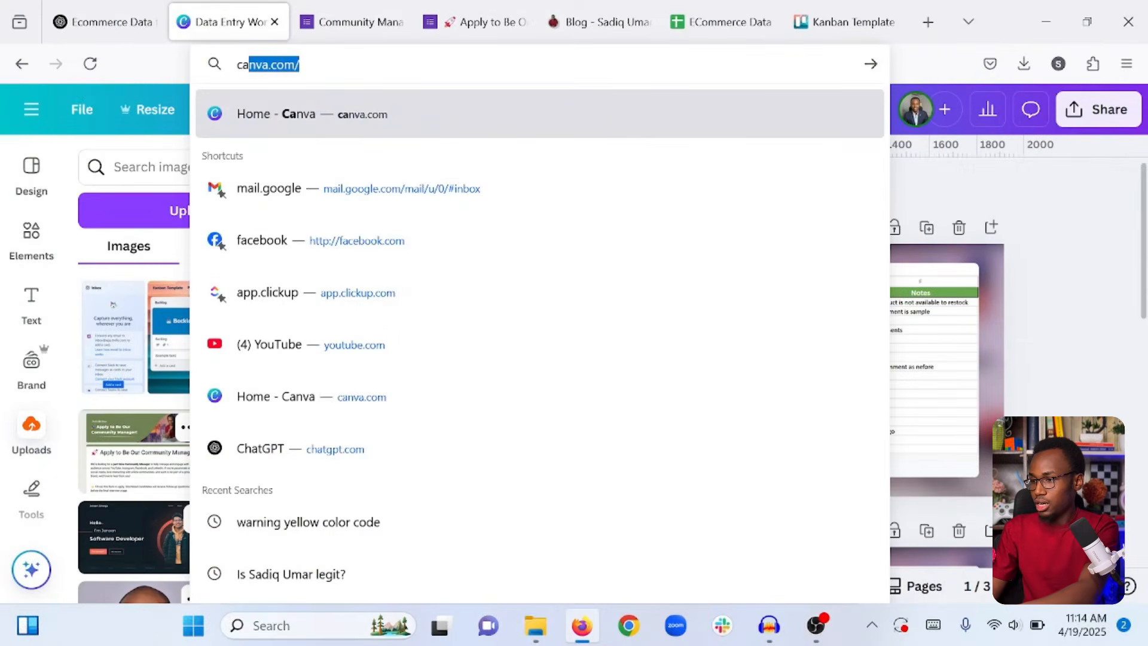
{"action": "key", "text": "Return"}
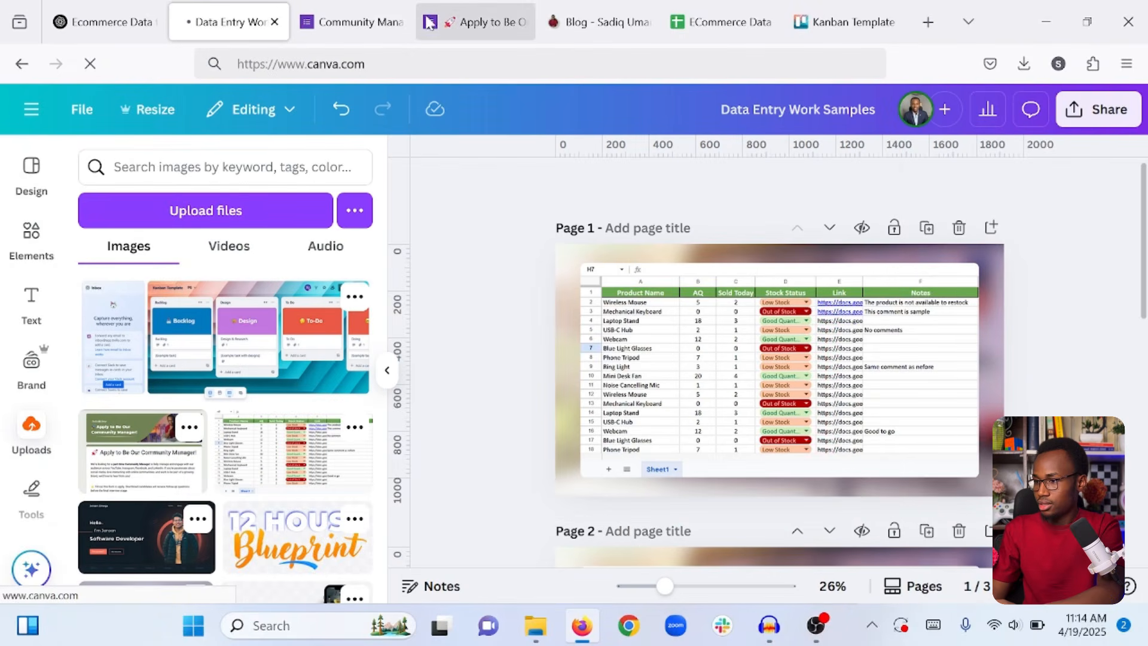
Close the Community Manager, blog and other extra tabs, leaving only Canva and Ecommerce Data for Excel.
{"action": "right_click", "coordinate": [372, 25]}
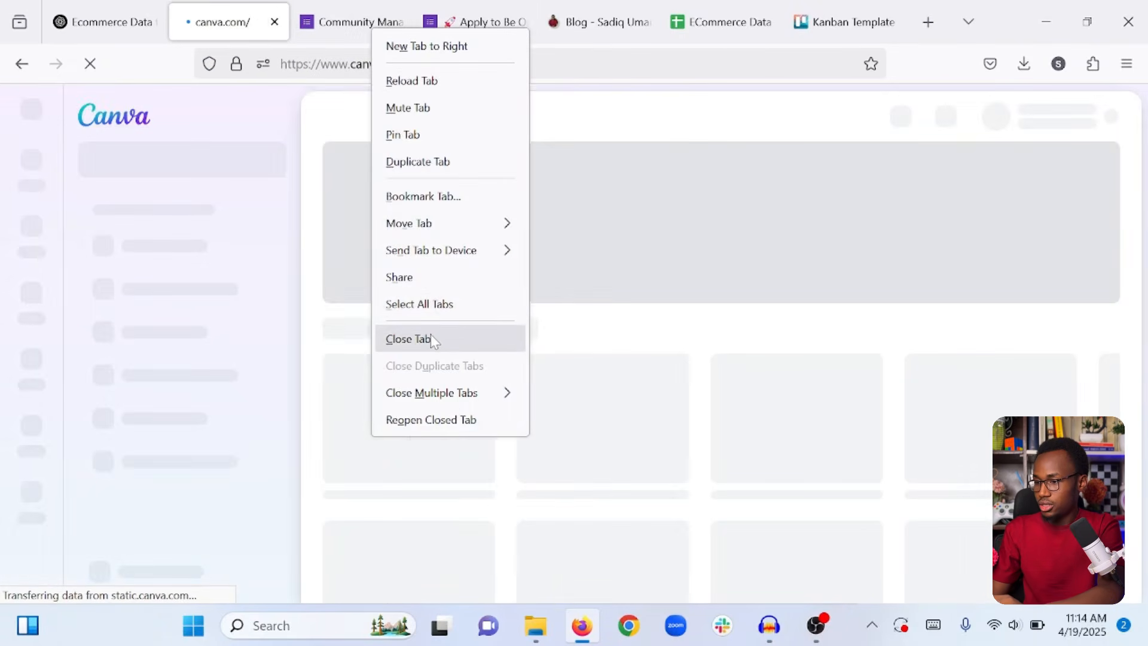
{"action": "left_click", "coordinate": [431, 339]}
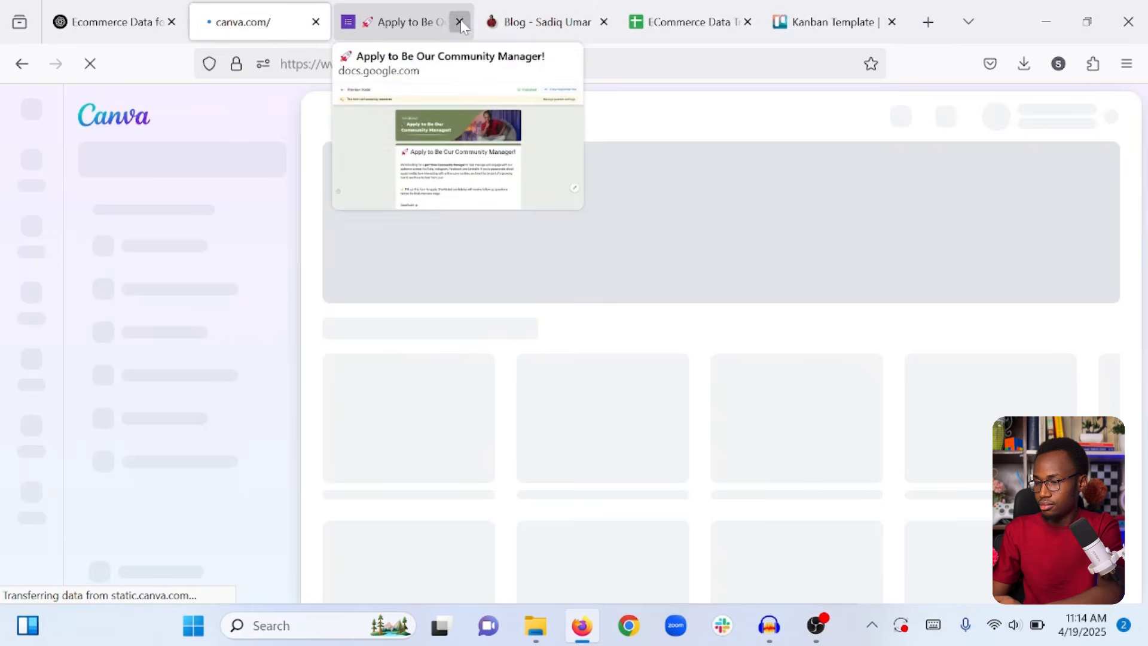
{"action": "left_click", "coordinate": [459, 22]}
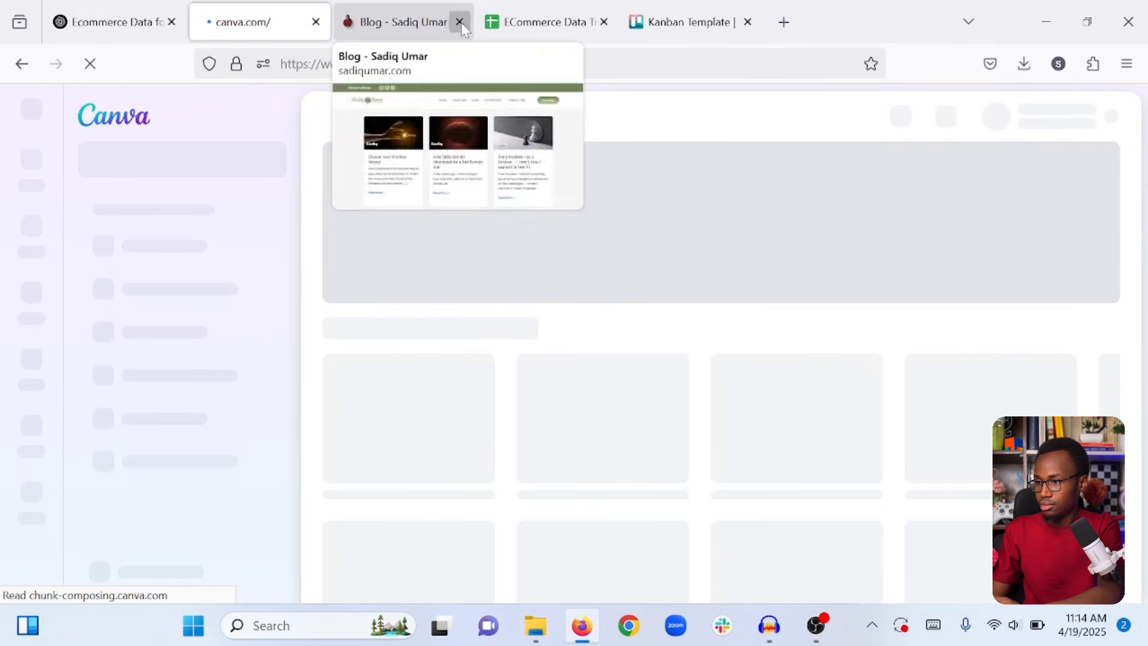
{"action": "left_click", "coordinate": [459, 23]}
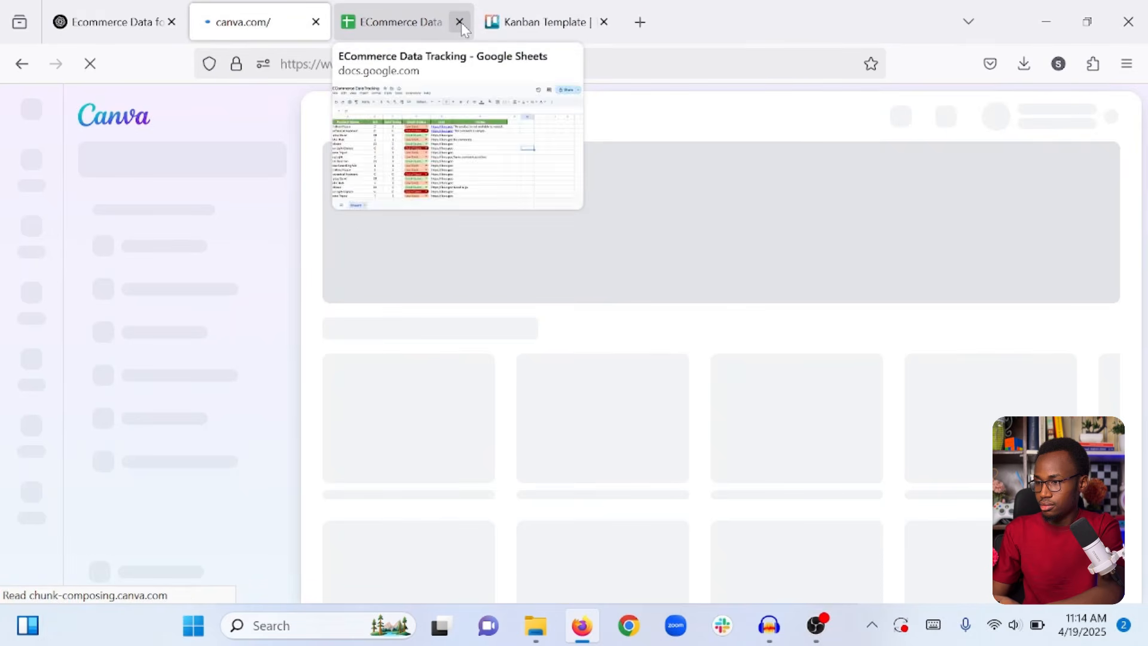
{"action": "left_click", "coordinate": [460, 22]}
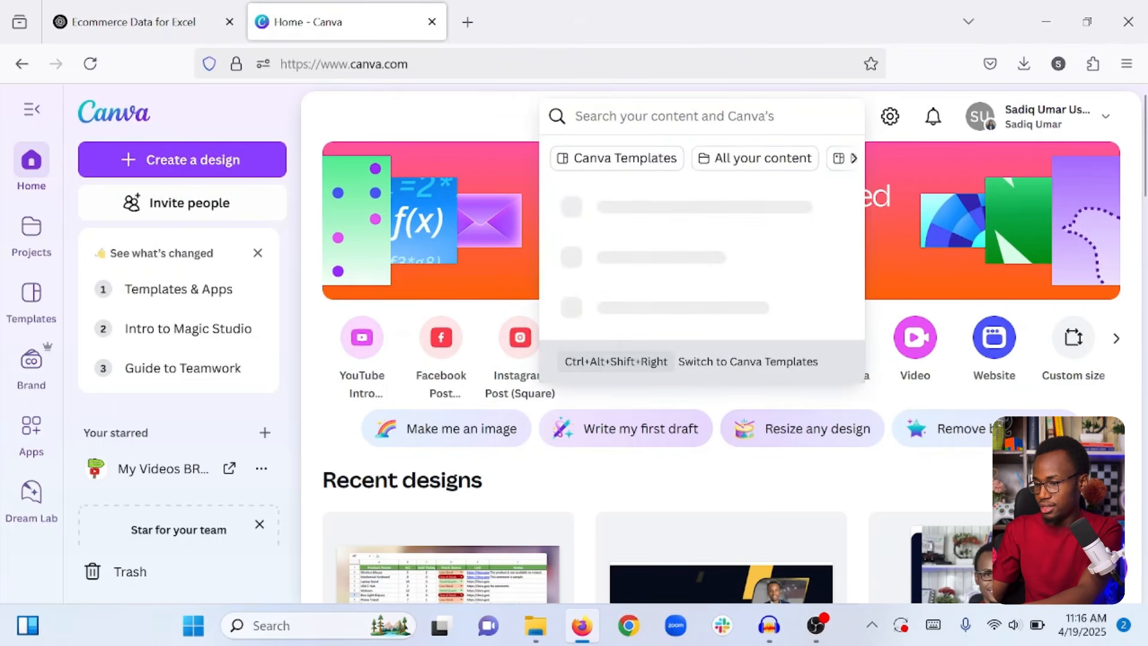
Search 'Website' limited to Canva Templates, bringing up 1,988 results.
{"action": "type", "text": "Website"}
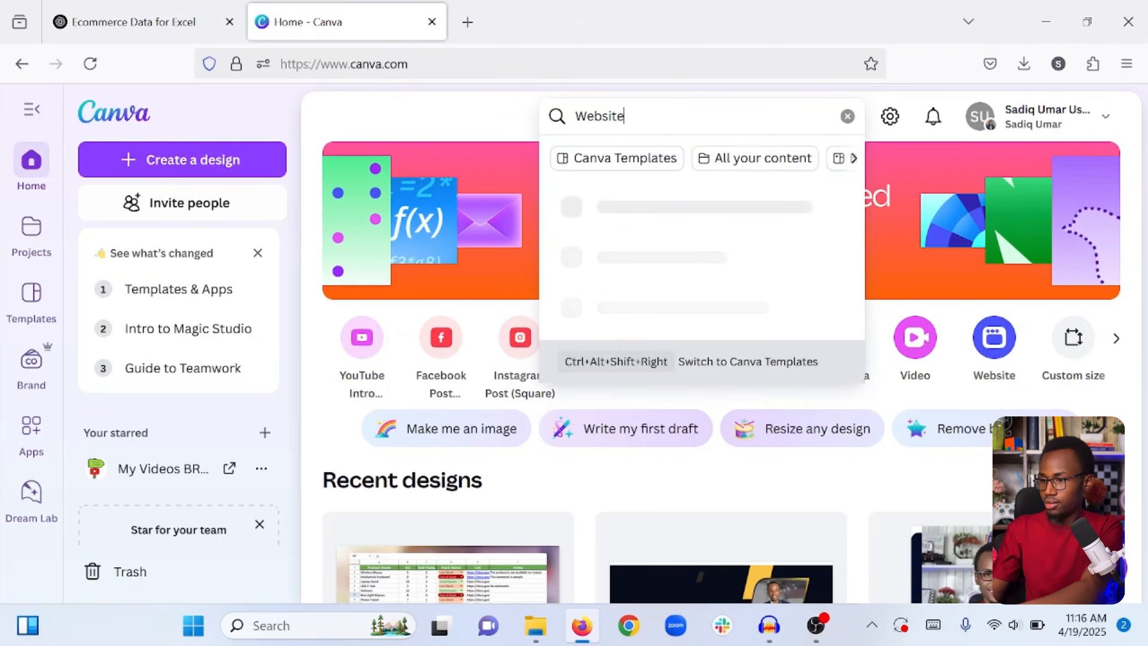
{"action": "left_click", "coordinate": [599, 163]}
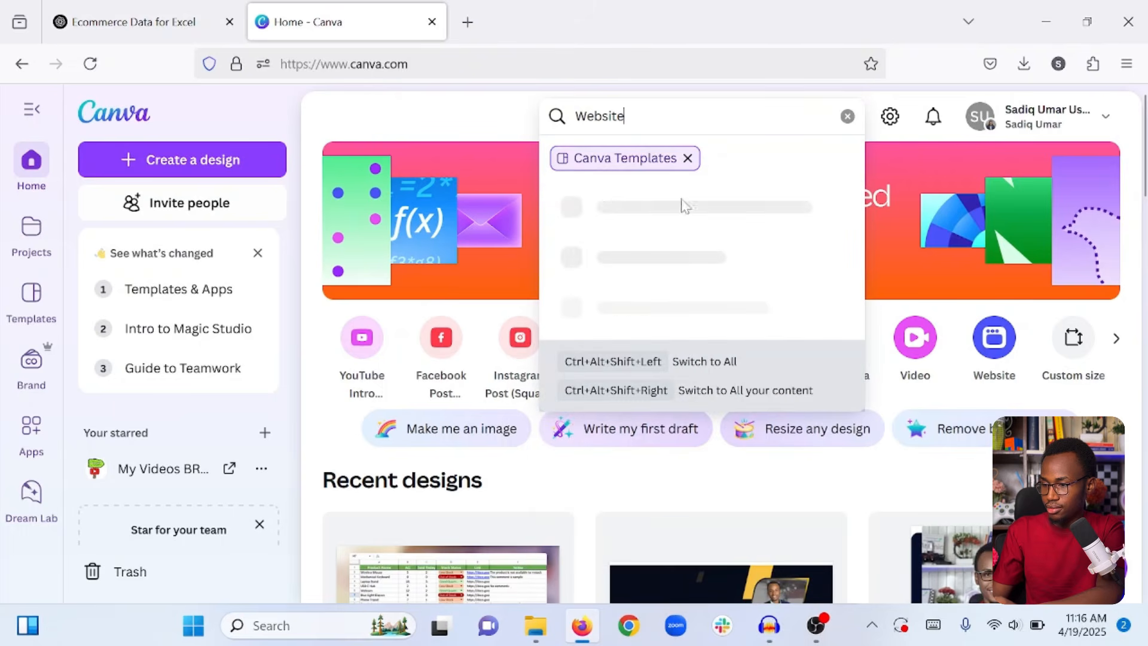
{"action": "key", "text": "Return"}
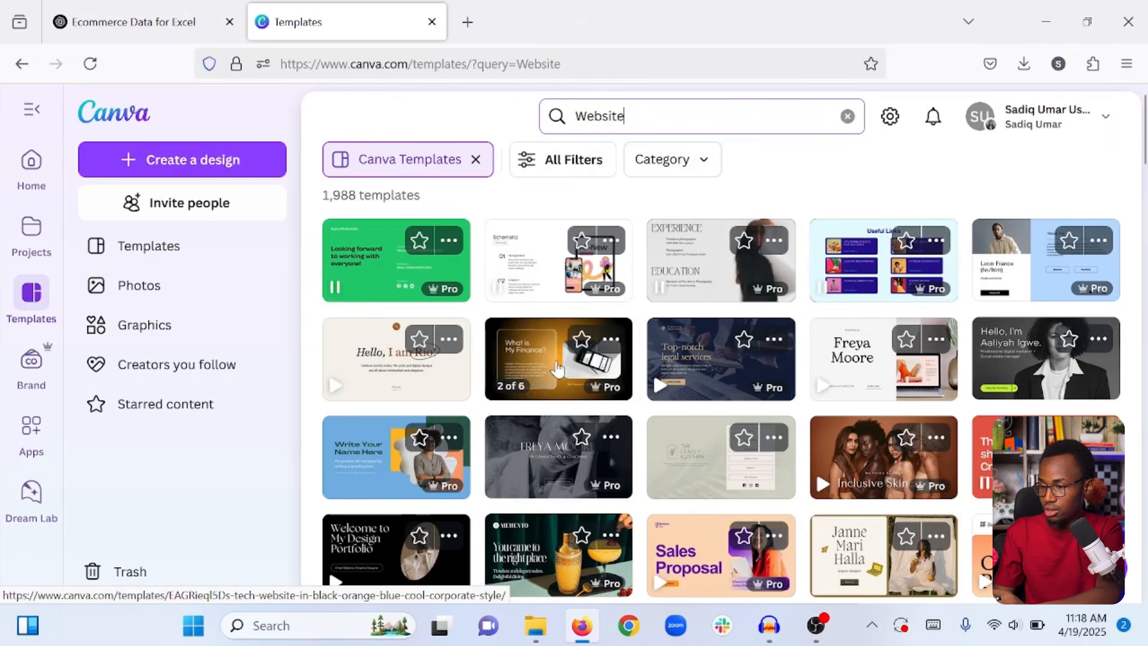
Preview the 1366 × 768 px Tech Website in Black Orange Blue template and scroll through its pages.
{"action": "left_click", "coordinate": [557, 369]}
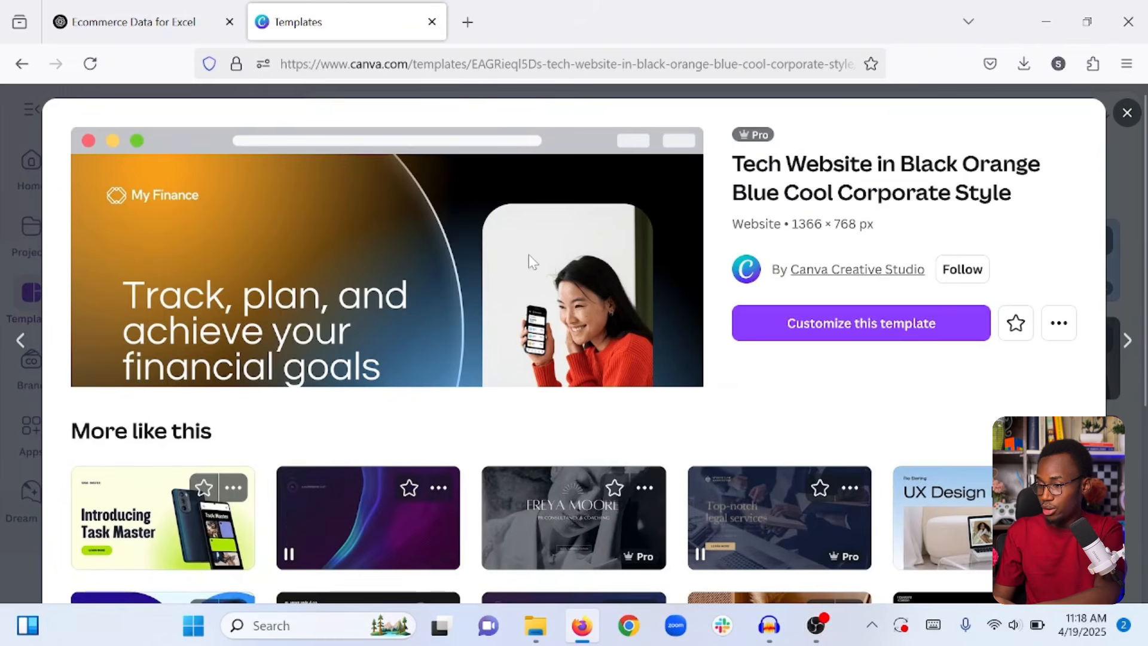
{"action": "scroll", "coordinate": [528, 253], "scroll_direction": "down", "scroll_amount": 3}
{"action": "scroll", "coordinate": [529, 254], "scroll_direction": "down", "scroll_amount": 3}
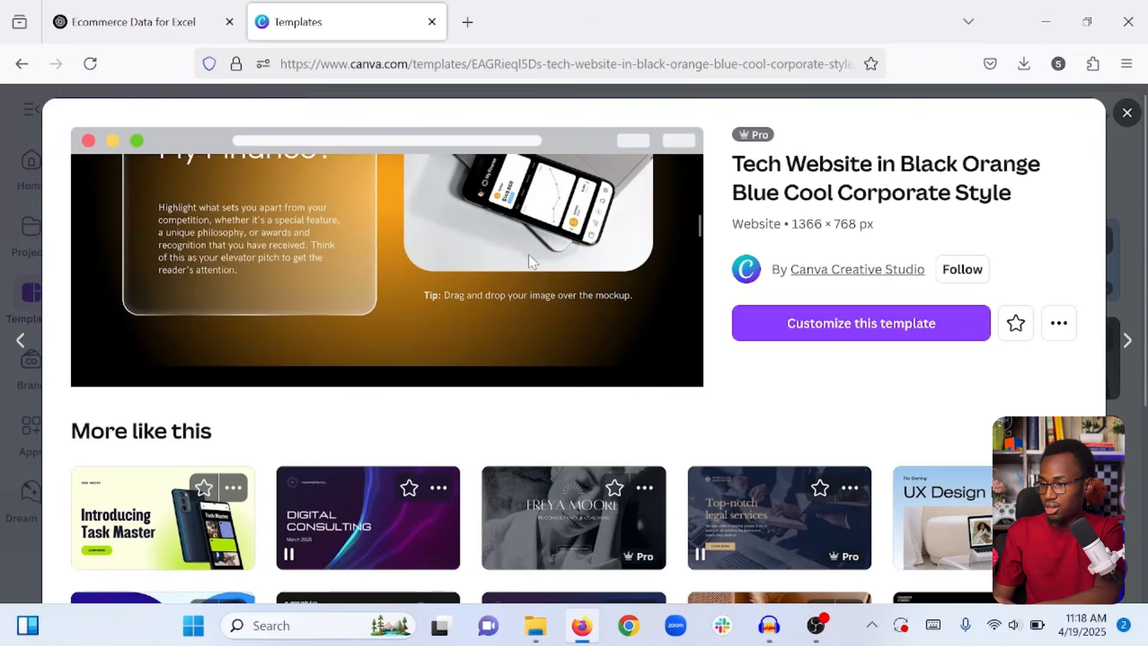
{"action": "scroll", "coordinate": [528, 254], "scroll_direction": "down", "scroll_amount": 3}
{"action": "scroll", "coordinate": [527, 252], "scroll_direction": "up", "scroll_amount": 4}
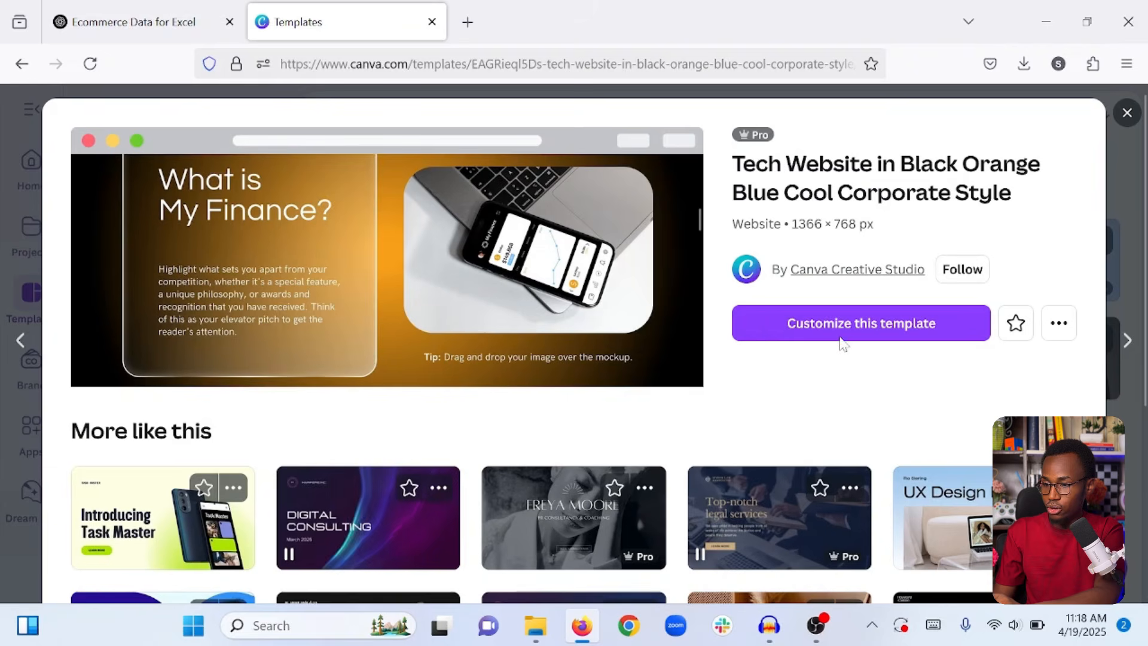
Customize the Black Orange Blue tech template into a new design and select its title text.
{"action": "left_click", "coordinate": [871, 331]}
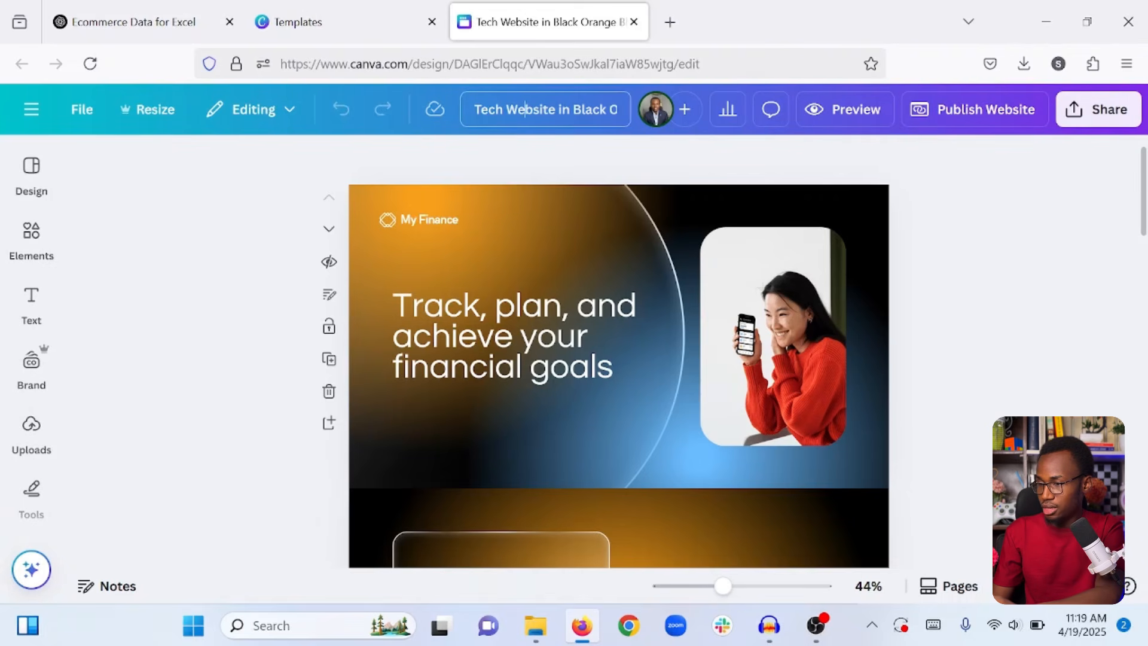
{"action": "key", "text": "ctrl+a"}
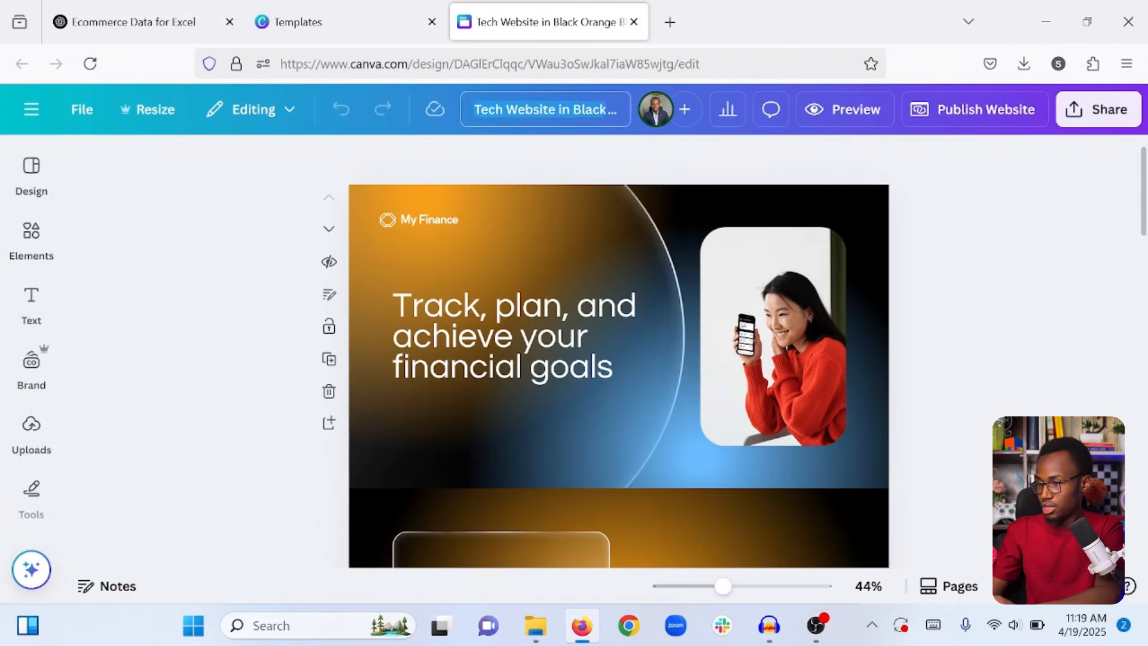
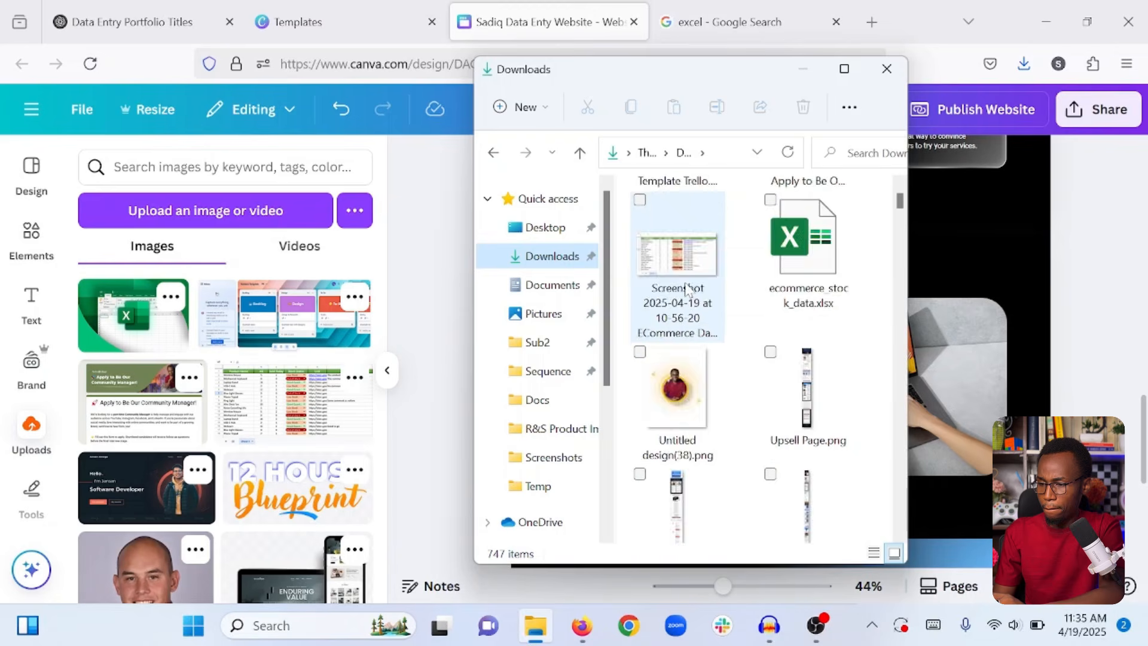
Extract Data Entry Work Samples.zip into the Downloads folder.
{"action": "left_click", "coordinate": [794, 253]}
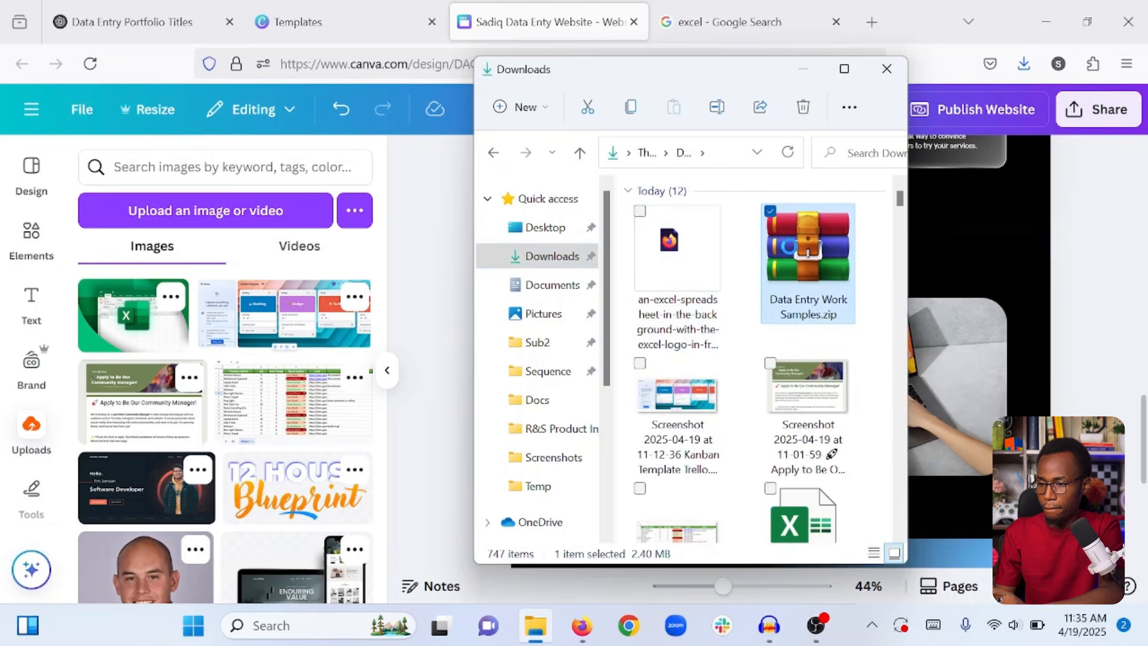
{"action": "right_click", "coordinate": [794, 252]}
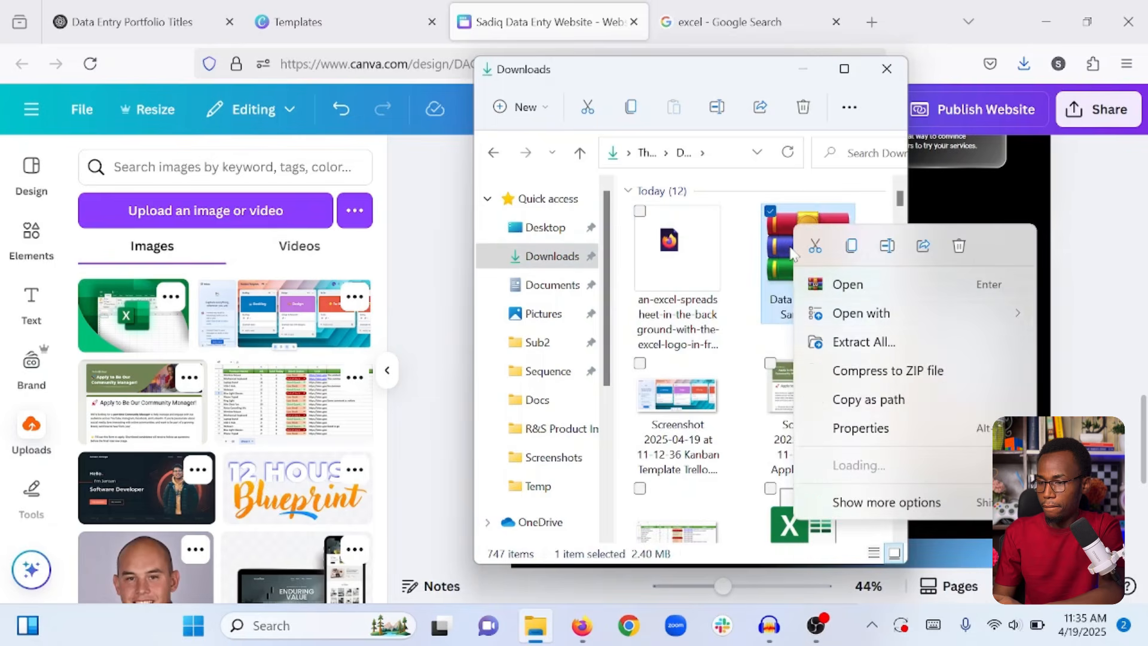
{"action": "left_click", "coordinate": [841, 348]}
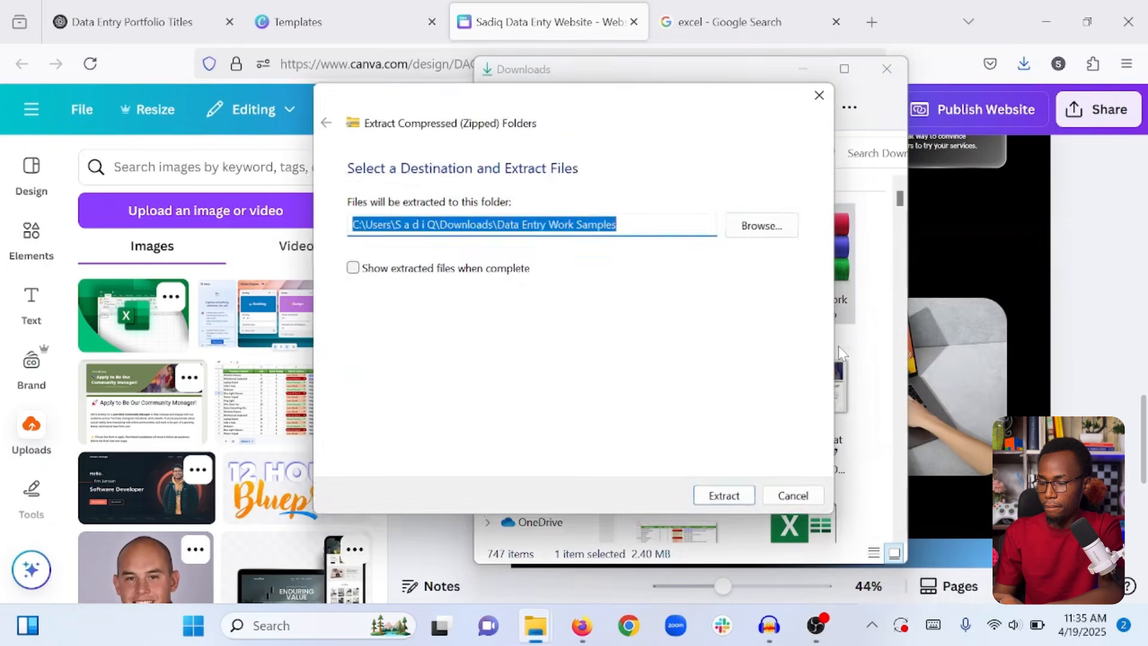
{"action": "left_click", "coordinate": [726, 498]}
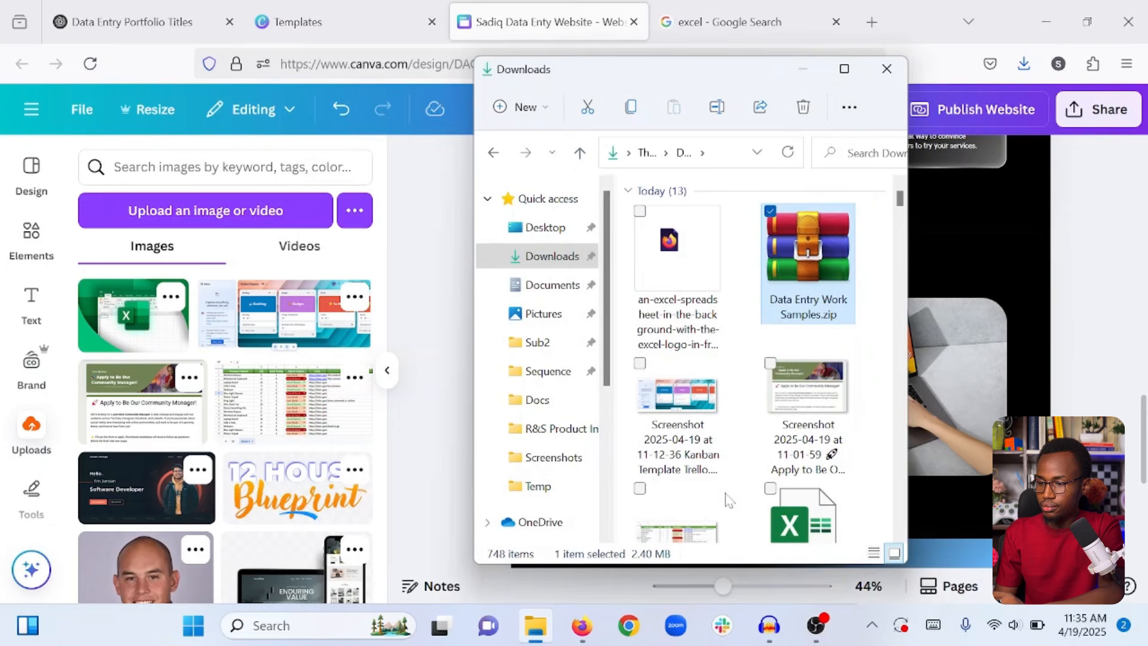
Drag the screenshots 1.png, 2.png and 3.png from the extracted folder into Canva's uploads.
{"action": "scroll", "coordinate": [682, 371], "scroll_direction": "down", "scroll_amount": 10}
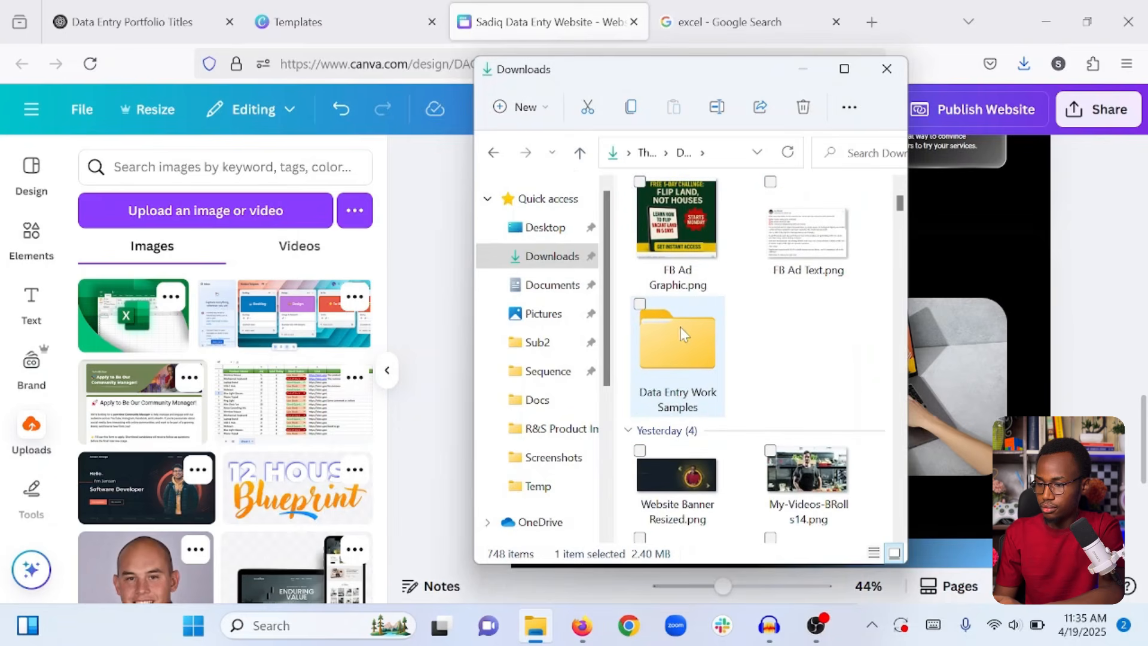
{"action": "double_click", "coordinate": [663, 346]}
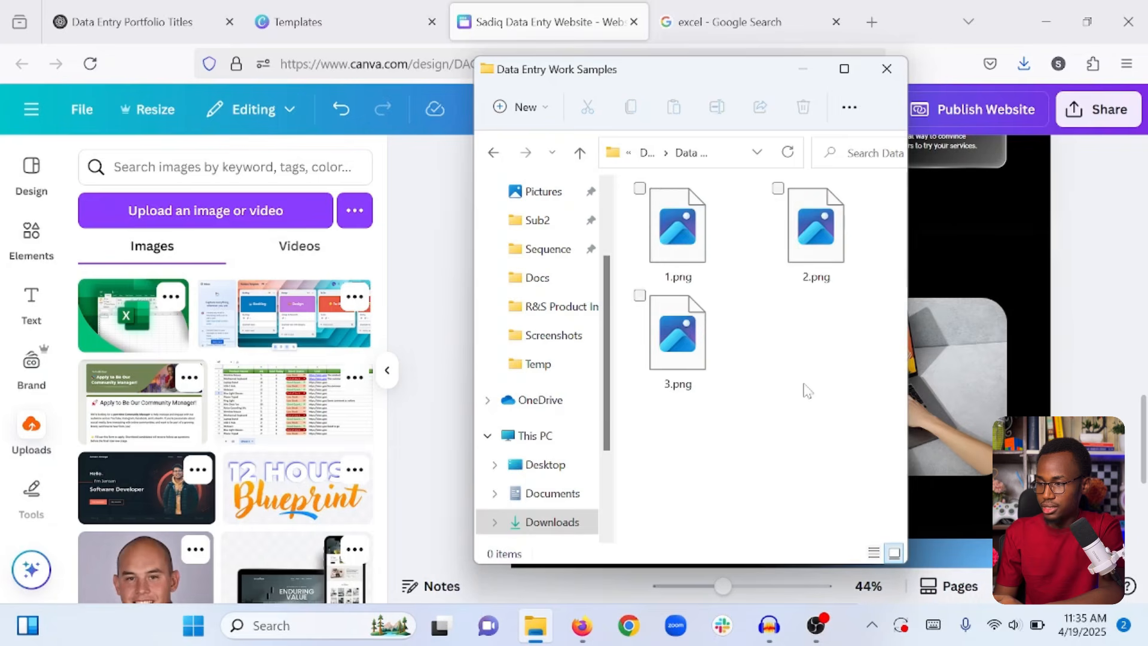
{"action": "left_click_drag", "start_coordinate": [802, 411], "coordinate": [230, 400]}
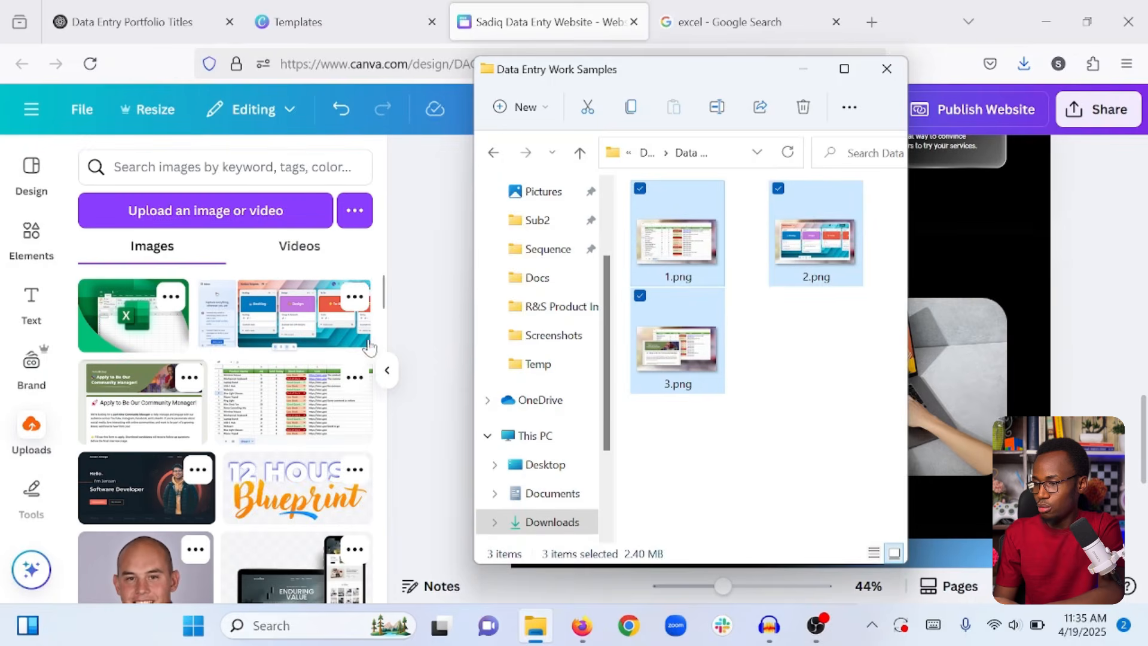
{"action": "left_click", "coordinate": [441, 307]}
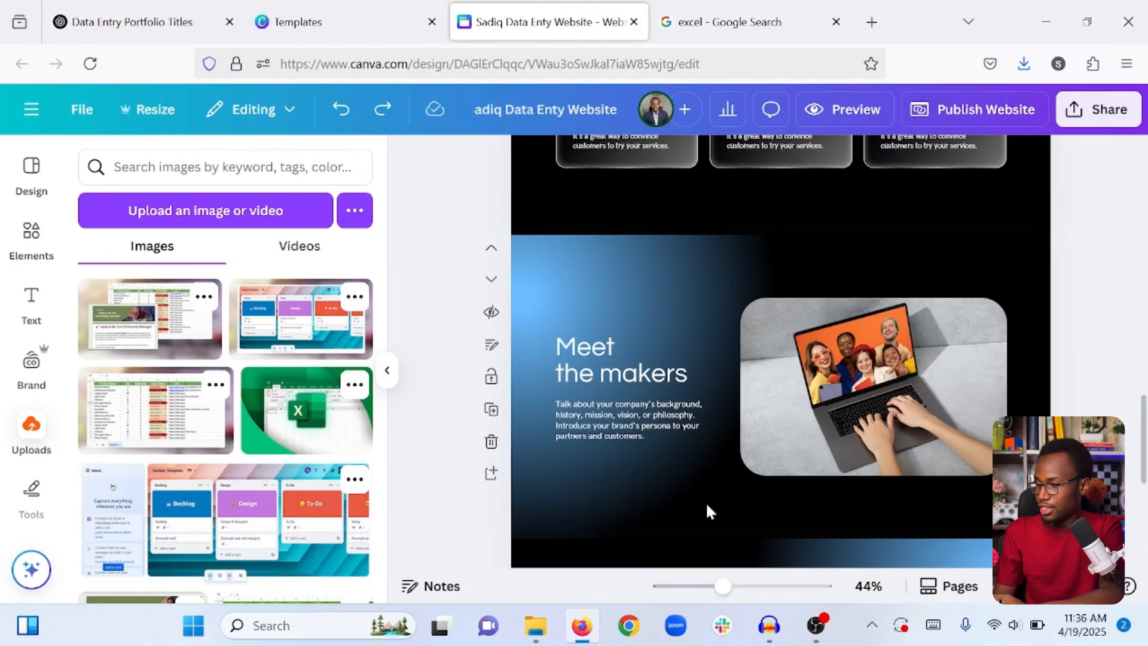
Replace the laptop photo beside Meet the makers with the spreadsheet screenshot, resized to fit.
{"action": "left_click", "coordinate": [847, 369]}
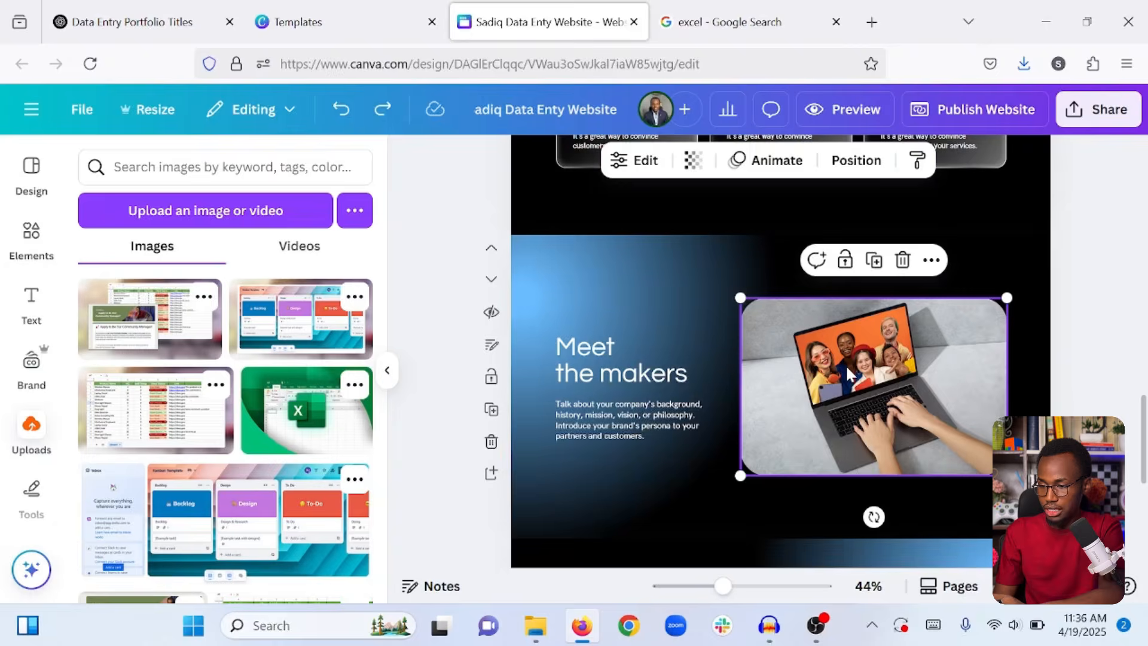
{"action": "left_click", "coordinate": [902, 259]}
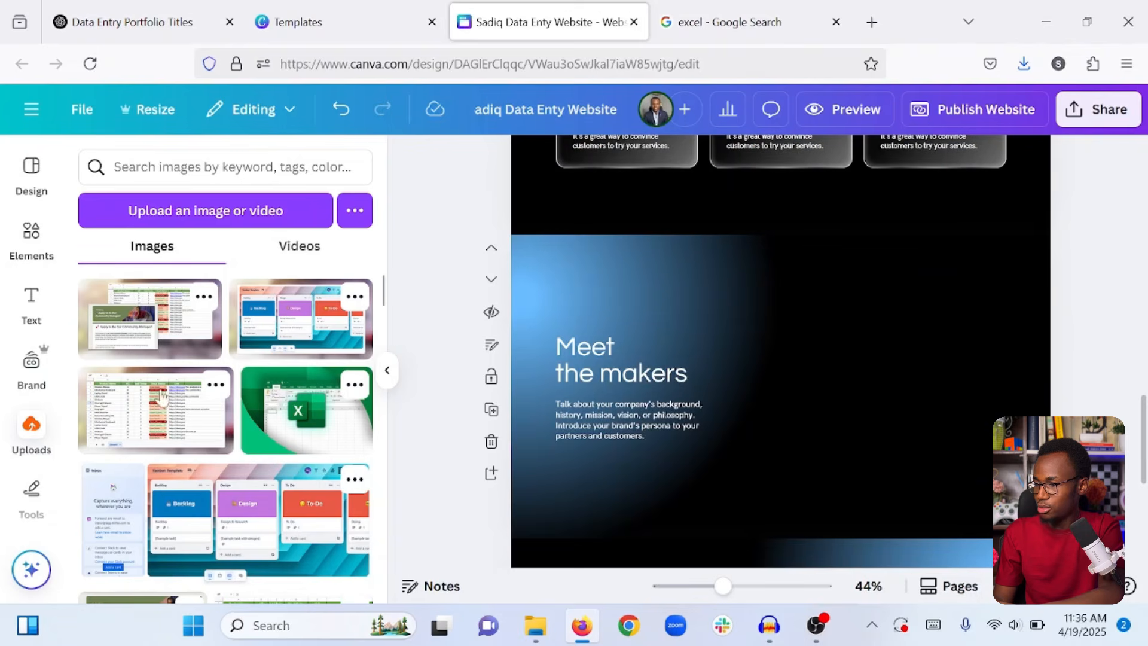
{"action": "left_click", "coordinate": [136, 409]}
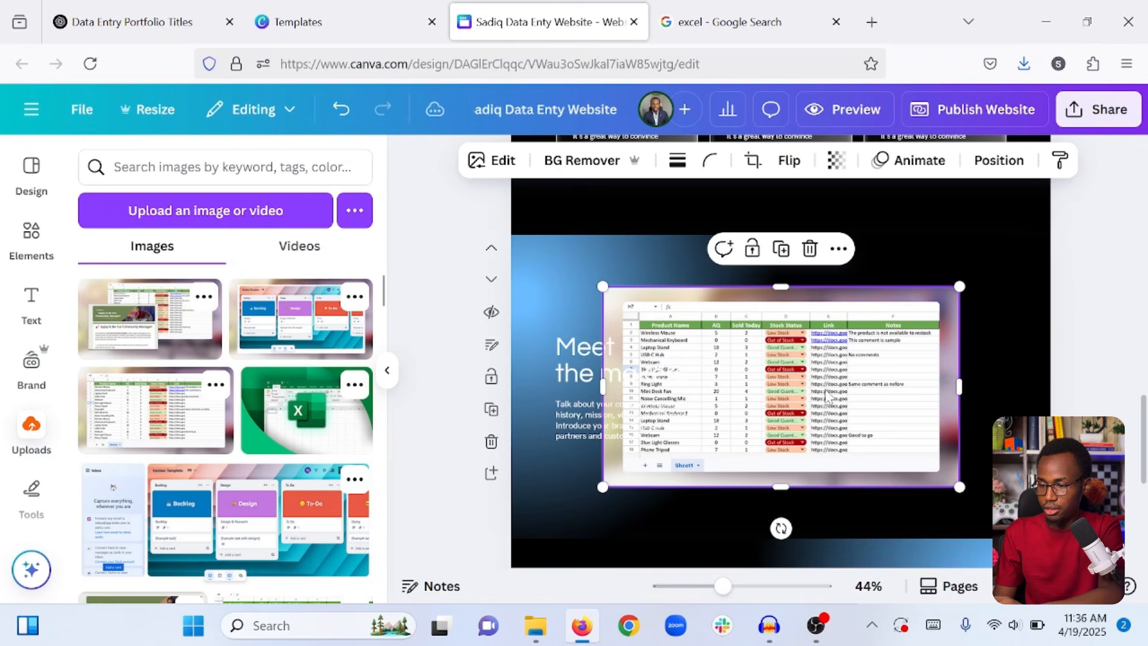
{"action": "left_click_drag", "start_coordinate": [814, 385], "coordinate": [903, 392]}
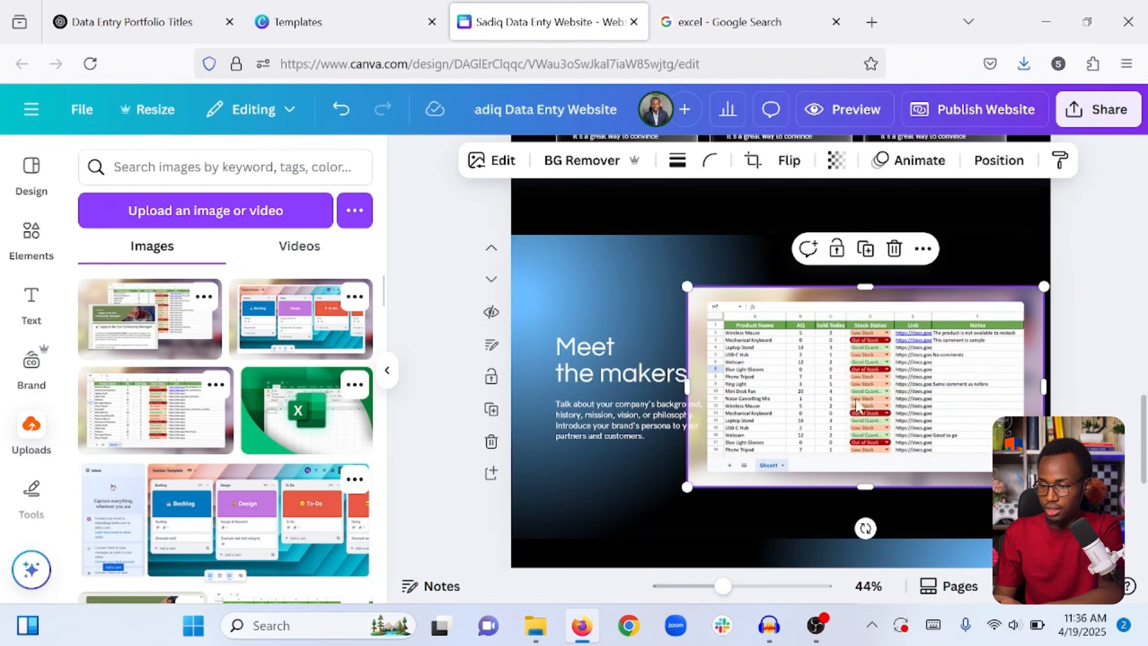
{"action": "left_click_drag", "start_coordinate": [687, 487], "coordinate": [758, 447]}
{"action": "left_click_drag", "start_coordinate": [932, 359], "coordinate": [909, 371]}
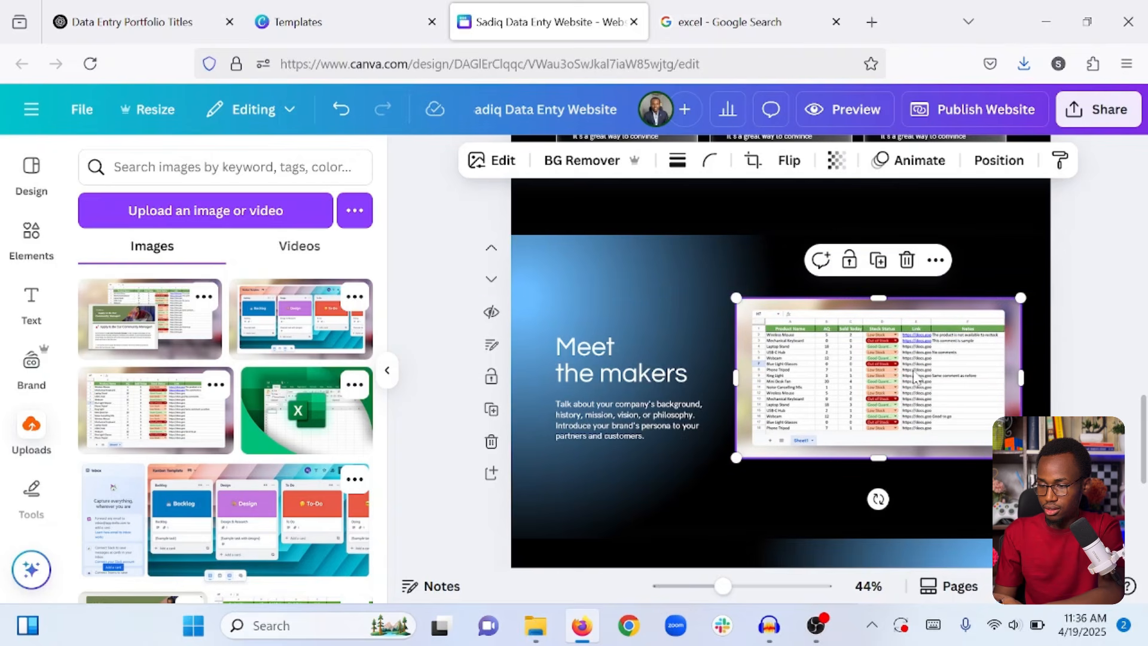
Set the spreadsheet screenshot's corner rounding to 20.
{"action": "left_click", "coordinate": [710, 160]}
{"action": "left_click_drag", "start_coordinate": [616, 238], "coordinate": [649, 233]}
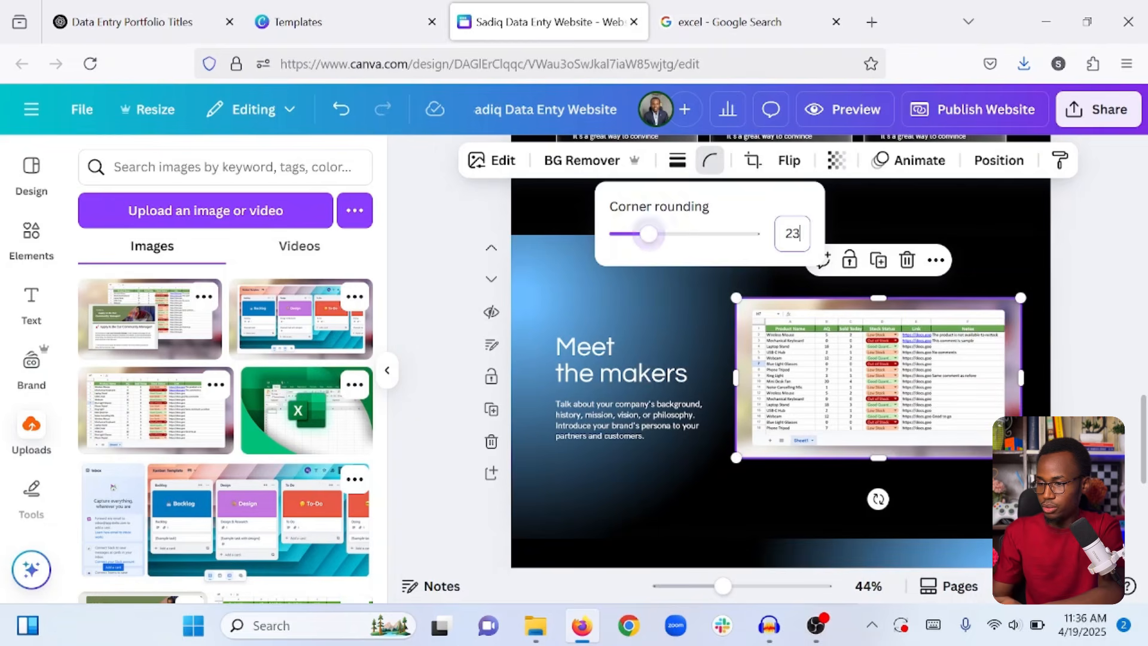
{"action": "left_click", "coordinate": [793, 233]}
{"action": "type", "text": "20"}
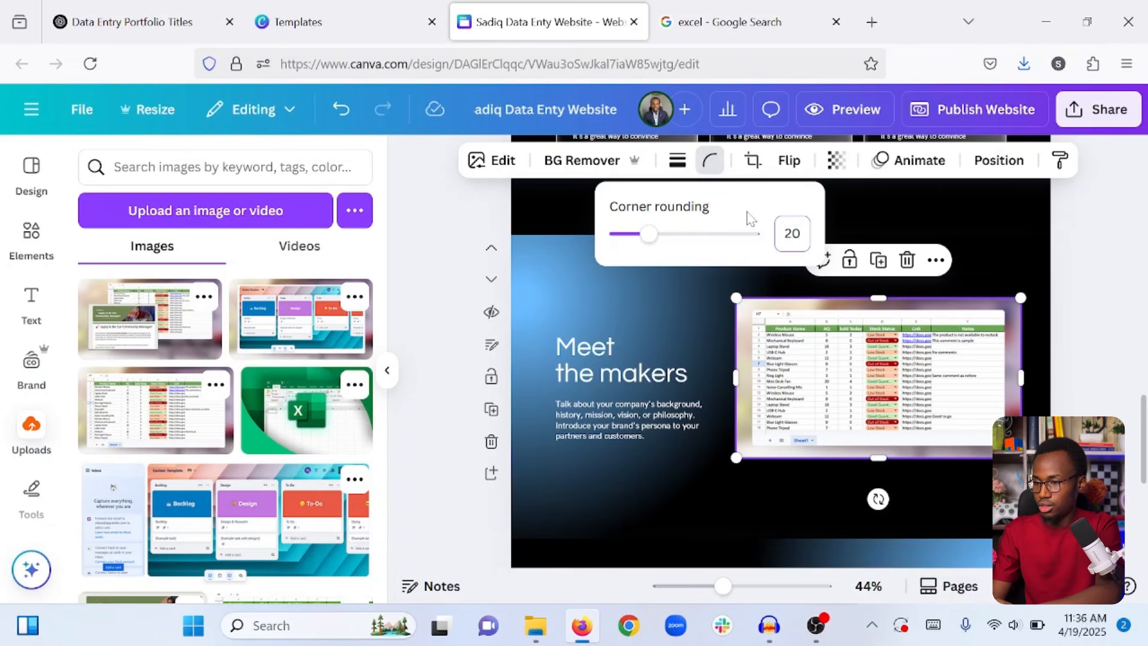
{"action": "left_click", "coordinate": [635, 320]}
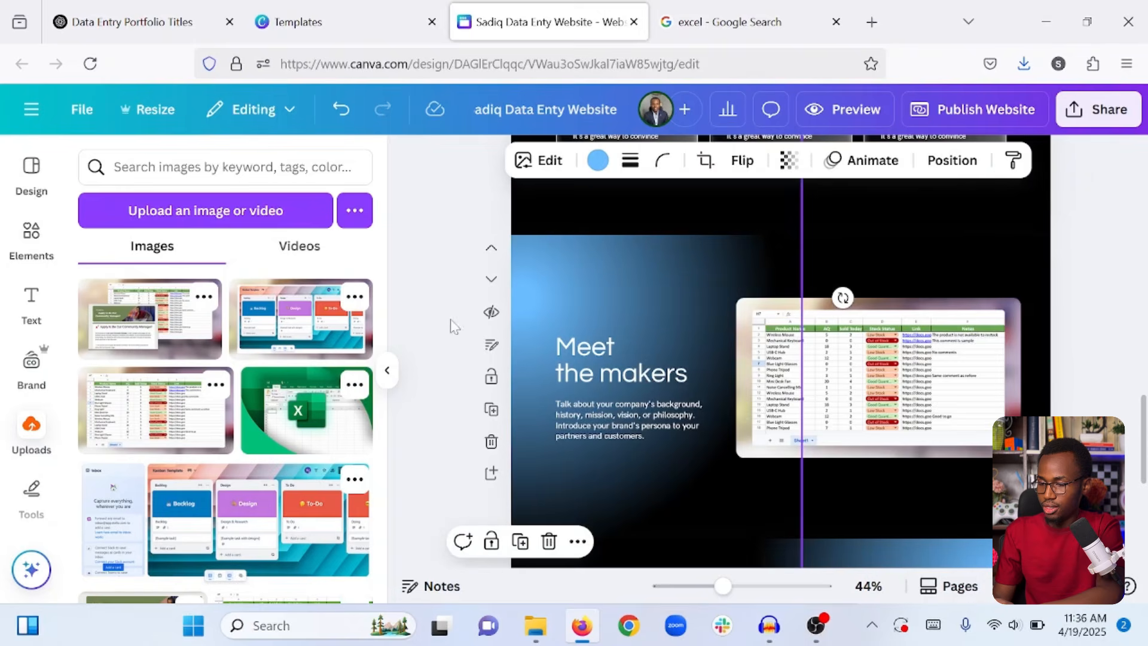
{"action": "left_click", "coordinate": [427, 317]}
Retitle the Meet the makers heading to 'ECommerce Inventory Management' and shift its text slightly.
{"action": "left_click", "coordinate": [586, 356]}
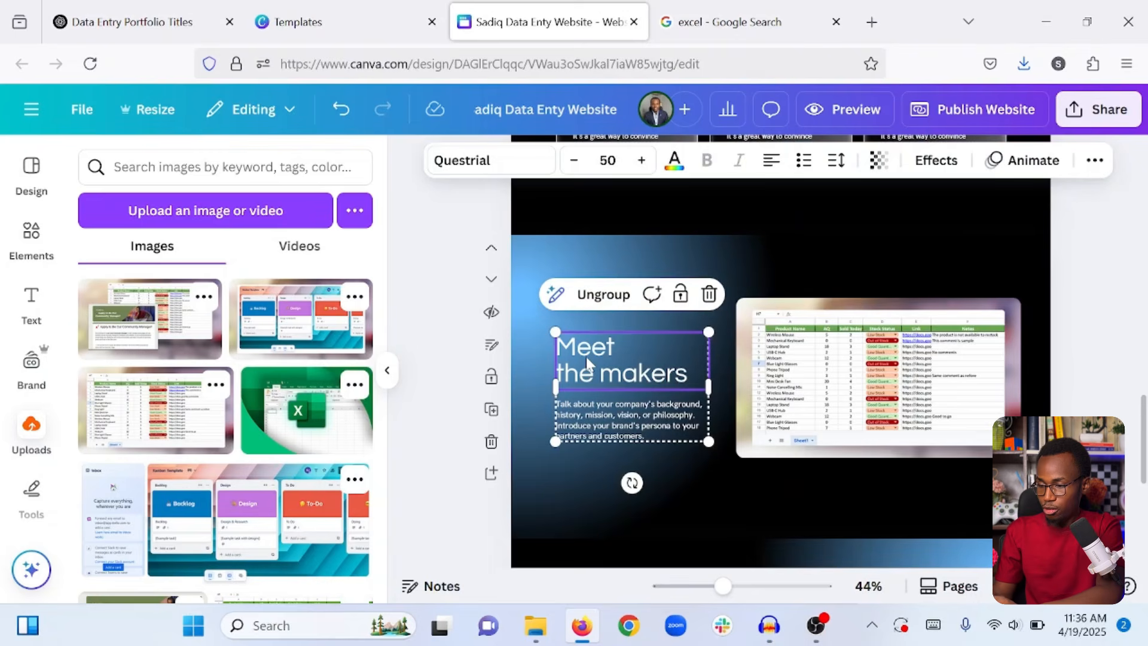
{"action": "double_click", "coordinate": [586, 356]}
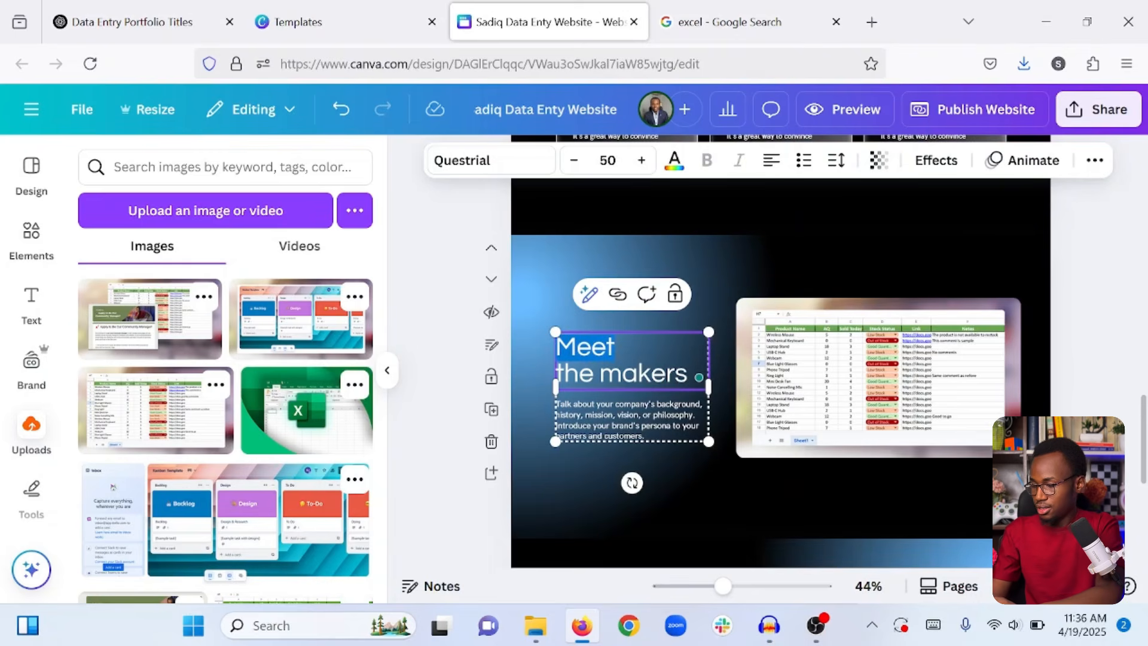
{"action": "key", "text": "ctrl+a"}
{"action": "type", "text": "E"}
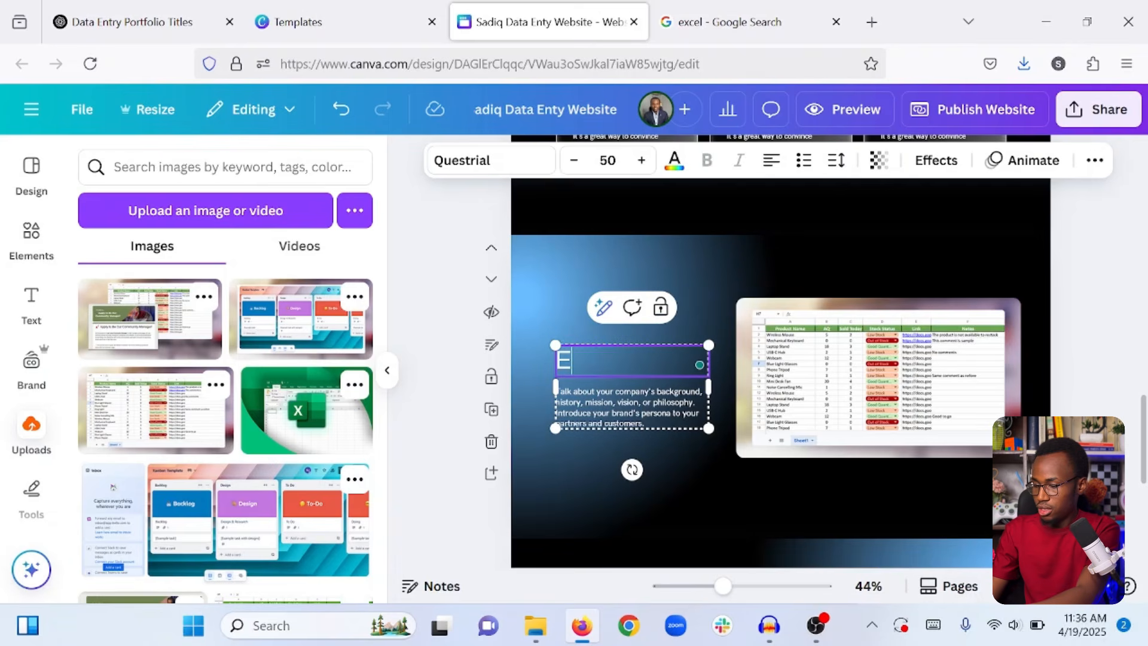
{"action": "type", "text": "Commerce"}
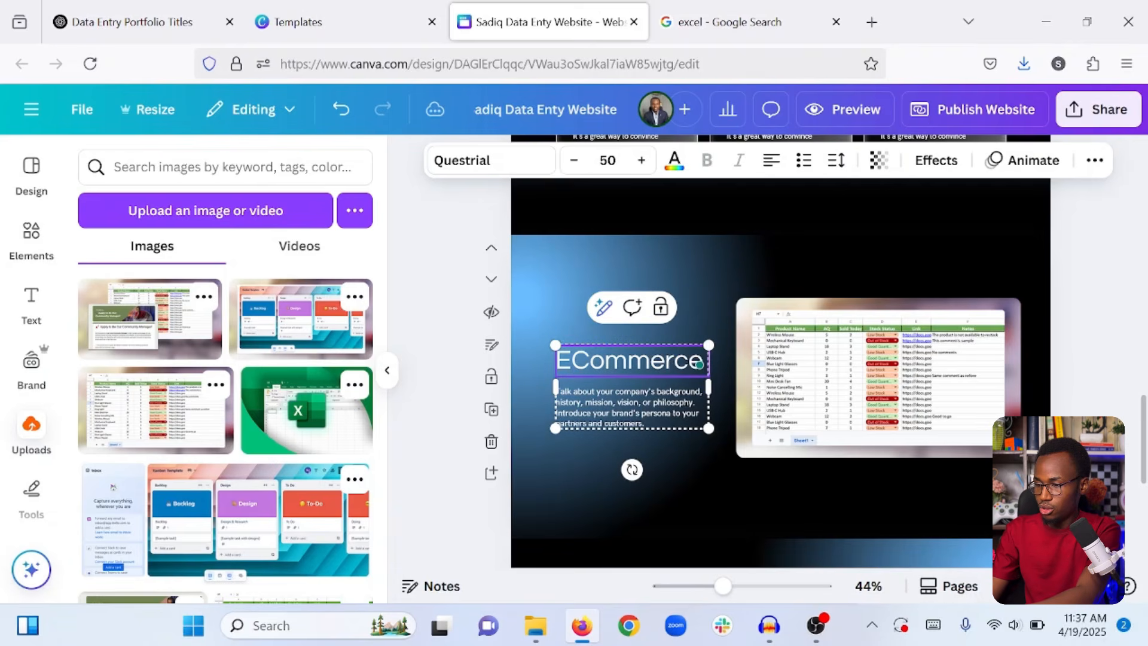
{"action": "type", "text": " In"}
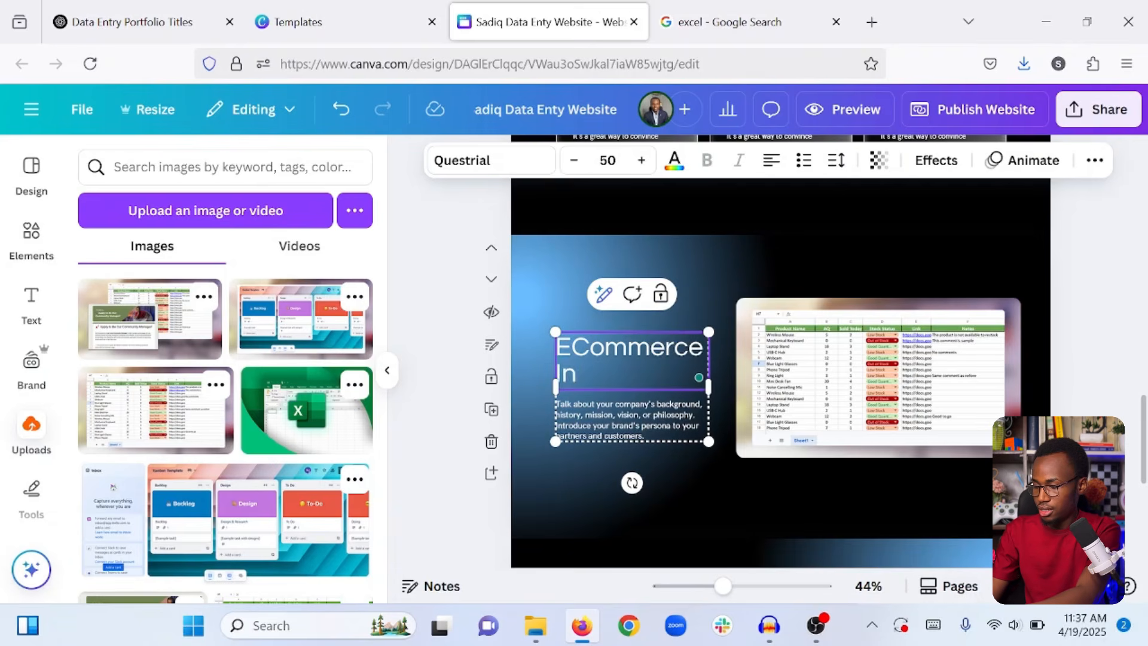
{"action": "type", "text": "vestory"}
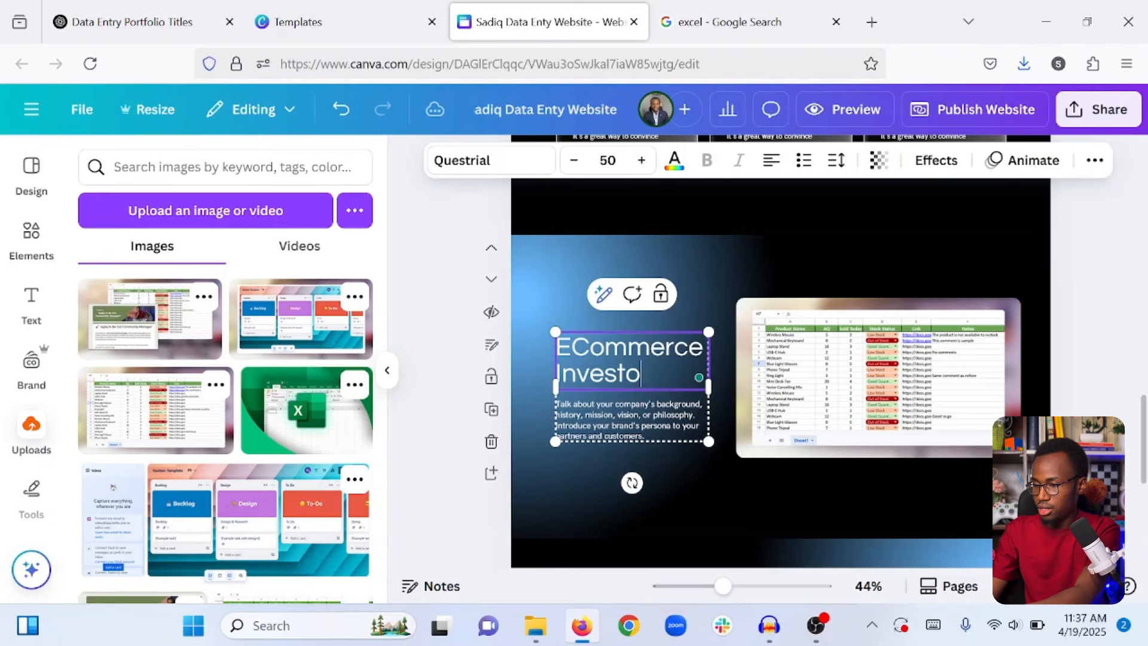
{"action": "key", "text": "BackSpace"}
{"action": "key", "text": "BackSpace"}
{"action": "key", "text": "BackSpace"}
{"action": "type", "text": "ntory Management"}
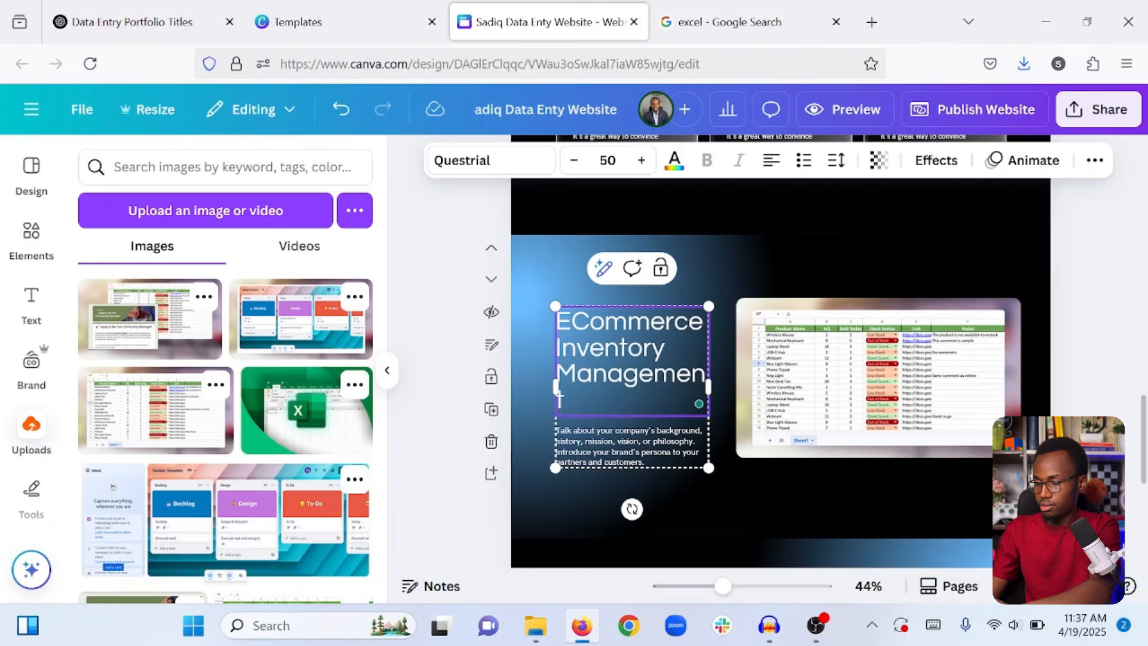
{"action": "left_click_drag", "start_coordinate": [544, 386], "coordinate": [529, 398]}
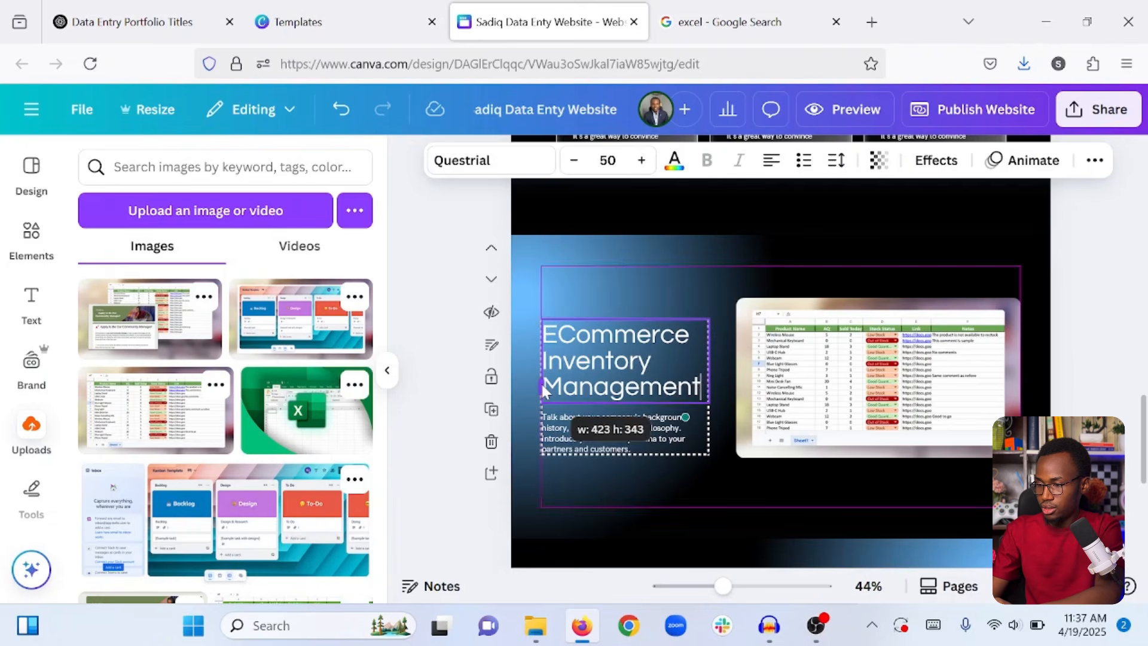
{"action": "left_click", "coordinate": [522, 400]}
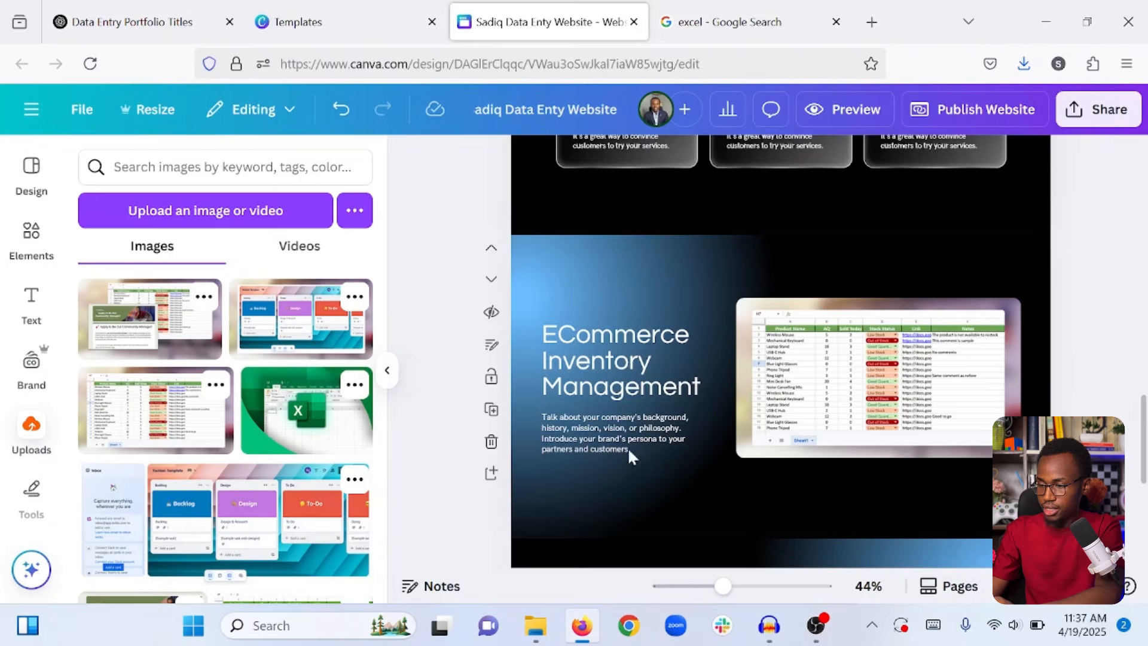
Duplicate the ECommerce Inventory Management section.
{"action": "left_click", "coordinate": [609, 440]}
{"action": "double_click", "coordinate": [609, 440]}
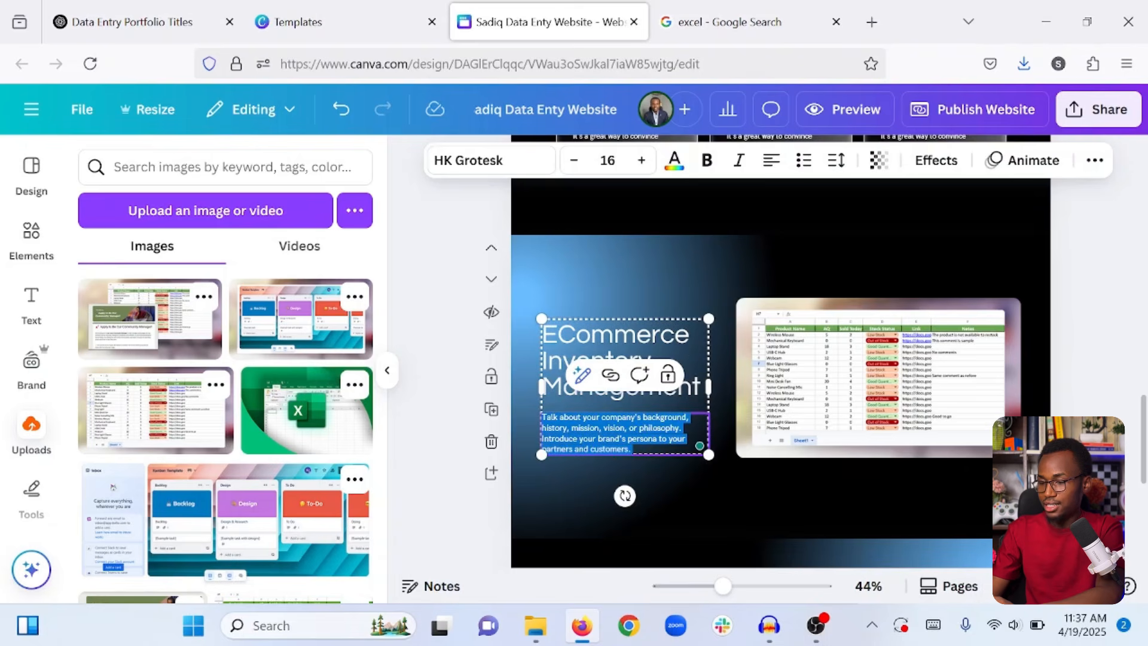
{"action": "left_click", "coordinate": [791, 455]}
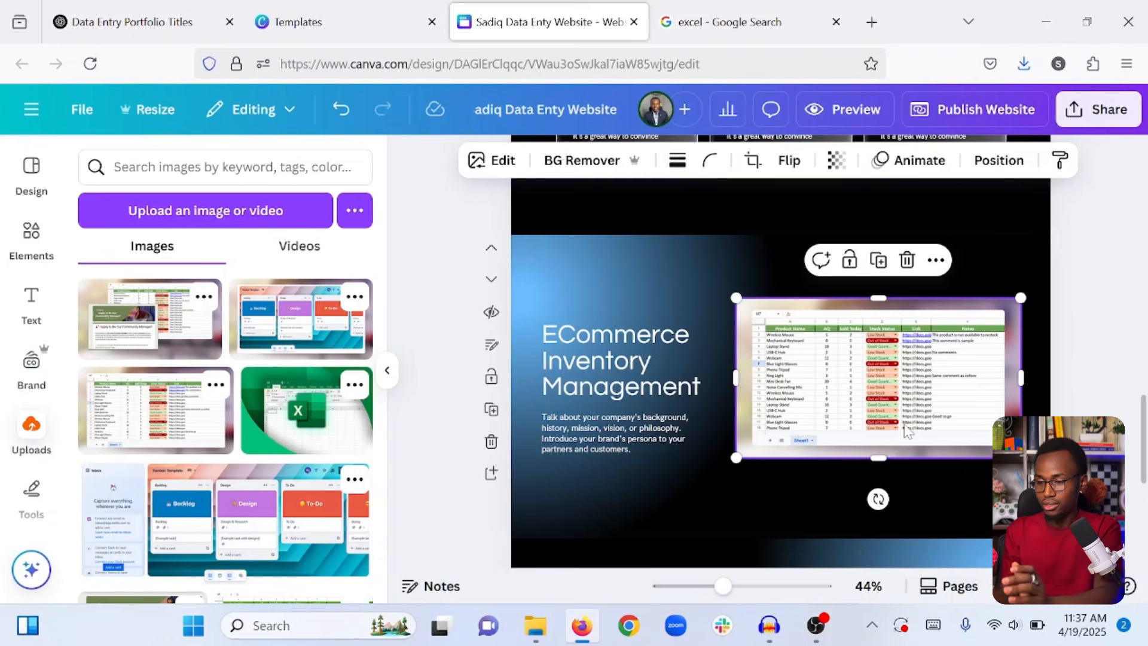
{"action": "left_click", "coordinate": [1072, 331]}
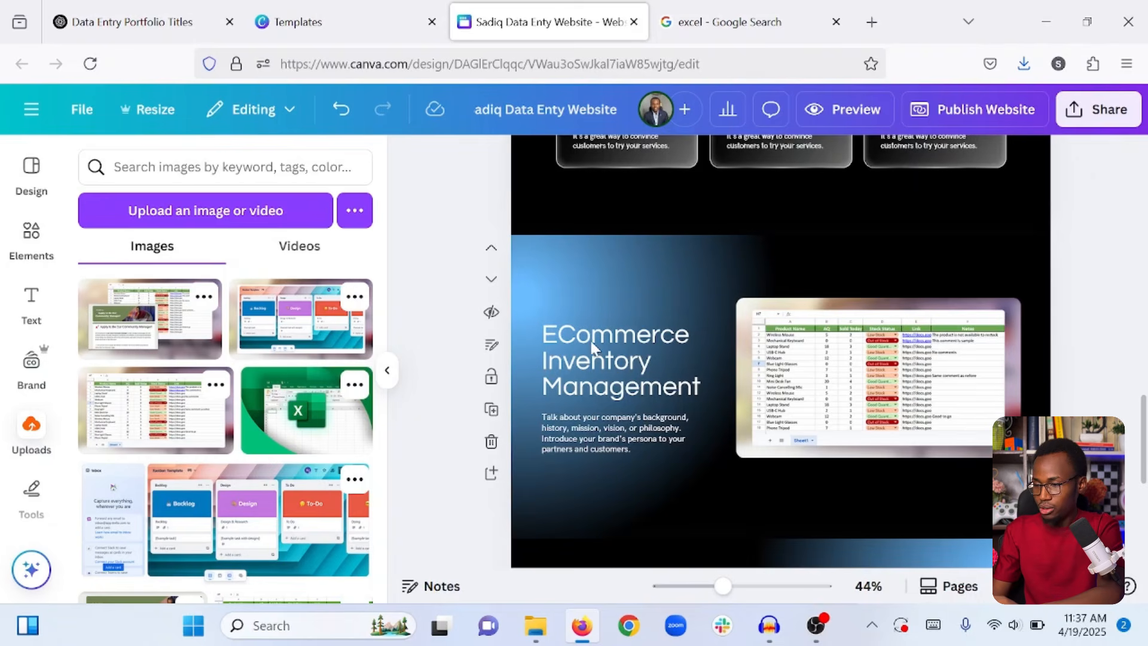
{"action": "left_click", "coordinate": [573, 436]}
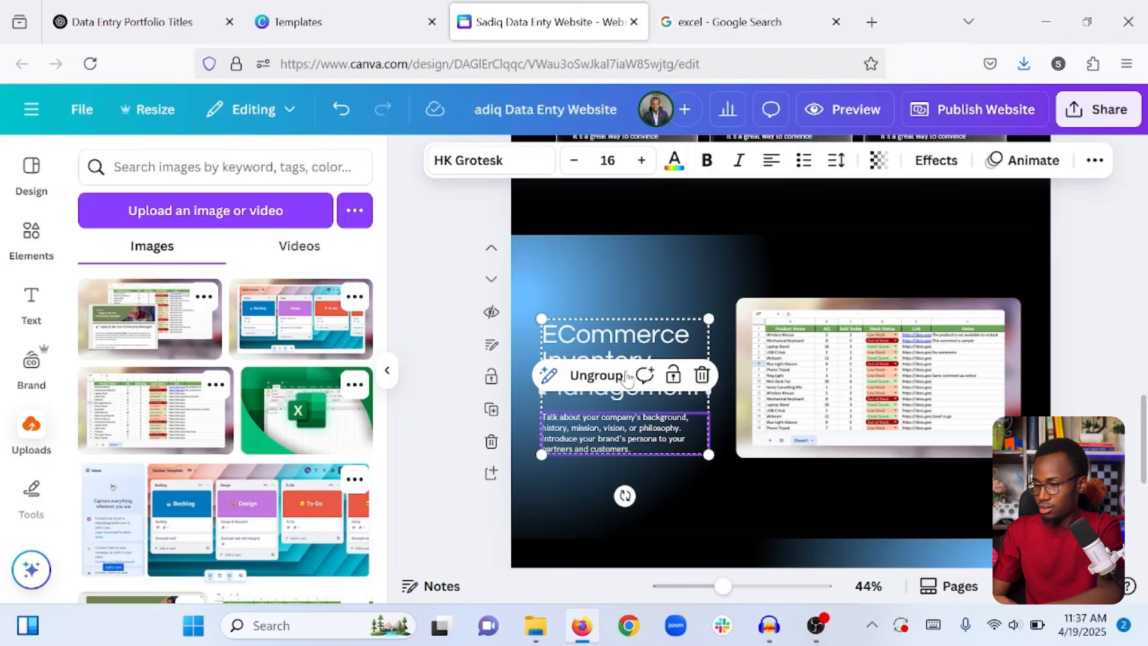
{"action": "left_click", "coordinate": [674, 296]}
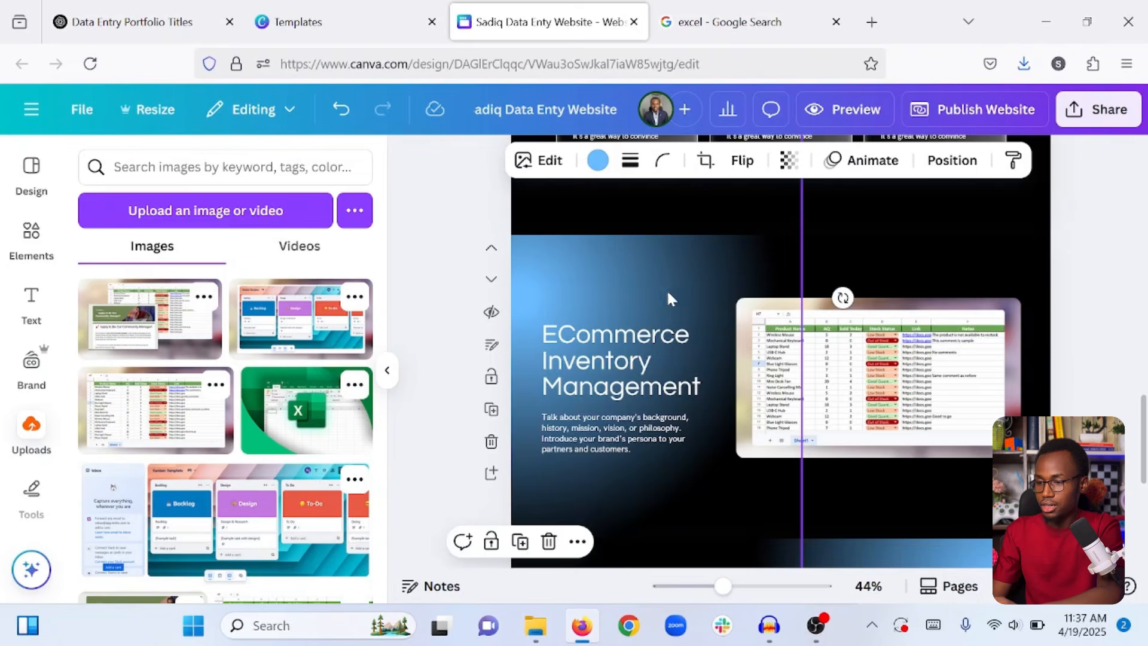
{"action": "left_click", "coordinate": [829, 249]}
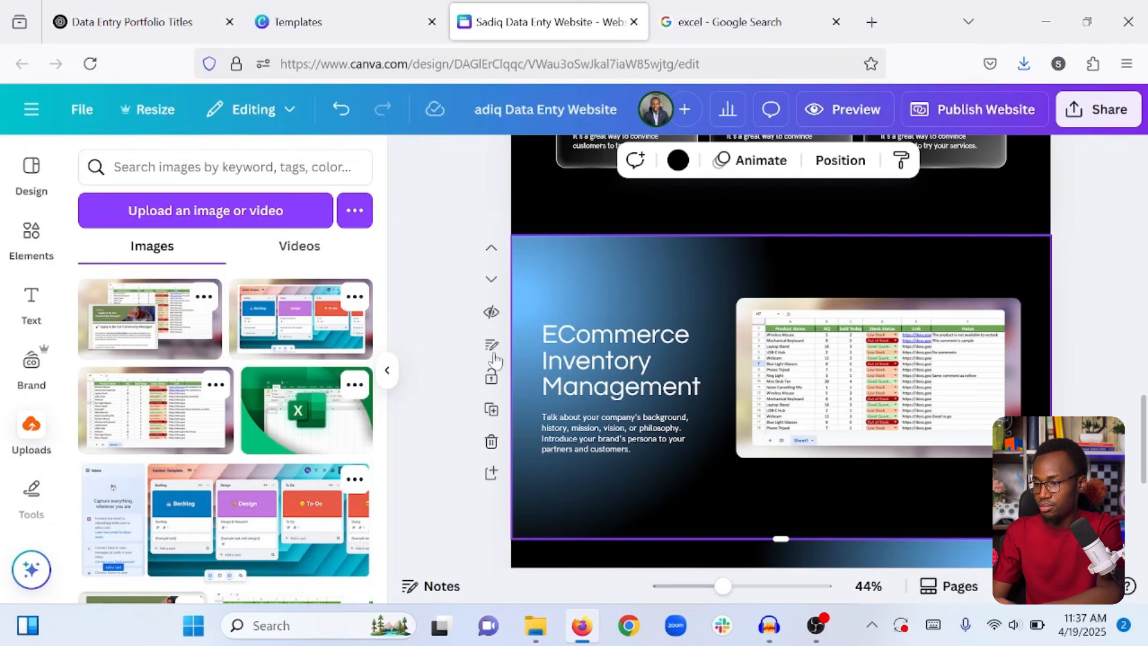
{"action": "left_click", "coordinate": [491, 413]}
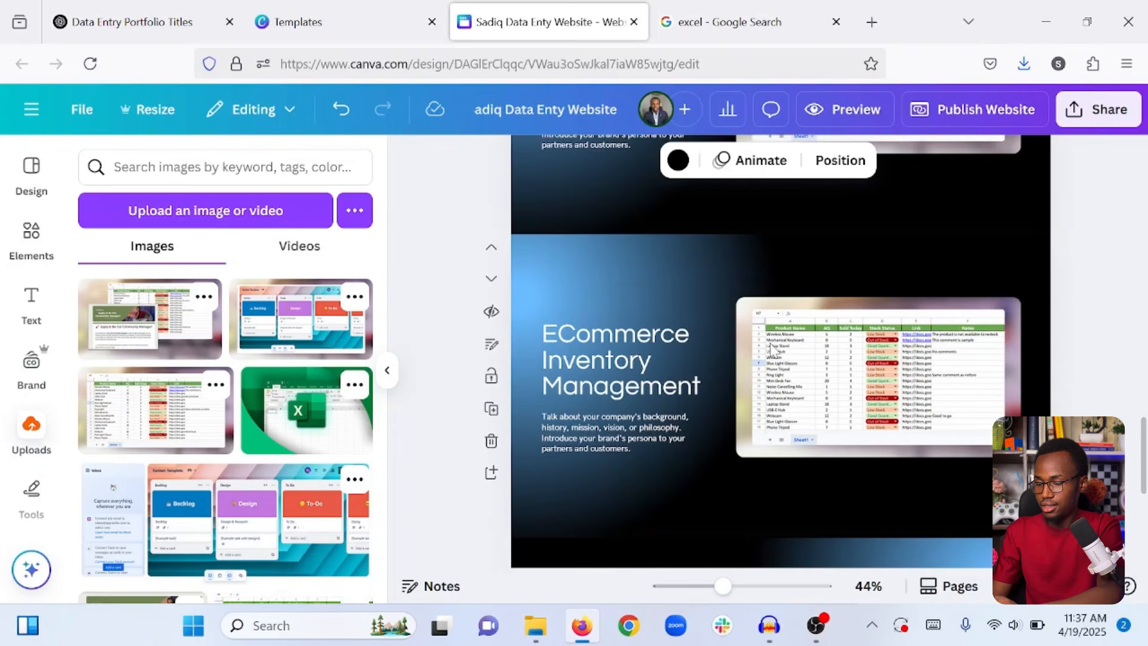
In the copy, move the text group right and the spreadsheet screenshot left.
{"action": "left_click", "coordinate": [615, 391]}
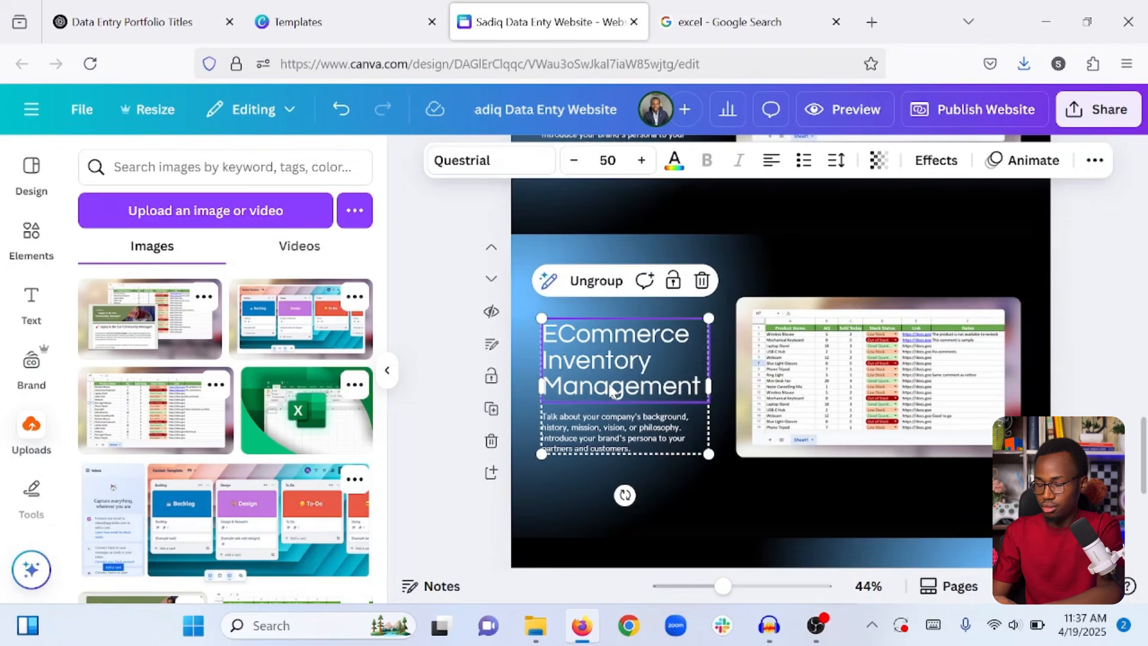
{"action": "left_click_drag", "start_coordinate": [659, 385], "coordinate": [959, 378]}
{"action": "left_click", "coordinate": [831, 377]}
{"action": "left_click_drag", "start_coordinate": [831, 376], "coordinate": [630, 384]}
Nudge the copied section's text group into alignment on the right.
{"action": "scroll", "coordinate": [908, 443], "scroll_direction": "up", "scroll_amount": 2}
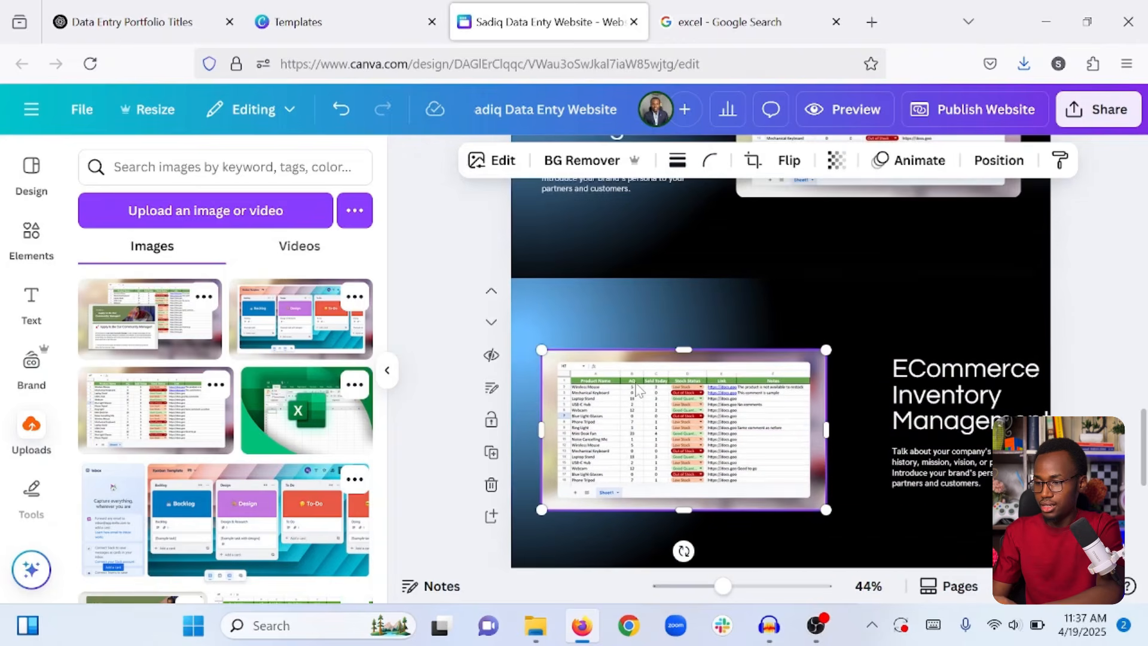
{"action": "left_click", "coordinate": [908, 444]}
{"action": "left_click_drag", "start_coordinate": [945, 438], "coordinate": [904, 446]}
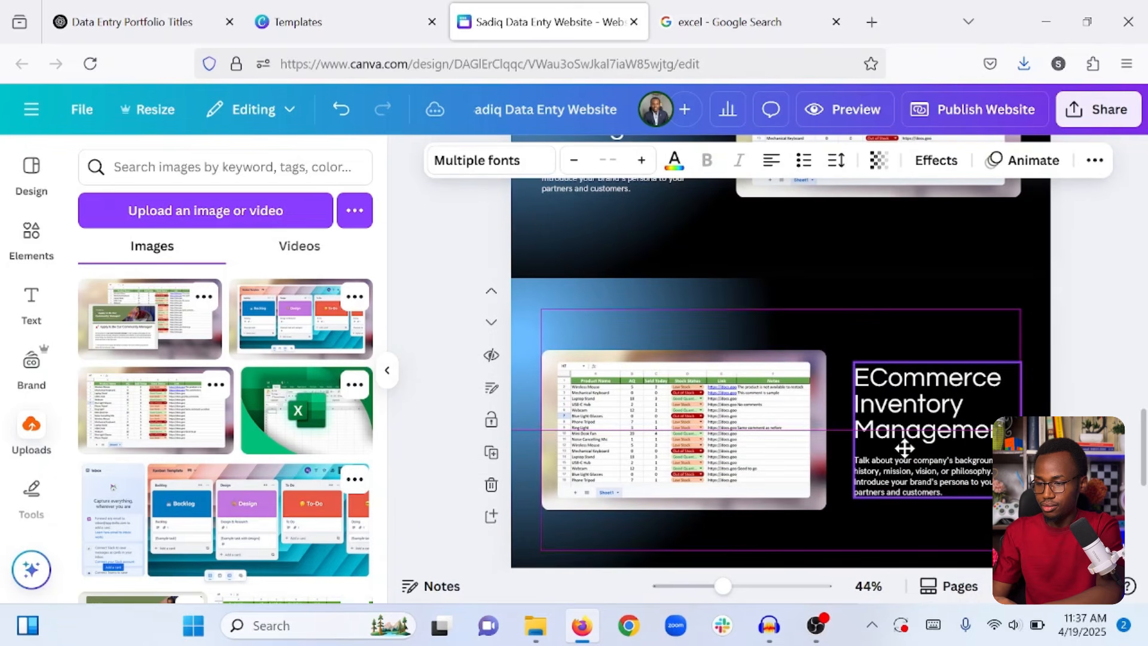
{"action": "left_click", "coordinate": [1082, 360]}
{"action": "scroll", "coordinate": [1082, 360], "scroll_direction": "up", "scroll_amount": 3}
{"action": "scroll", "coordinate": [1083, 361], "scroll_direction": "down", "scroll_amount": 4}
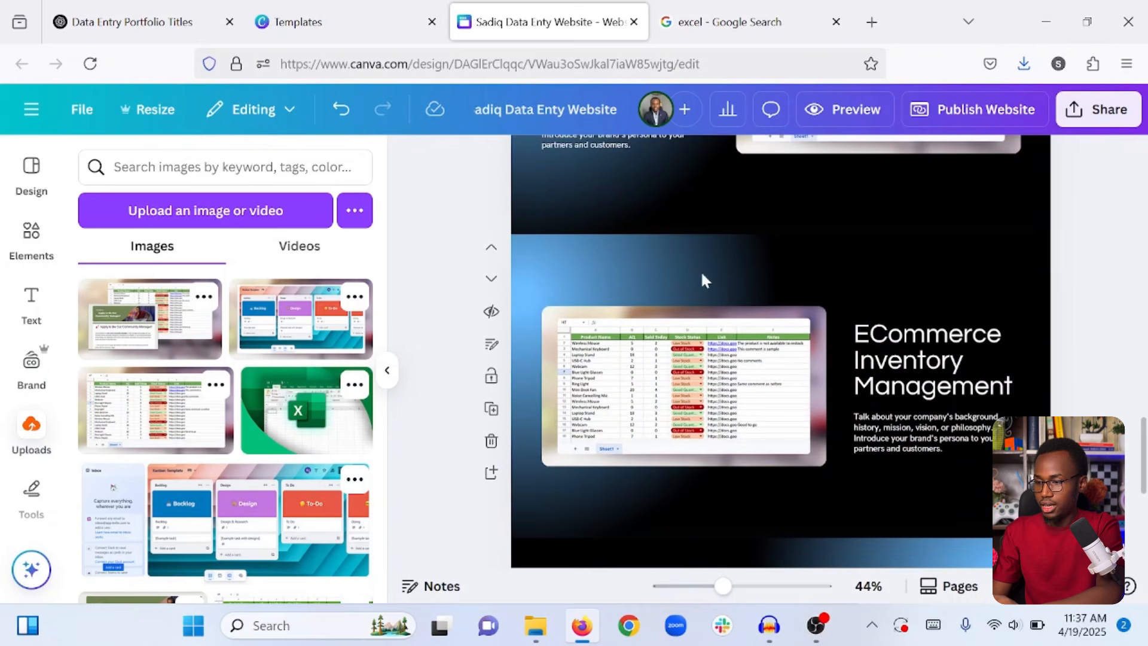
{"action": "scroll", "coordinate": [668, 342], "scroll_direction": "down", "scroll_amount": 1}
Swap the copy's spreadsheet for the new work screenshot, resized, positioned and rounded to 20.
{"action": "left_click", "coordinate": [669, 342]}
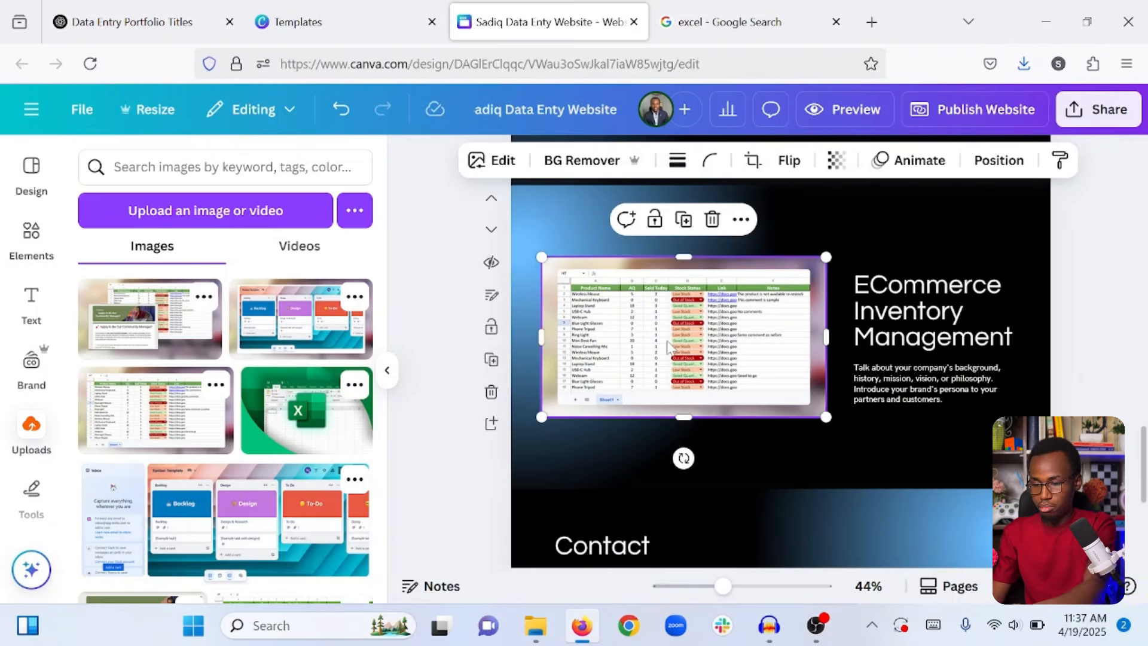
{"action": "key", "text": "Delete"}
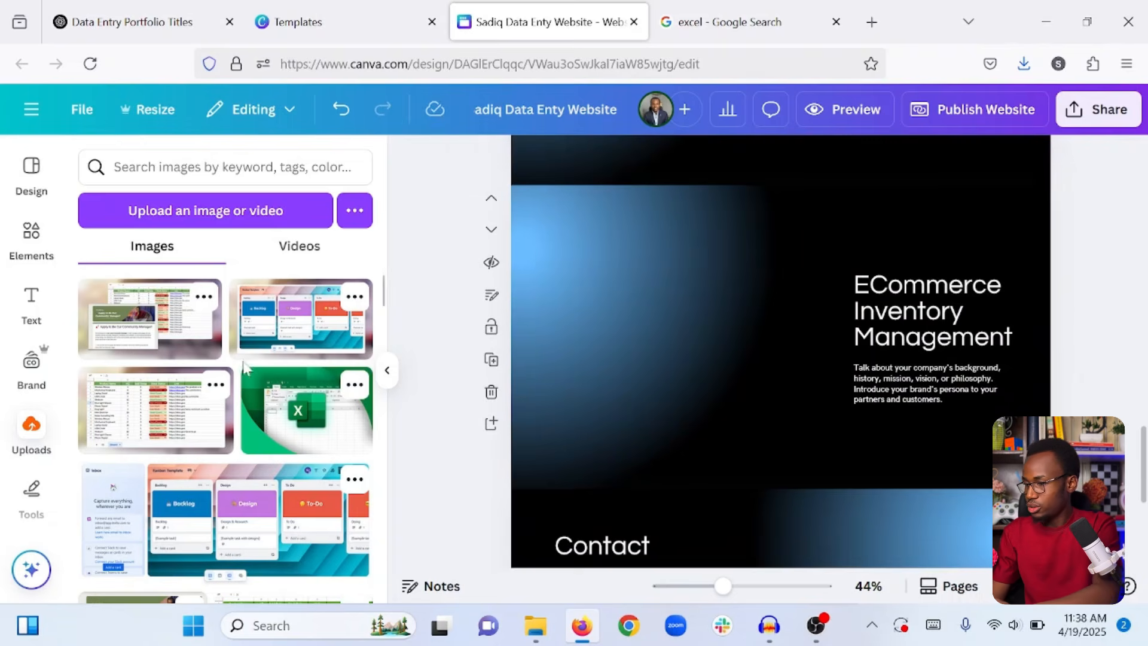
{"action": "left_click", "coordinate": [159, 333]}
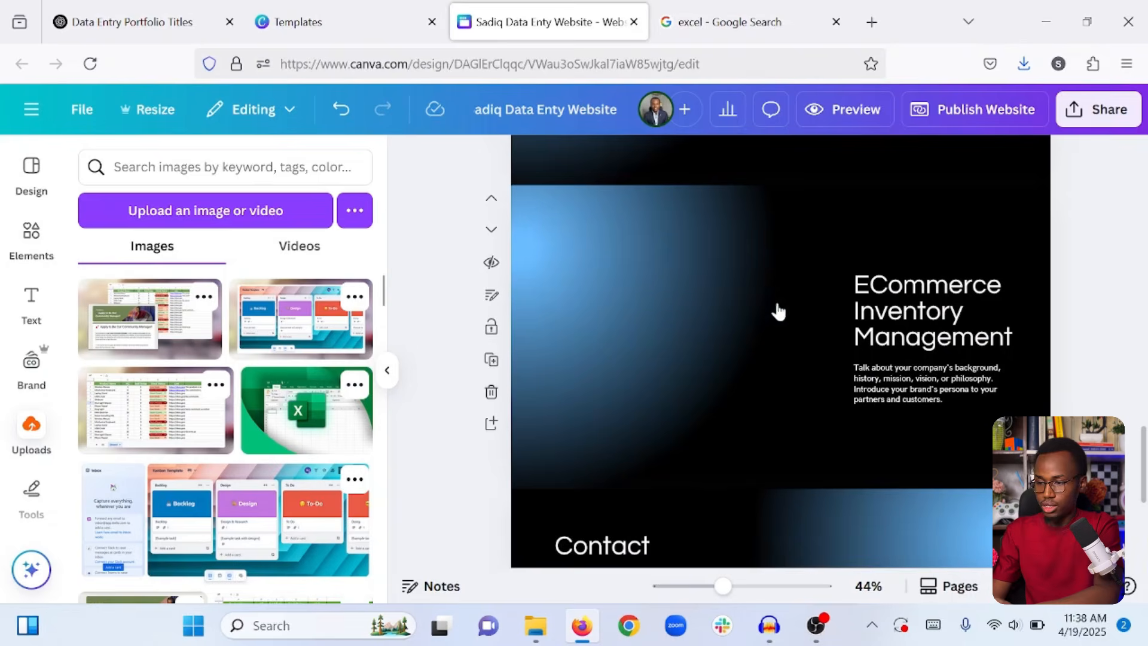
{"action": "left_click_drag", "start_coordinate": [762, 343], "coordinate": [701, 341]}
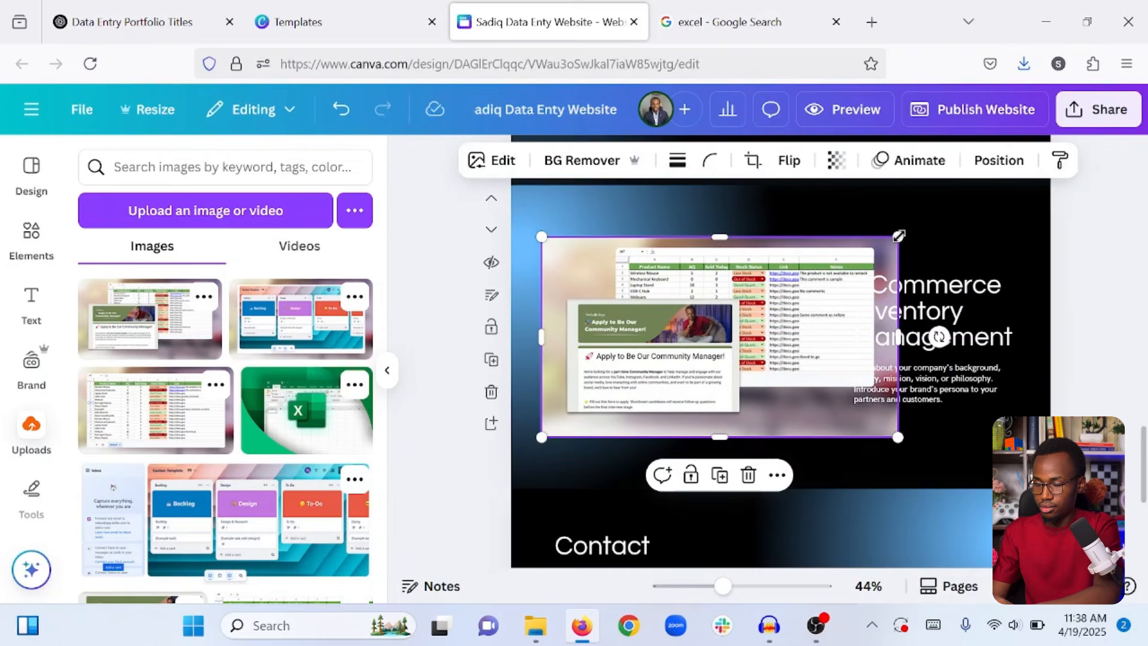
{"action": "left_click_drag", "start_coordinate": [899, 235], "coordinate": [832, 284]}
{"action": "left_click_drag", "start_coordinate": [702, 335], "coordinate": [703, 315]}
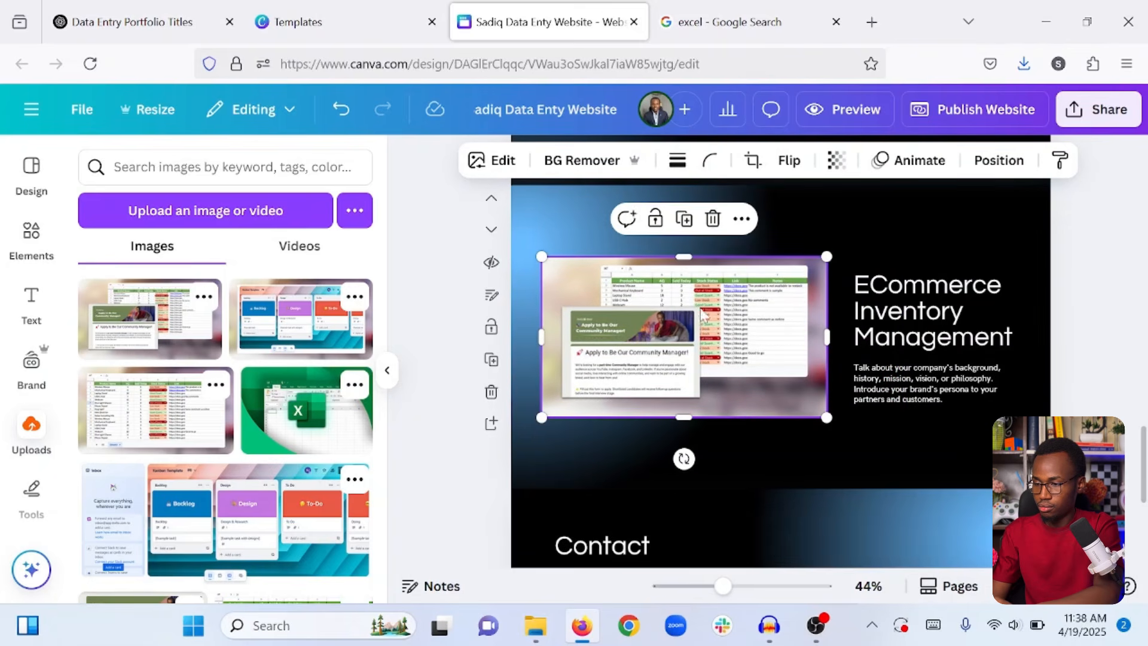
{"action": "left_click", "coordinate": [710, 161]}
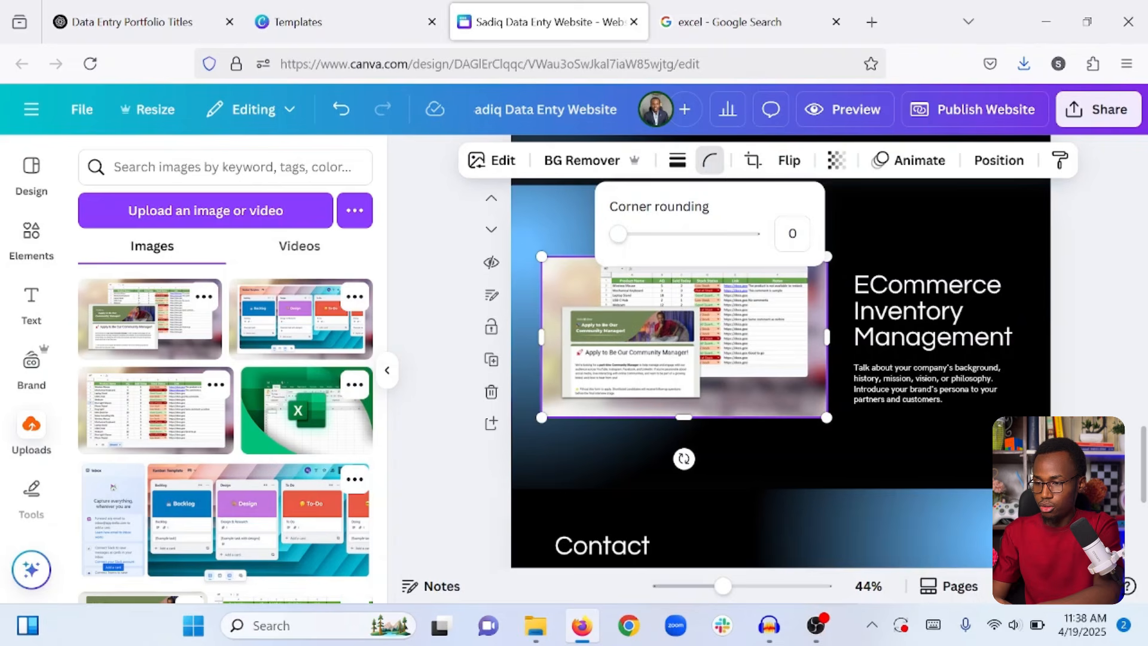
{"action": "left_click", "coordinate": [793, 234]}
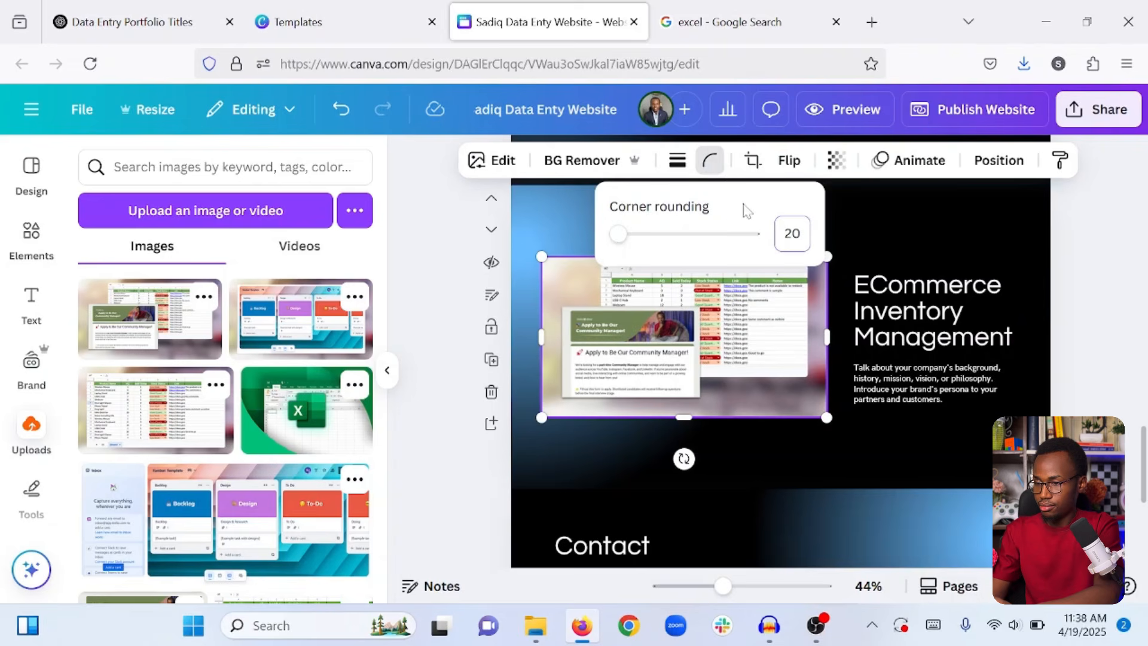
{"action": "left_click", "coordinate": [847, 439]}
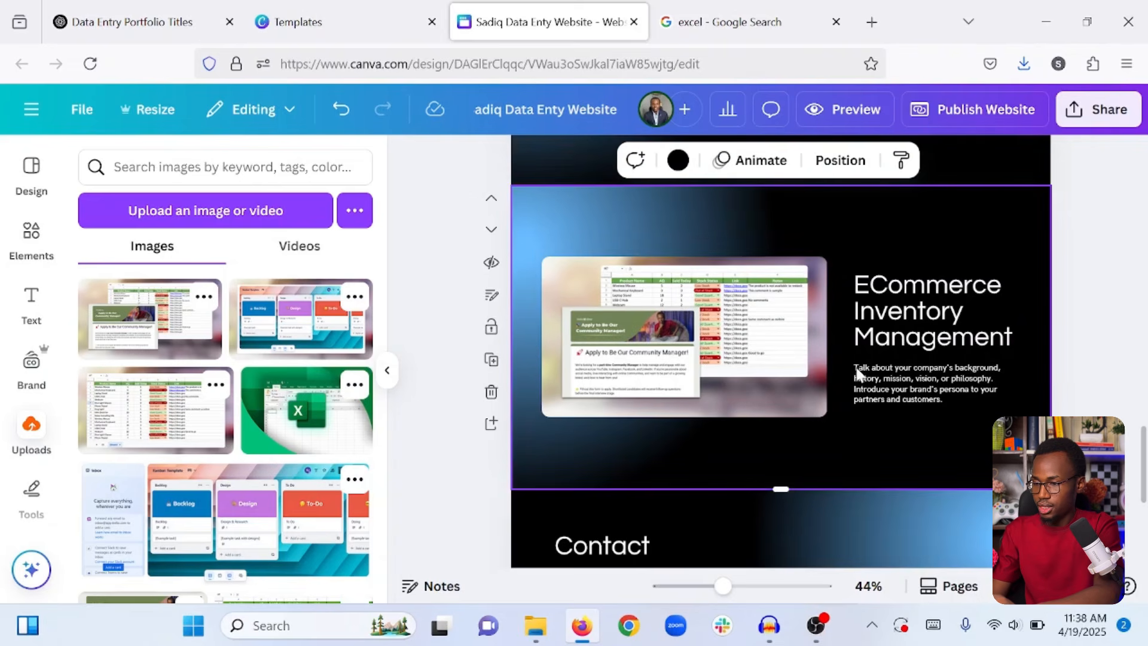
Change the copied section's heading to 'Client Onboarding Management'.
{"action": "left_click", "coordinate": [937, 302]}
{"action": "double_click", "coordinate": [937, 302]}
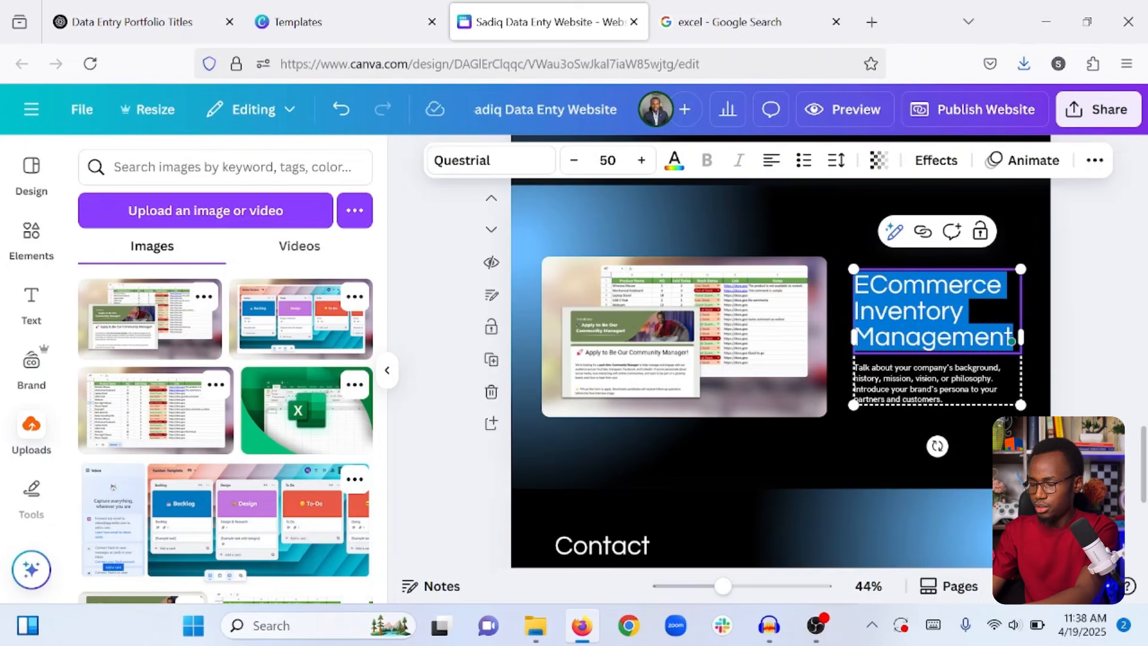
{"action": "type", "text": "Client On"}
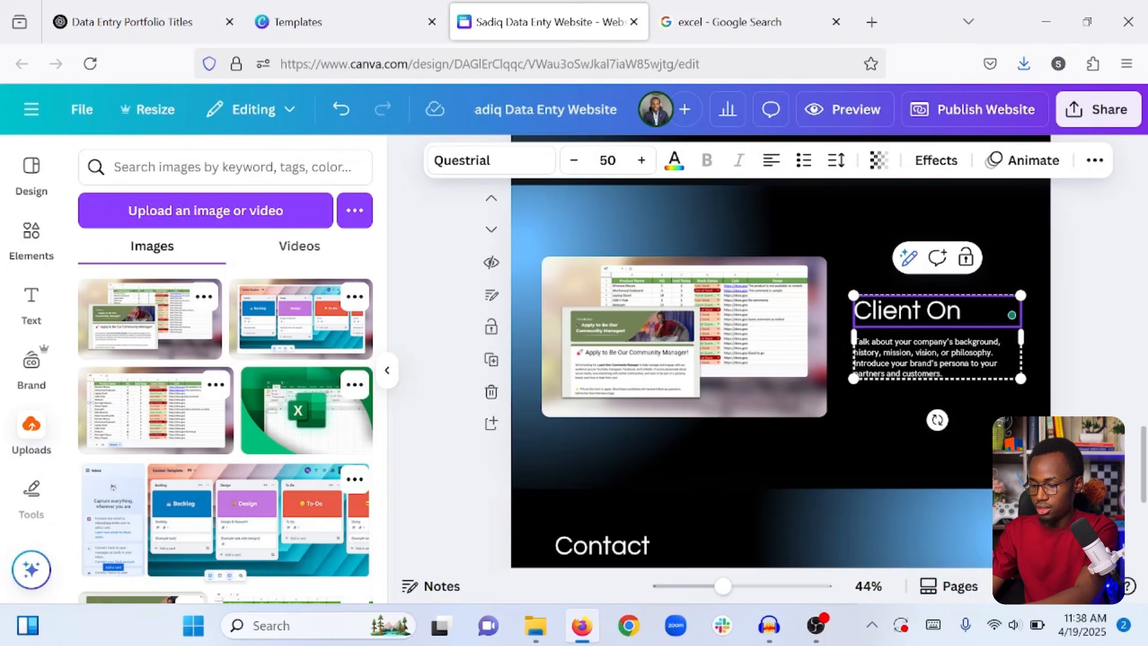
{"action": "type", "text": "boarding"}
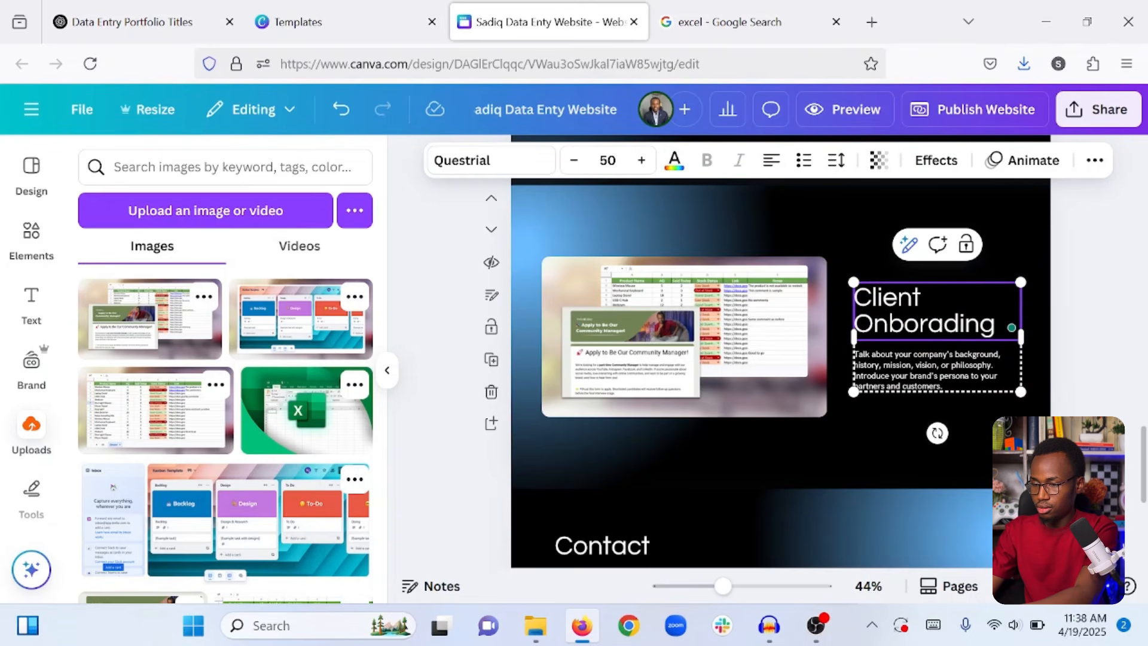
{"action": "type", "text": " Management"}
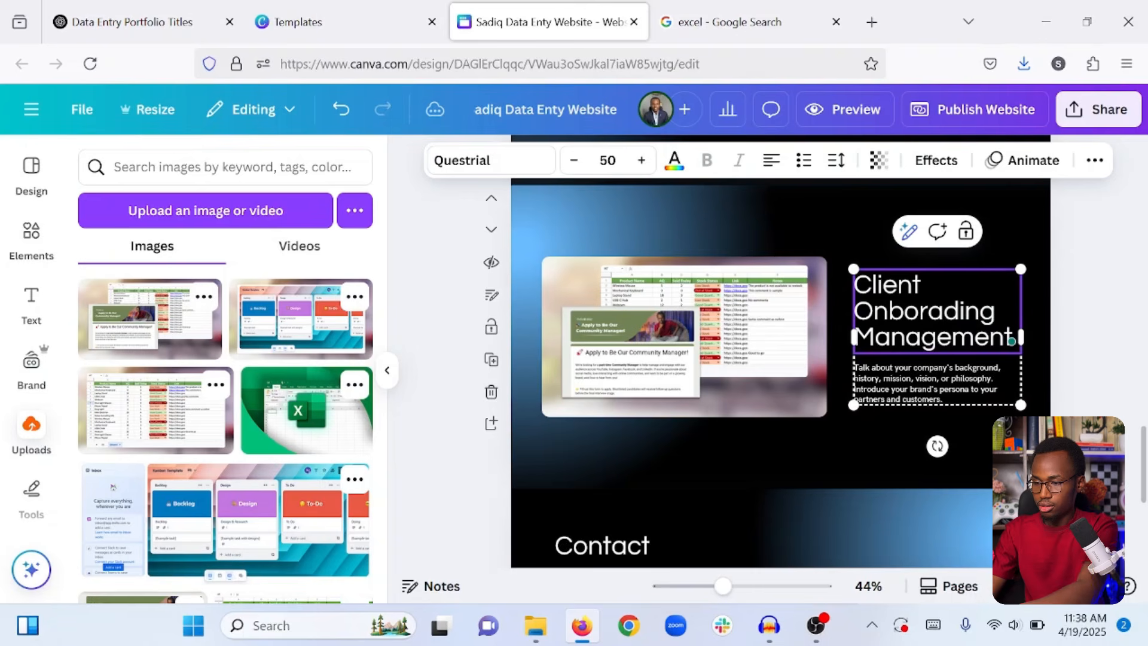
{"action": "left_click", "coordinate": [844, 437]}
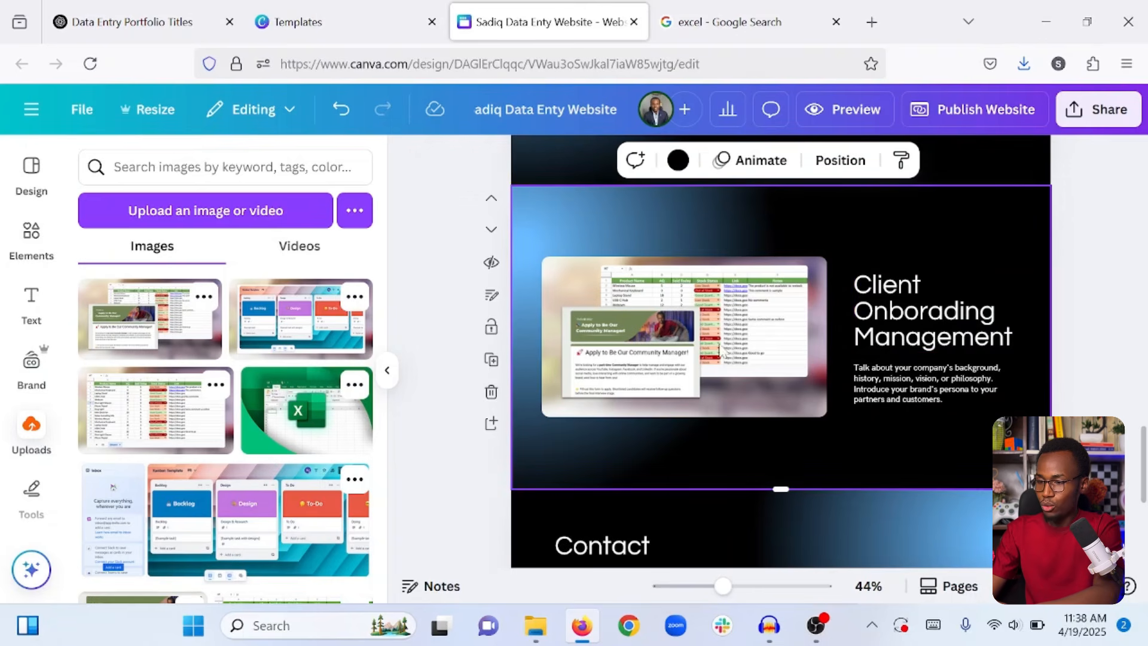
{"action": "scroll", "coordinate": [748, 448], "scroll_direction": "up", "scroll_amount": 1}
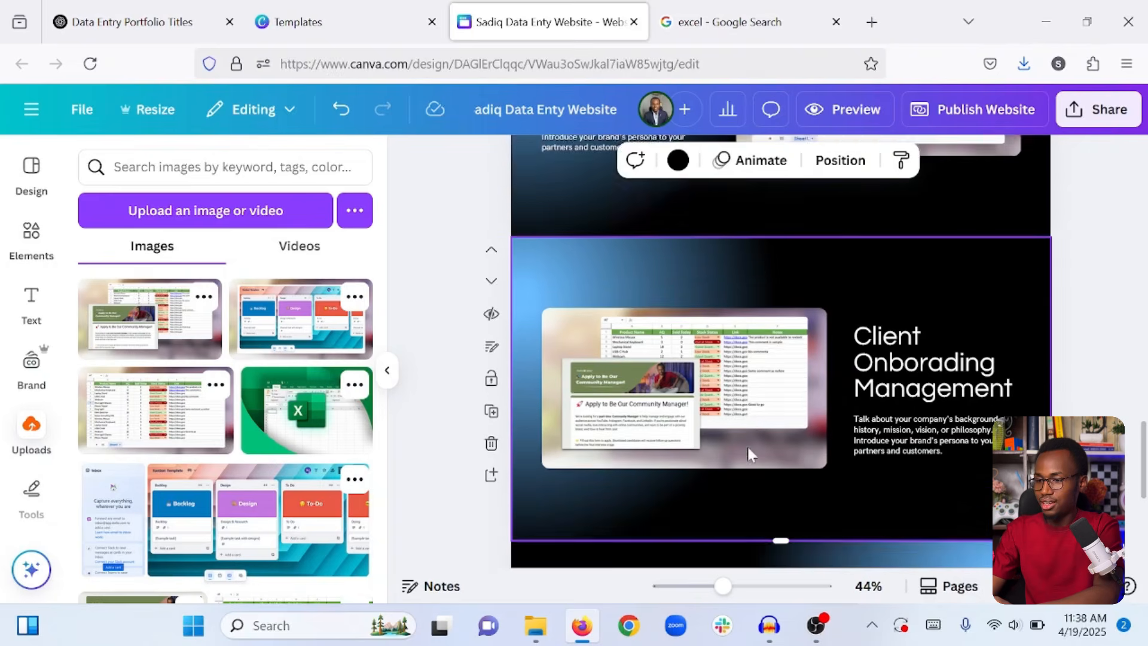
{"action": "scroll", "coordinate": [748, 448], "scroll_direction": "down", "scroll_amount": 2}
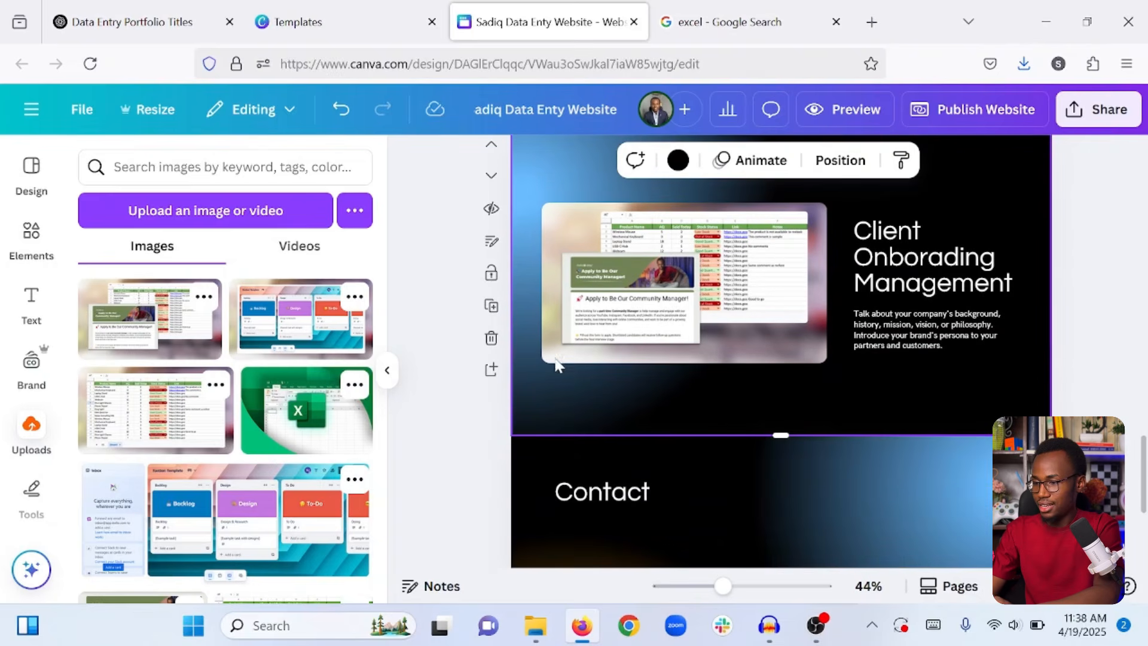
{"action": "scroll", "coordinate": [709, 260], "scroll_direction": "up", "scroll_amount": 3}
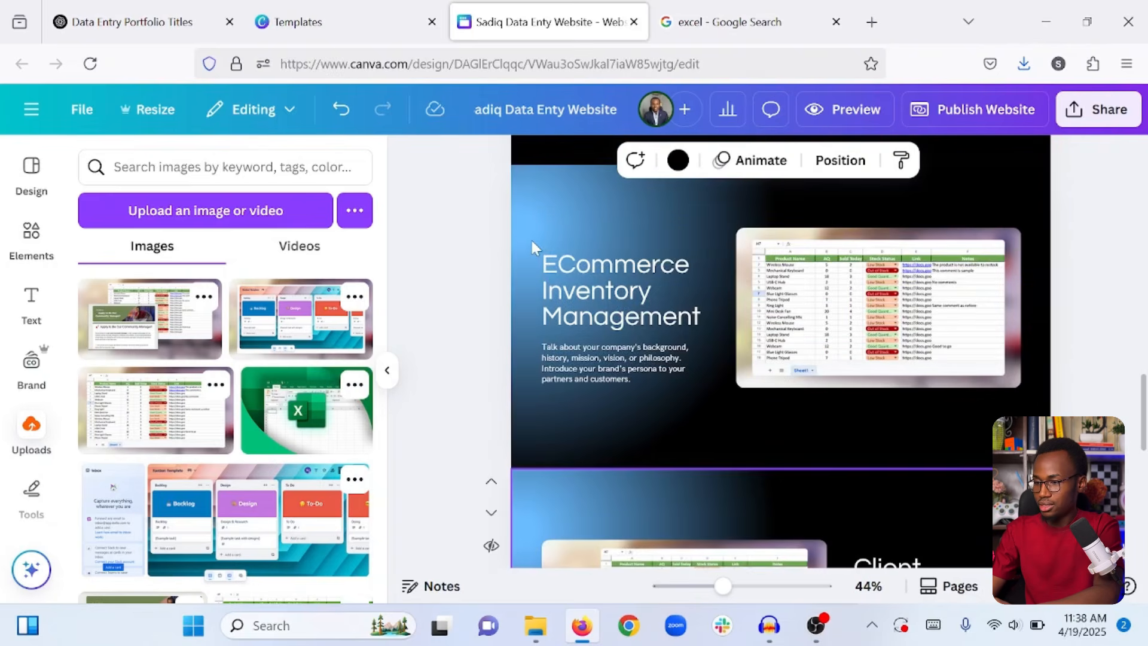
Duplicate the ECommerce Inventory Management section again.
{"action": "left_click", "coordinate": [530, 238]}
{"action": "scroll", "coordinate": [864, 190], "scroll_direction": "up", "scroll_amount": 1}
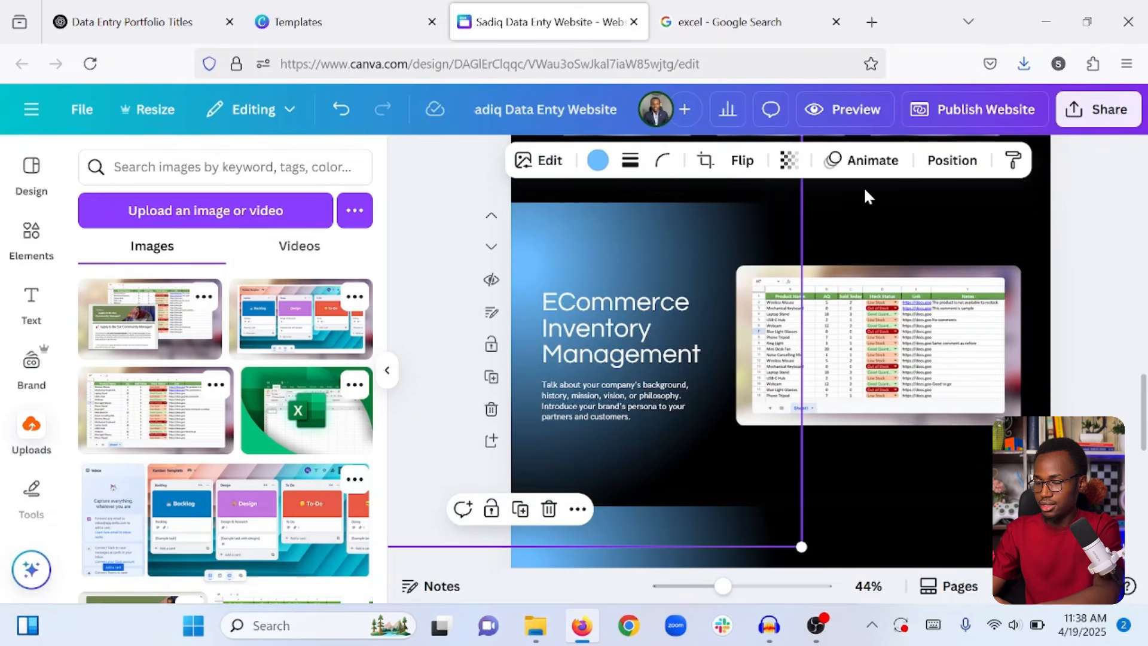
{"action": "left_click", "coordinate": [836, 246]}
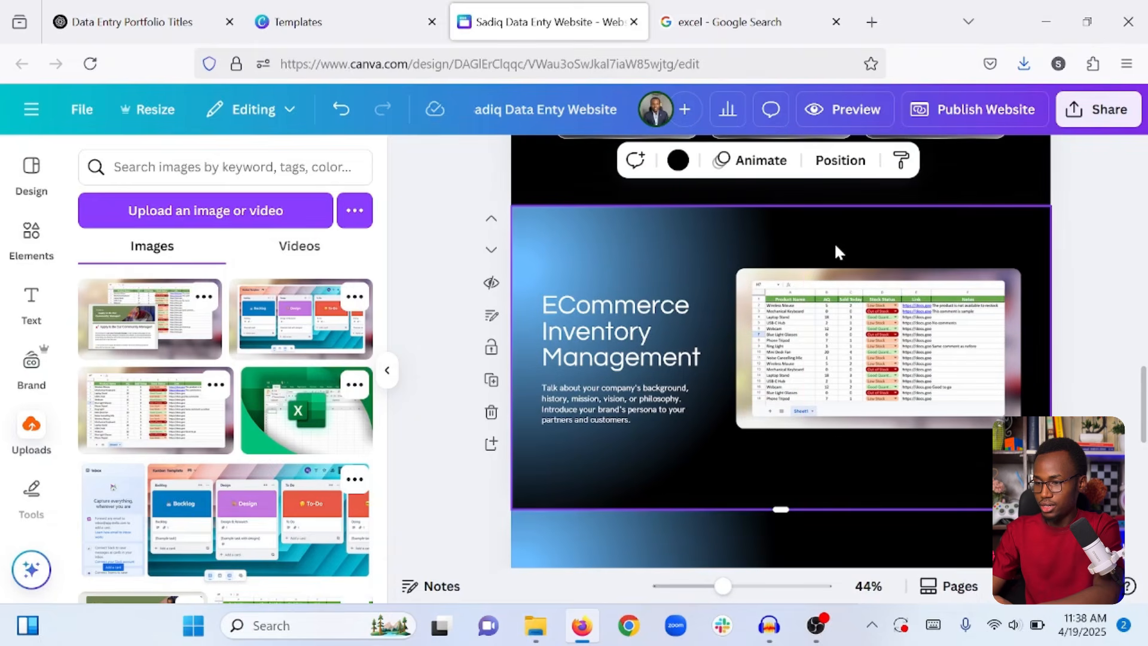
{"action": "left_click", "coordinate": [491, 380]}
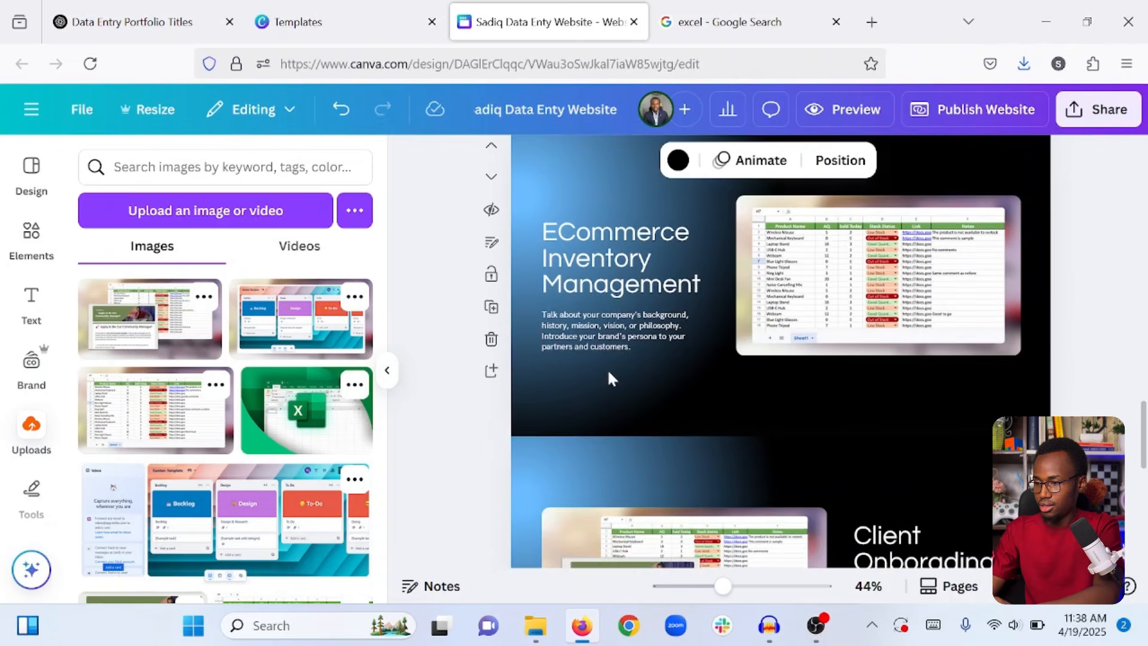
Move the new copy down so it follows the Client Onboarding Management section.
{"action": "scroll", "coordinate": [607, 369], "scroll_direction": "up", "scroll_amount": 2}
{"action": "left_click", "coordinate": [719, 238]}
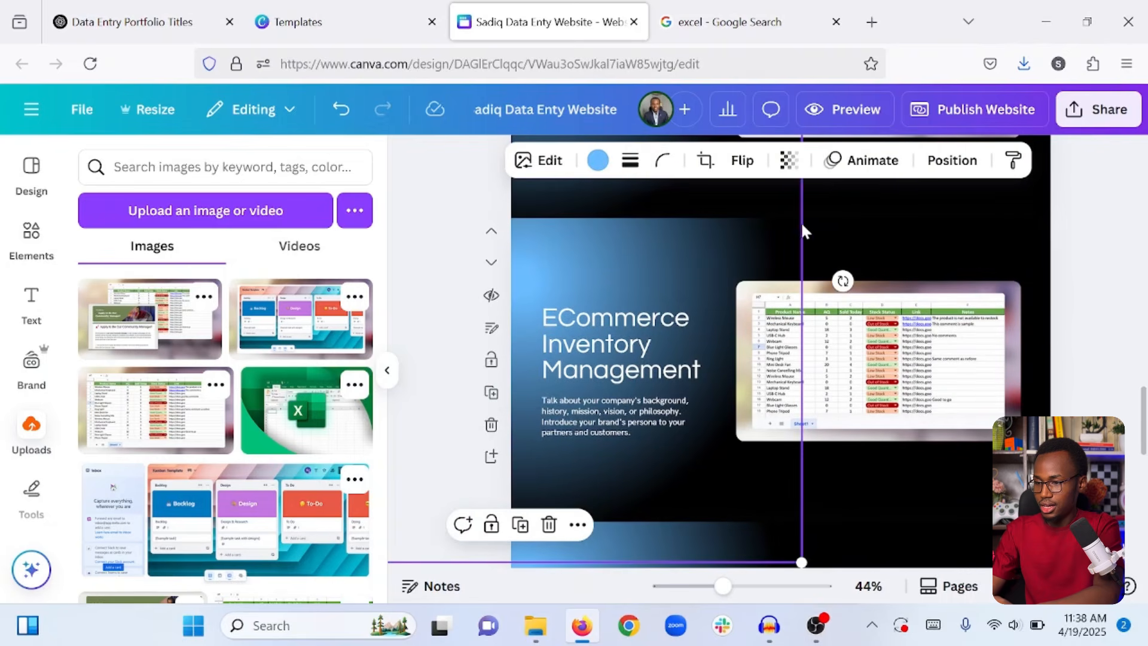
{"action": "left_click", "coordinate": [824, 232]}
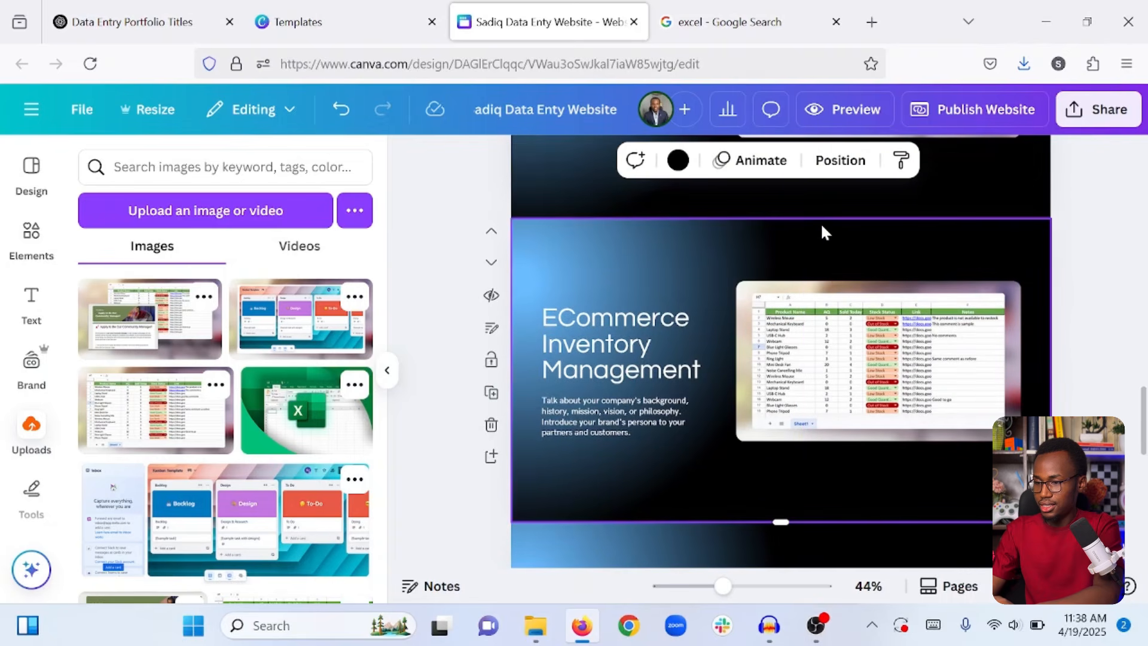
{"action": "left_click", "coordinate": [491, 264]}
{"action": "scroll", "coordinate": [625, 318], "scroll_direction": "up", "scroll_amount": 8}
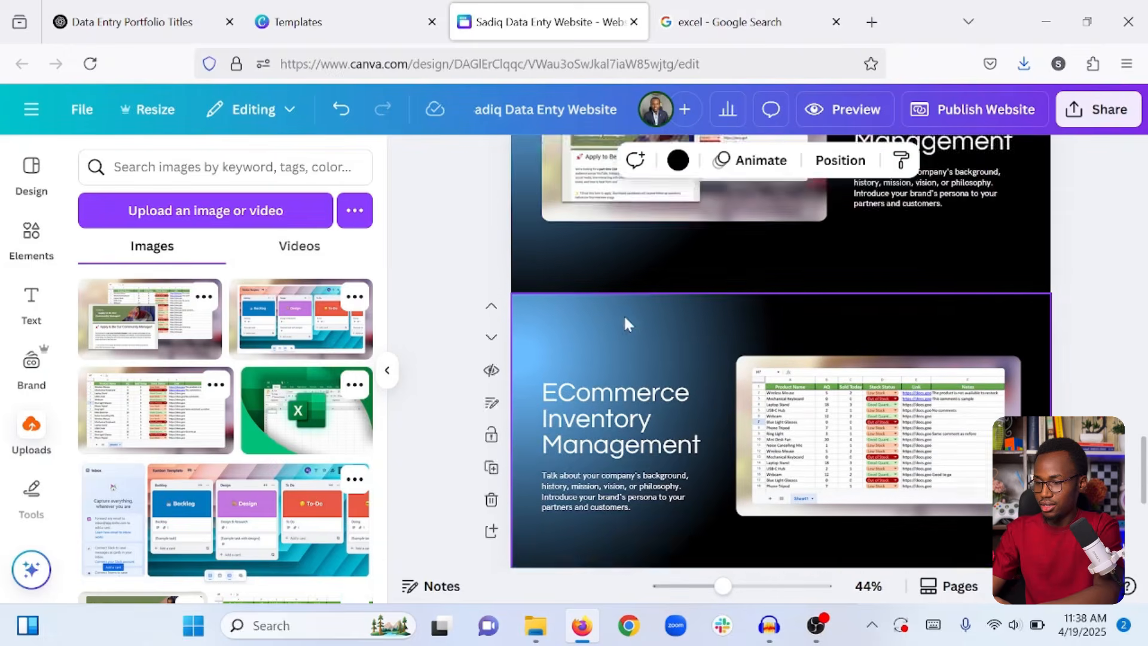
{"action": "scroll", "coordinate": [625, 317], "scroll_direction": "down", "scroll_amount": 5}
{"action": "scroll", "coordinate": [623, 314], "scroll_direction": "down", "scroll_amount": 5}
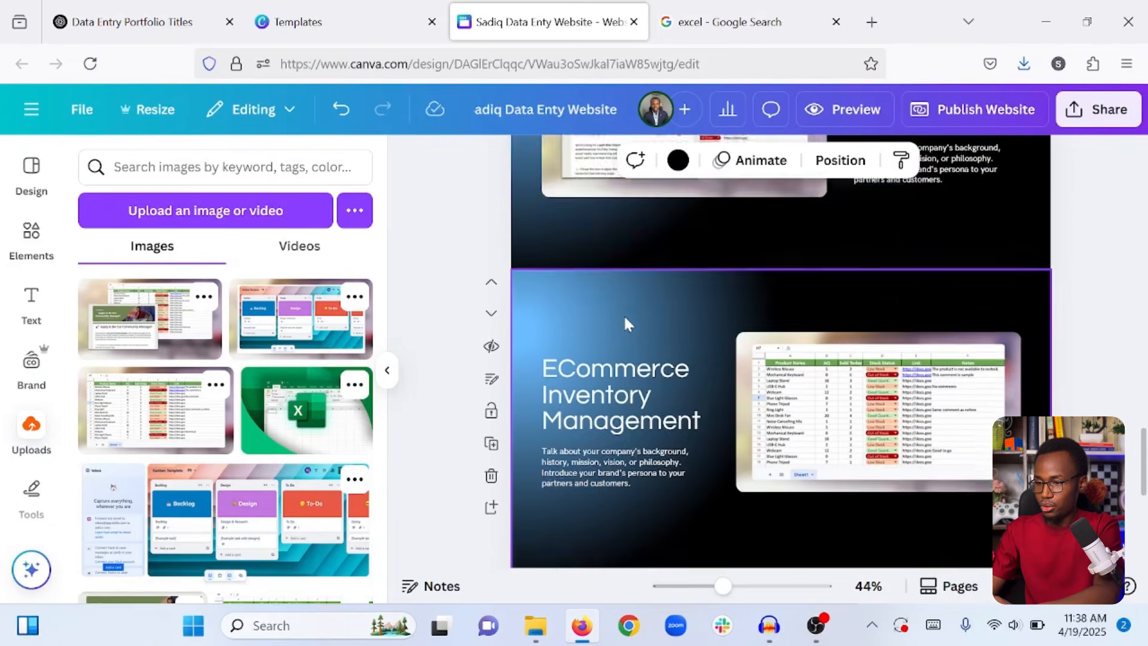
Replace the copy's spreadsheet with the Kanban board screenshot, shrunk and placed beside the text.
{"action": "left_click", "coordinate": [850, 337]}
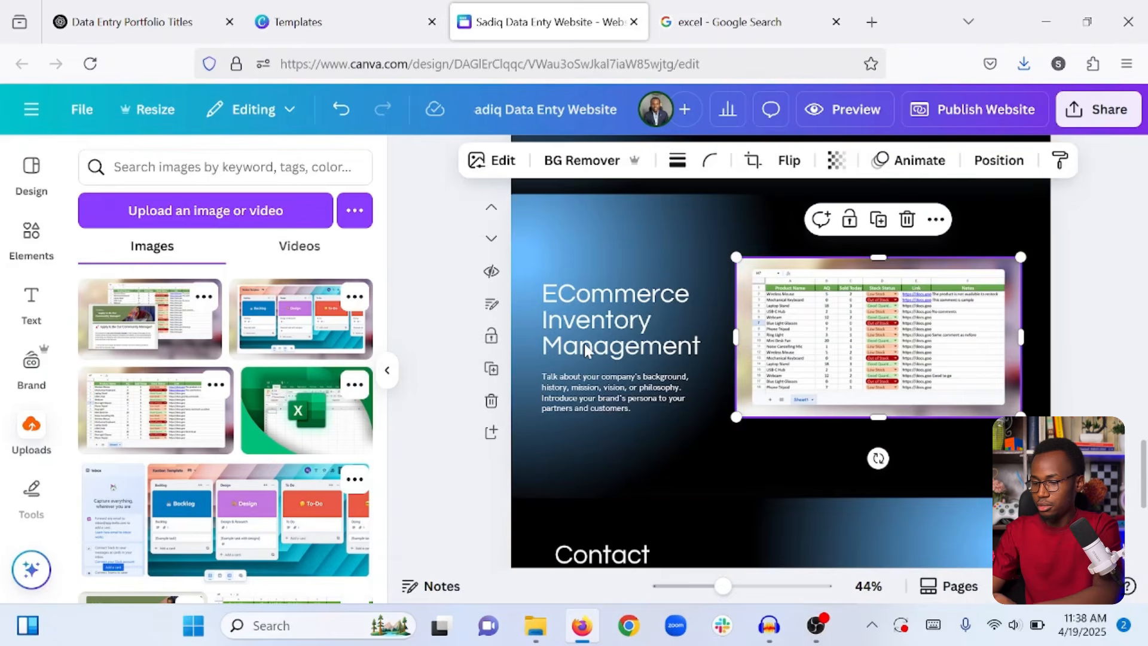
{"action": "key", "text": "Delete"}
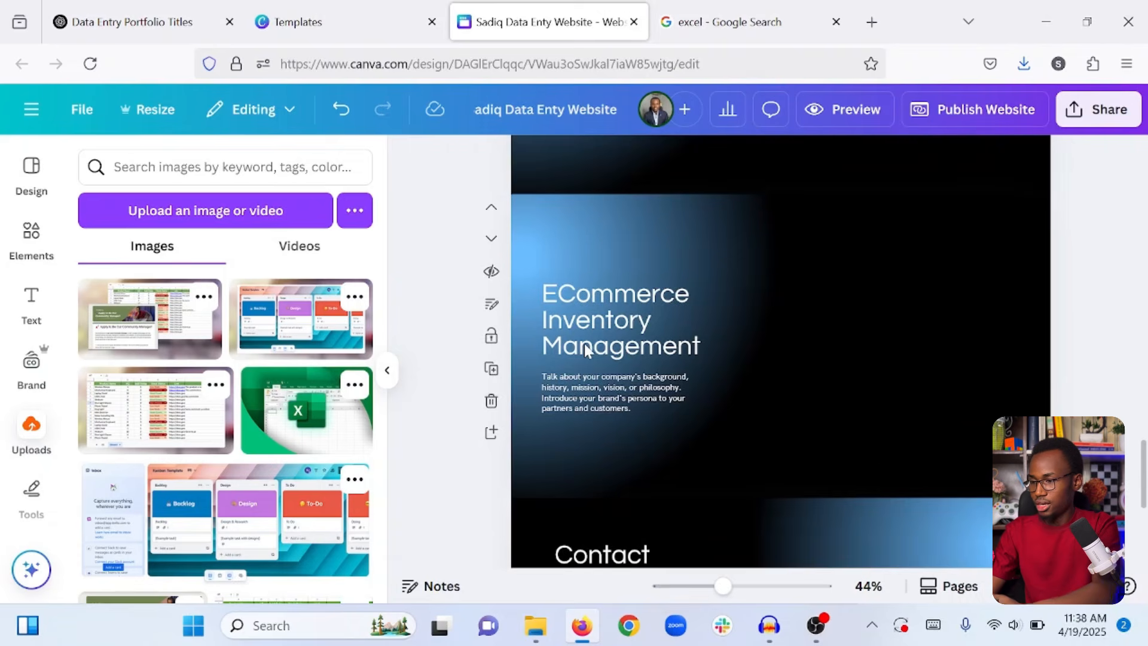
{"action": "left_click", "coordinate": [259, 331]}
{"action": "left_click_drag", "start_coordinate": [805, 369], "coordinate": [867, 369]}
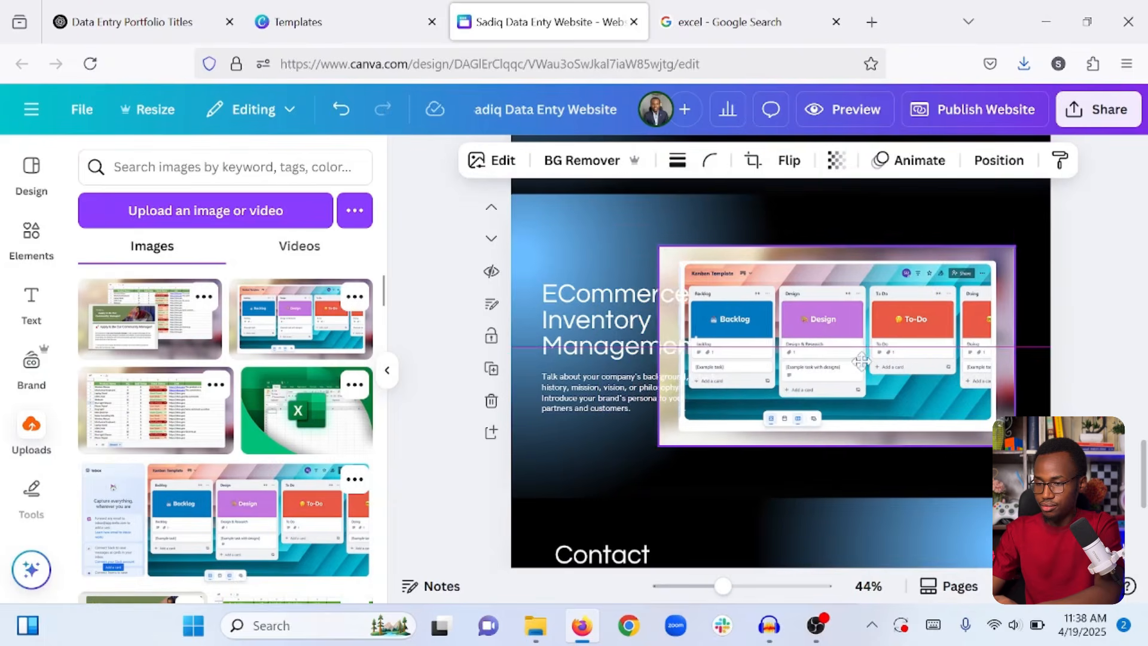
{"action": "left_click_drag", "start_coordinate": [664, 445], "coordinate": [739, 397]}
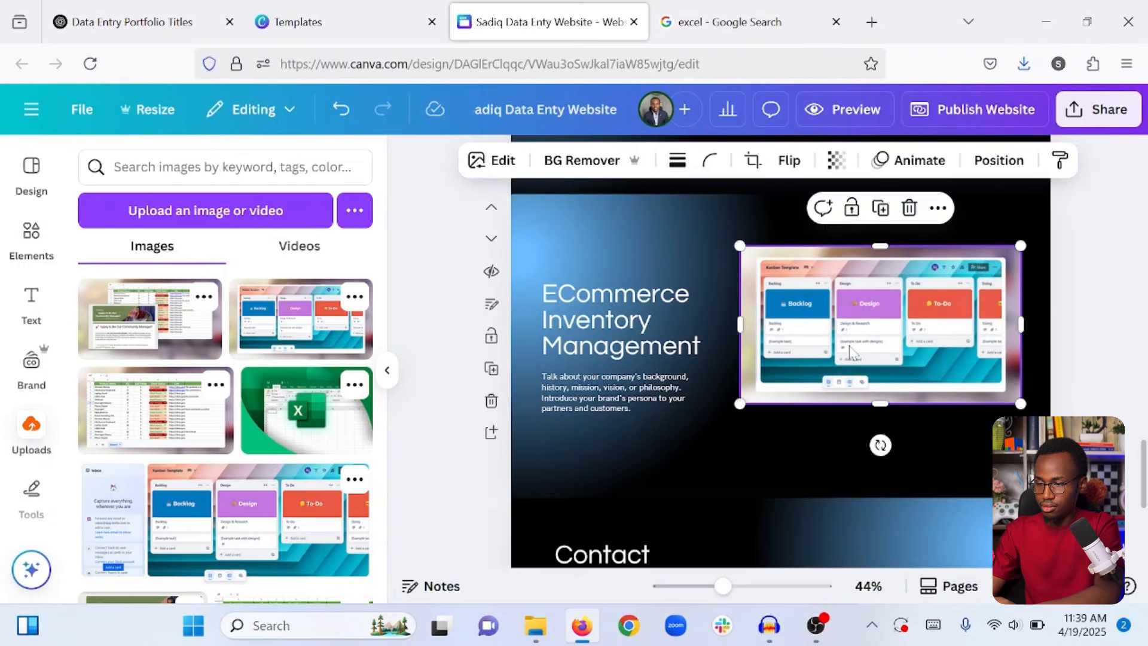
{"action": "left_click_drag", "start_coordinate": [848, 347], "coordinate": [842, 372]}
Give the Kanban screenshot a corner rounding of 20.
{"action": "left_click", "coordinate": [710, 161]}
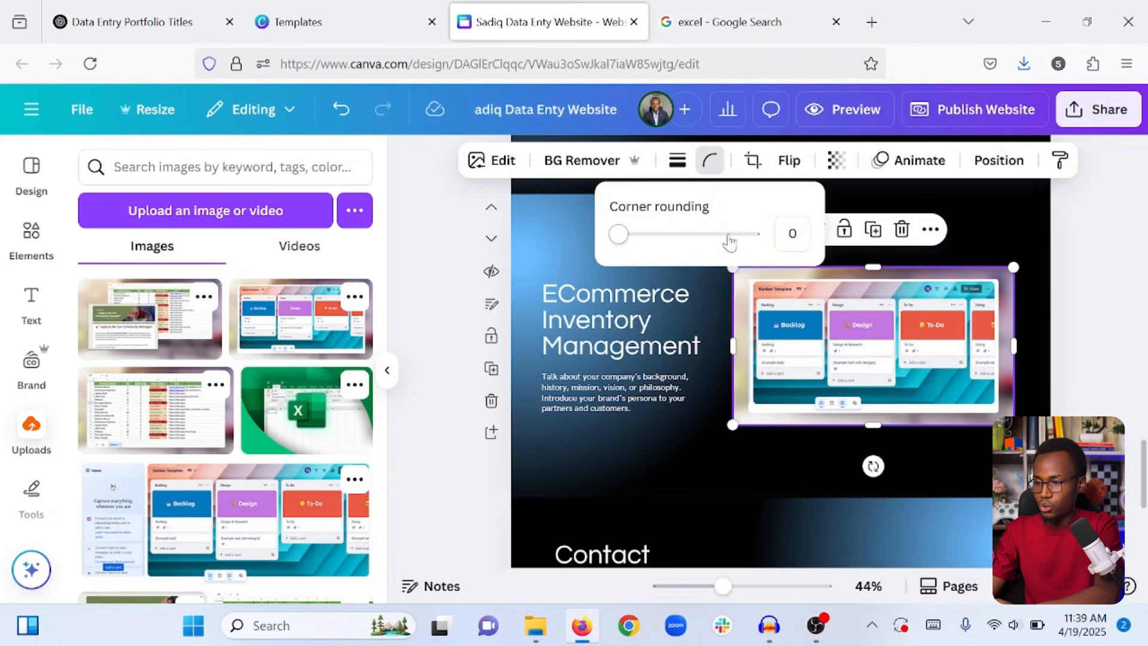
{"action": "left_click", "coordinate": [790, 234]}
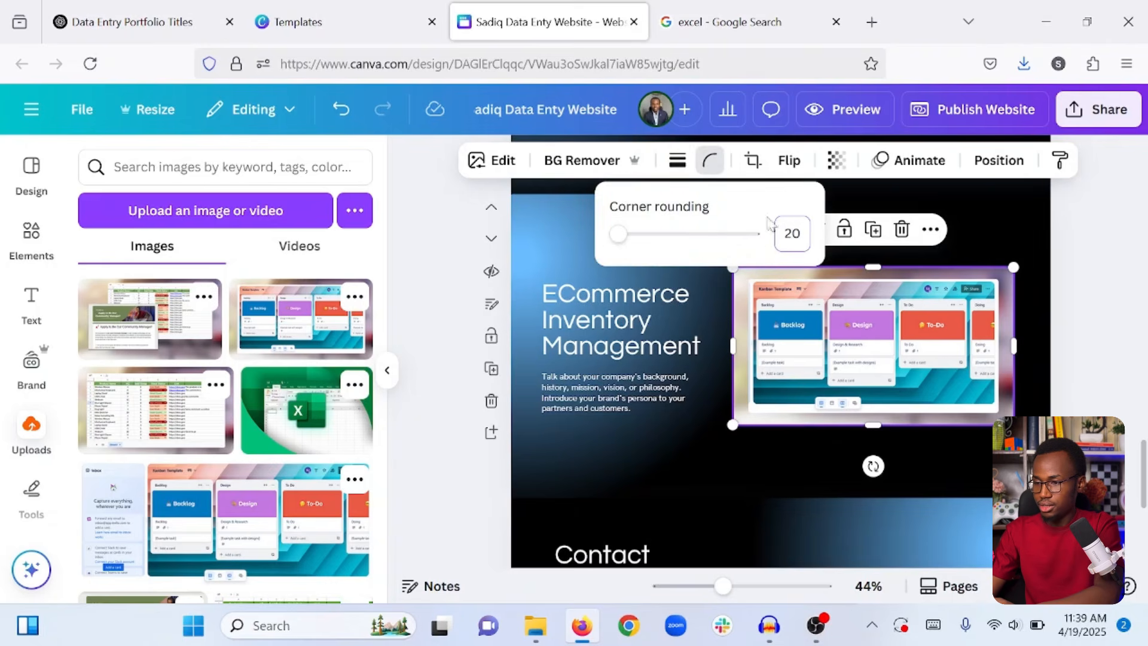
{"action": "key", "text": "Return"}
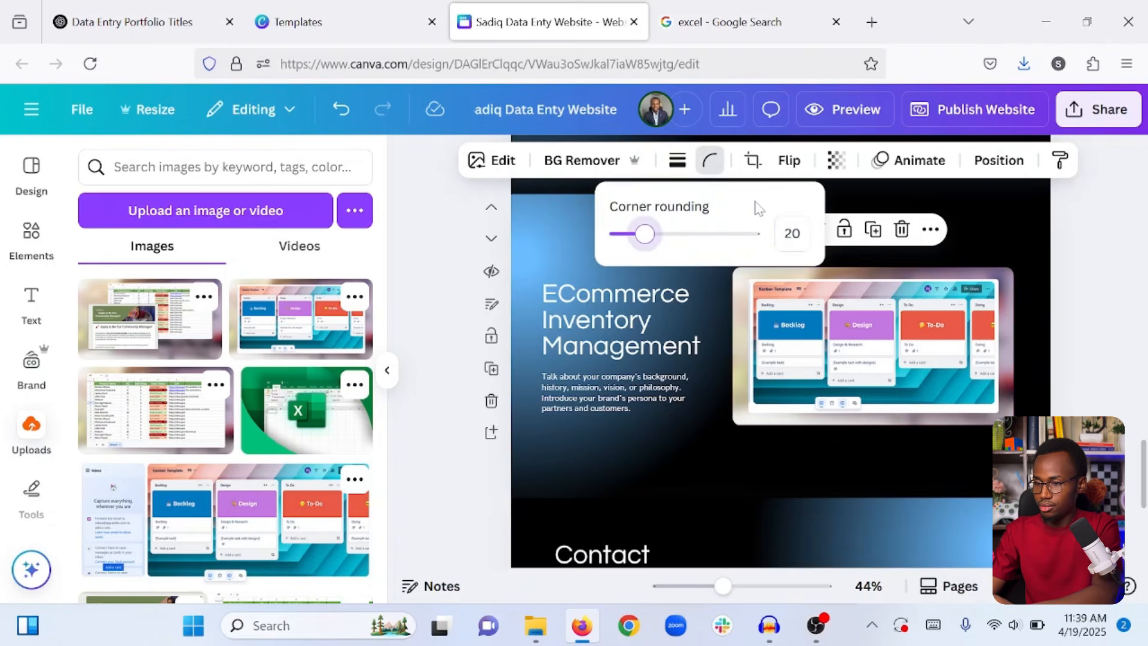
{"action": "left_click", "coordinate": [435, 288]}
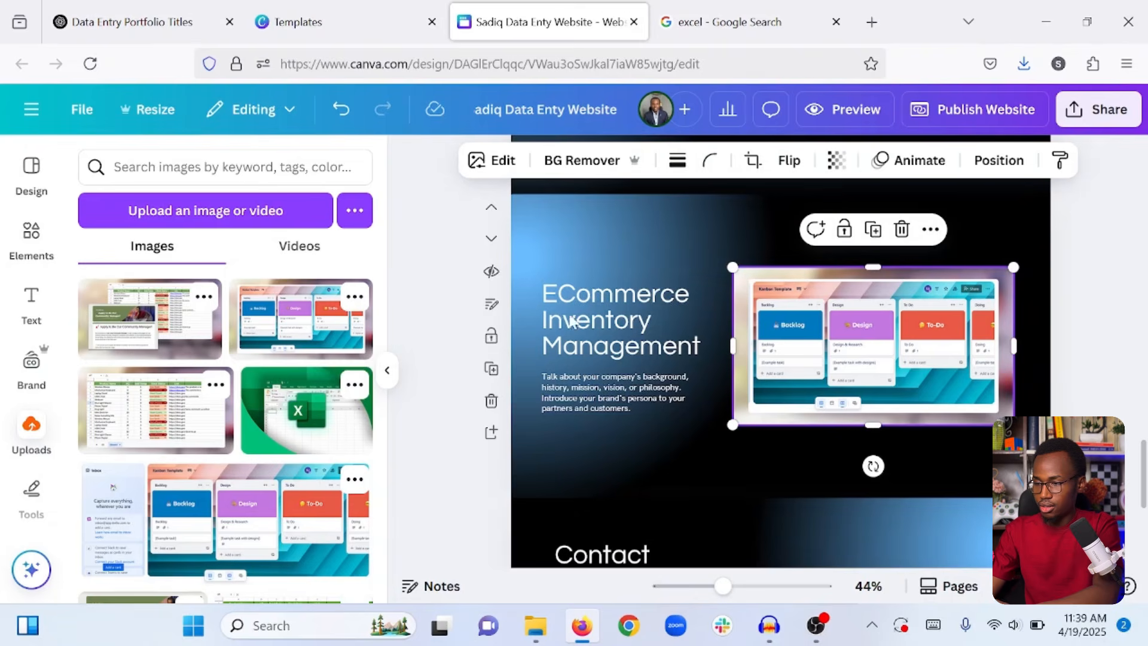
{"action": "left_click", "coordinate": [654, 315]}
Replace the Kanban section's heading with 'Project Management' and scroll through the pages to review.
{"action": "double_click", "coordinate": [654, 314]}
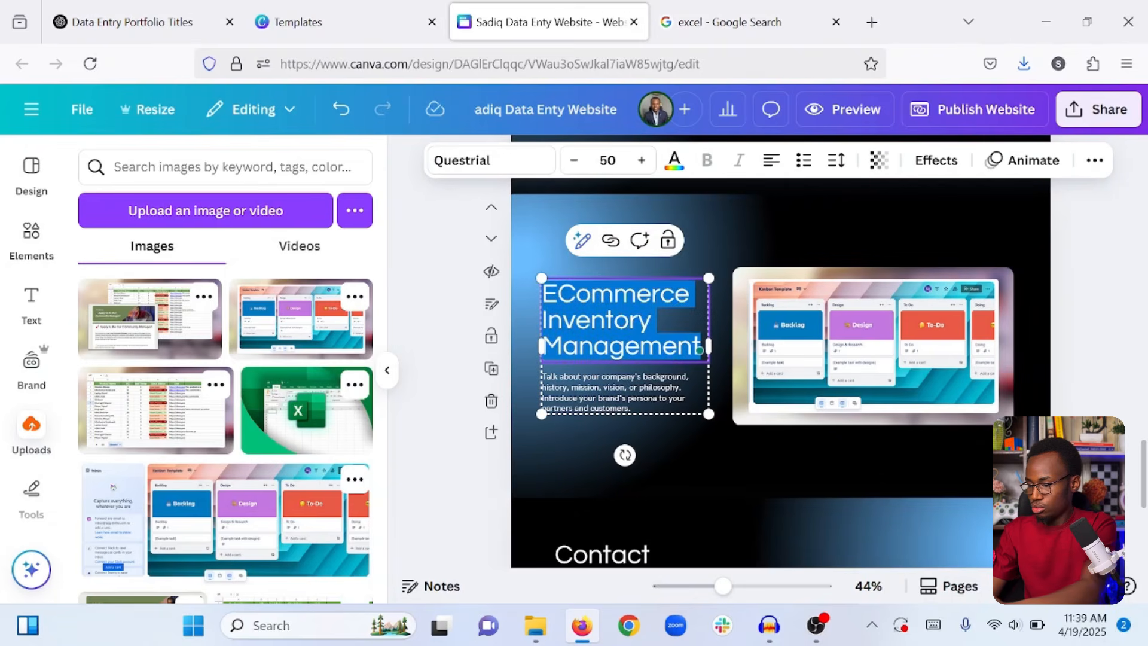
{"action": "type", "text": "Project Management"}
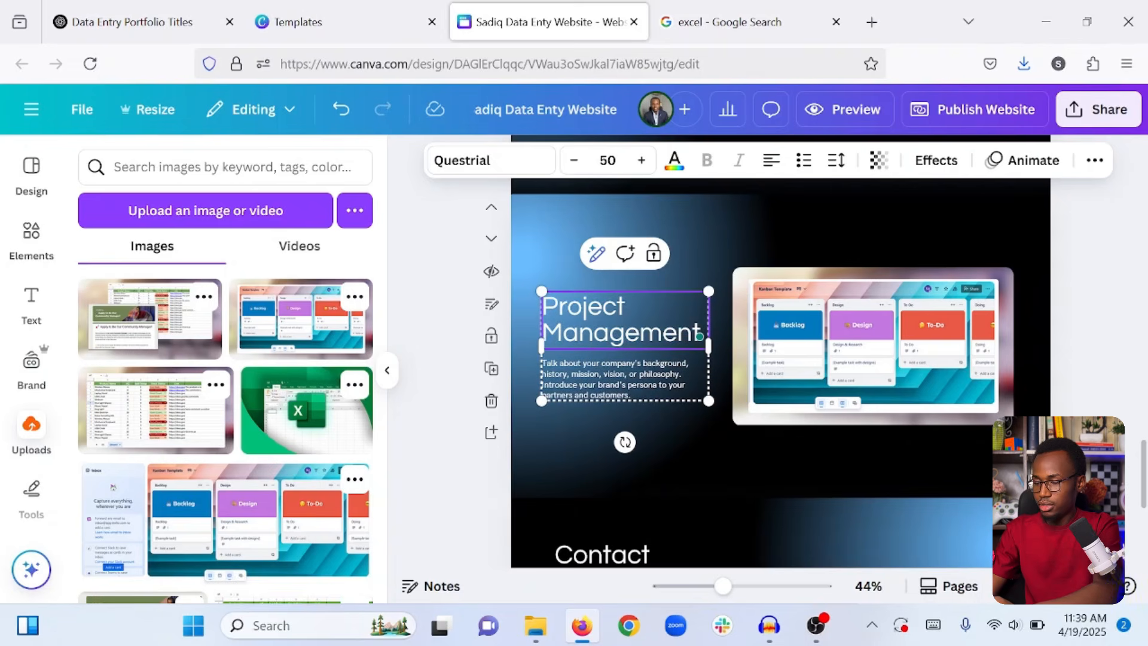
{"action": "left_click", "coordinate": [411, 380]}
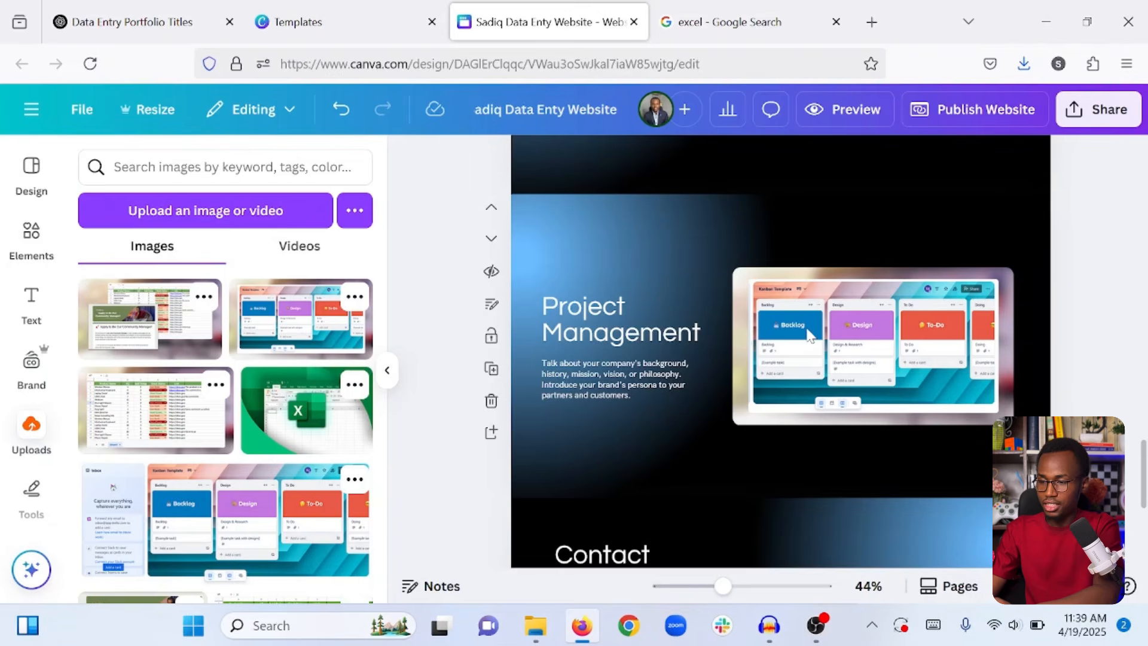
{"action": "scroll", "coordinate": [808, 335], "scroll_direction": "up", "scroll_amount": 5}
{"action": "scroll", "coordinate": [807, 335], "scroll_direction": "down", "scroll_amount": 10}
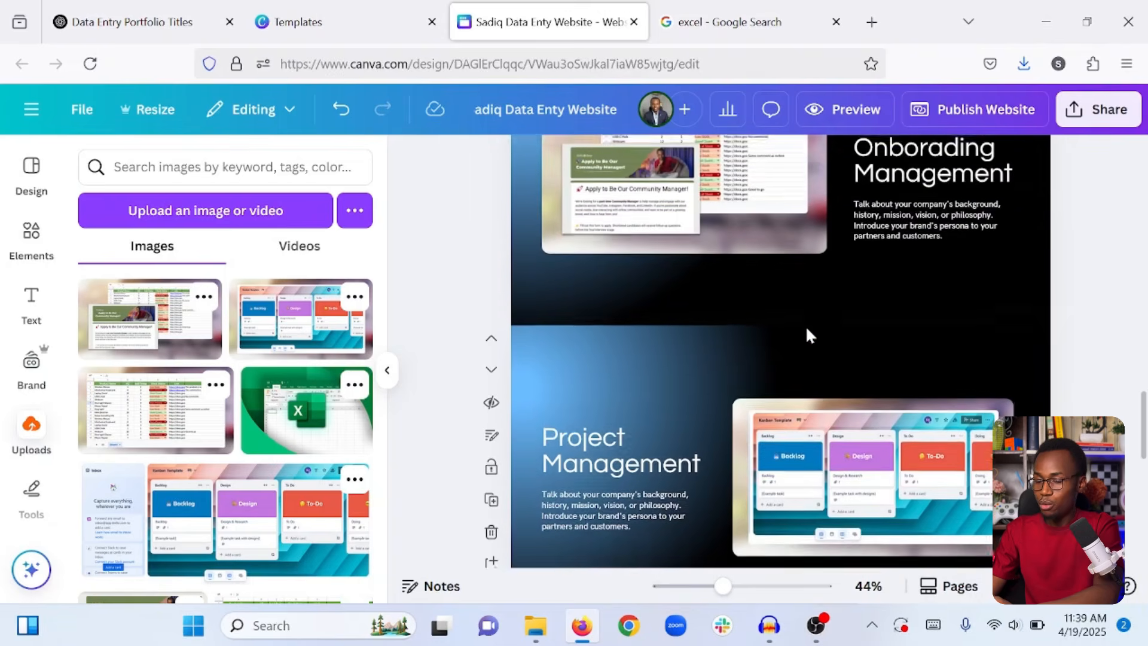
{"action": "scroll", "coordinate": [807, 334], "scroll_direction": "down", "scroll_amount": 2}
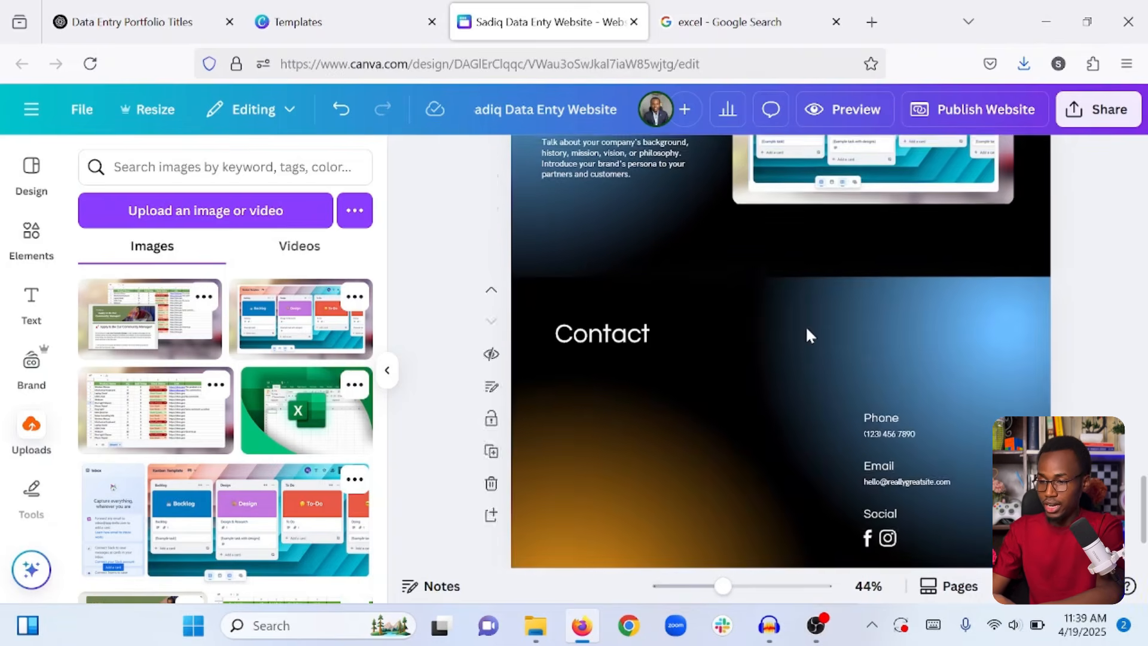
{"action": "scroll", "coordinate": [807, 333], "scroll_direction": "down", "scroll_amount": 3}
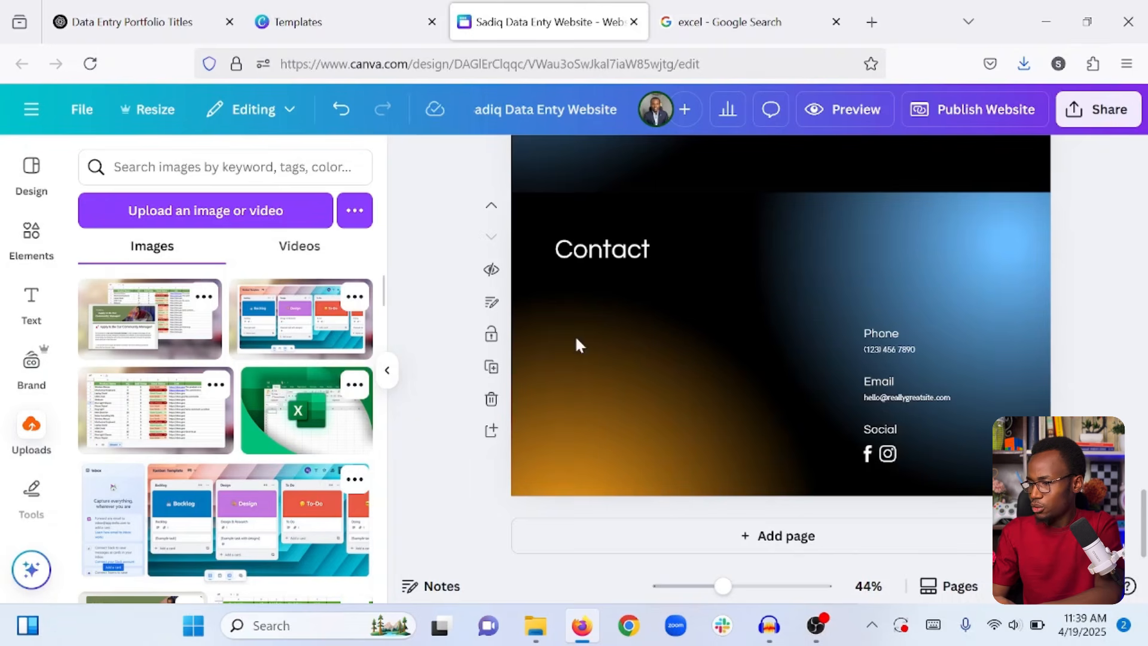
{"action": "scroll", "coordinate": [704, 342], "scroll_direction": "up", "scroll_amount": 20}
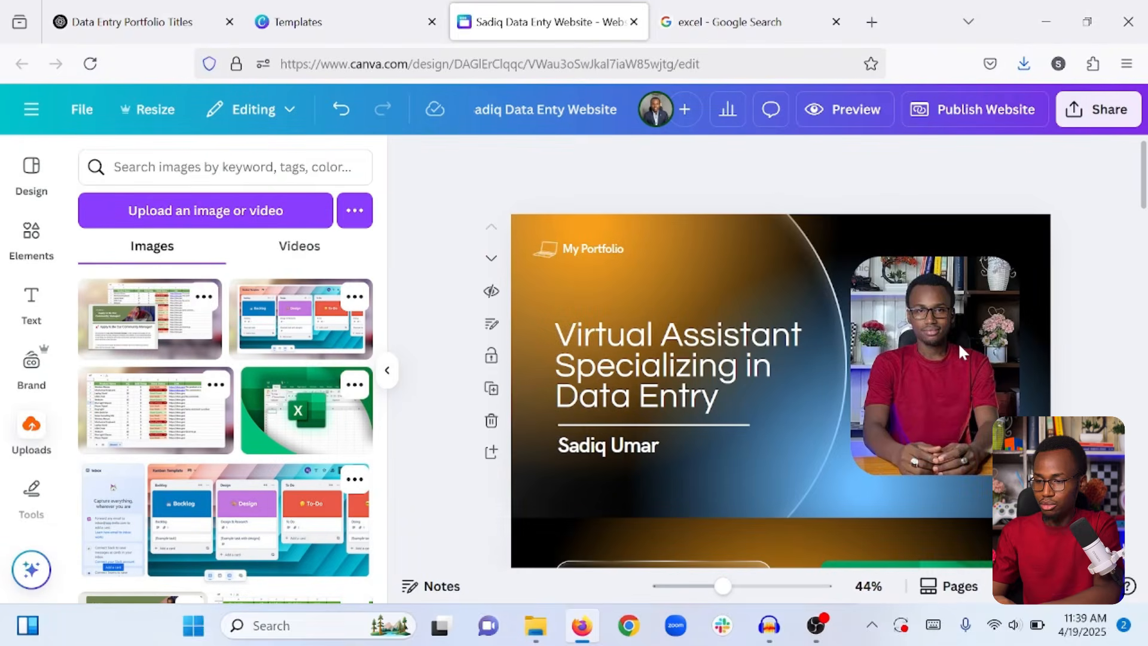
Copy the title-page profile photo onto the Contact page, under the Contact heading.
{"action": "left_click", "coordinate": [959, 346]}
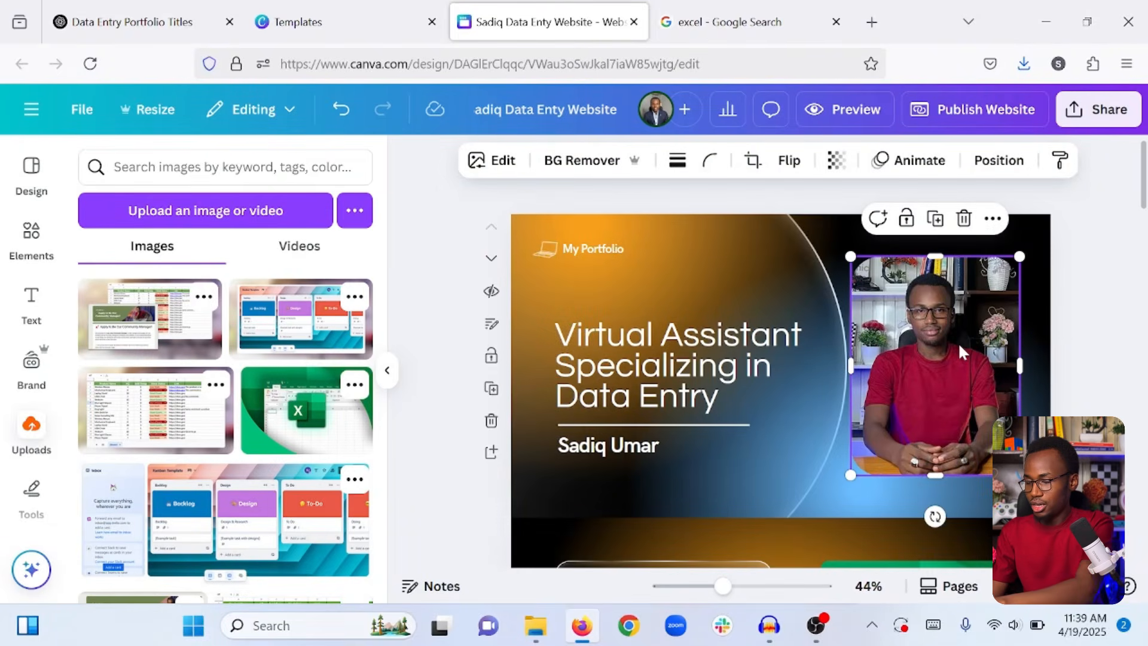
{"action": "scroll", "coordinate": [960, 347], "scroll_direction": "down", "scroll_amount": 10}
{"action": "scroll", "coordinate": [960, 347], "scroll_direction": "down", "scroll_amount": 5}
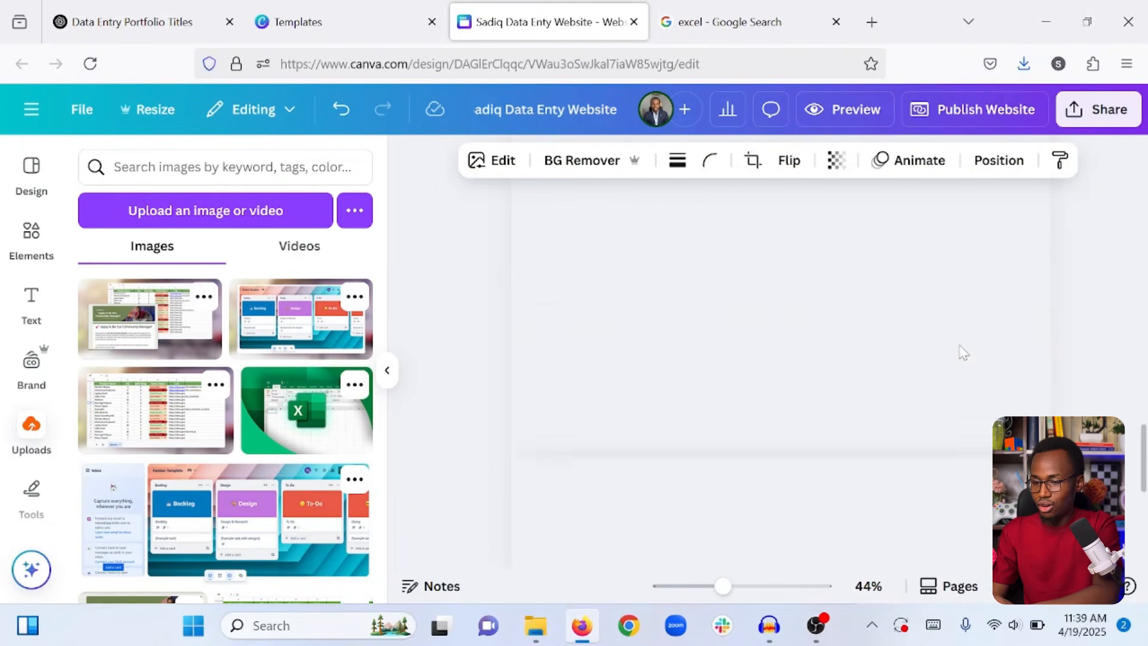
{"action": "left_click", "coordinate": [743, 326]}
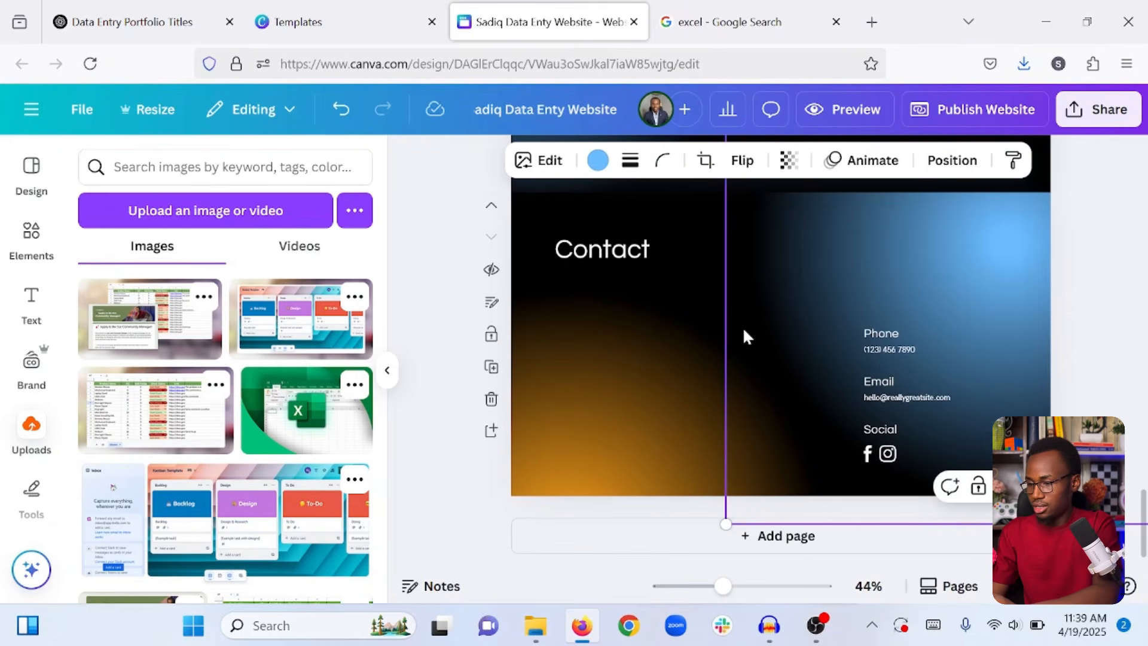
{"action": "key", "text": "ctrl+v"}
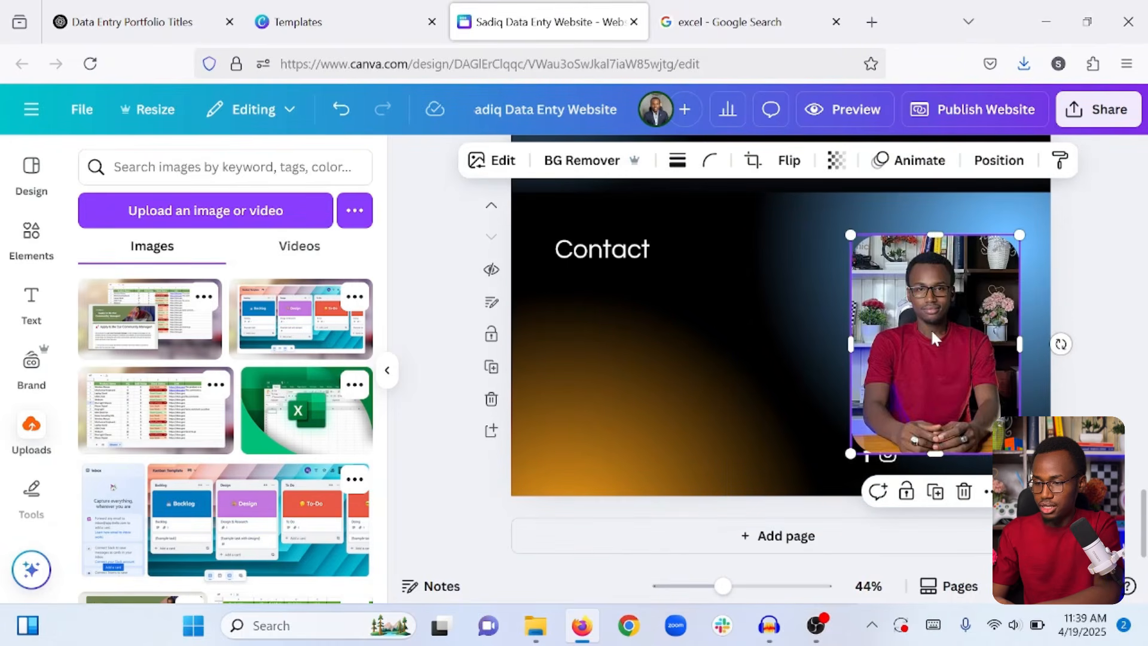
{"action": "left_click_drag", "start_coordinate": [930, 328], "coordinate": [635, 359]}
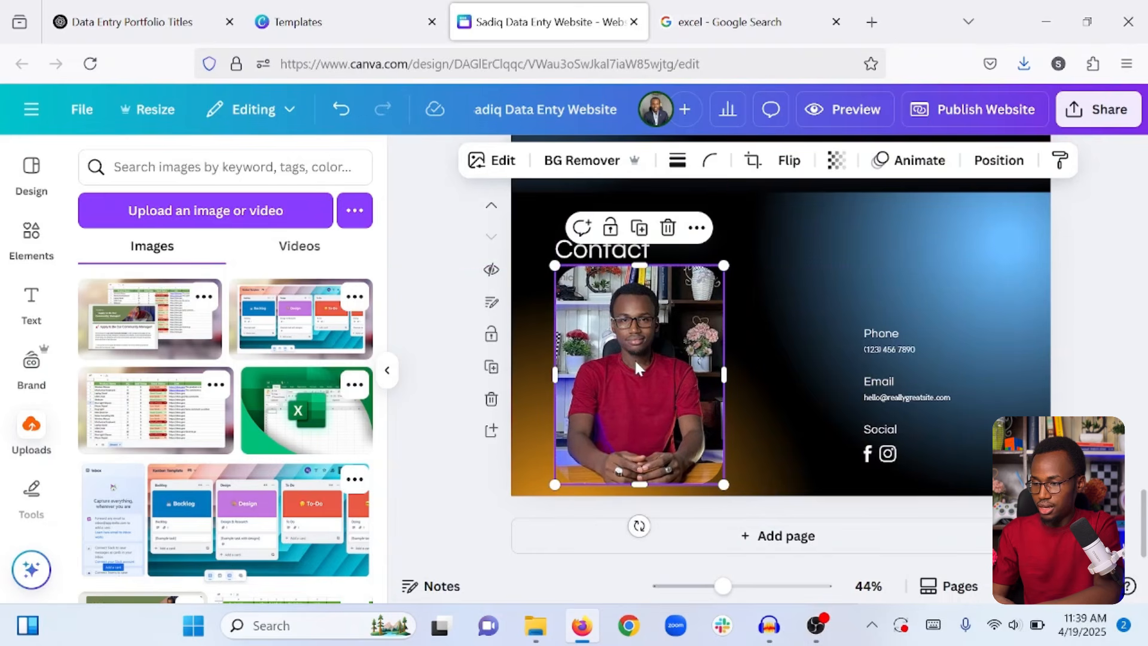
{"action": "left_click", "coordinate": [423, 321]}
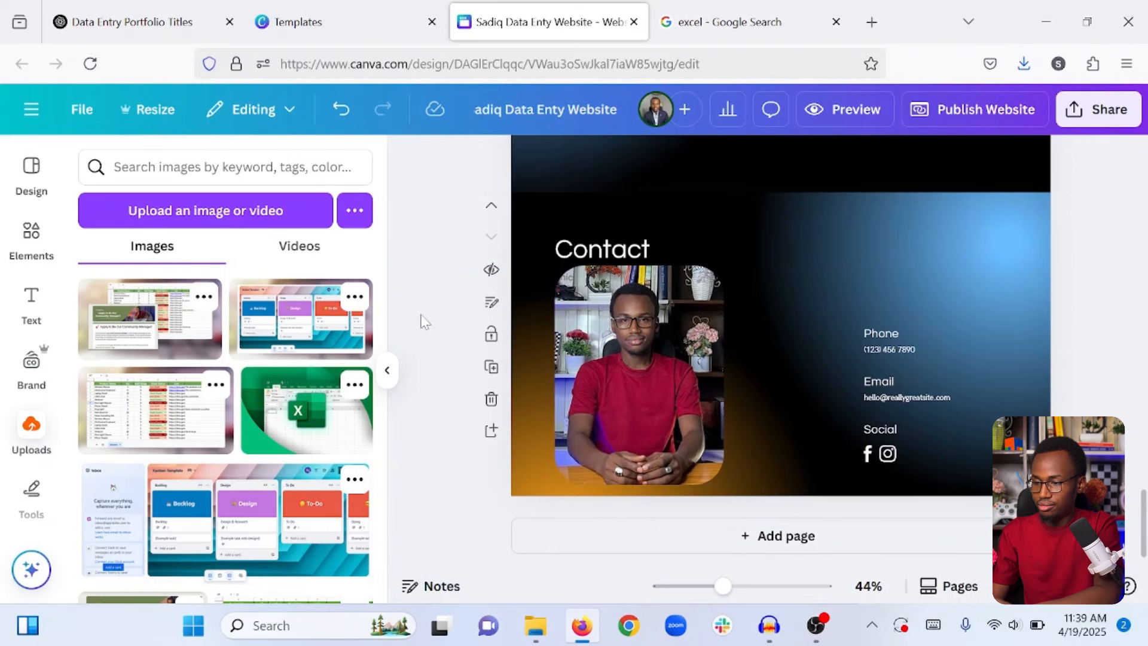
Shrink the Contact photo and shift the phone, email and social details left and up.
{"action": "left_click", "coordinate": [631, 471]}
{"action": "left_click_drag", "start_coordinate": [725, 487], "coordinate": [697, 452]}
{"action": "left_click_drag", "start_coordinate": [666, 414], "coordinate": [670, 418]}
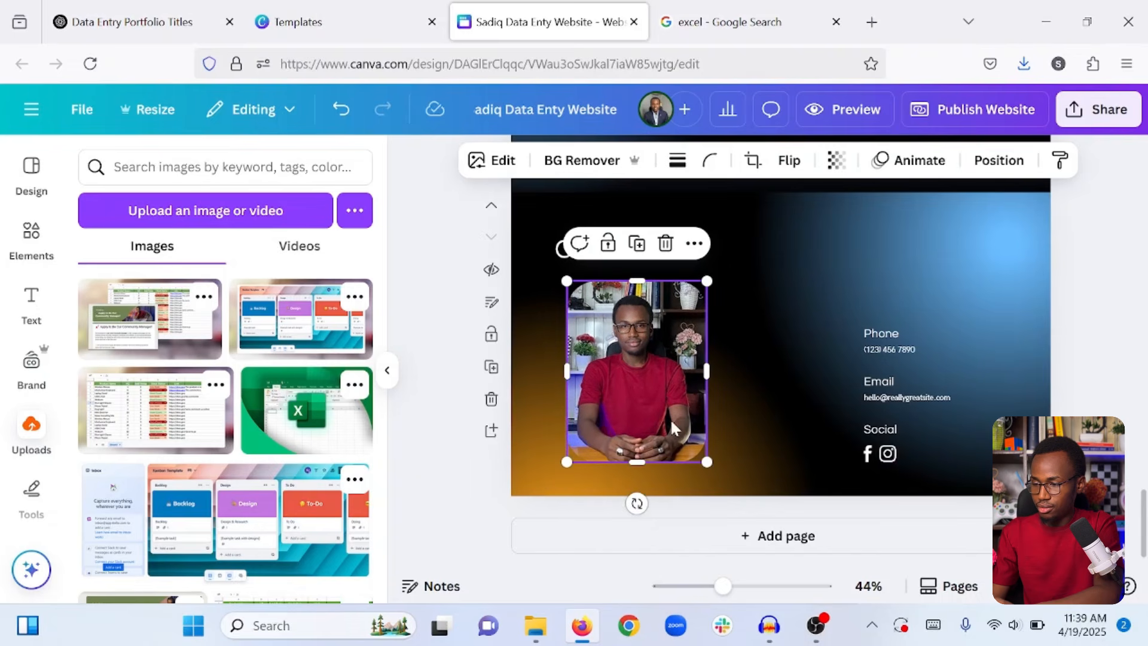
{"action": "left_click", "coordinate": [864, 302]}
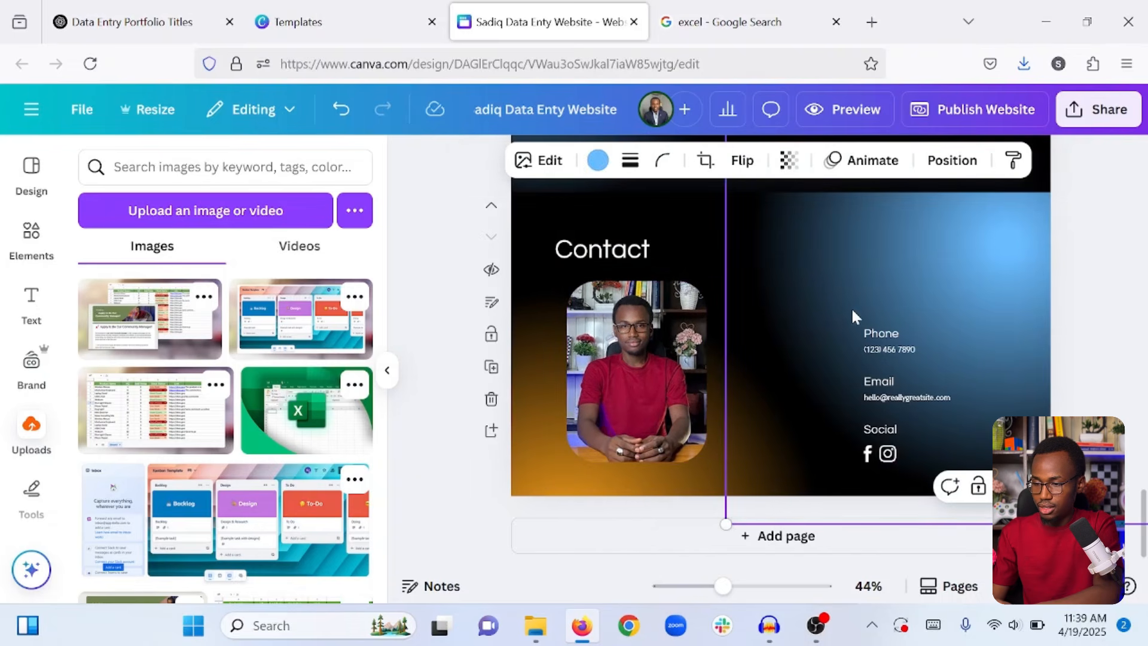
{"action": "left_click", "coordinate": [879, 328]}
{"action": "left_click_drag", "start_coordinate": [888, 351], "coordinate": [828, 326]}
{"action": "left_click", "coordinate": [1098, 336]}
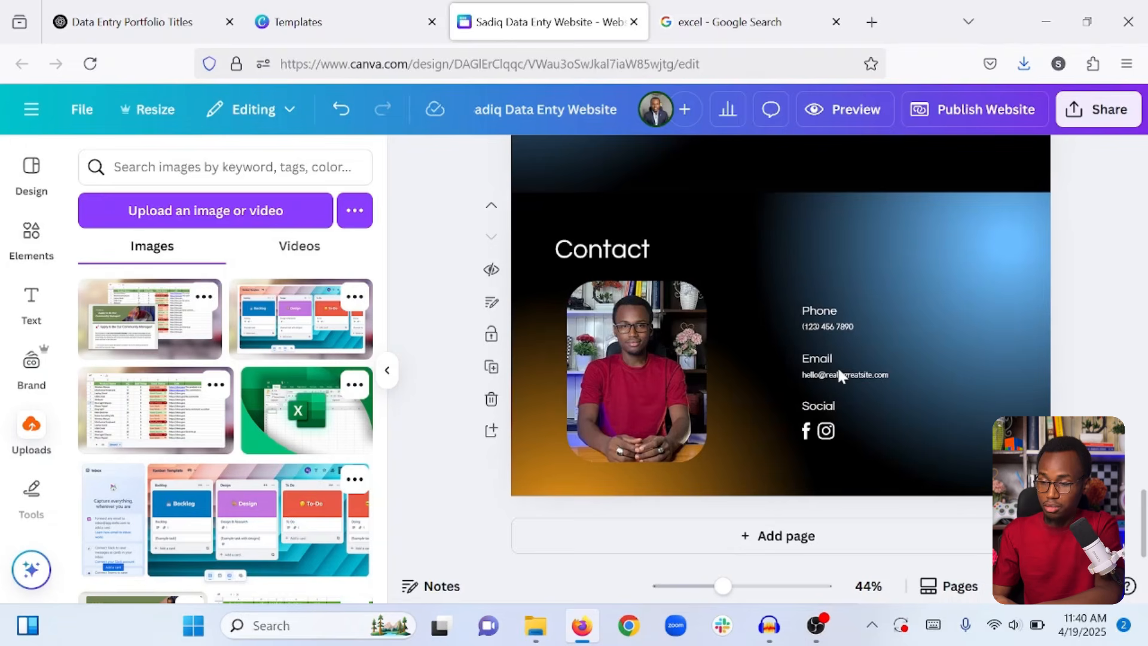
{"action": "left_click", "coordinate": [829, 431]}
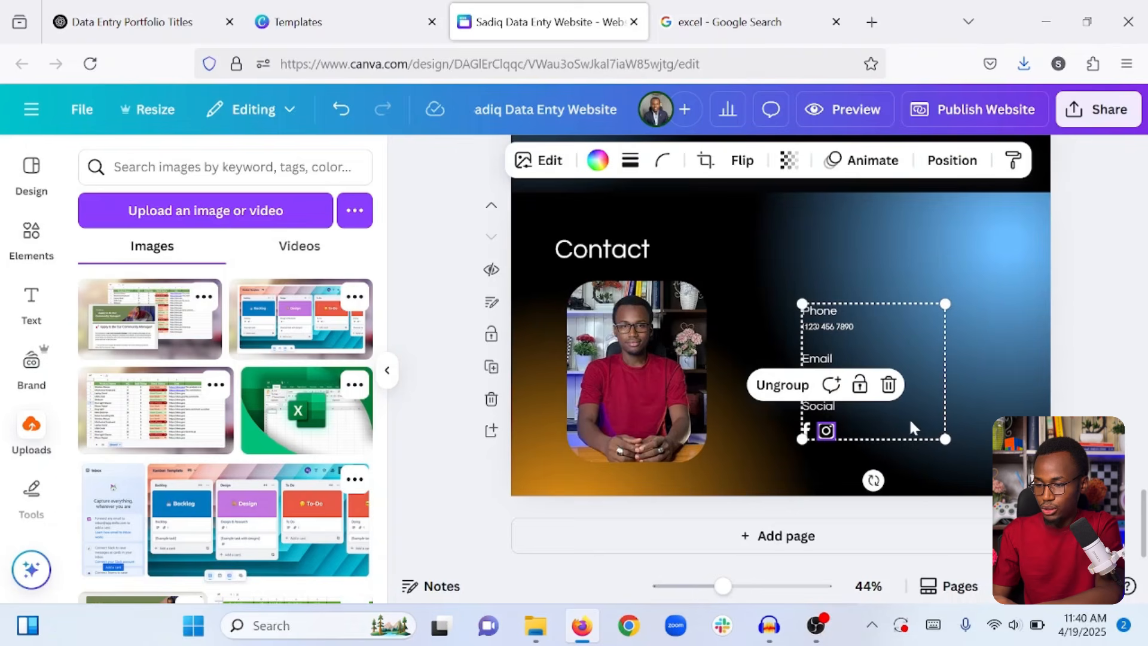
{"action": "left_click", "coordinate": [986, 412]}
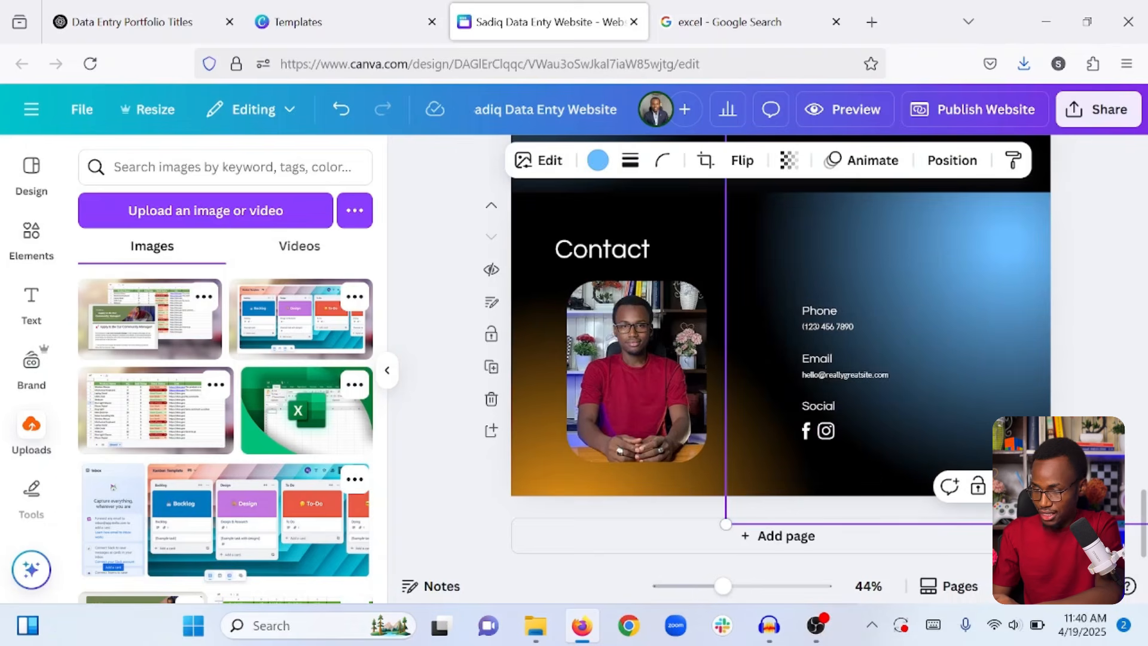
{"action": "left_click", "coordinate": [1112, 329]}
{"action": "scroll", "coordinate": [1111, 329], "scroll_direction": "up", "scroll_amount": 15}
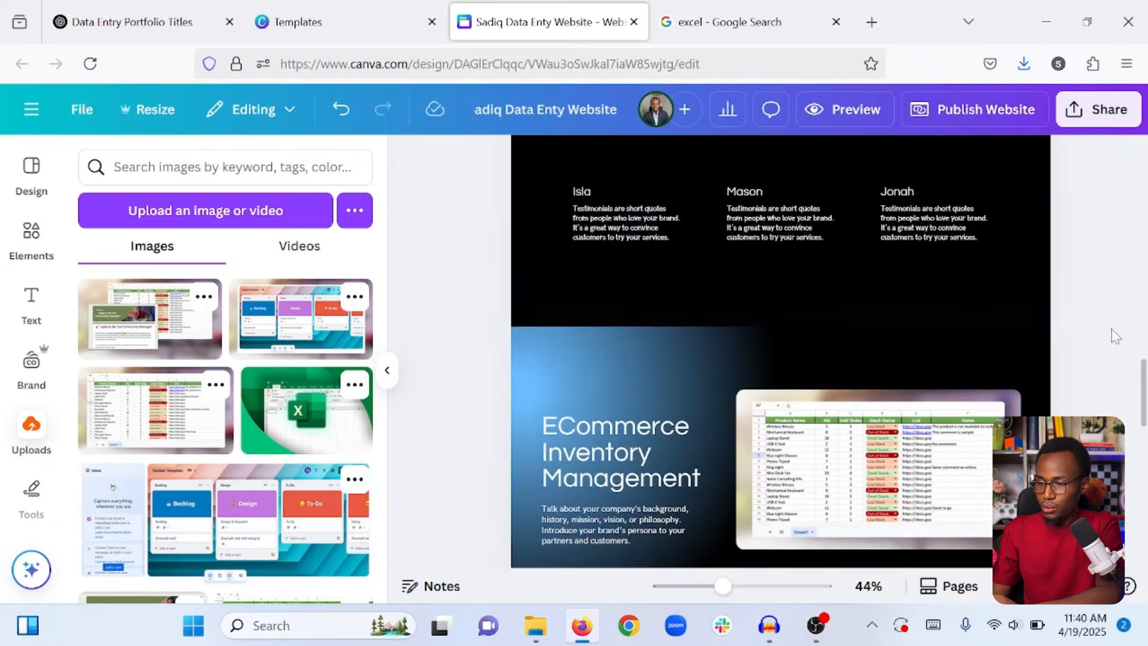
{"action": "scroll", "coordinate": [1111, 329], "scroll_direction": "up", "scroll_amount": 10}
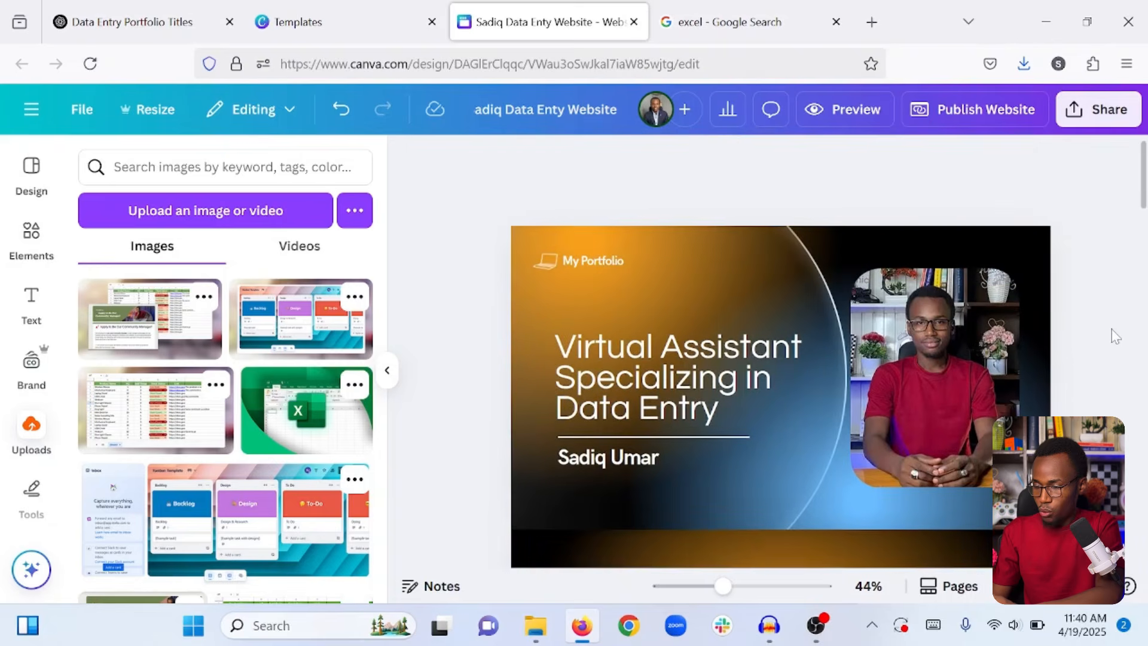
{"action": "scroll", "coordinate": [1112, 330], "scroll_direction": "down", "scroll_amount": 12}
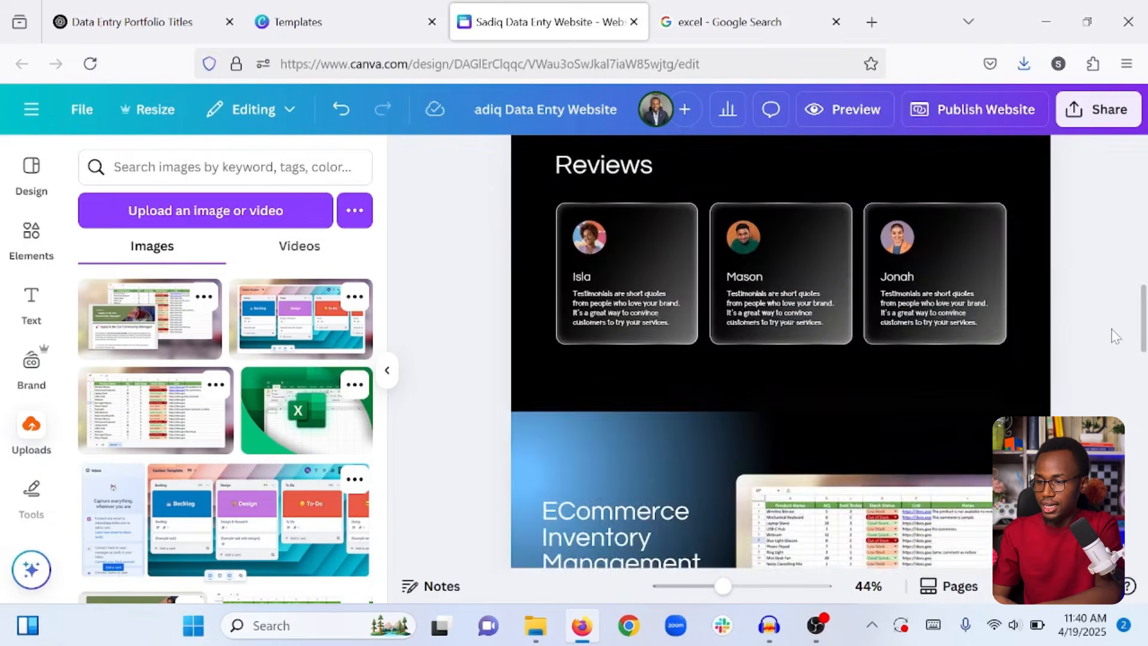
{"action": "scroll", "coordinate": [1112, 330], "scroll_direction": "up", "scroll_amount": 5}
{"action": "scroll", "coordinate": [1111, 329], "scroll_direction": "up", "scroll_amount": 1}
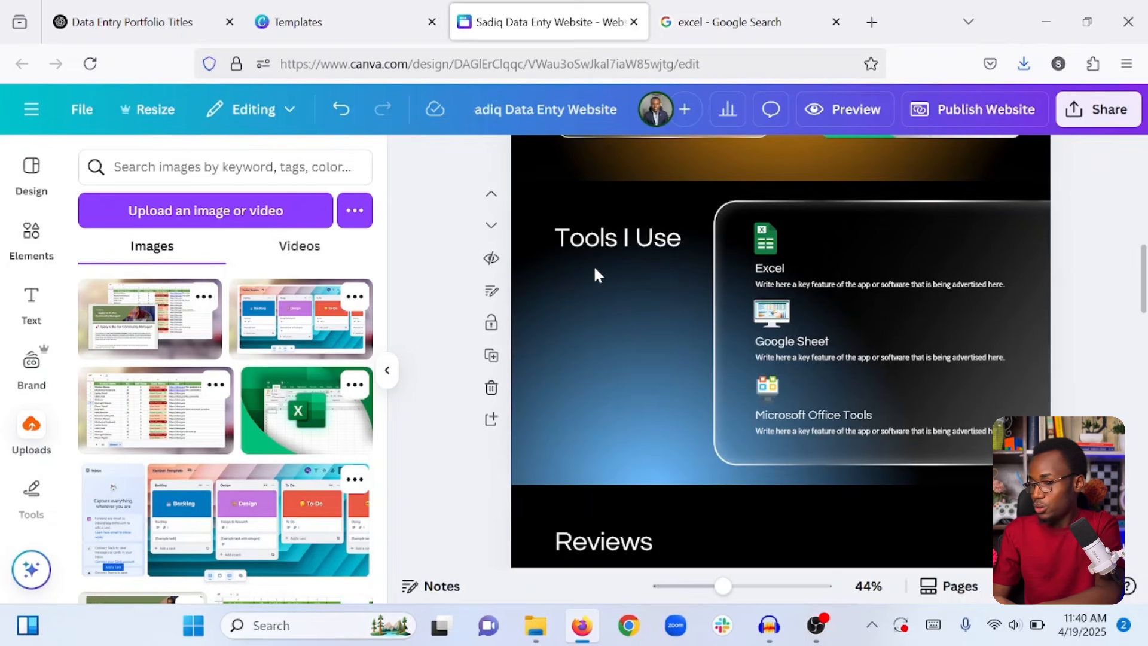
{"action": "left_click", "coordinate": [780, 193]}
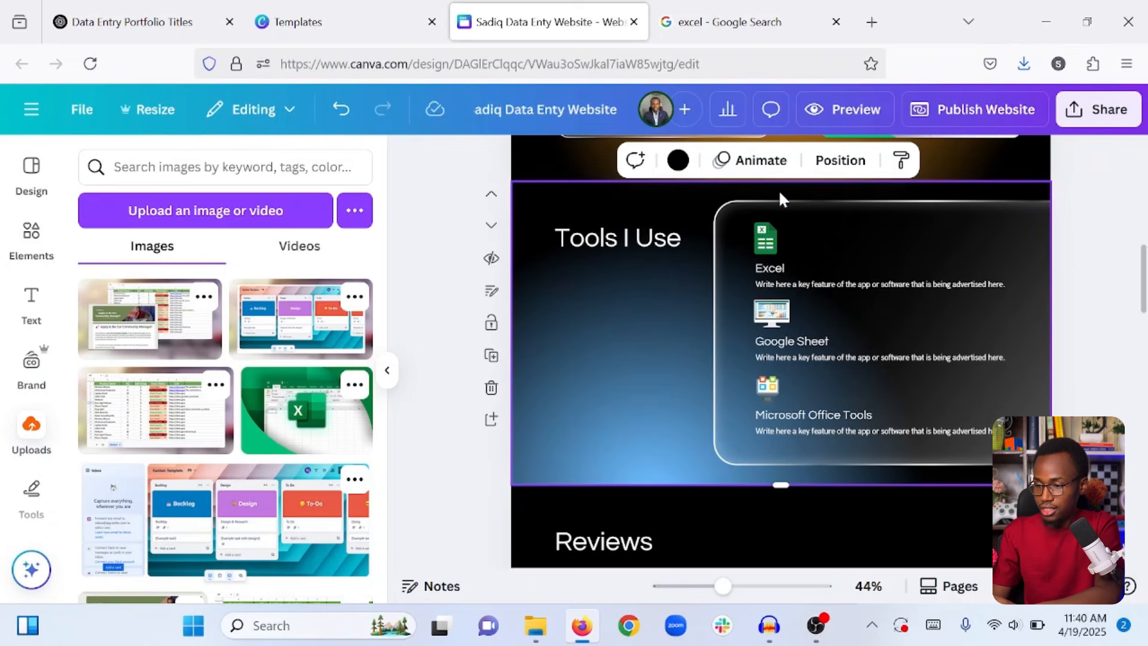
{"action": "scroll", "coordinate": [762, 335], "scroll_direction": "down", "scroll_amount": 5}
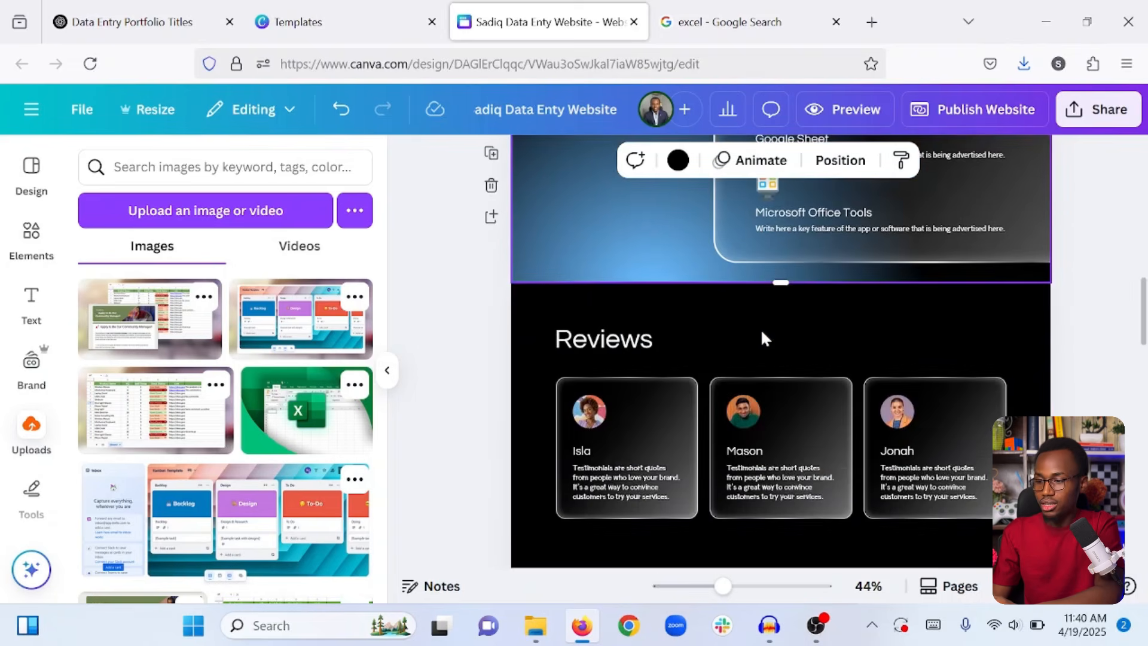
{"action": "scroll", "coordinate": [762, 335], "scroll_direction": "up", "scroll_amount": 2}
{"action": "left_click", "coordinate": [746, 230]}
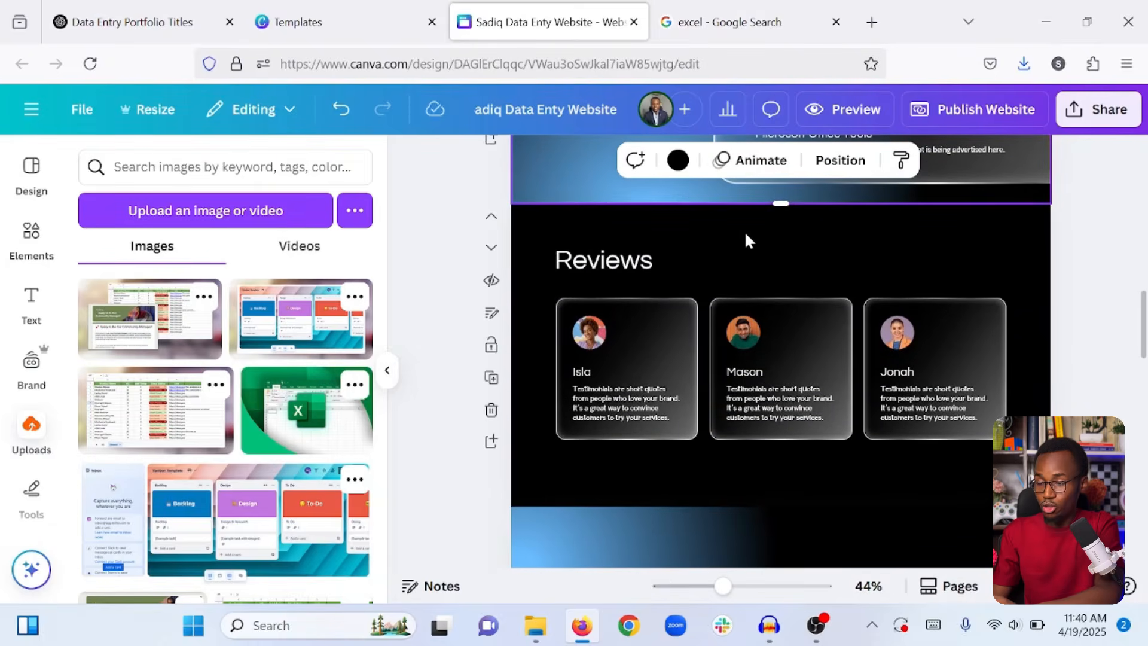